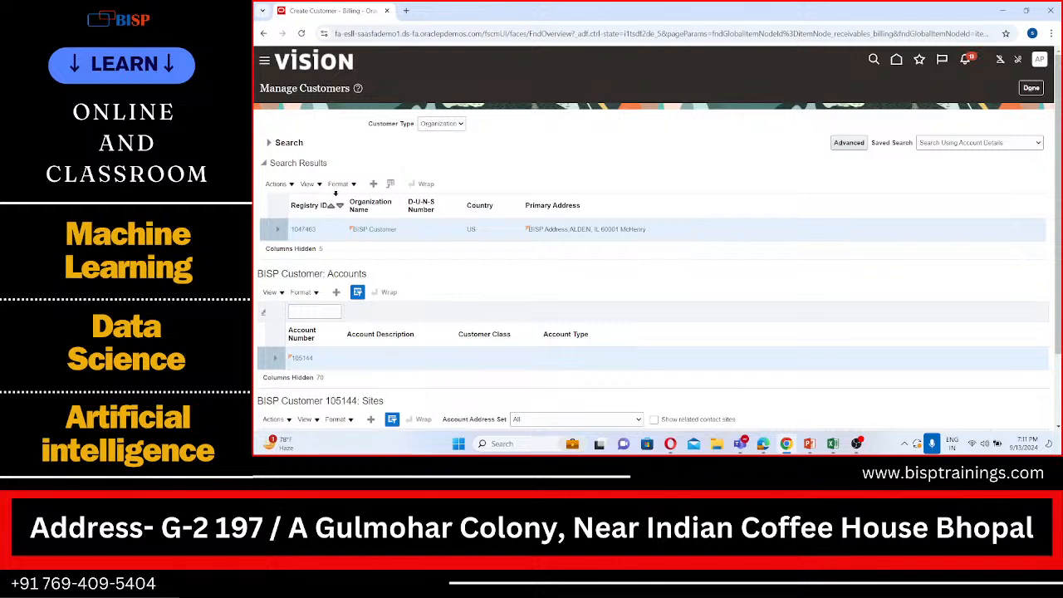
Search the customers by the organization name BISP
click(270, 143)
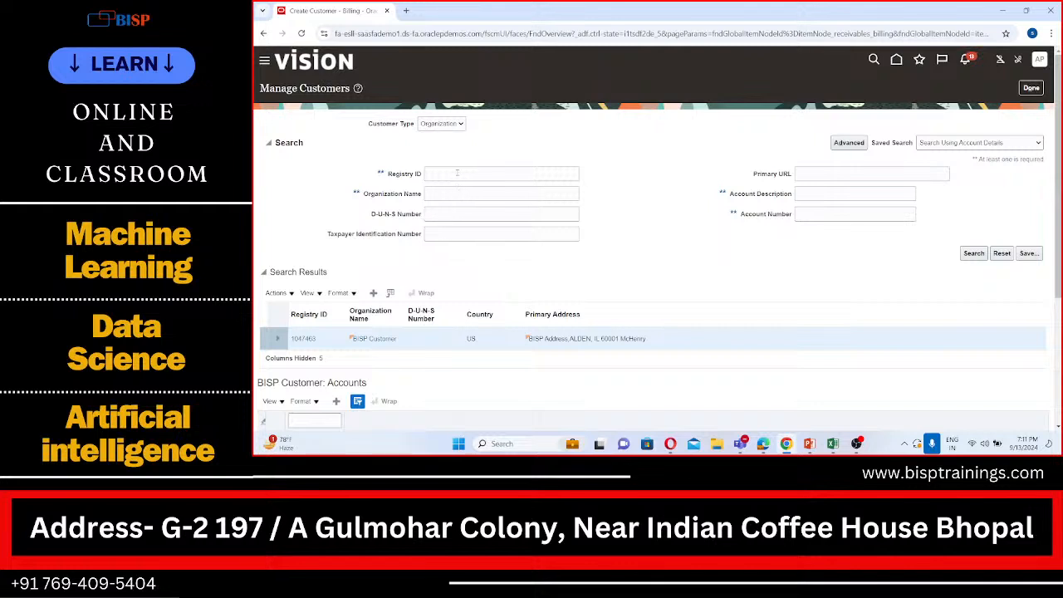
click(457, 196)
text(BISP)
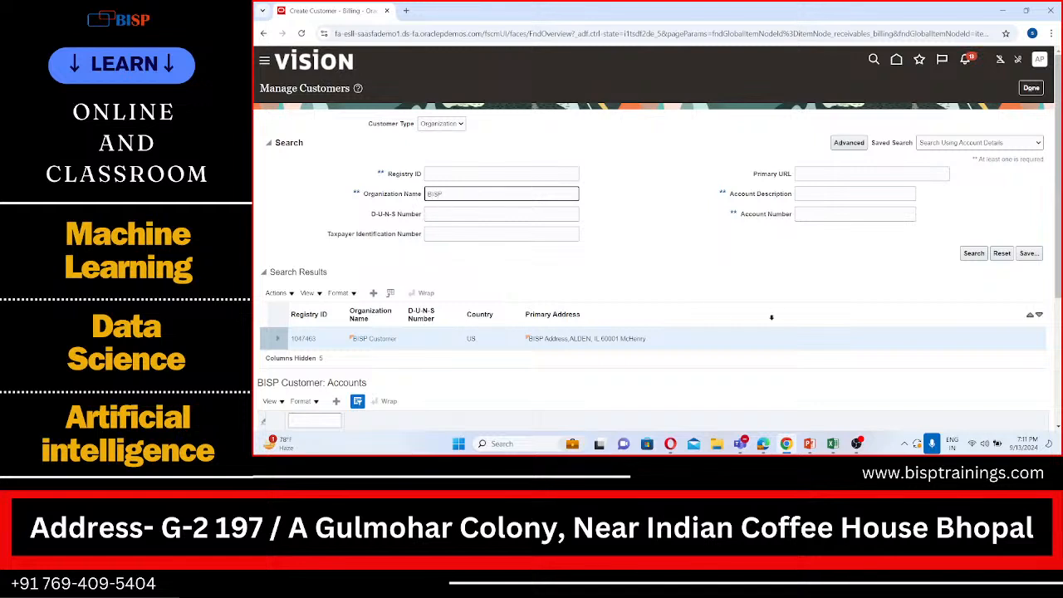
click(974, 253)
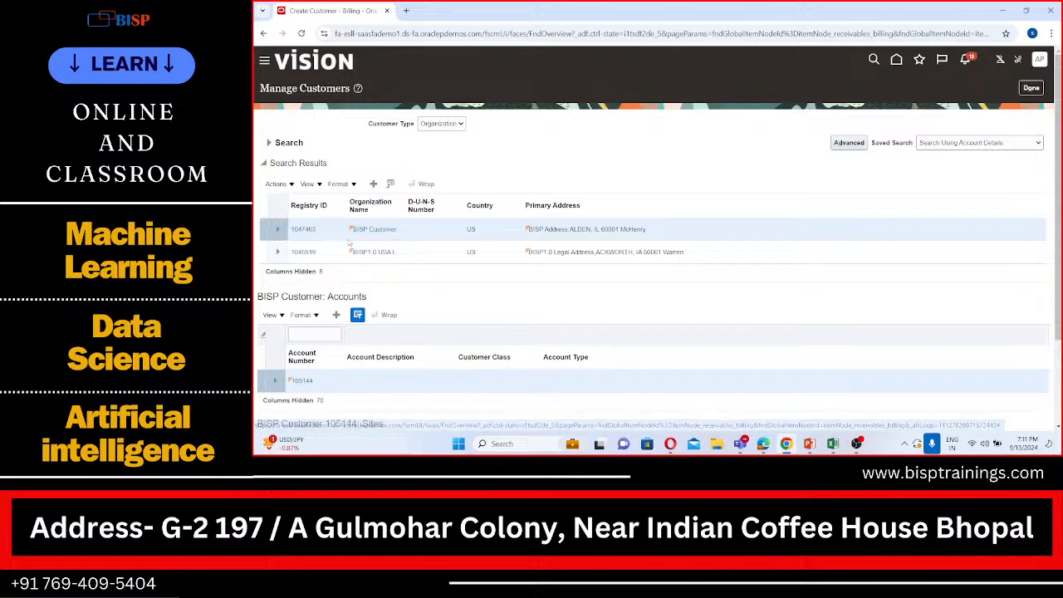
Open the BISP Customer organization's account for editing and show its profile history
scroll(368, 240, down, 2)
scroll(368, 240, down, 1)
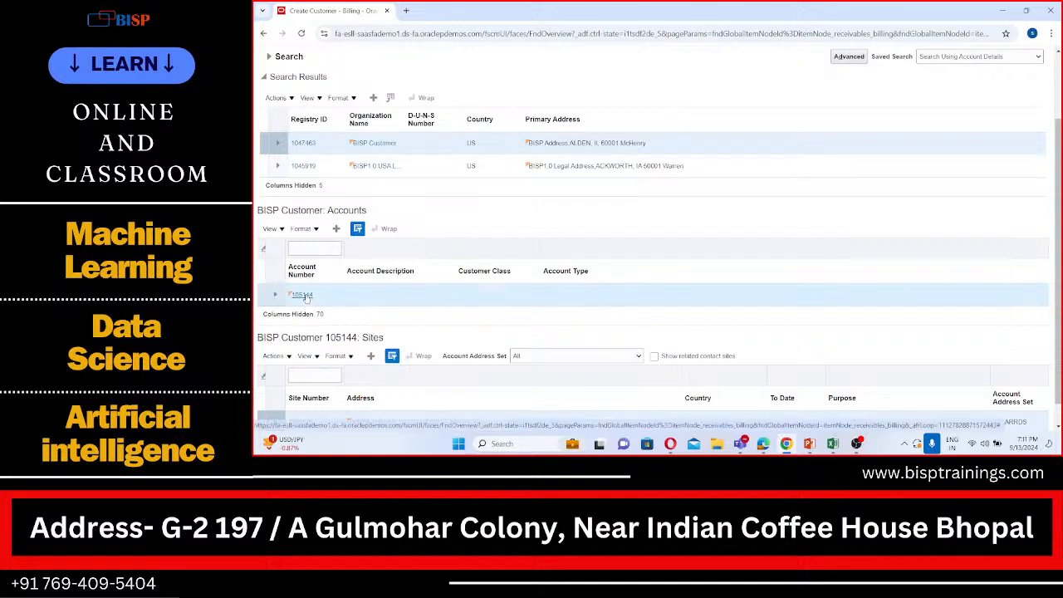
click(302, 295)
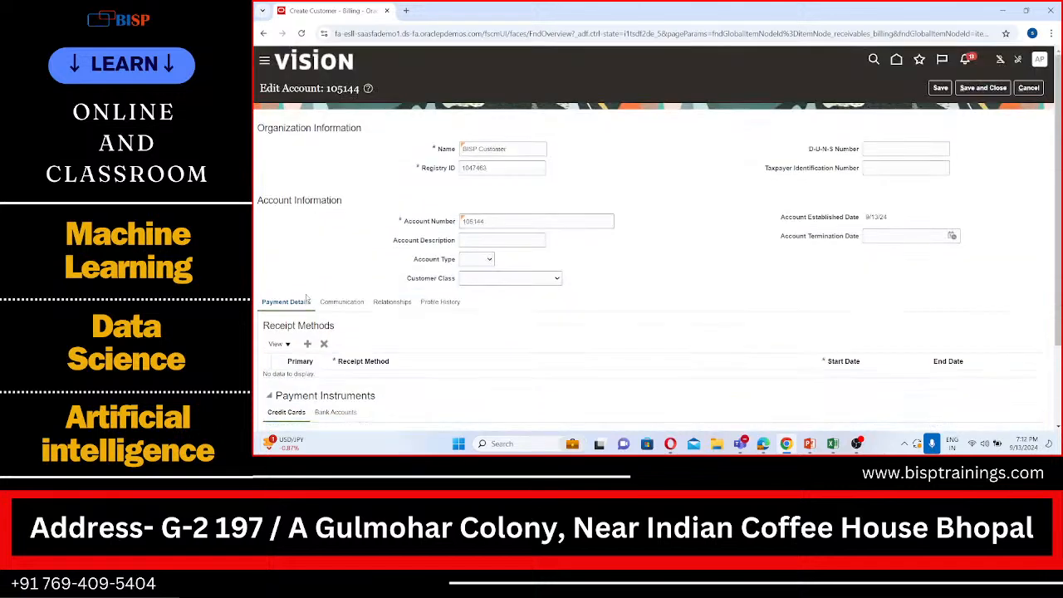
scroll(307, 298, down, 2)
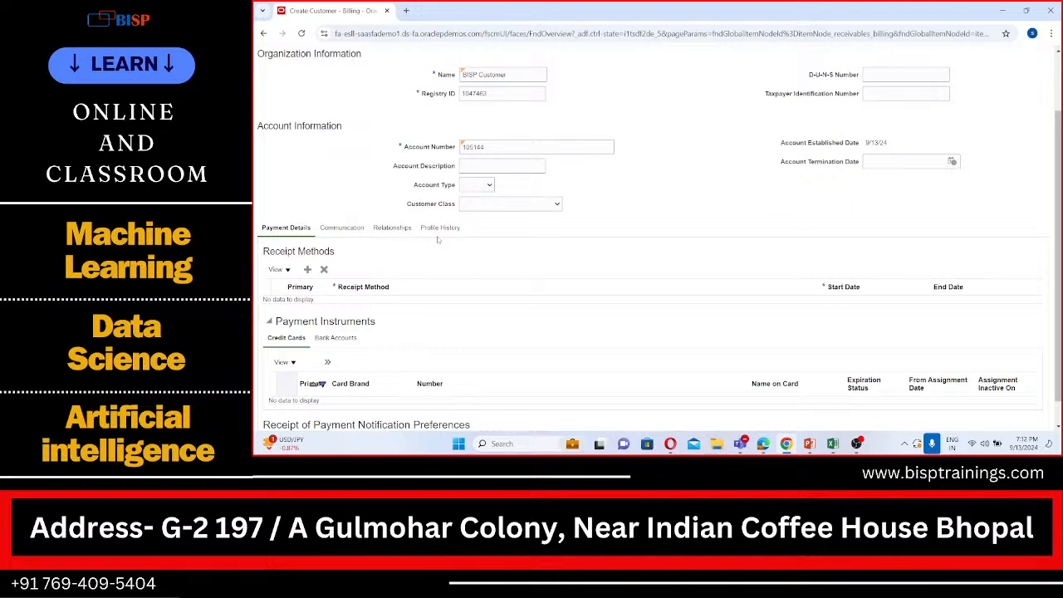
click(444, 227)
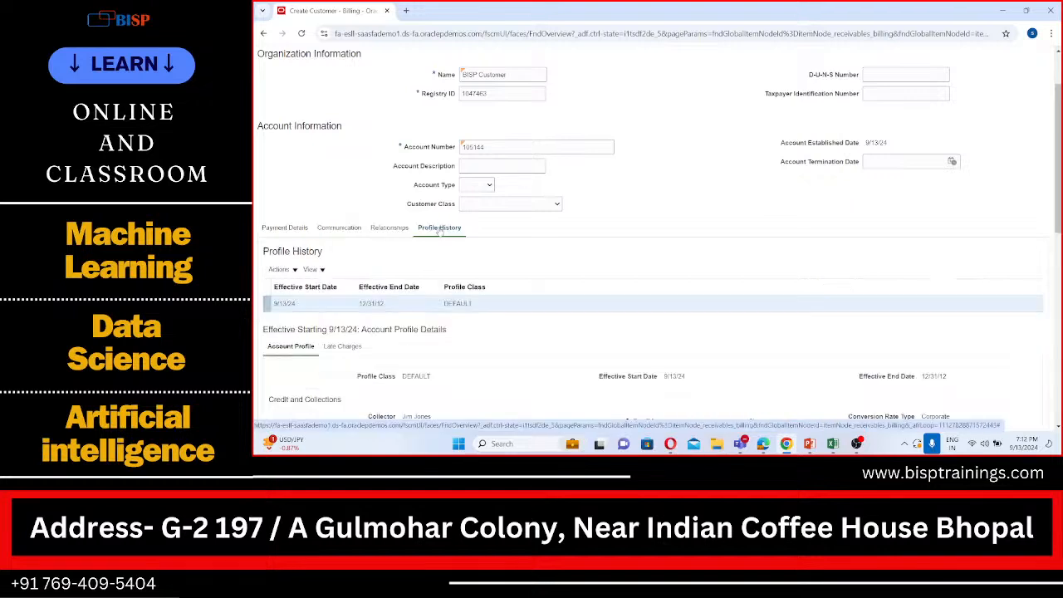
Start a correction of the existing DEFAULT record in the account's profile history
scroll(485, 278, down, 3)
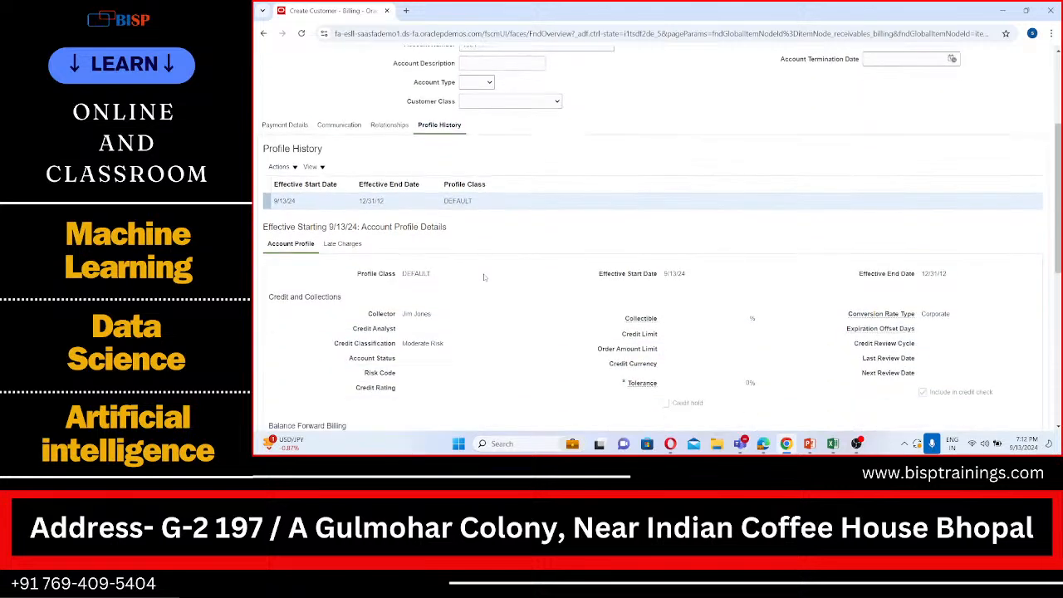
scroll(484, 277, up, 2)
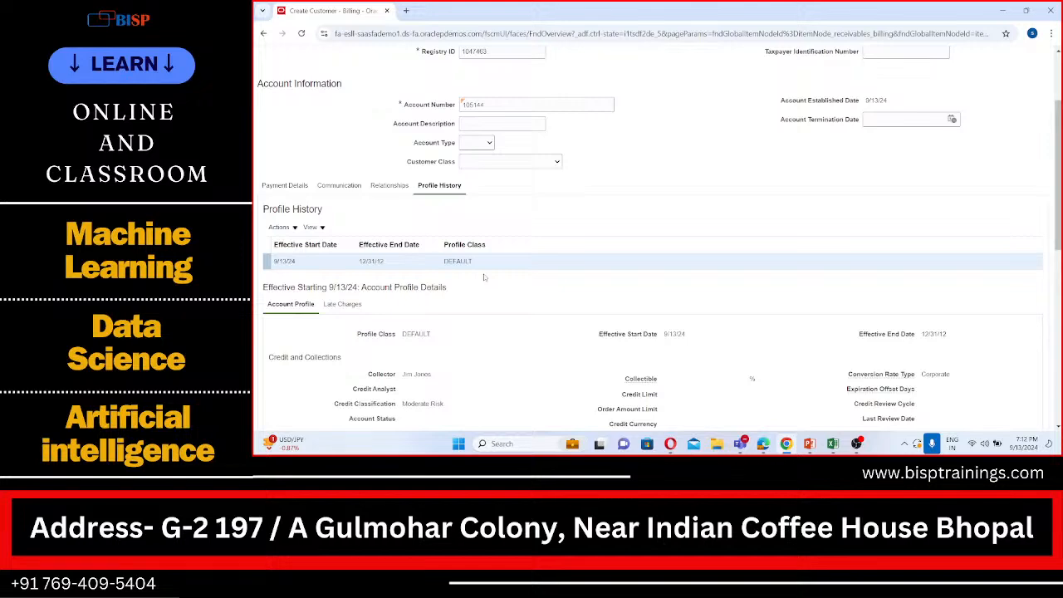
scroll(484, 278, down, 2)
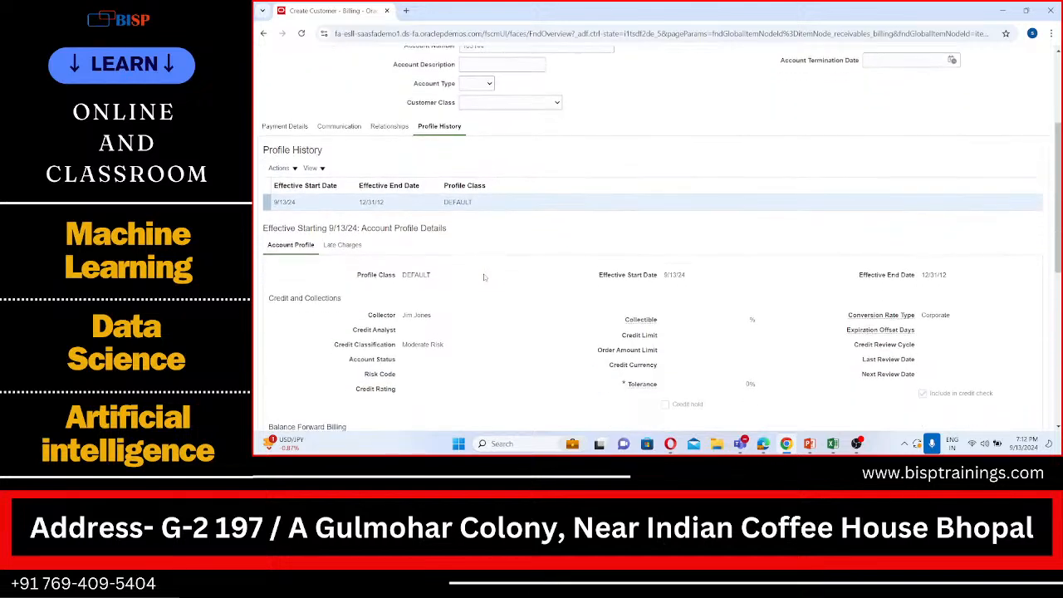
scroll(484, 278, down, 1)
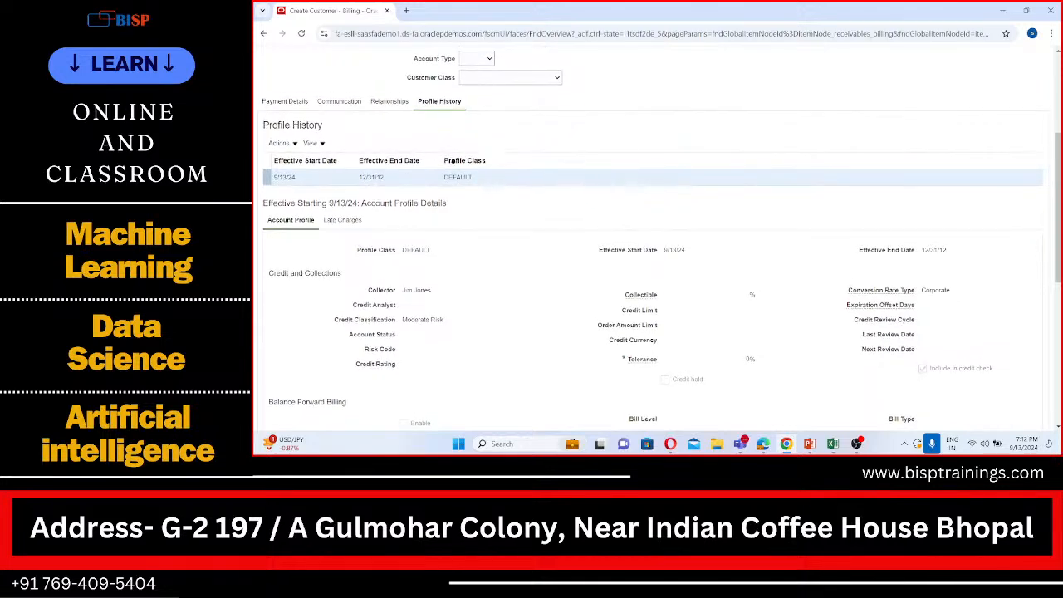
scroll(438, 176, up, 1)
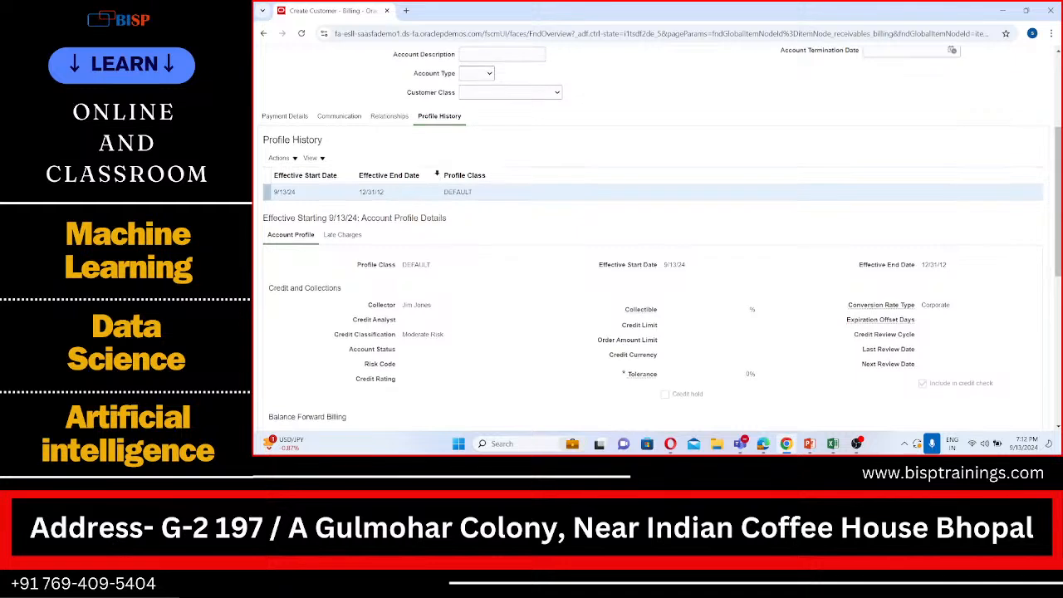
scroll(437, 176, up, 2)
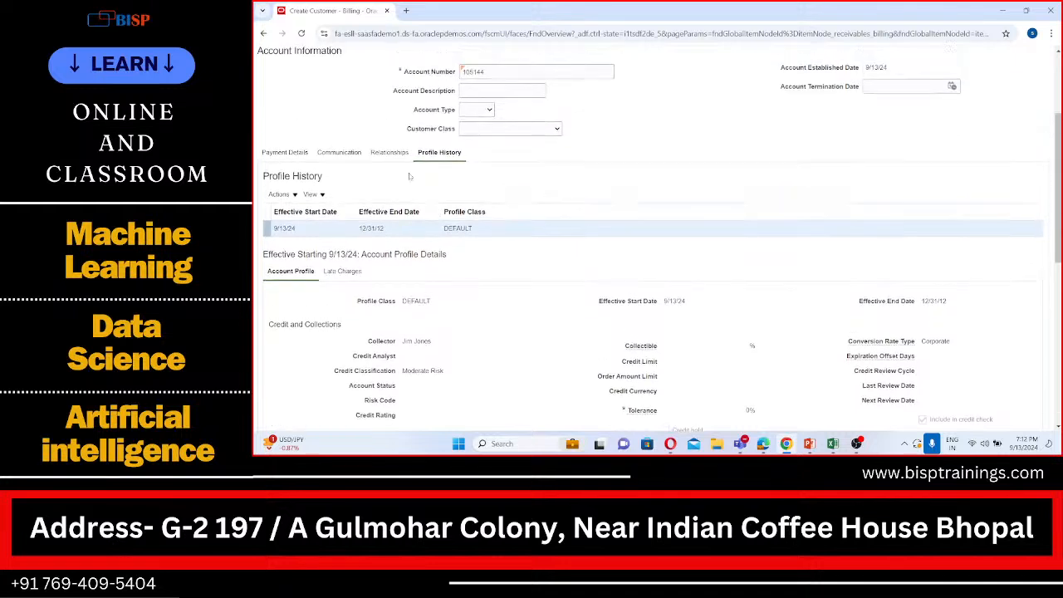
click(294, 198)
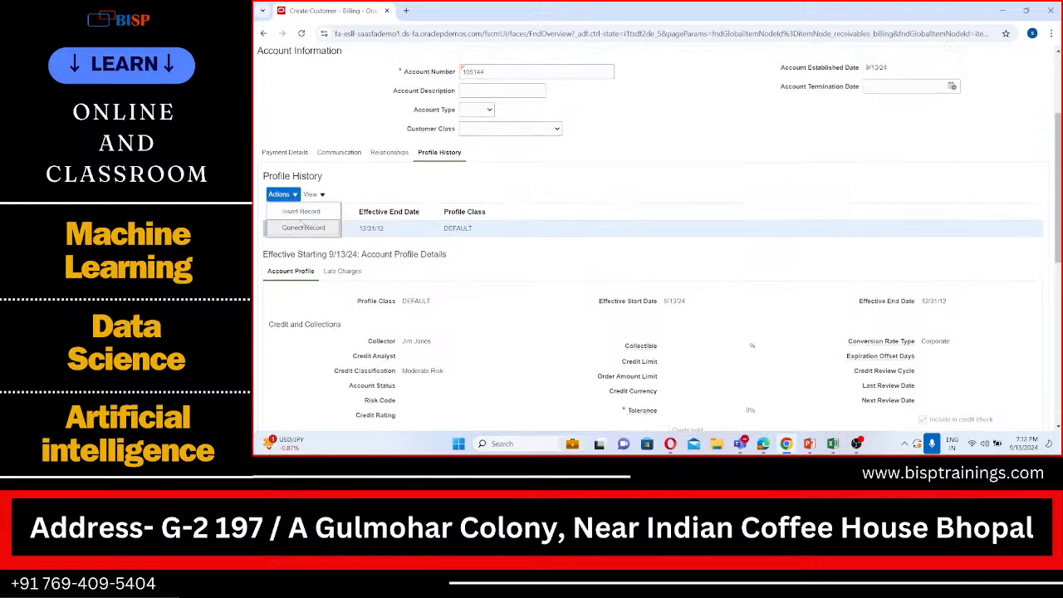
click(303, 228)
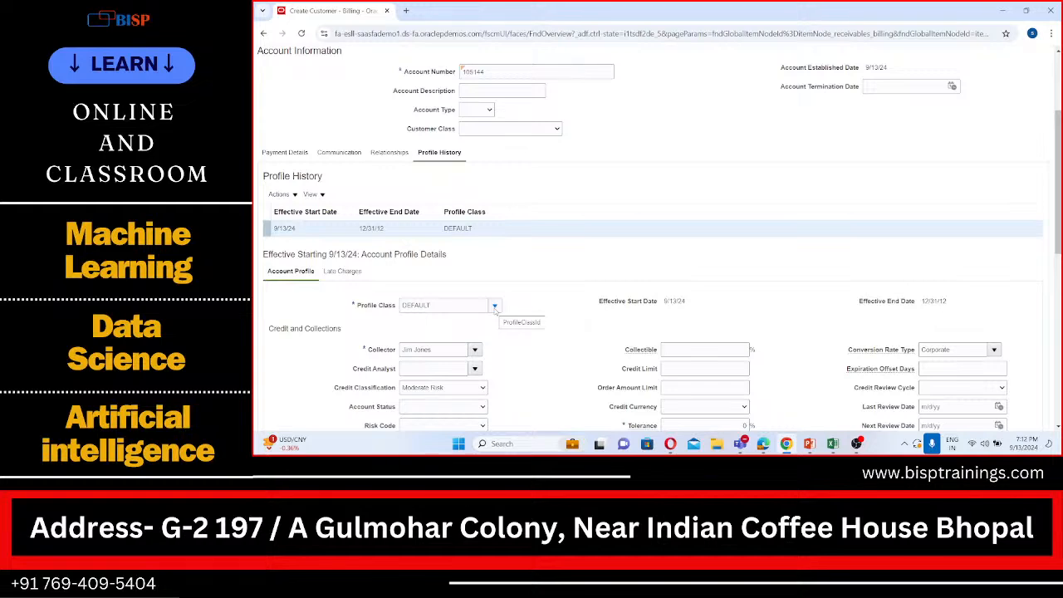
Set the account profile's collector to APL Collector and its profile class to APL Standard, accepting the reset to the class defaults
scroll(494, 307, down, 1)
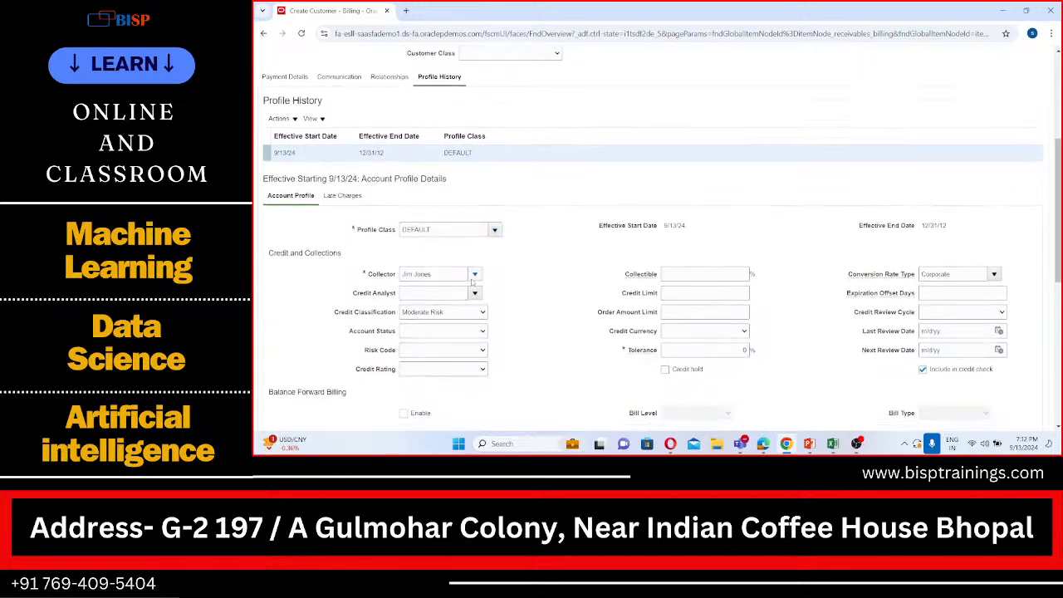
click(476, 274)
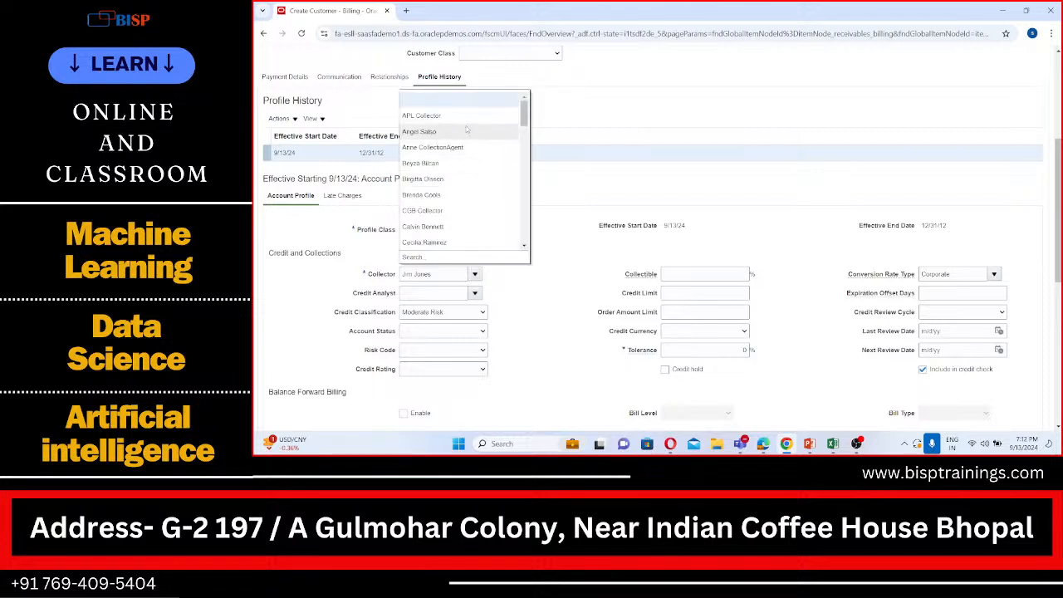
click(466, 118)
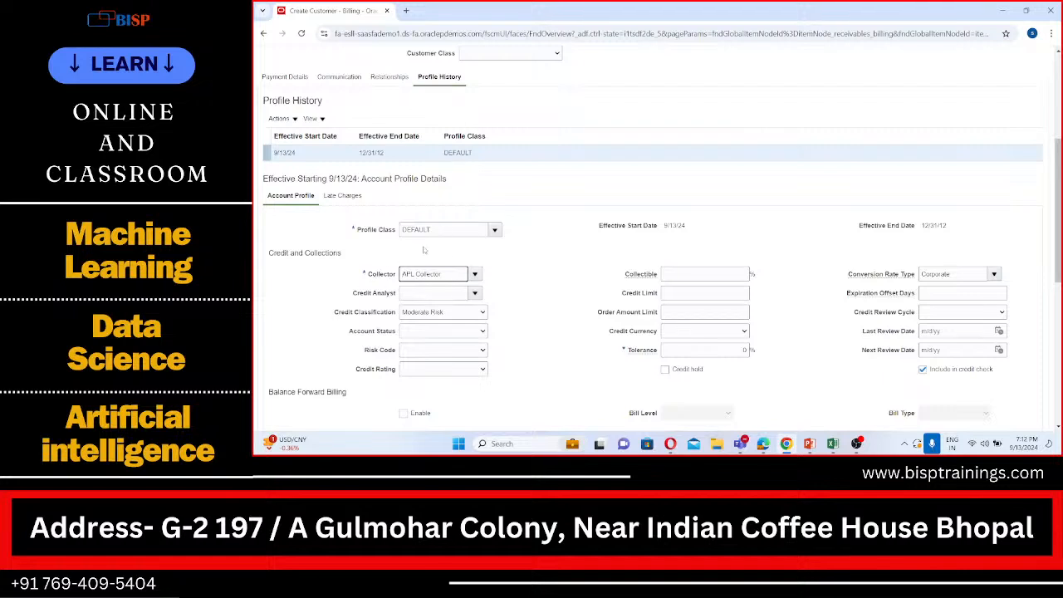
click(534, 266)
scroll(547, 249, up, 1)
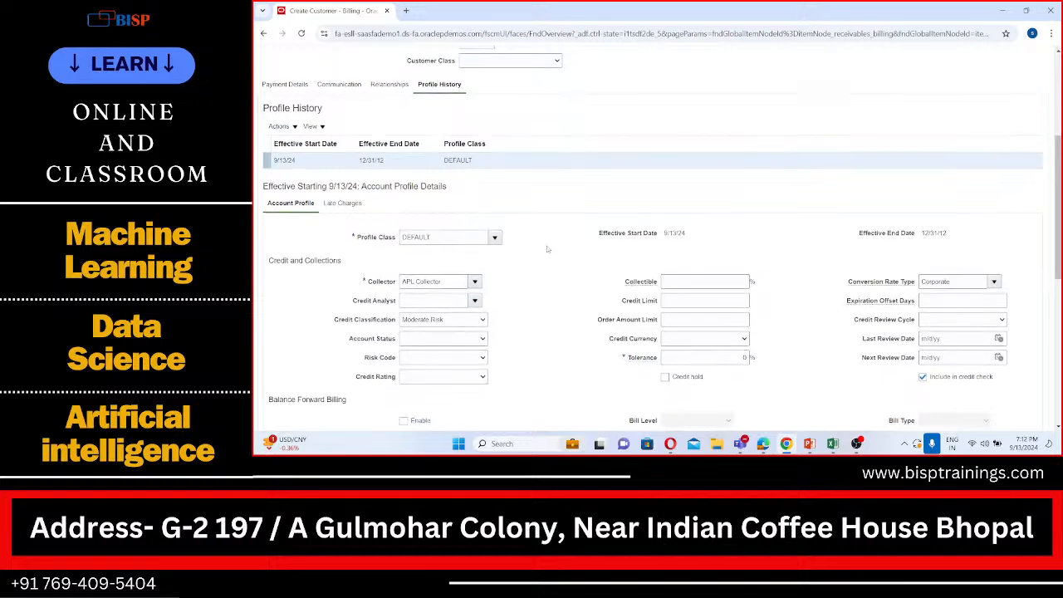
click(495, 245)
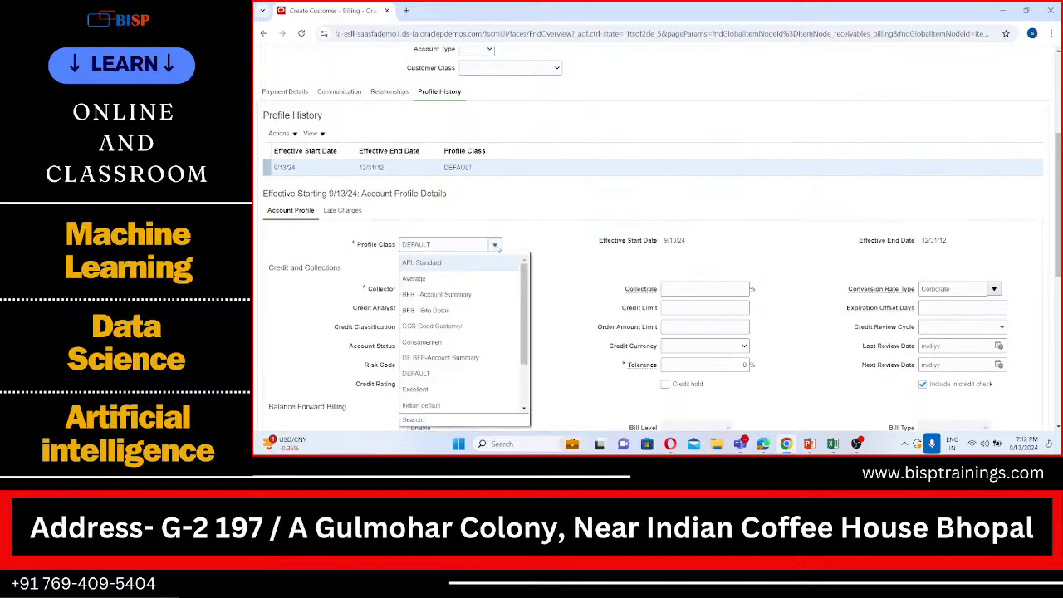
click(475, 263)
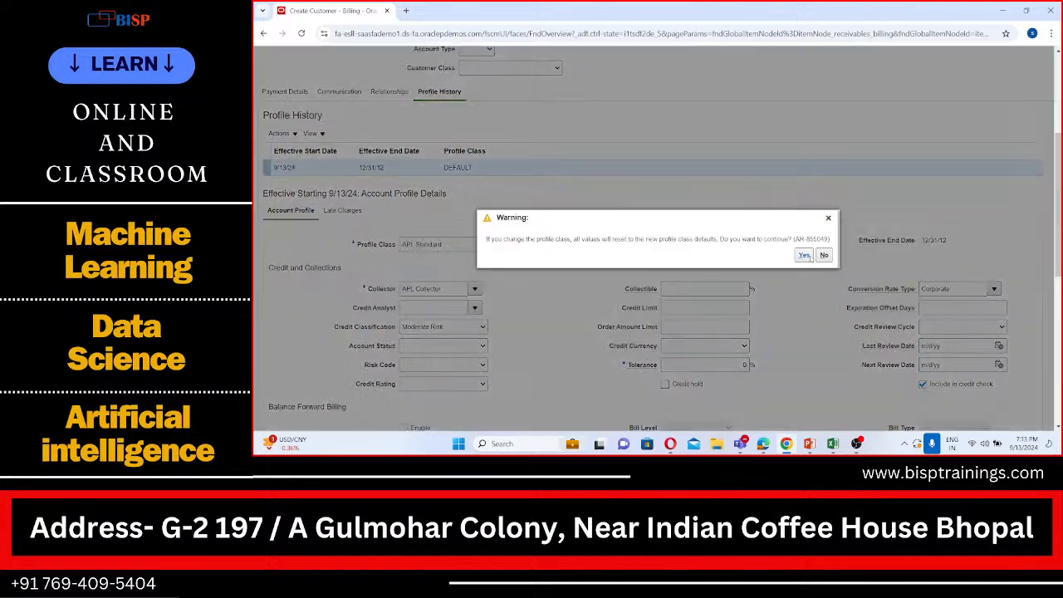
click(805, 256)
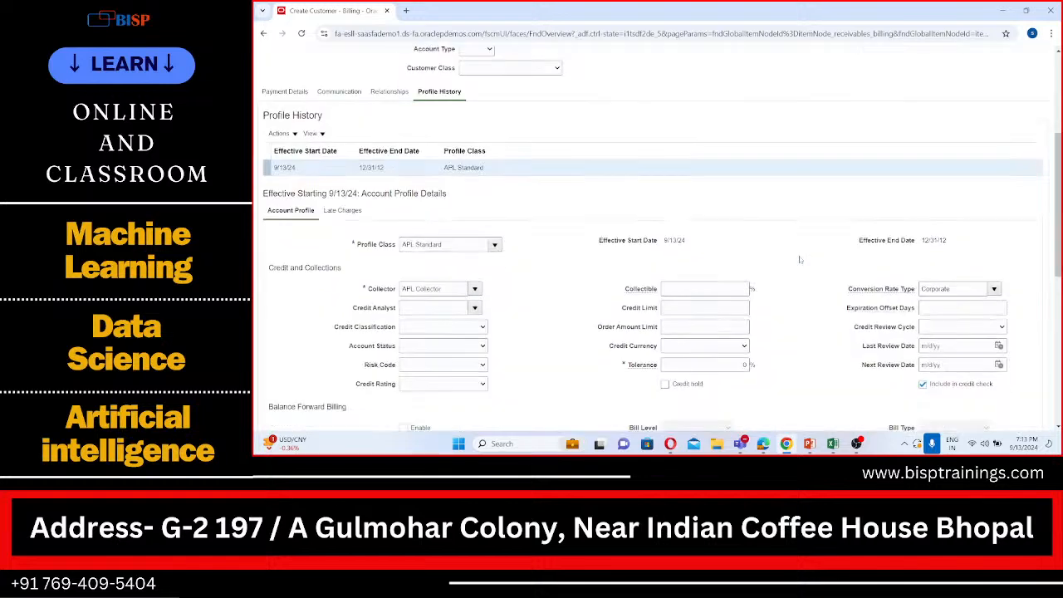
scroll(800, 260, down, 1)
scroll(801, 259, up, 2)
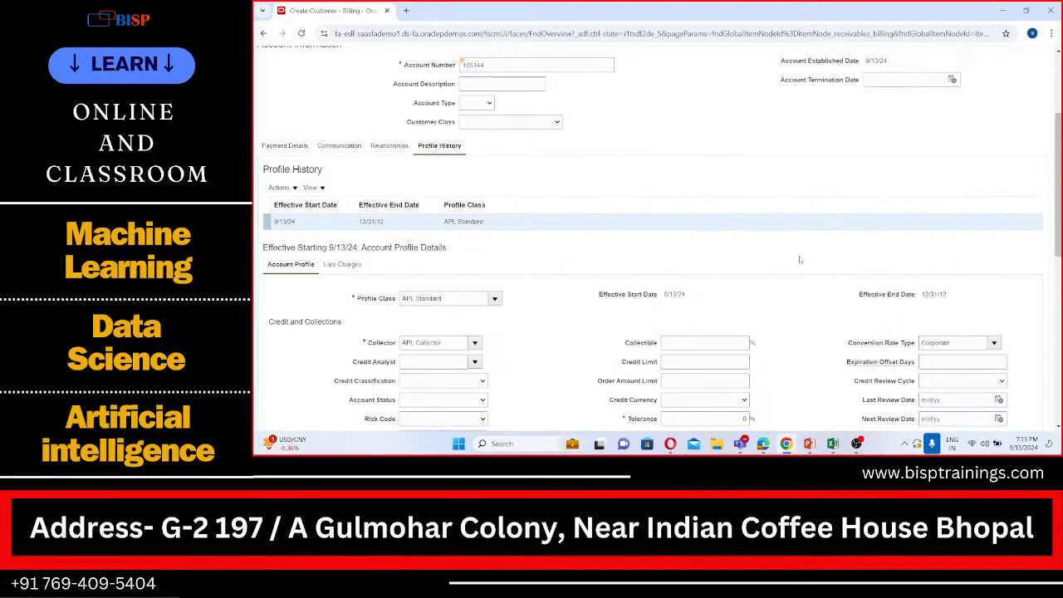
click(494, 298)
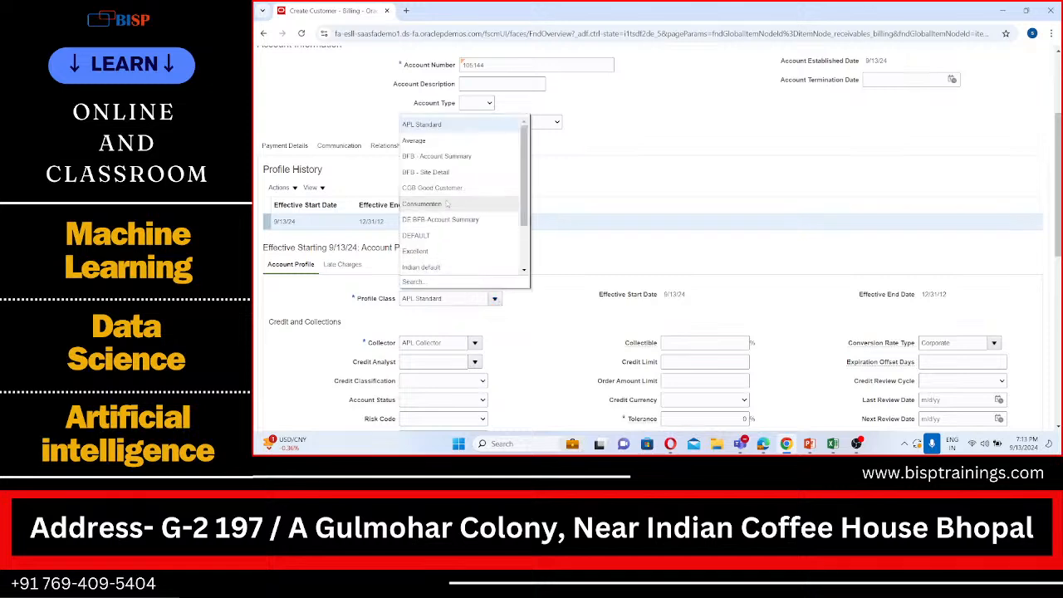
scroll(446, 203, down, 1)
scroll(446, 203, down, 3)
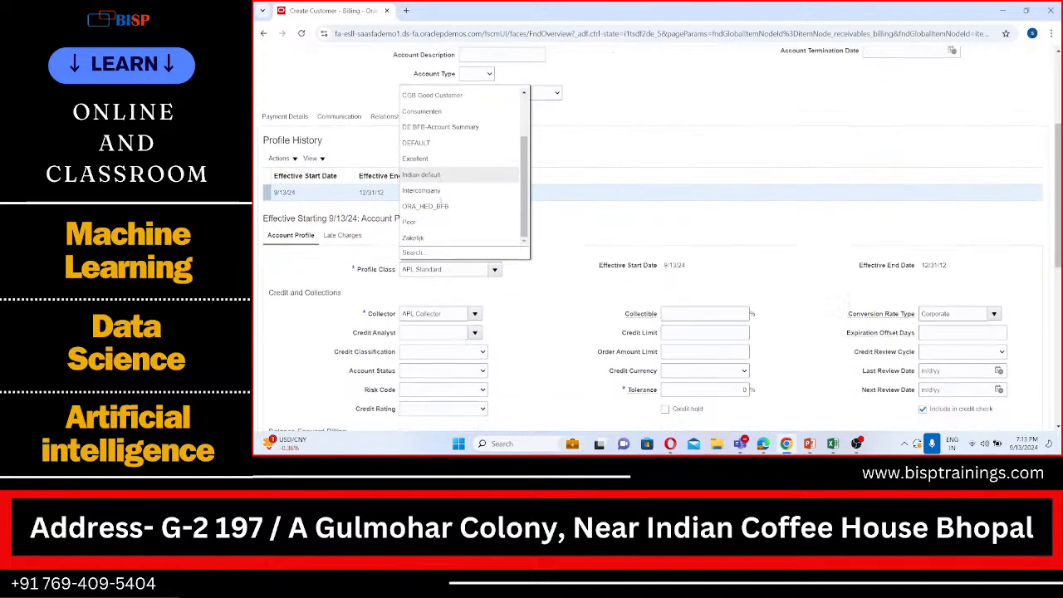
click(414, 225)
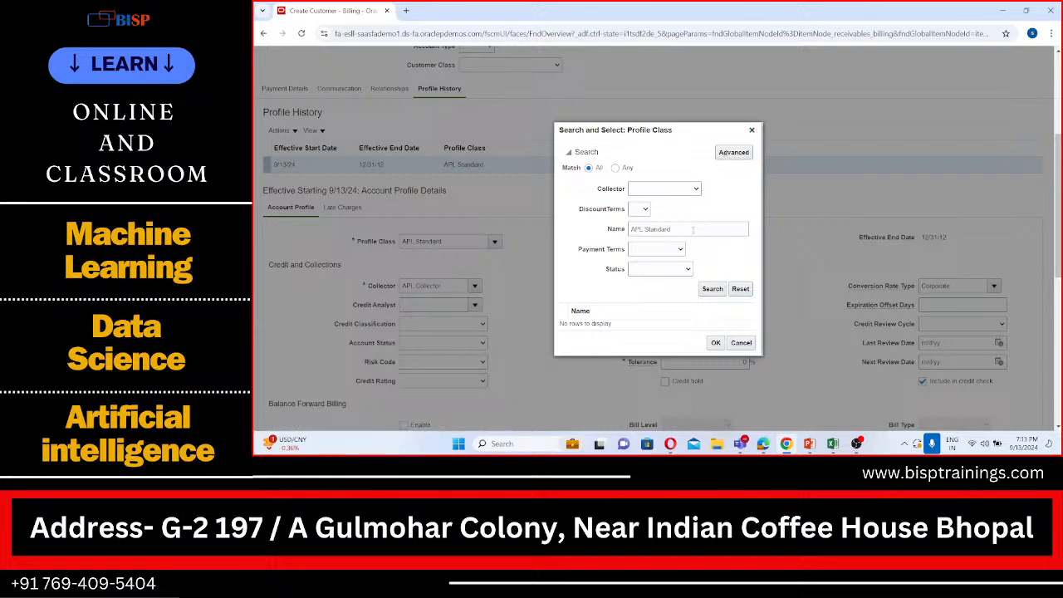
click(752, 131)
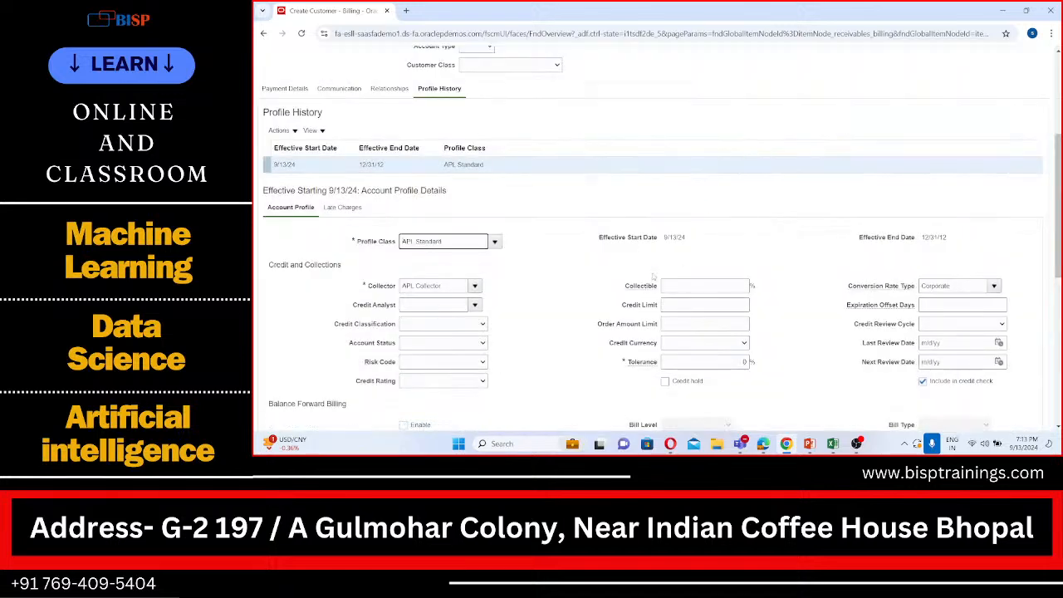
Examine the account profile's credit, payment terms, receipt matching, statement and invoicing settings, including the available statement cycles
scroll(653, 276, down, 1)
scroll(653, 277, down, 1)
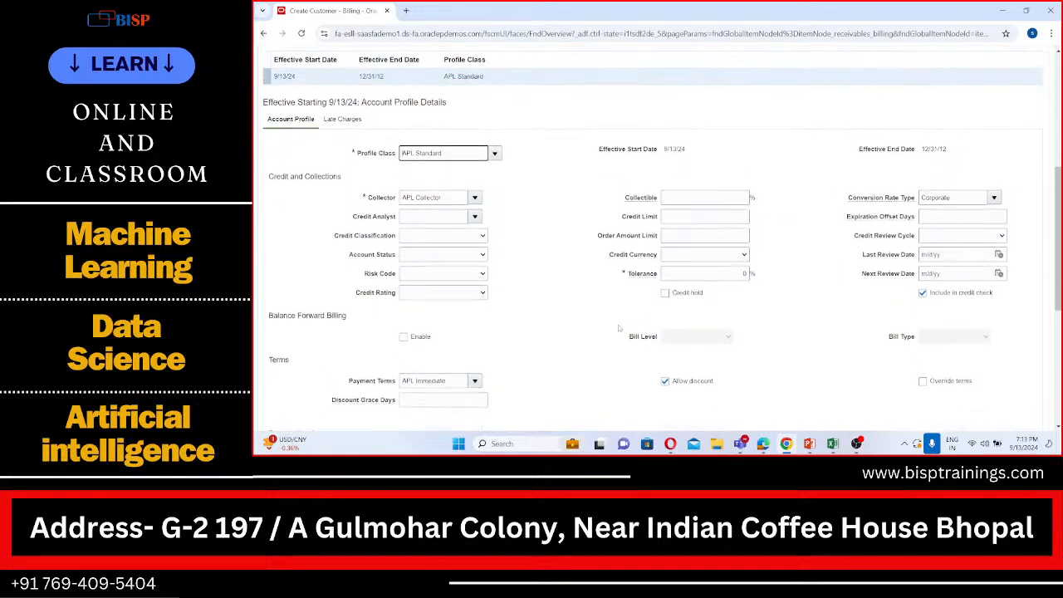
scroll(652, 276, down, 1)
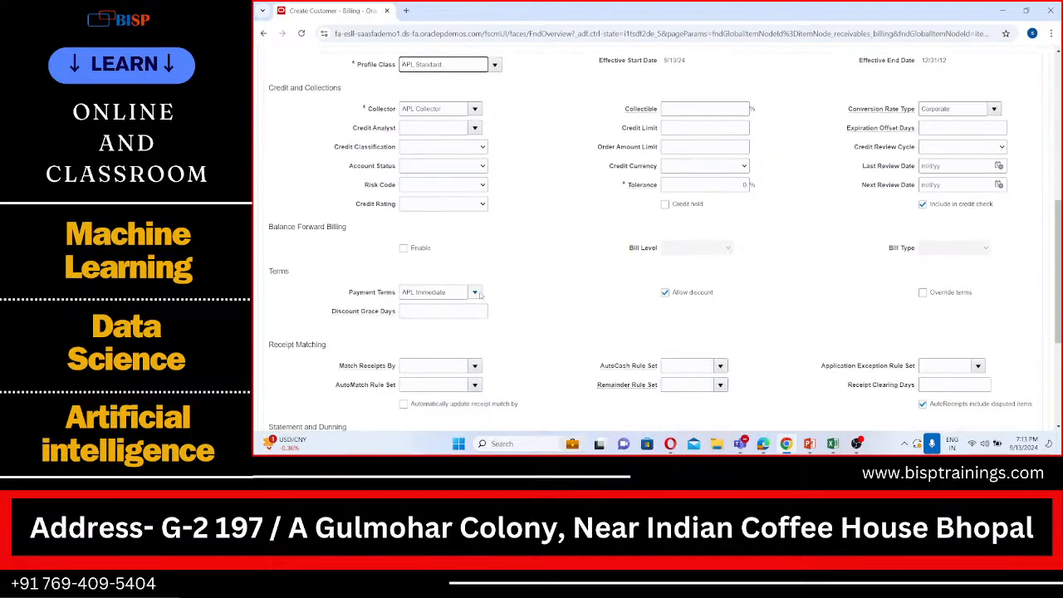
scroll(480, 296, down, 1)
scroll(479, 295, up, 1)
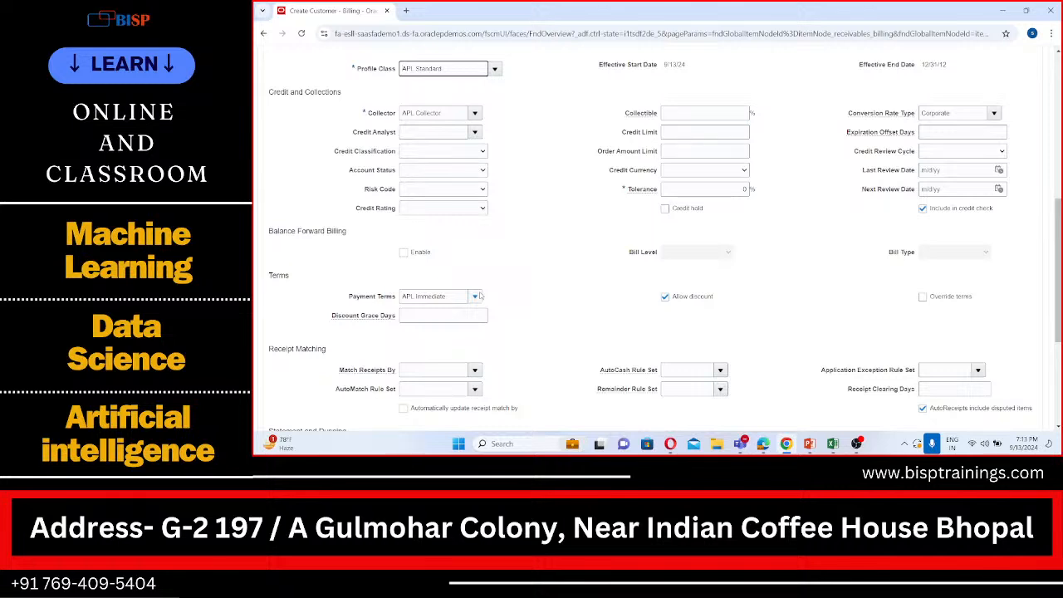
scroll(479, 296, down, 4)
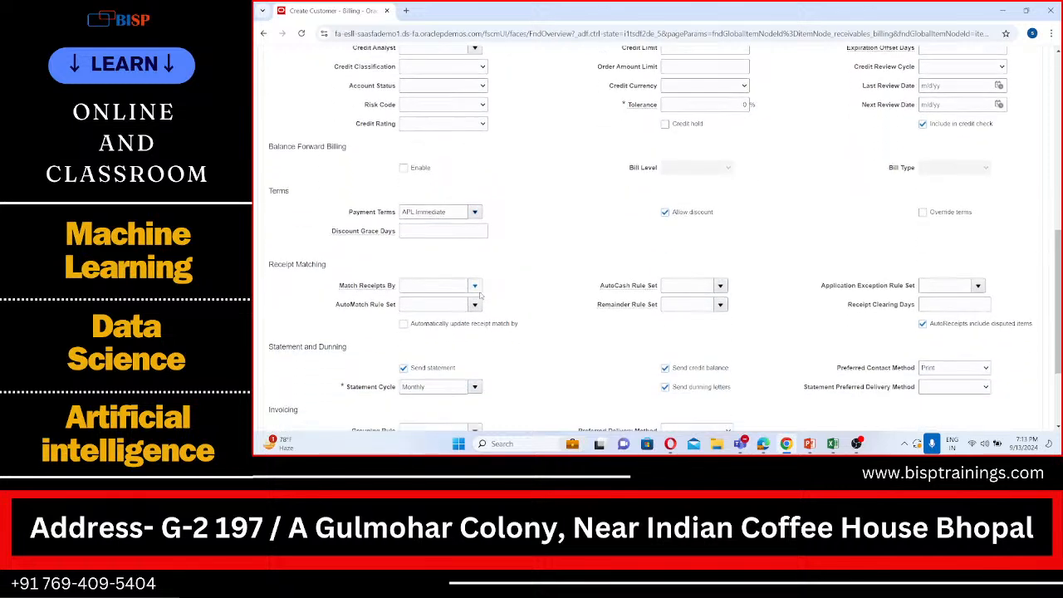
scroll(479, 296, down, 1)
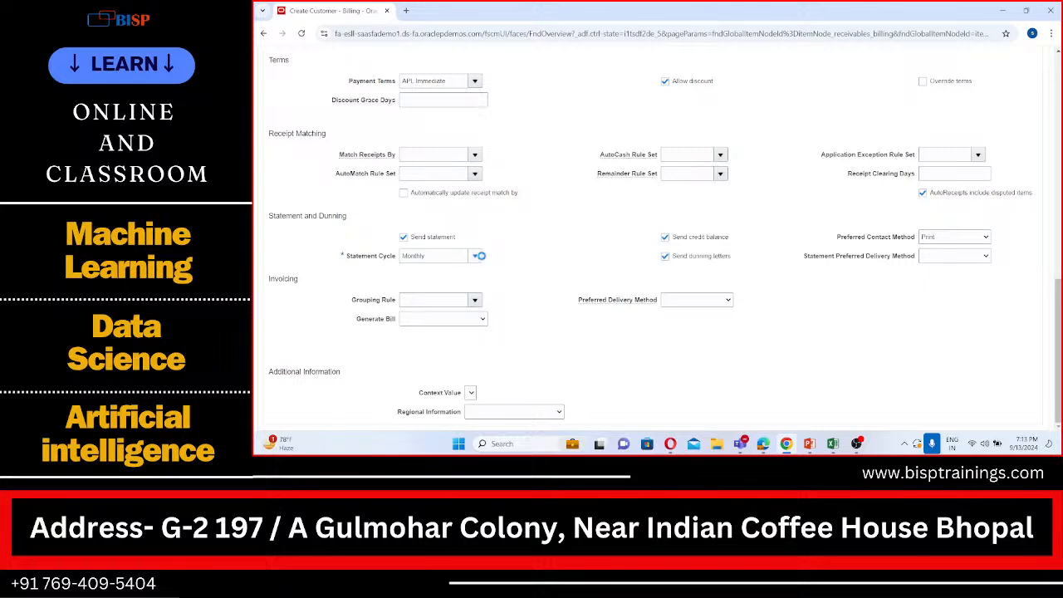
click(475, 255)
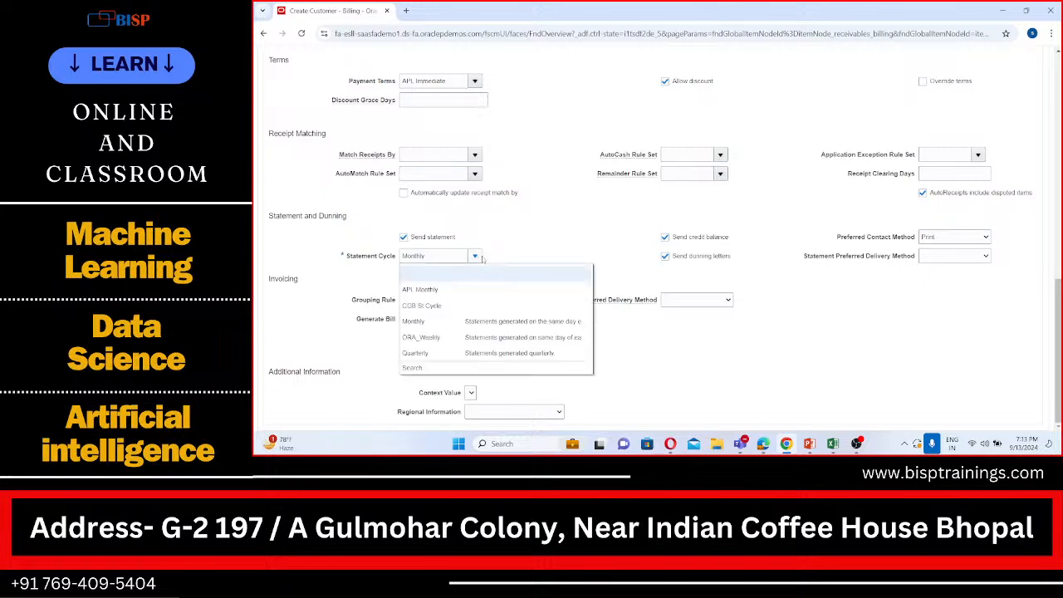
click(525, 222)
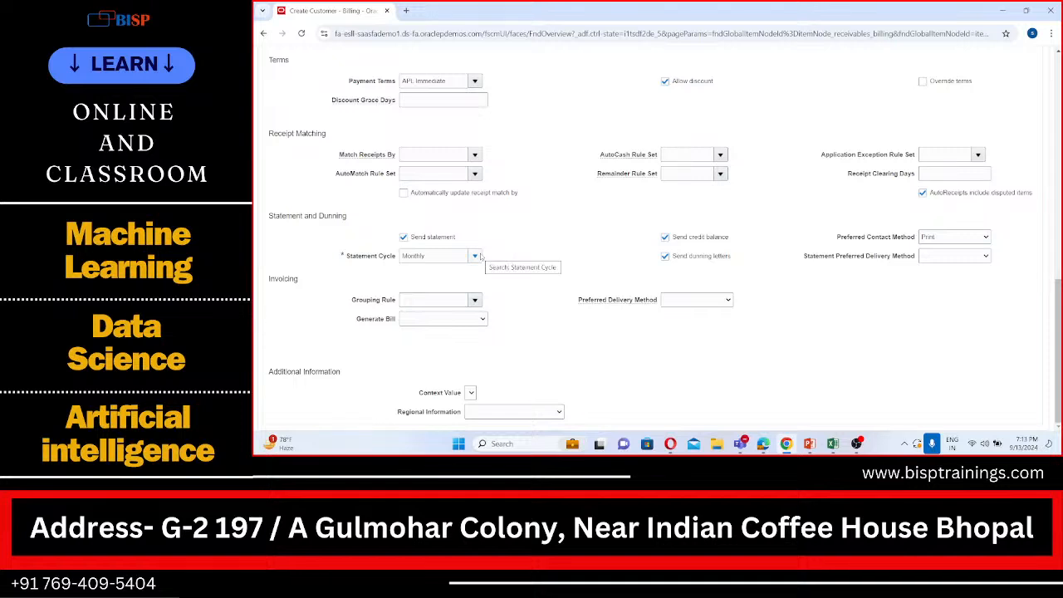
scroll(480, 255, up, 3)
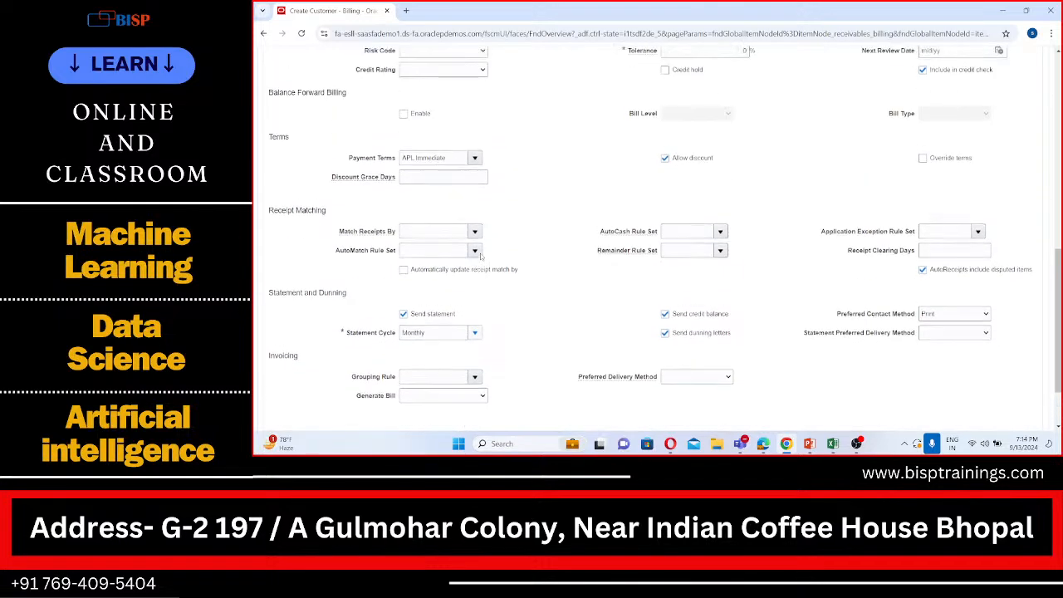
Review the corrected account profile and save and close the BISP Customer account
scroll(480, 255, up, 10)
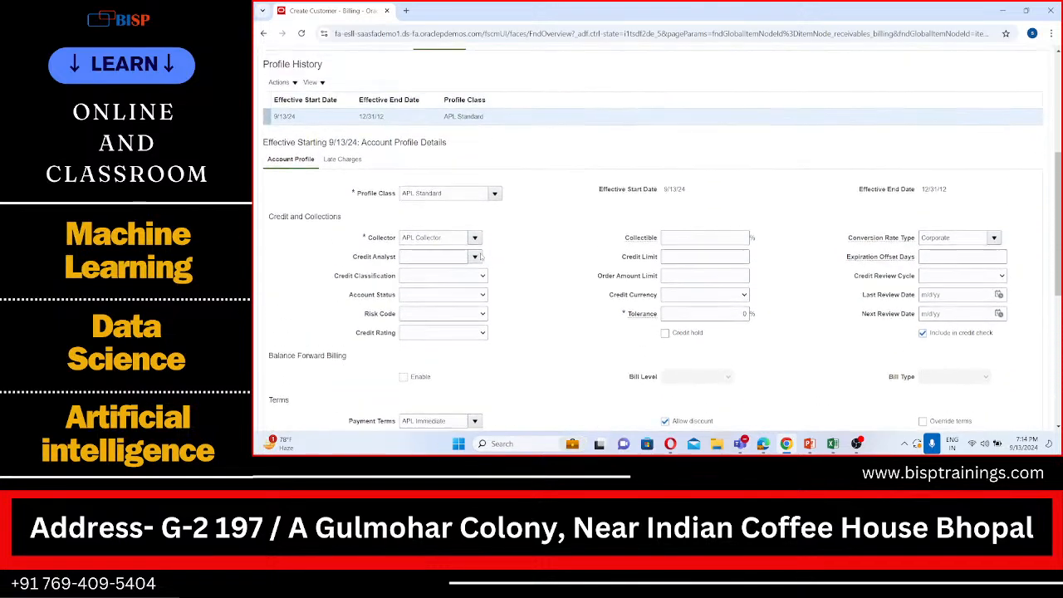
scroll(480, 256, up, 2)
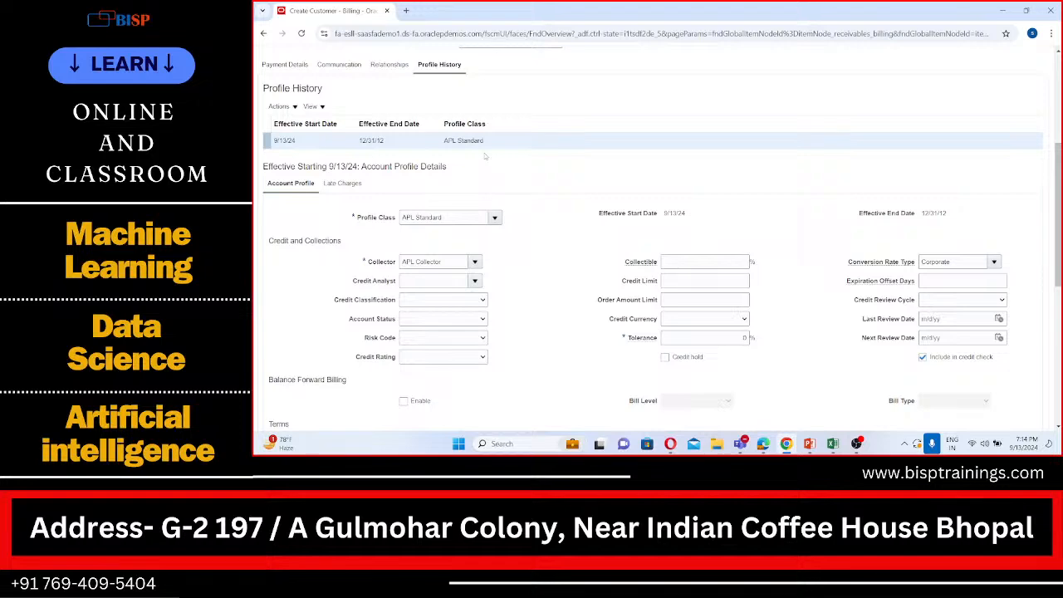
scroll(485, 155, down, 1)
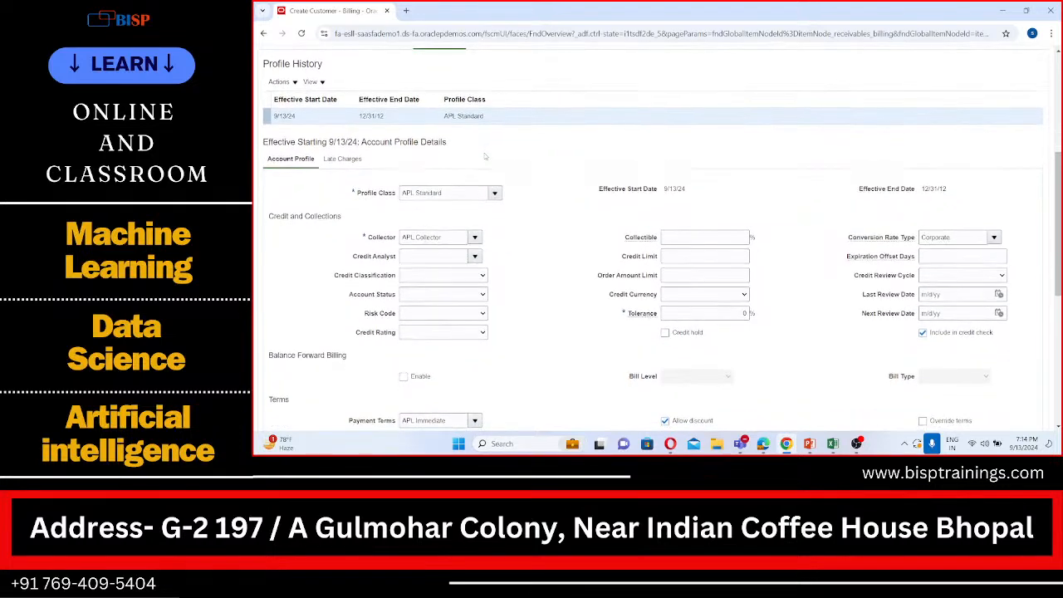
scroll(486, 154, up, 2)
scroll(485, 156, down, 2)
scroll(485, 155, up, 6)
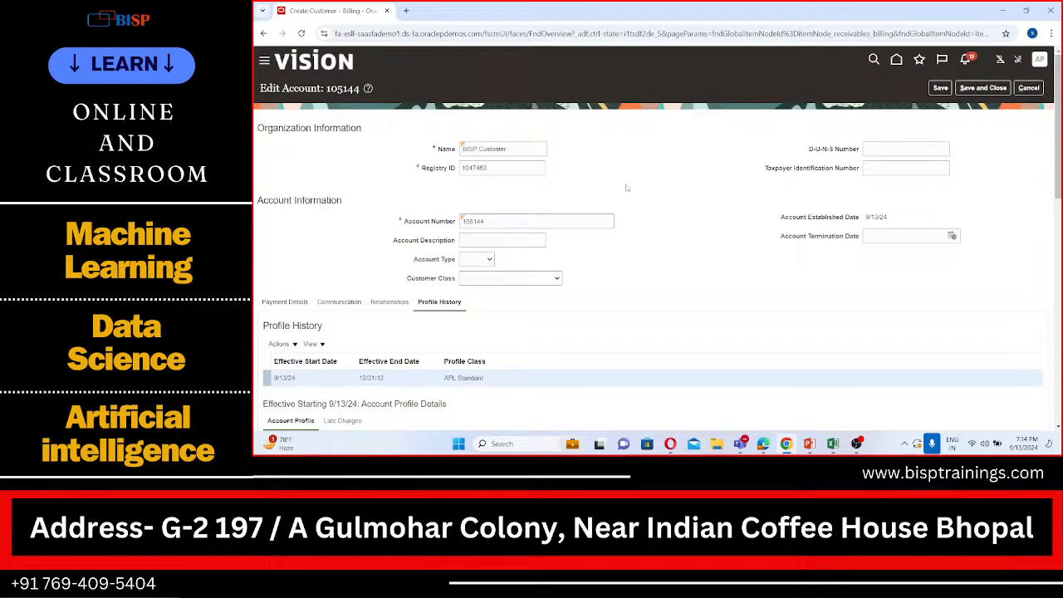
scroll(558, 198, down, 1)
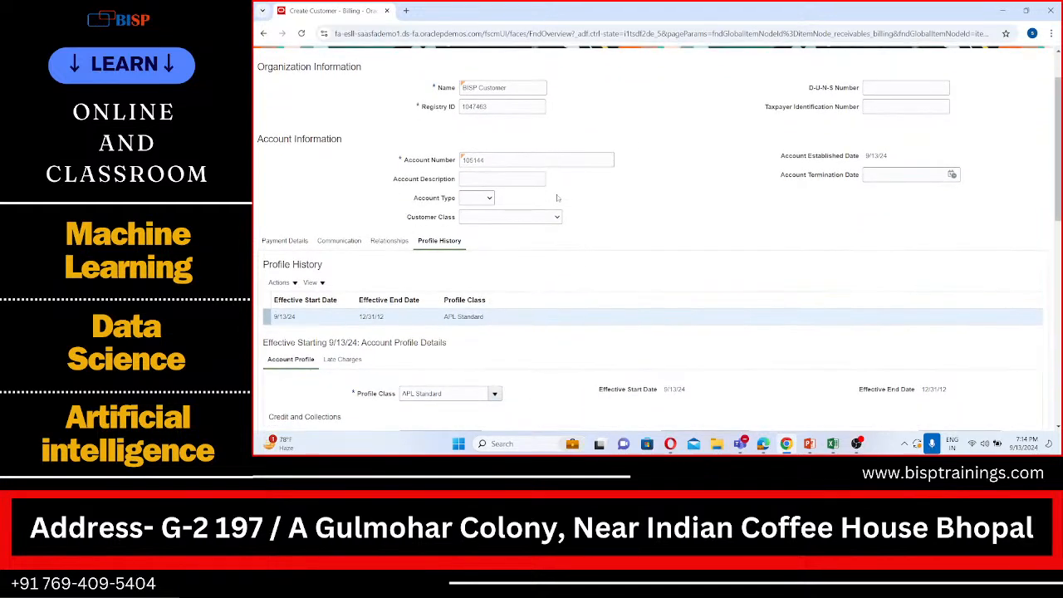
scroll(557, 198, up, 1)
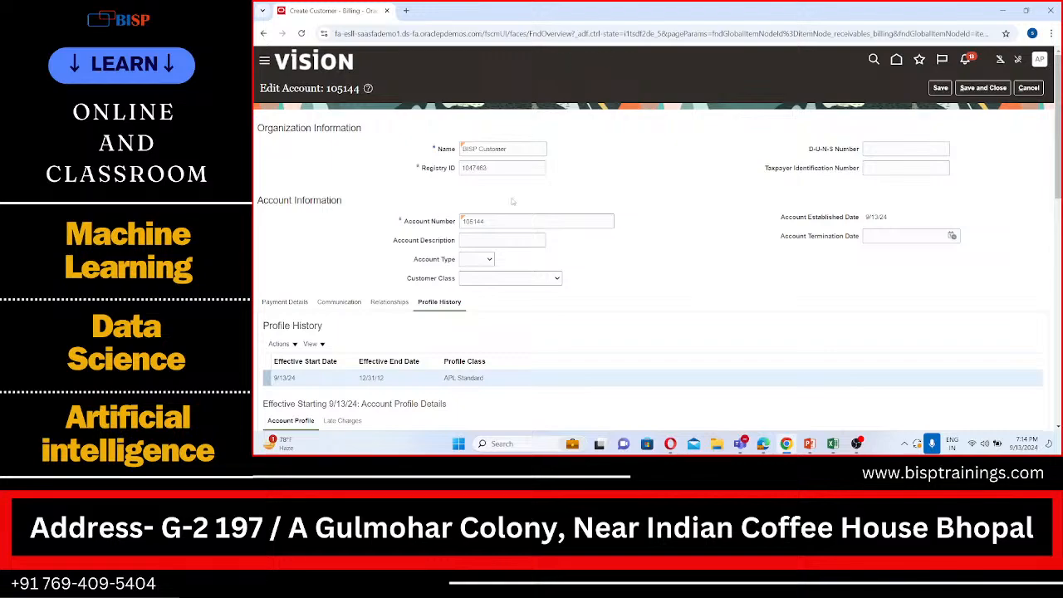
scroll(513, 202, down, 5)
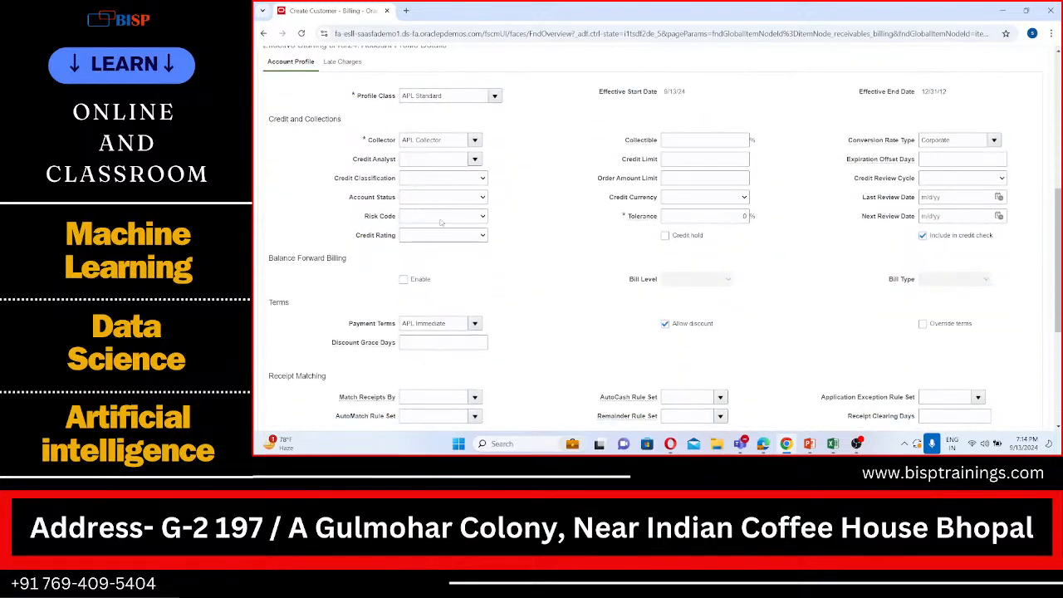
scroll(447, 222, up, 5)
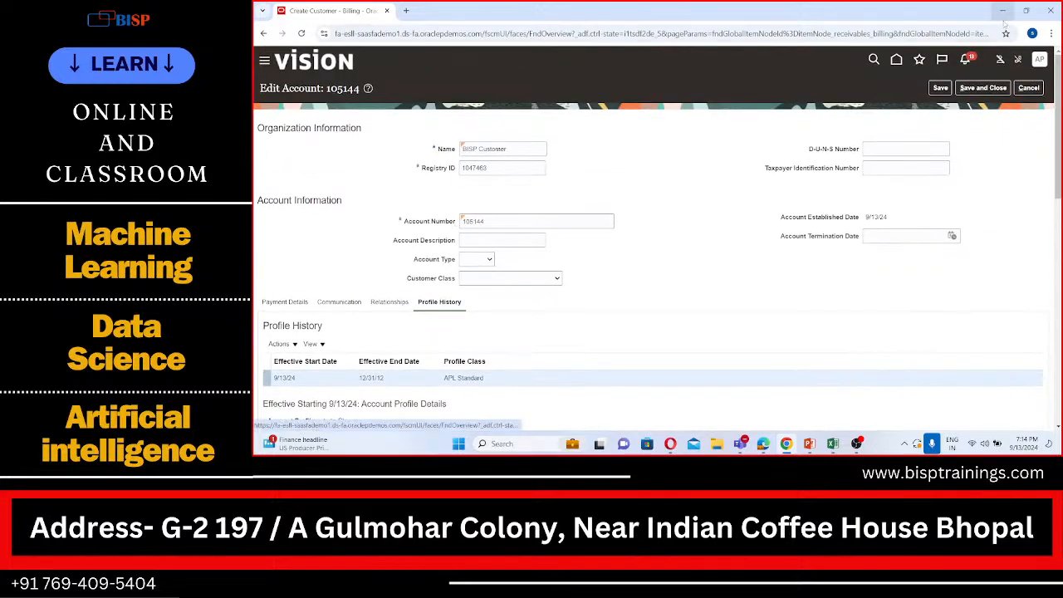
click(986, 92)
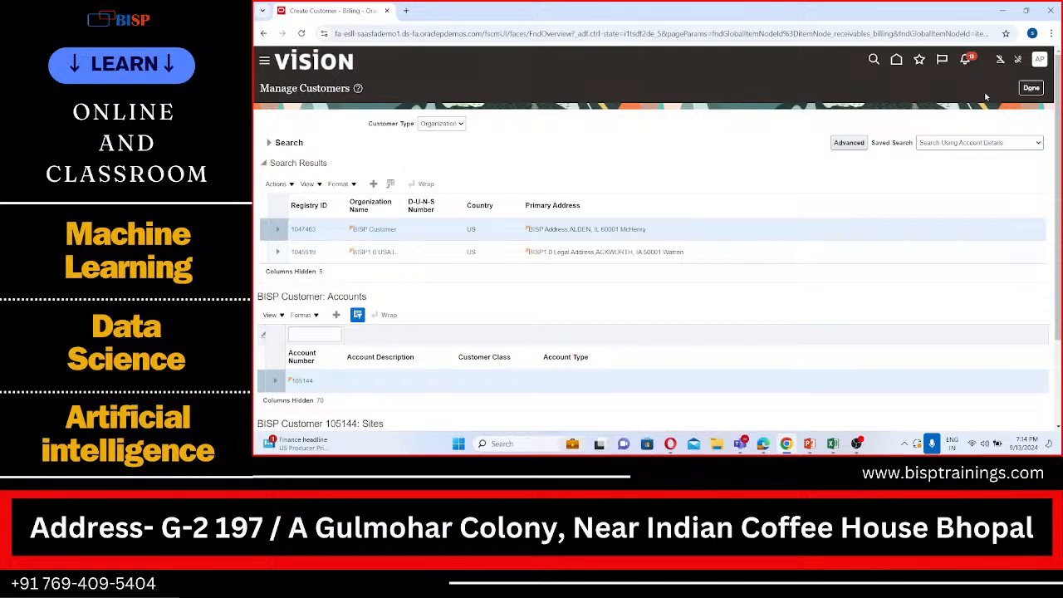
Open the BISP Customer account's Bill to, Ship to site for editing and show its profile history
scroll(985, 97, down, 3)
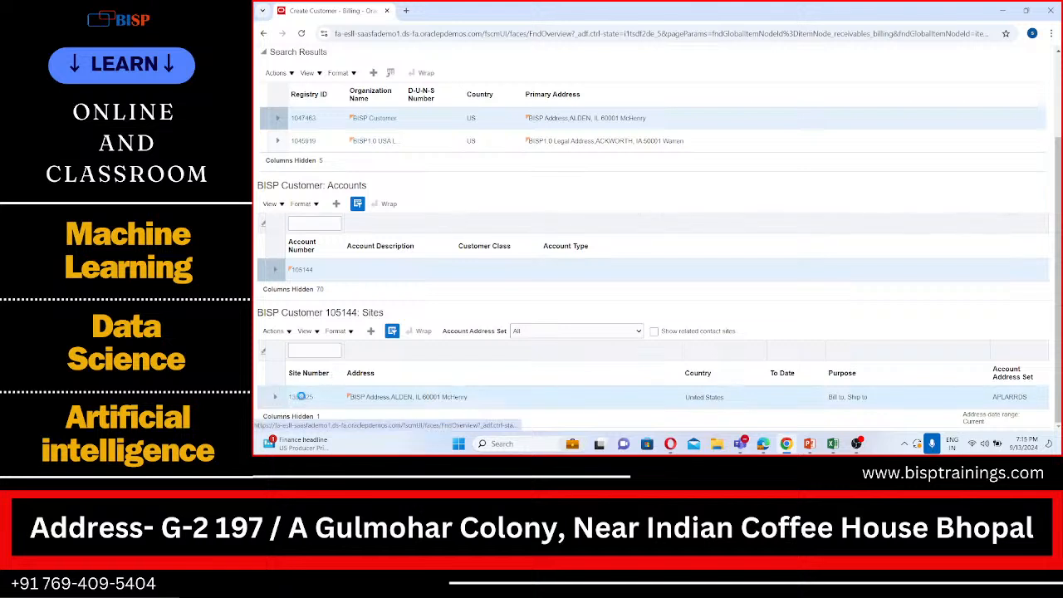
click(301, 397)
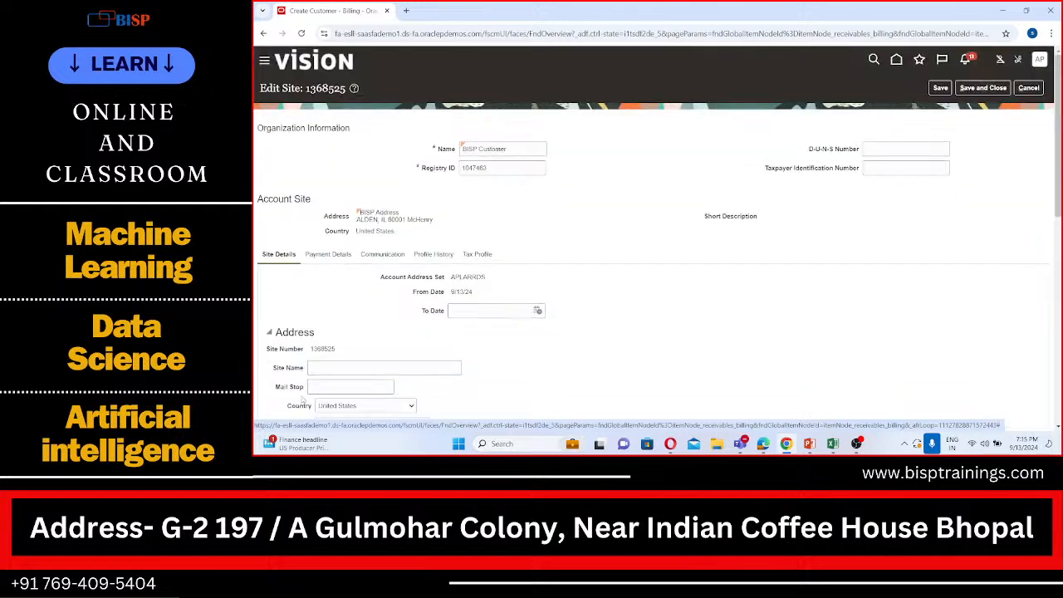
scroll(391, 359, down, 1)
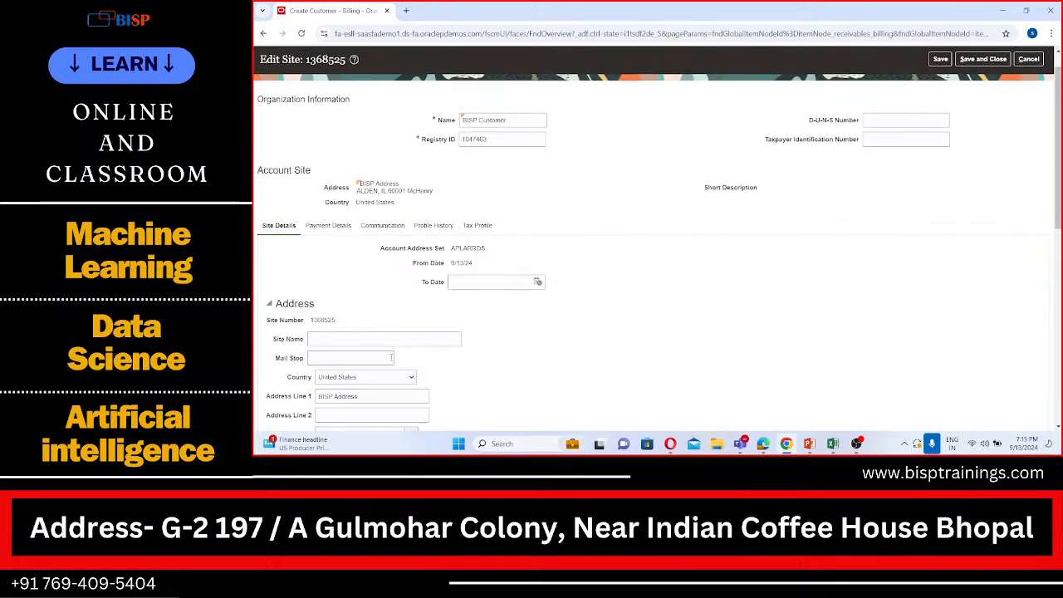
scroll(391, 357, down, 1)
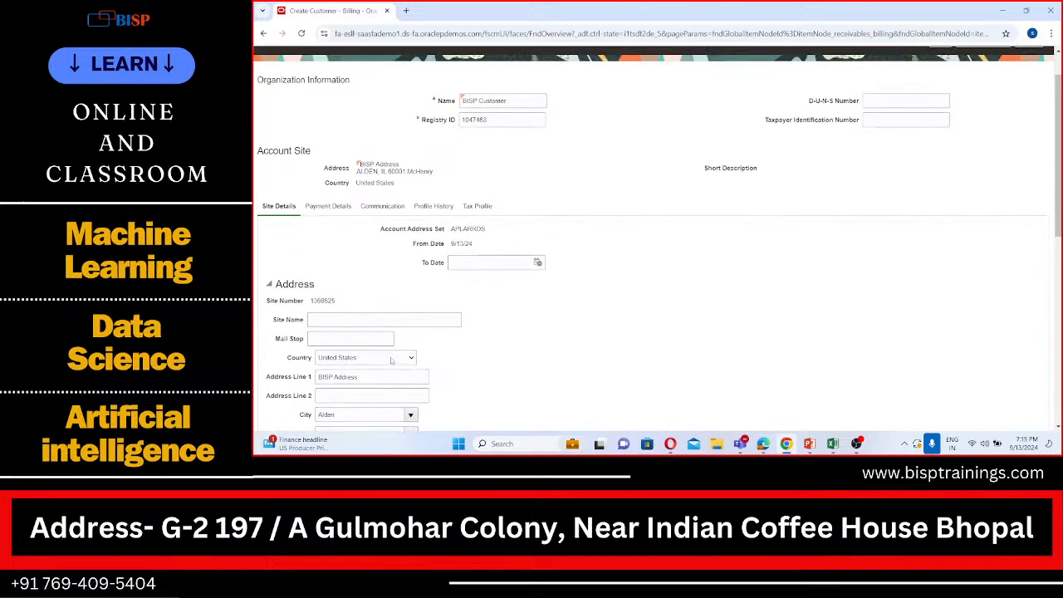
click(435, 206)
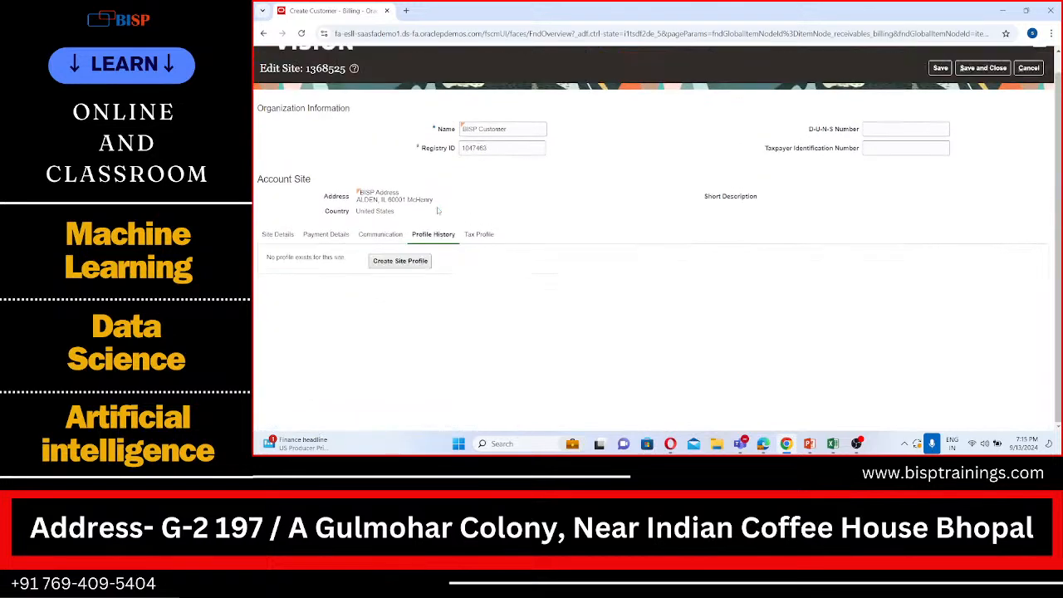
Create a site profile with the default APL Standard class settings, and save and close both the profile and the site
click(411, 261)
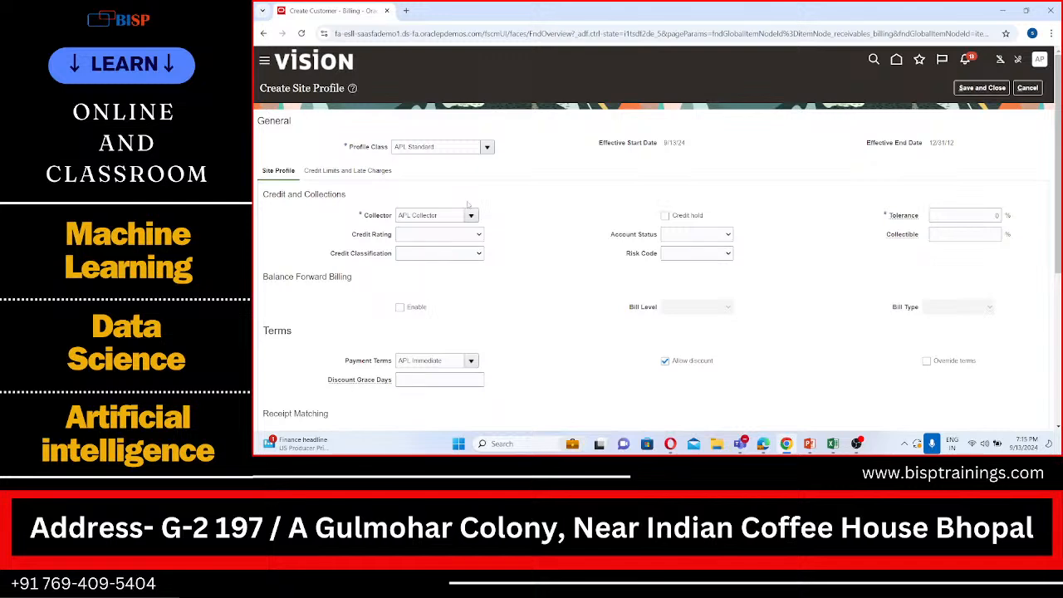
scroll(410, 263, down, 3)
scroll(412, 221, up, 2)
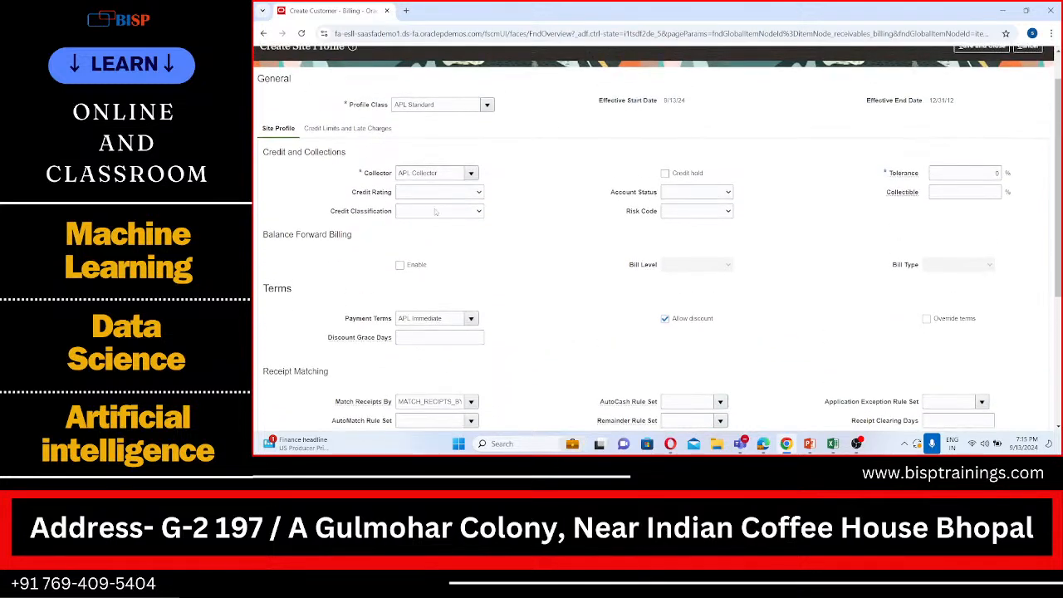
scroll(455, 216, down, 5)
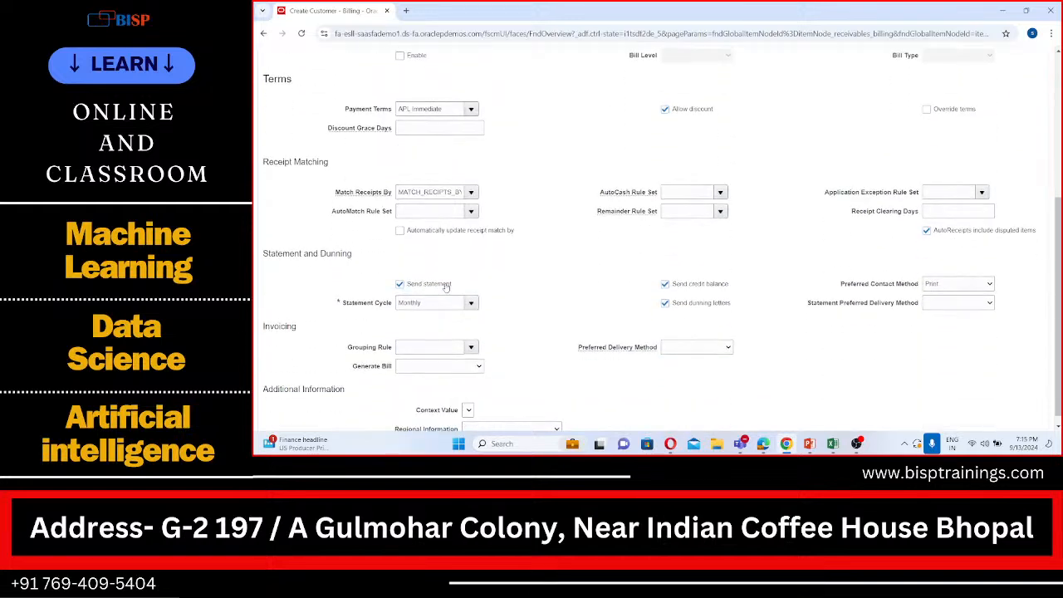
scroll(446, 285, up, 6)
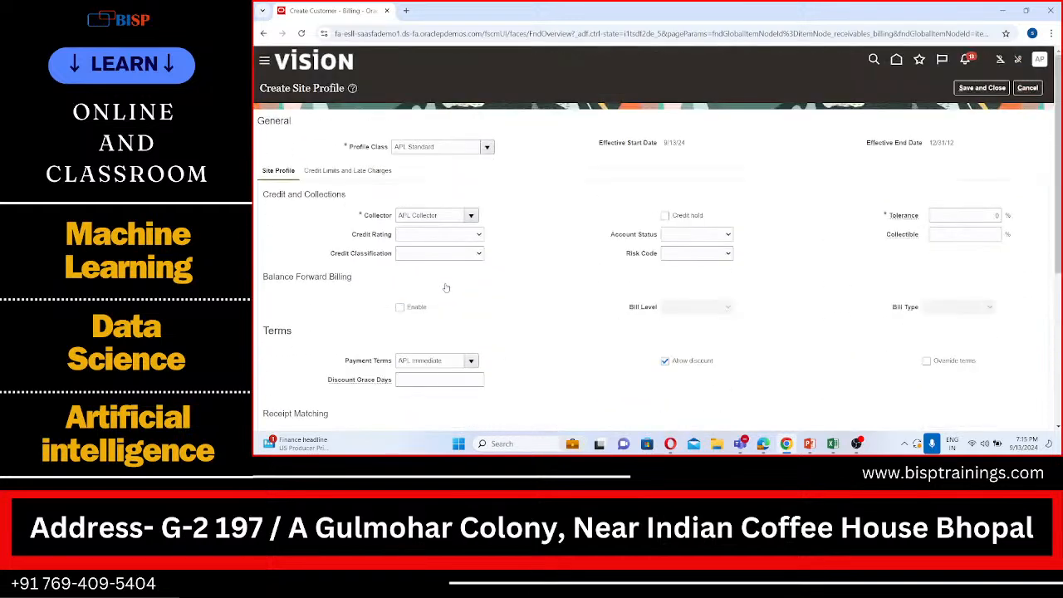
click(991, 92)
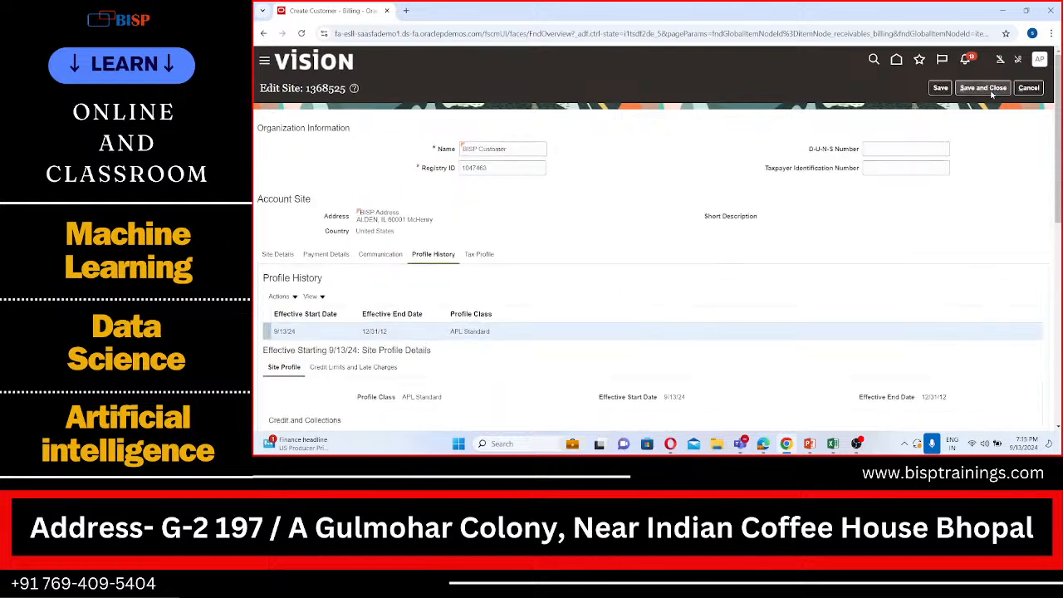
click(980, 90)
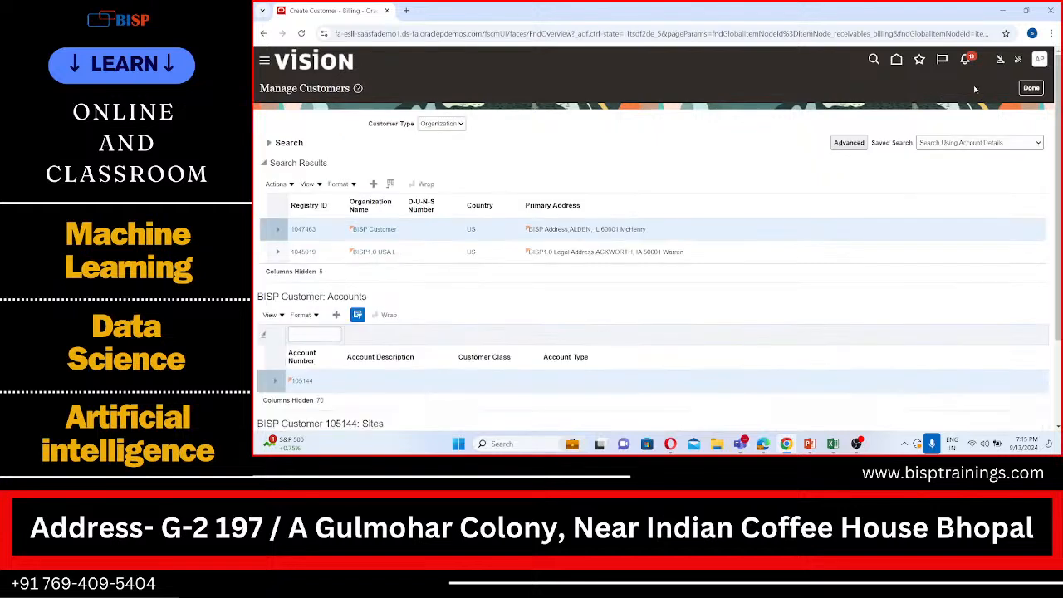
Open the APL_IMPL implementation project from Setup and Maintenance
click(1032, 88)
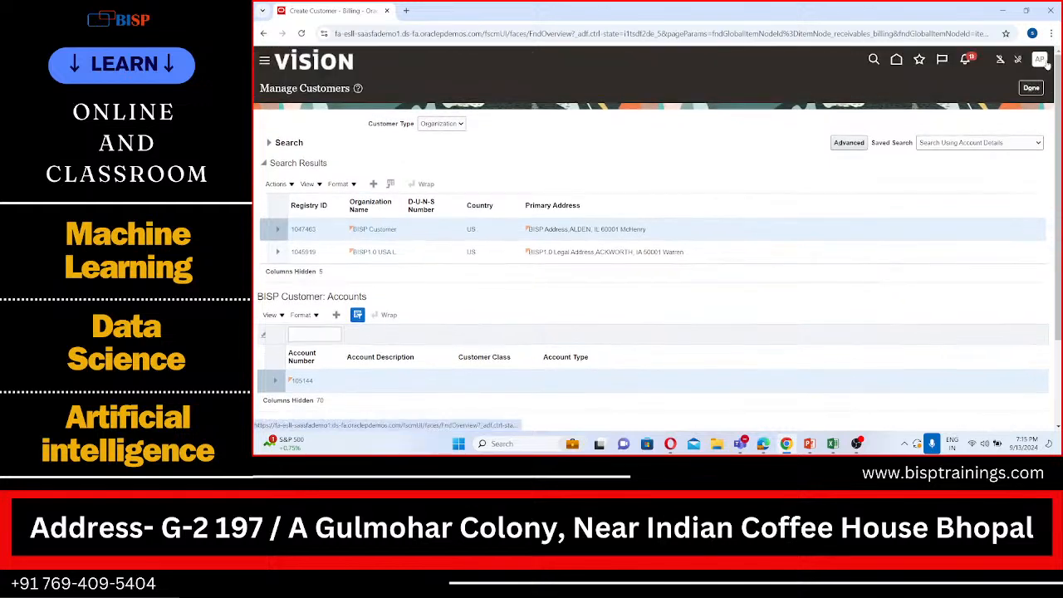
click(1040, 60)
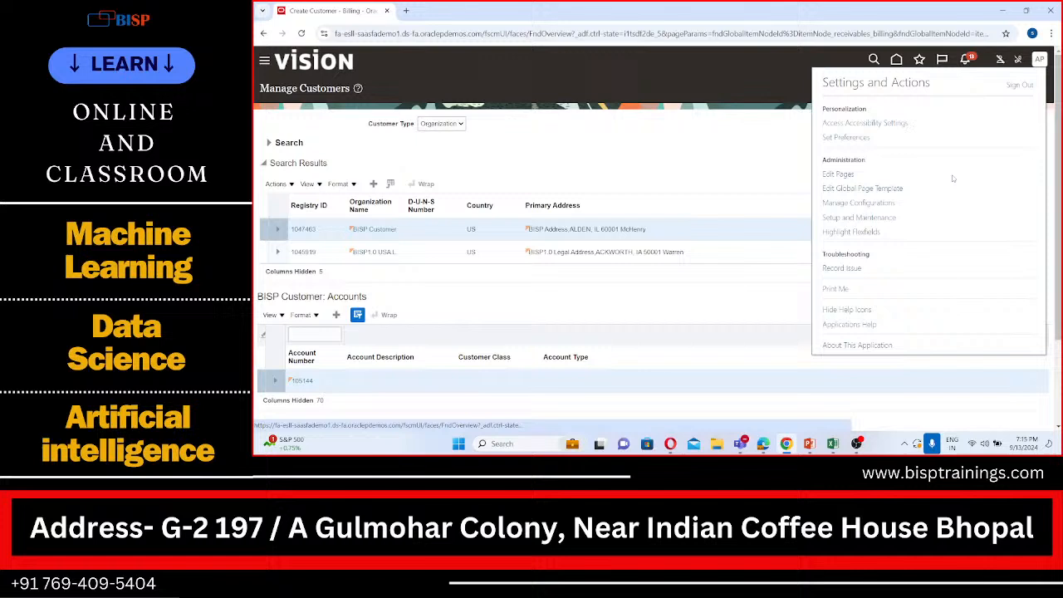
click(856, 218)
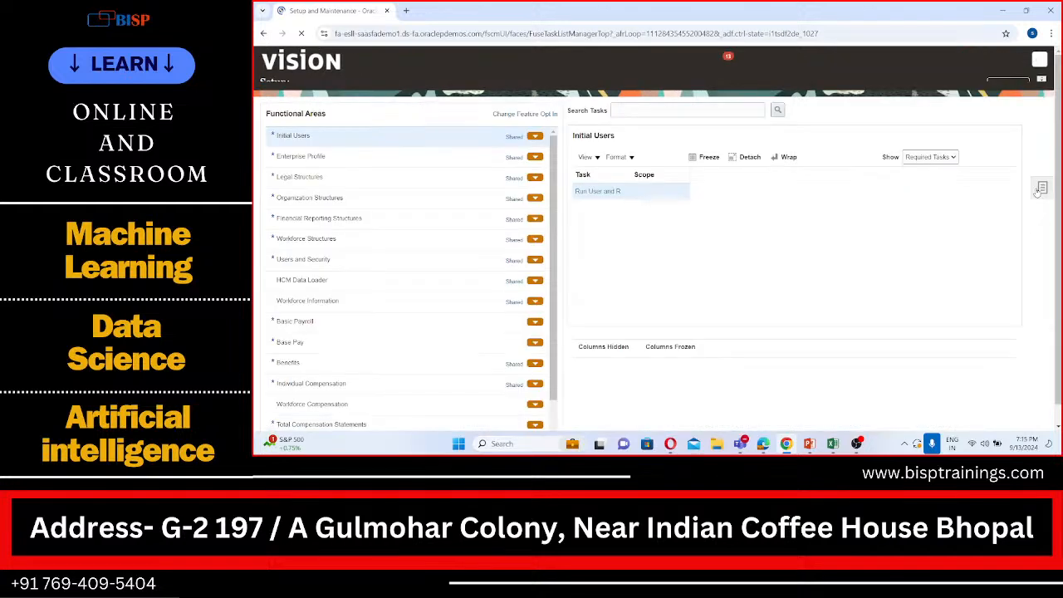
click(1041, 198)
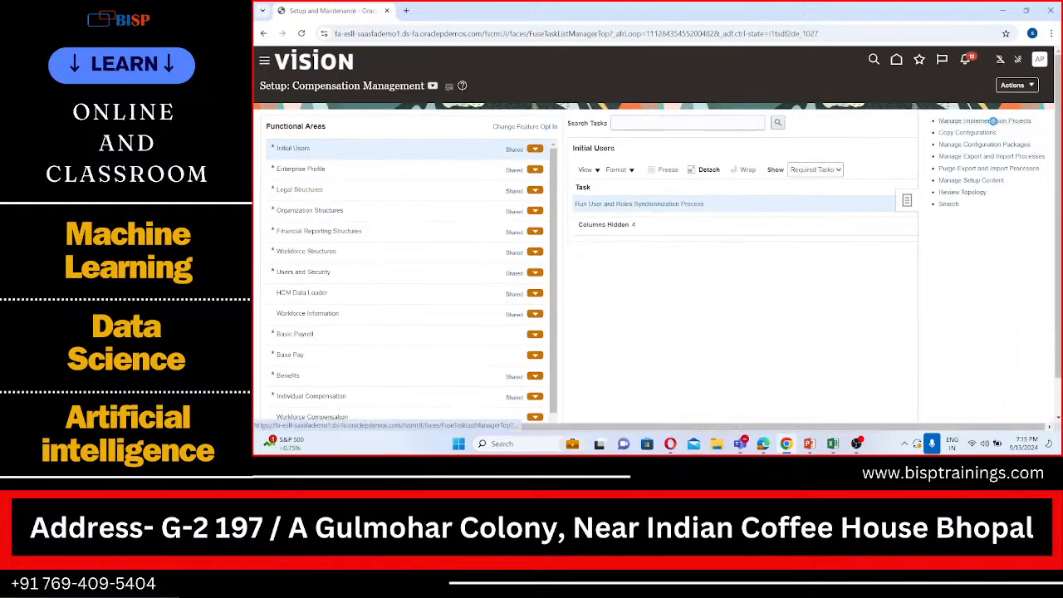
click(992, 121)
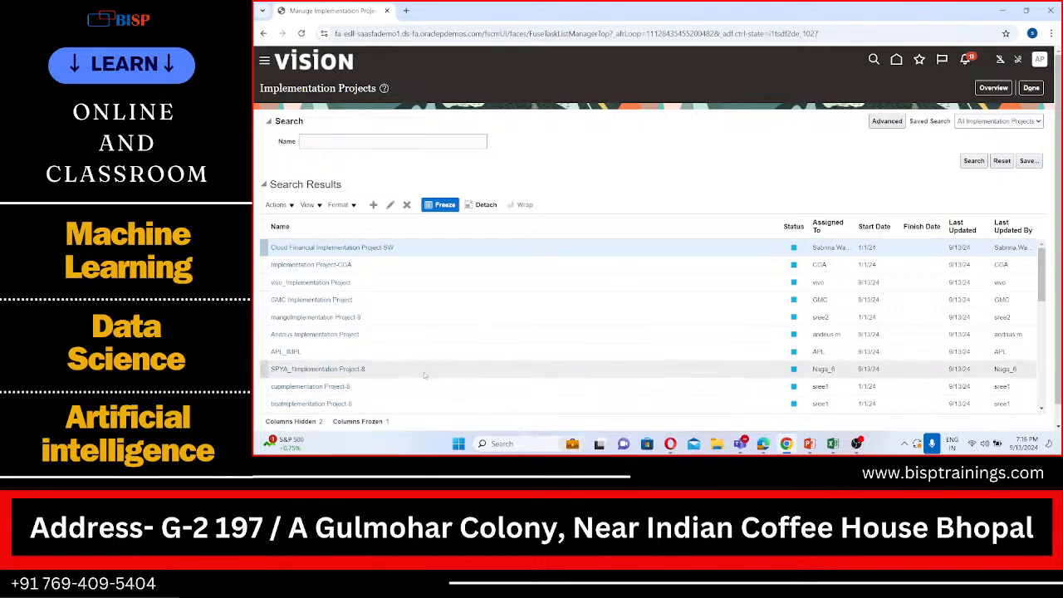
click(288, 352)
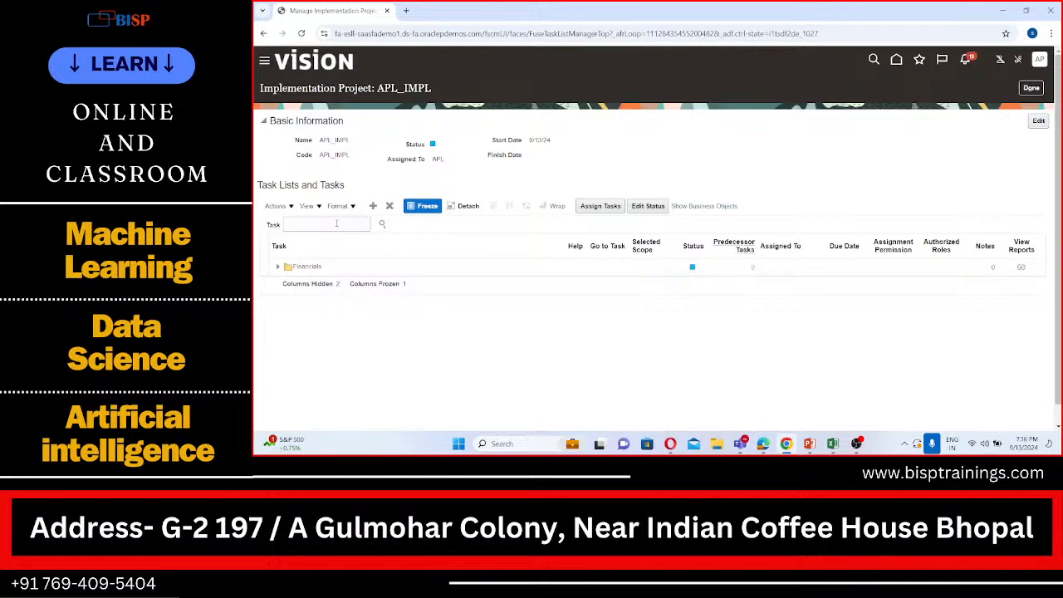
Search the project's tasks for "manage receivables" and go to the Manage Receivables System Options task
click(336, 224)
text(manage recei)
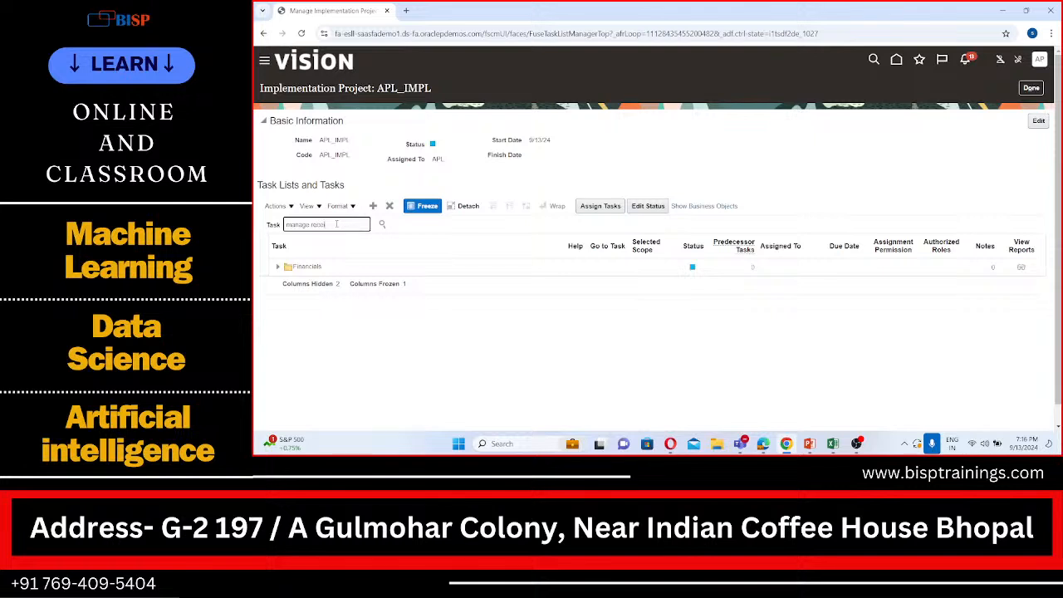
text(vables)
click(381, 223)
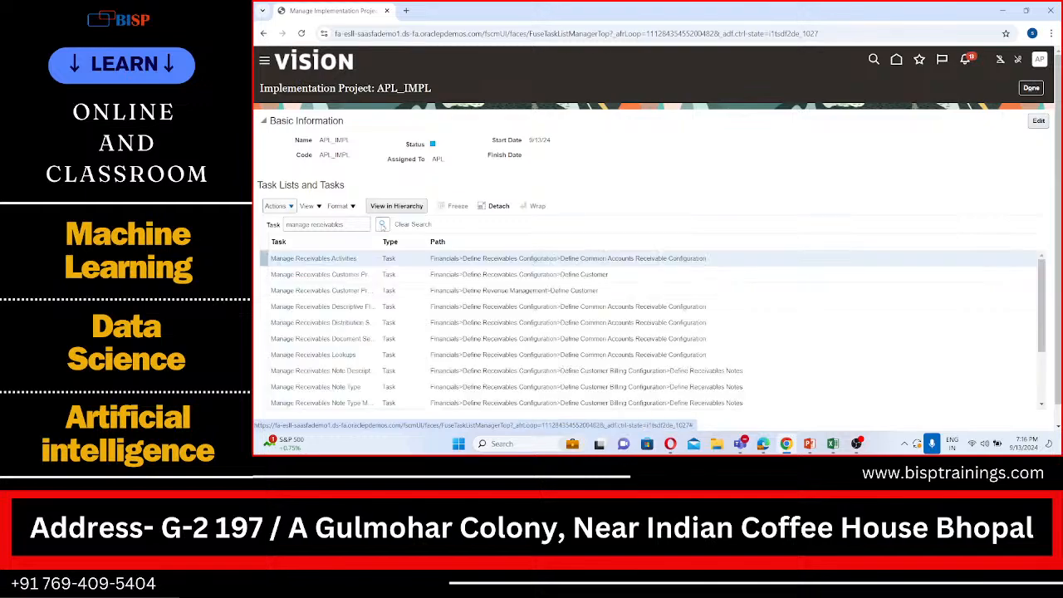
scroll(339, 354, down, 5)
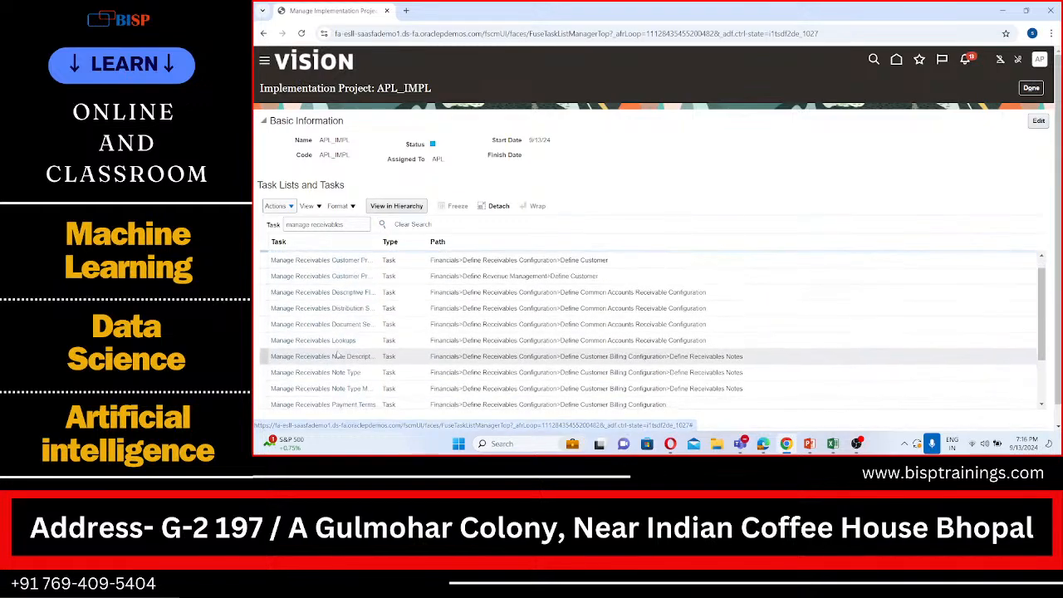
scroll(338, 356, down, 2)
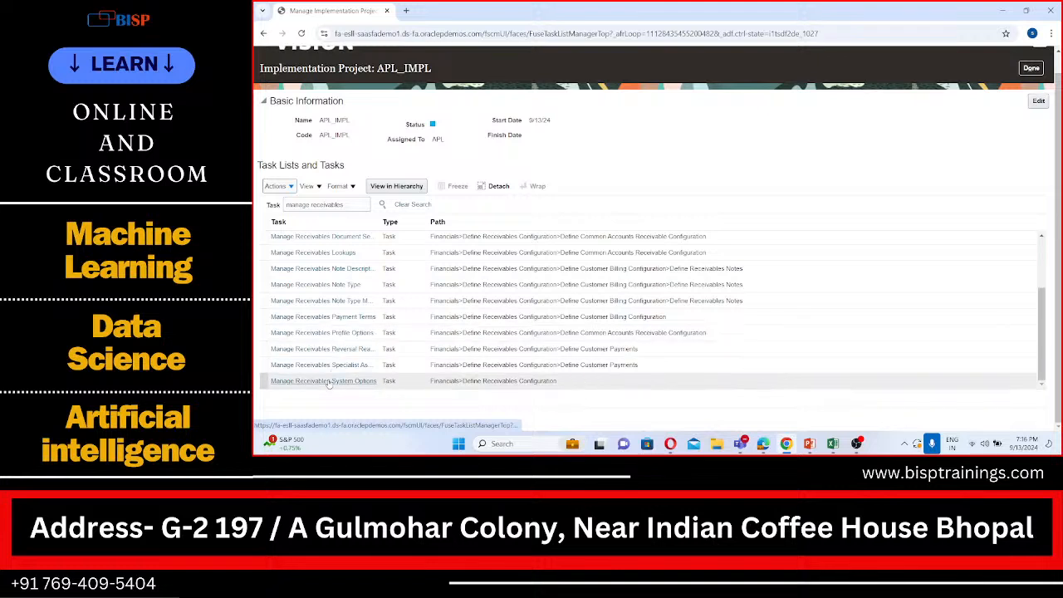
click(329, 381)
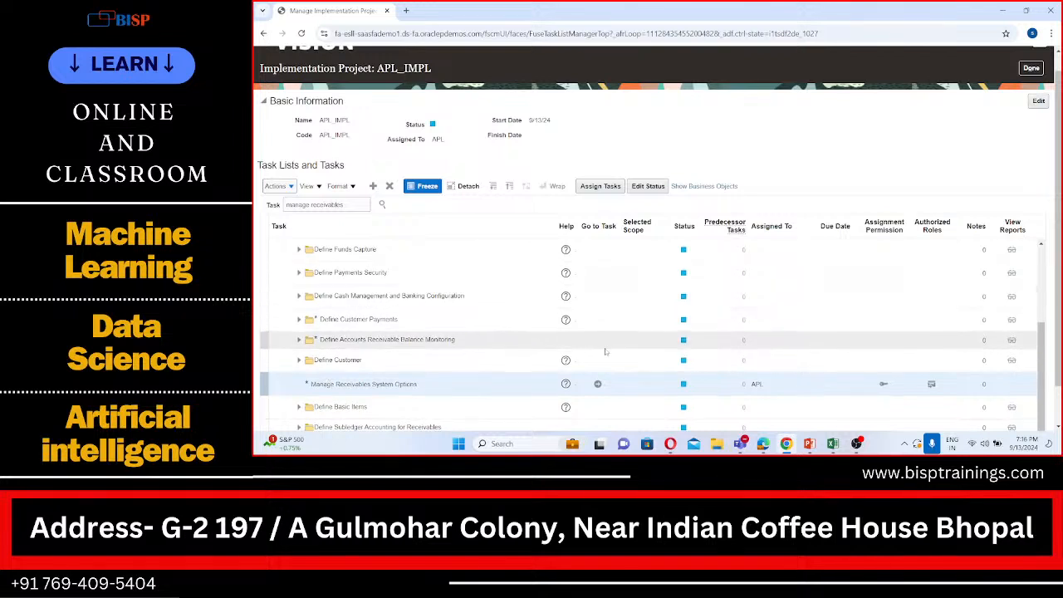
click(599, 385)
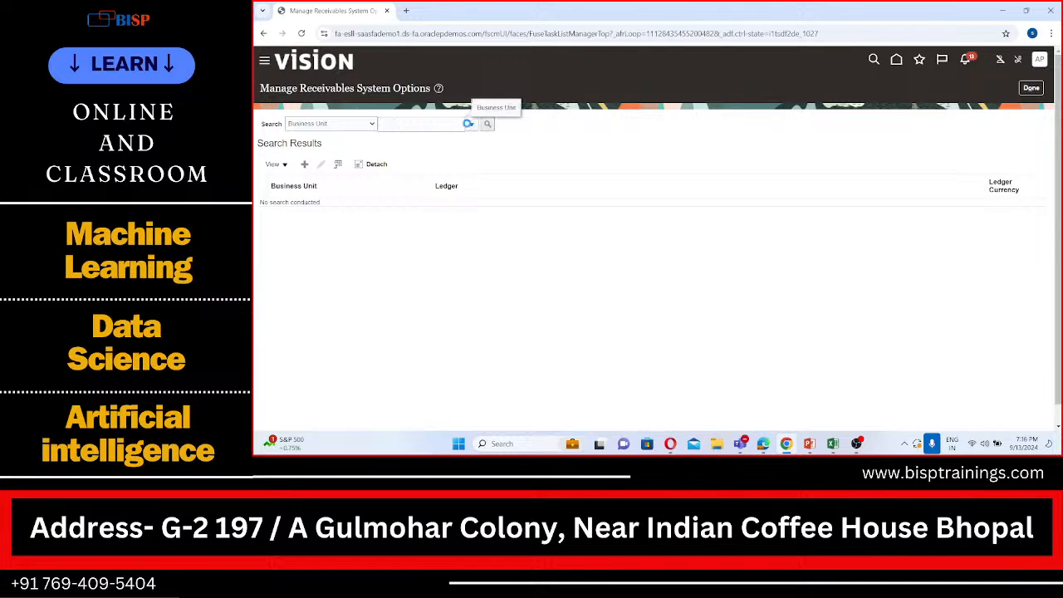
Search the receivables system options for APL US Business Unit
click(467, 123)
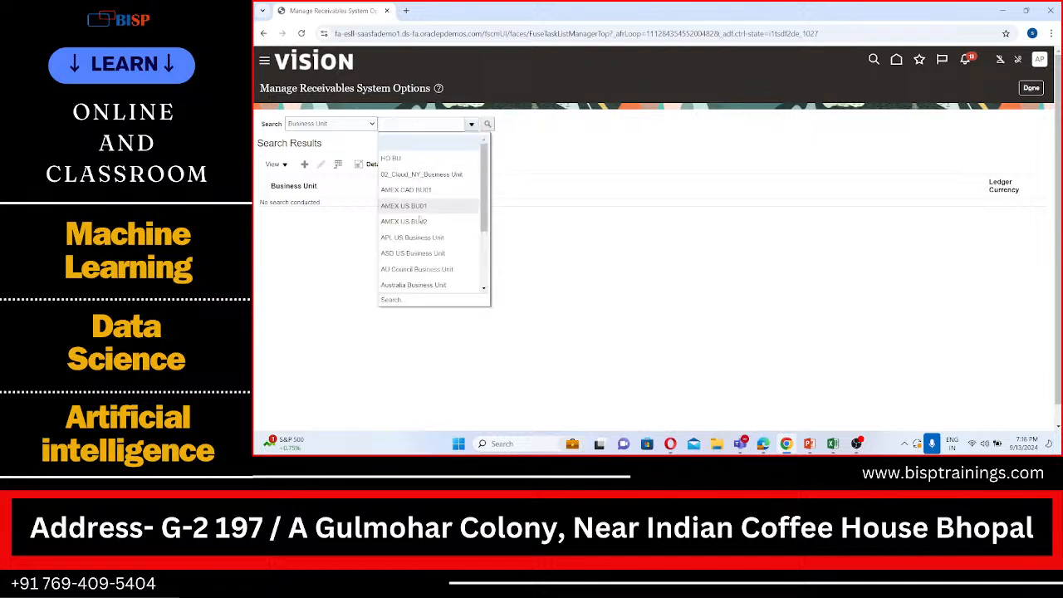
click(416, 237)
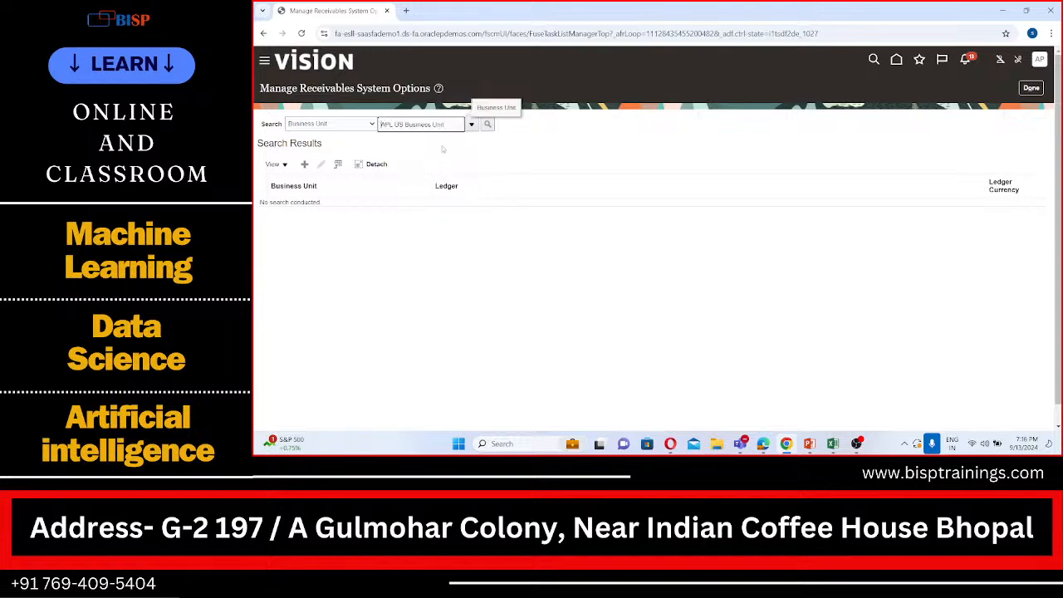
click(490, 126)
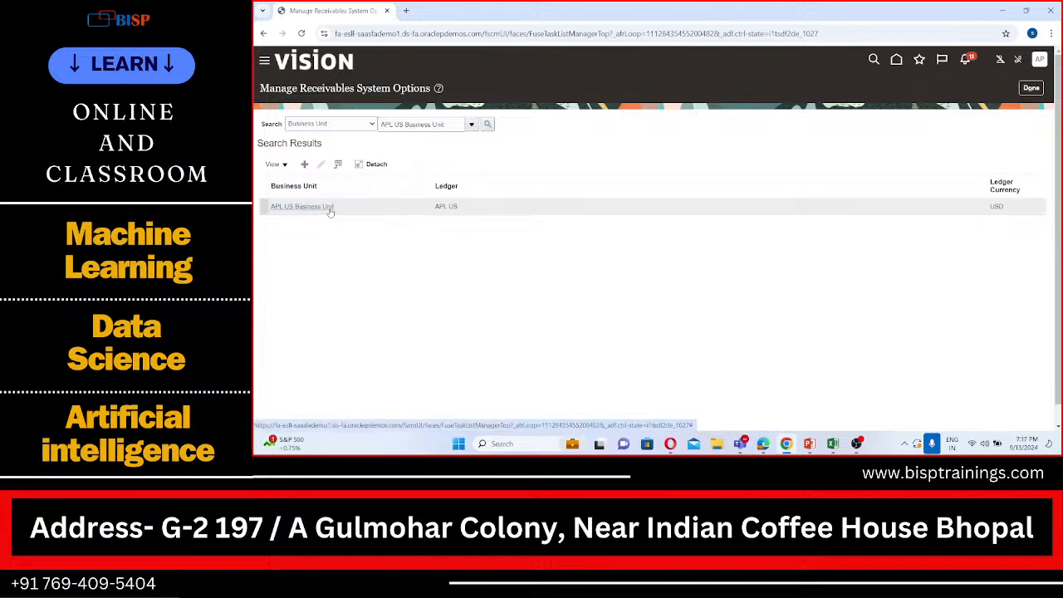
Open the APL US Business Unit system options for editing and enable Create reciprocal customer in the Customers section of Billing and Revenue
click(373, 204)
click(323, 165)
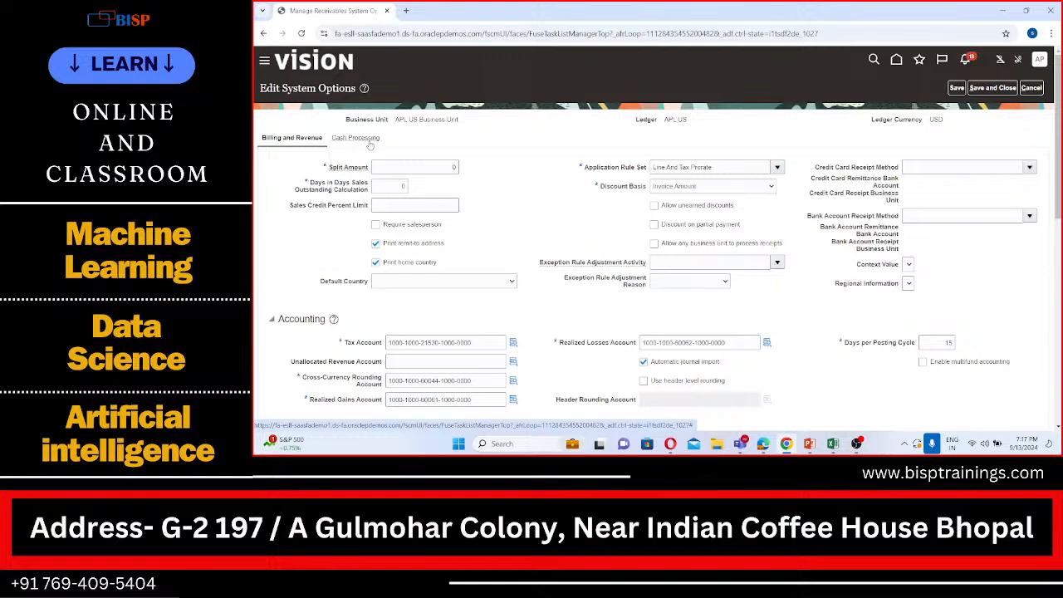
scroll(286, 234, down, 3)
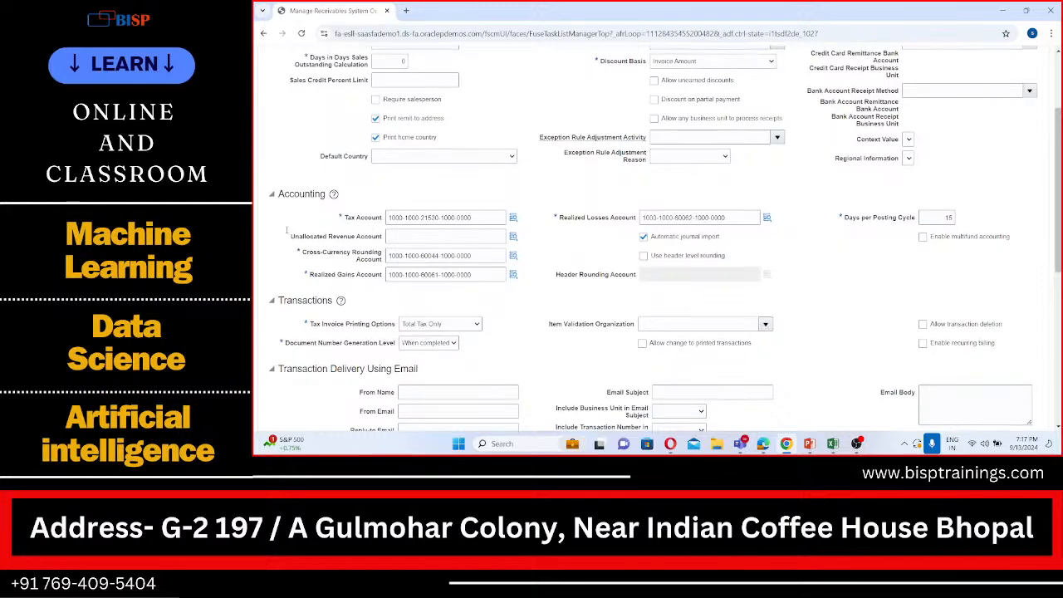
scroll(286, 230, down, 1)
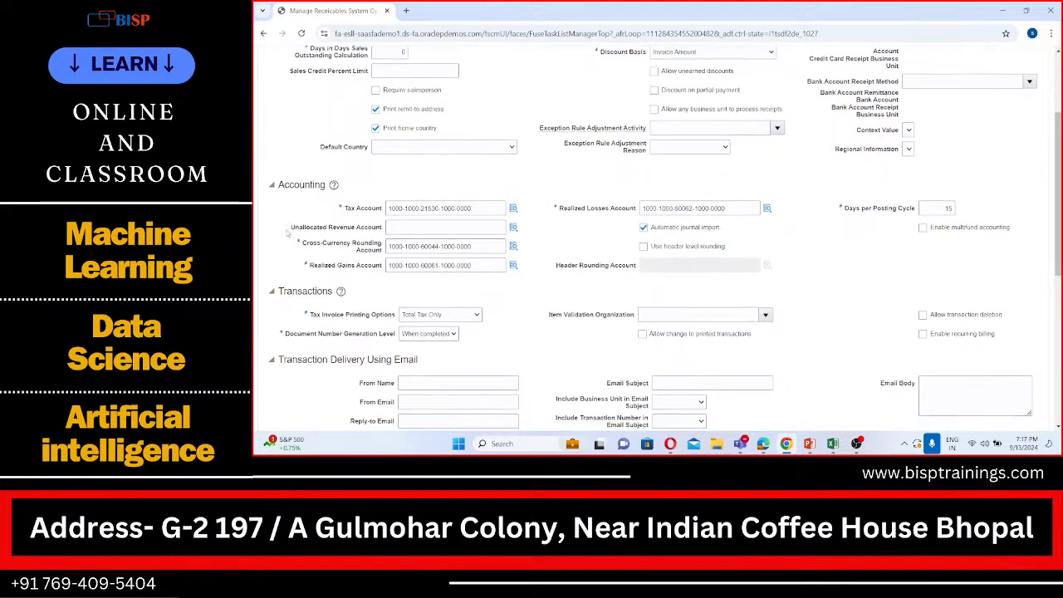
scroll(286, 230, down, 1)
scroll(287, 231, up, 2)
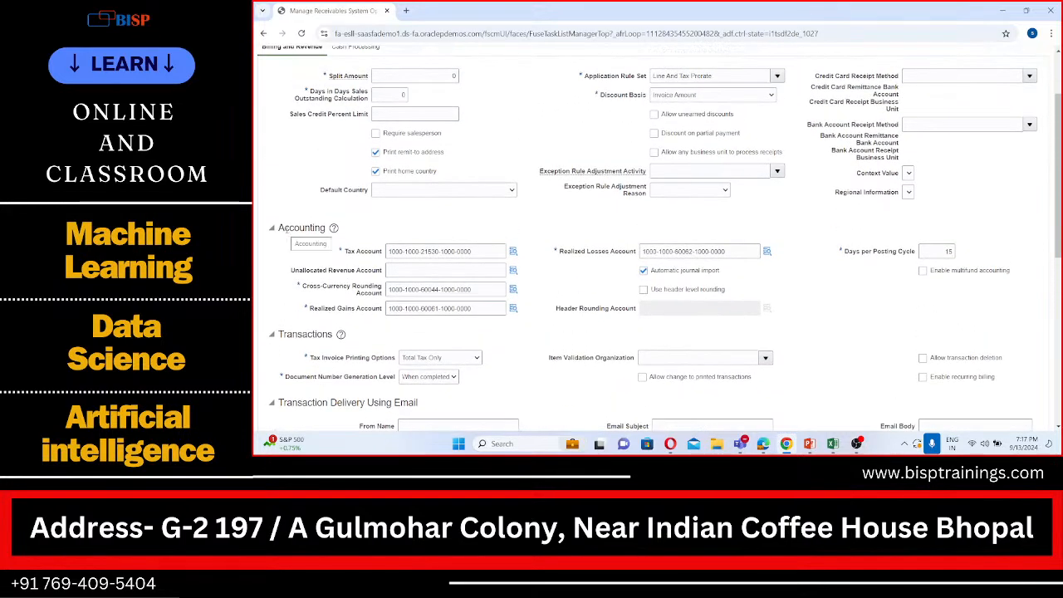
scroll(287, 232, up, 1)
scroll(286, 234, down, 3)
scroll(286, 234, down, 5)
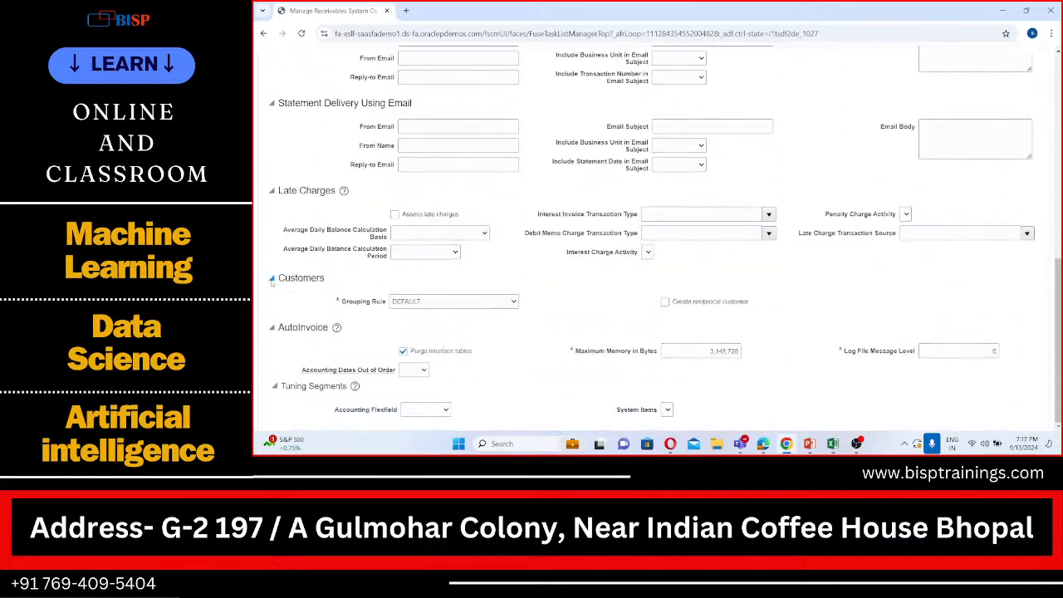
click(272, 279)
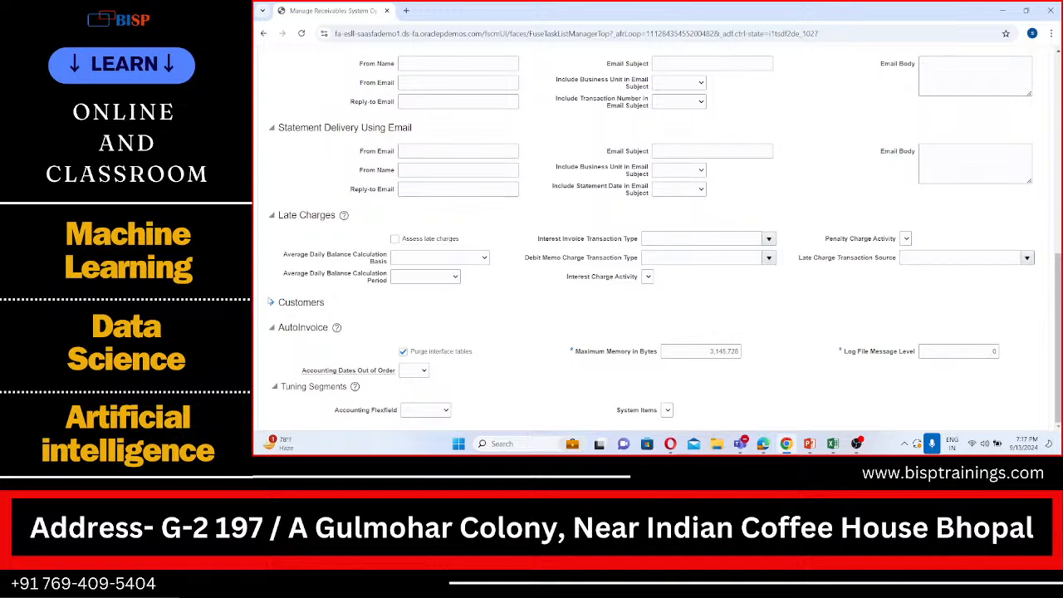
click(272, 302)
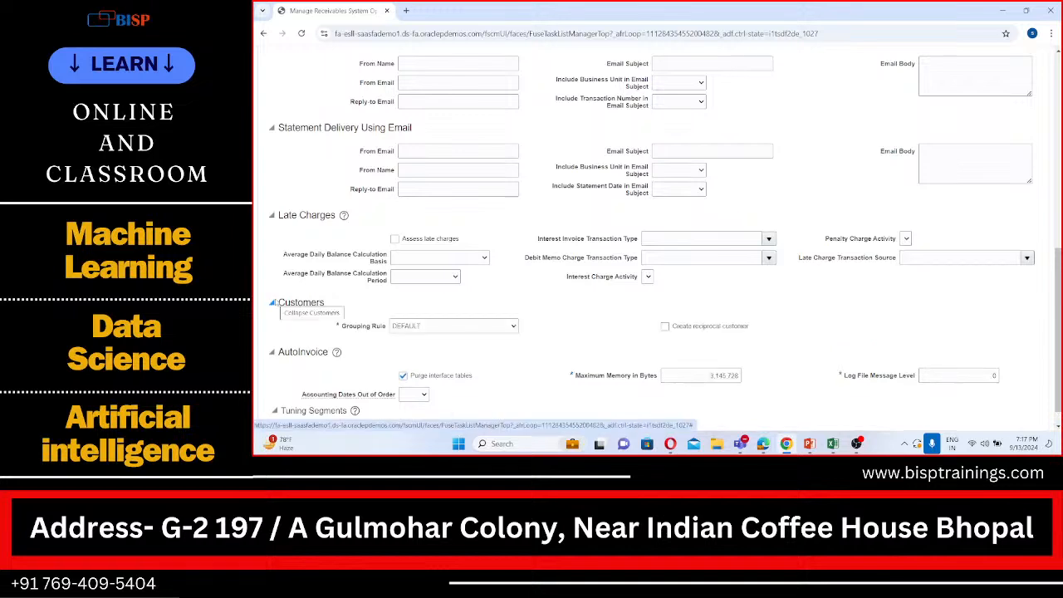
scroll(558, 339, down, 1)
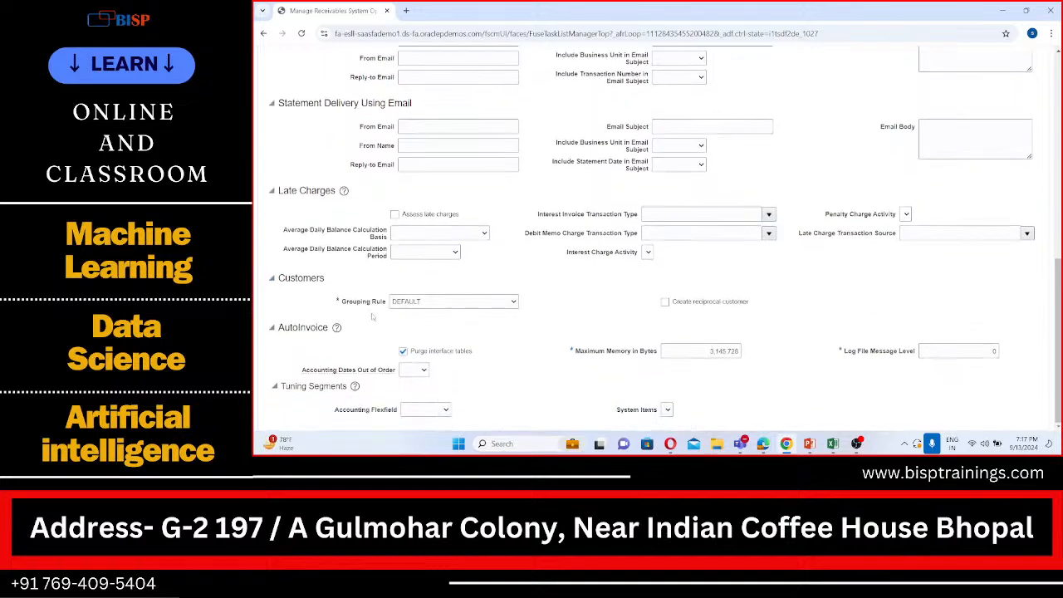
click(664, 302)
Review the Cash Processing options for APL US Business Unit, including its receipt matching, accounting, automatic receipts and bills receivable settings
scroll(569, 251, up, 1)
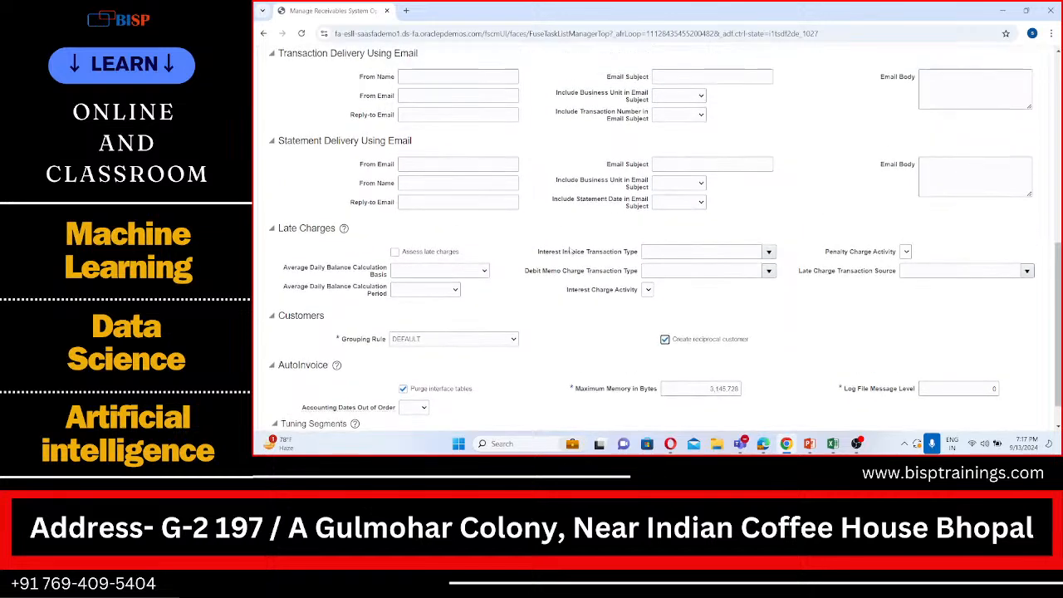
scroll(568, 250, up, 1)
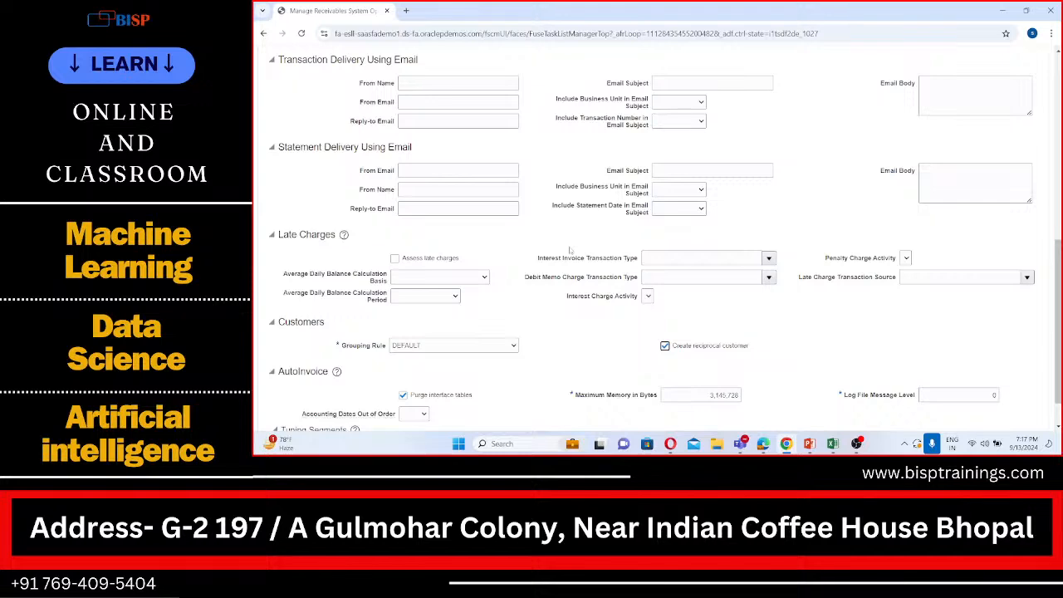
scroll(570, 249, up, 10)
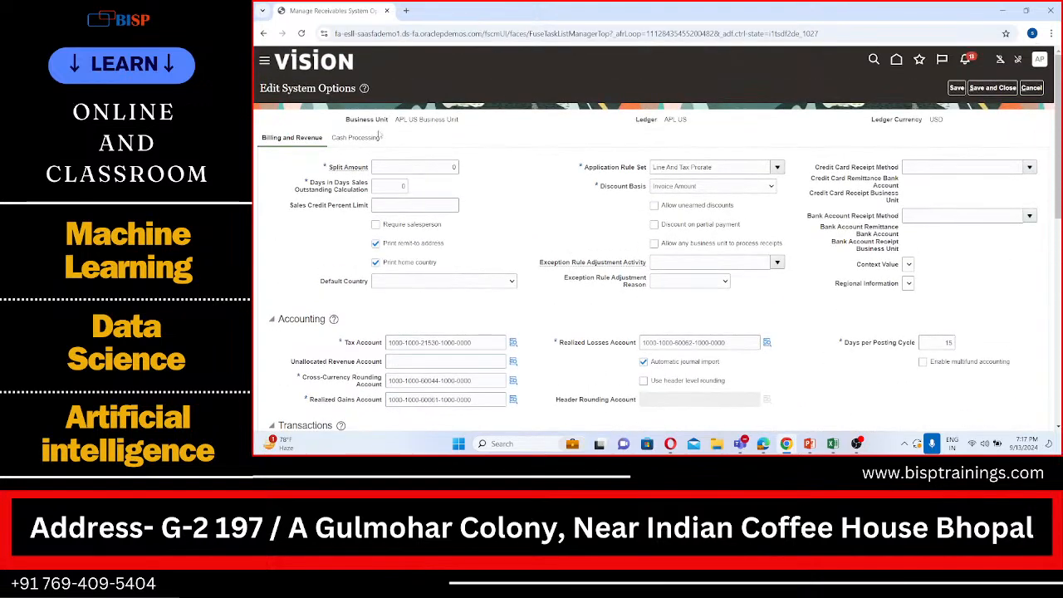
click(374, 139)
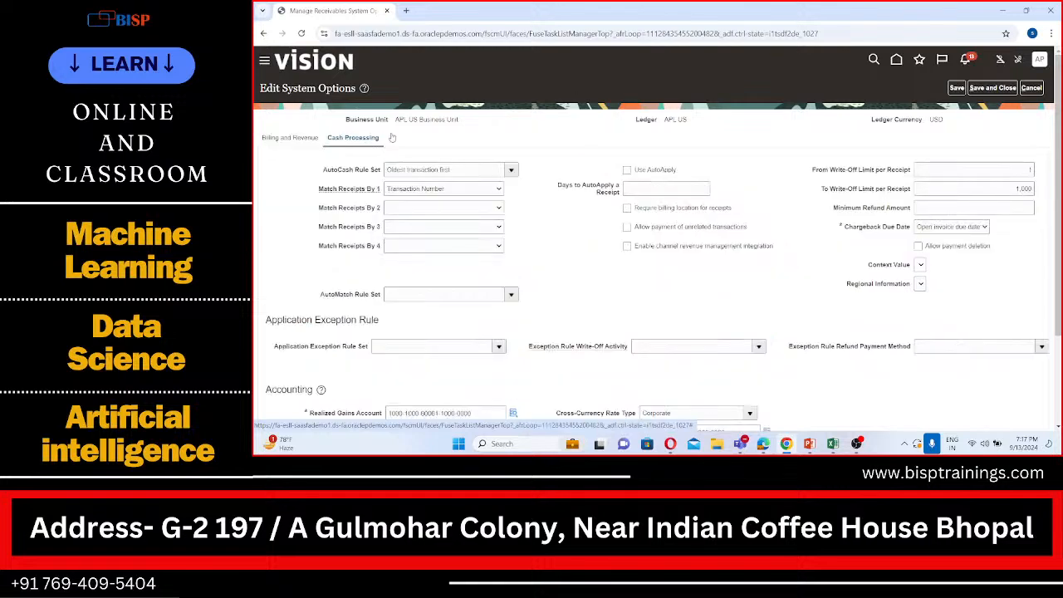
scroll(666, 261, down, 1)
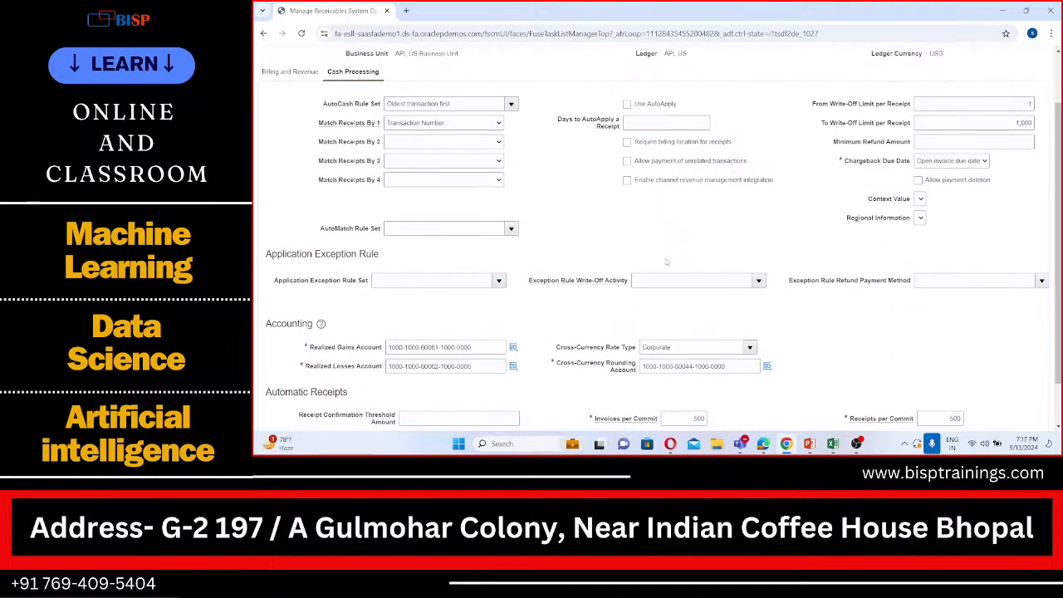
scroll(666, 262, down, 1)
scroll(666, 261, up, 2)
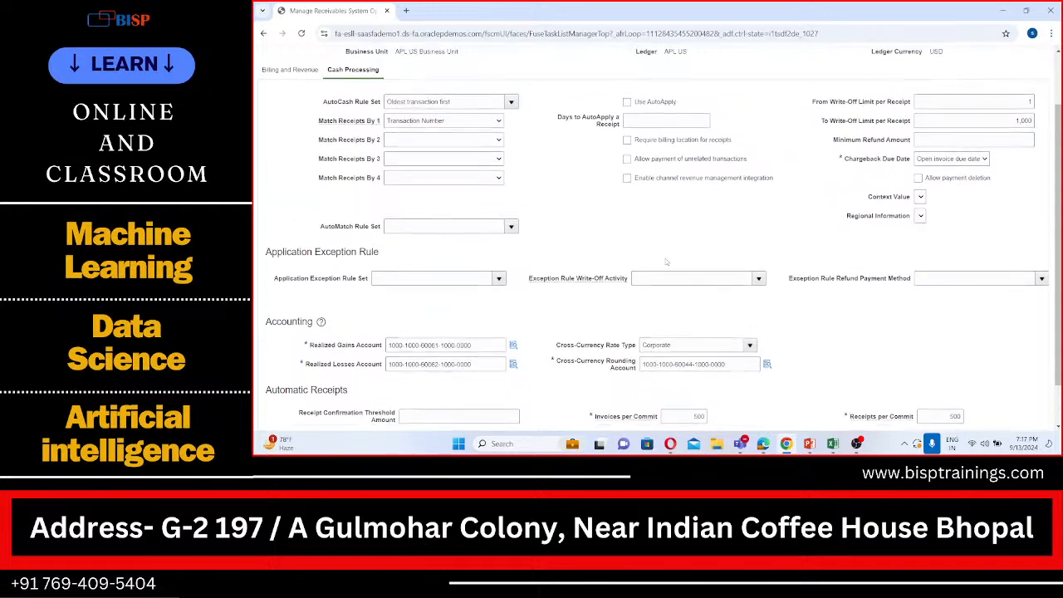
scroll(666, 262, down, 2)
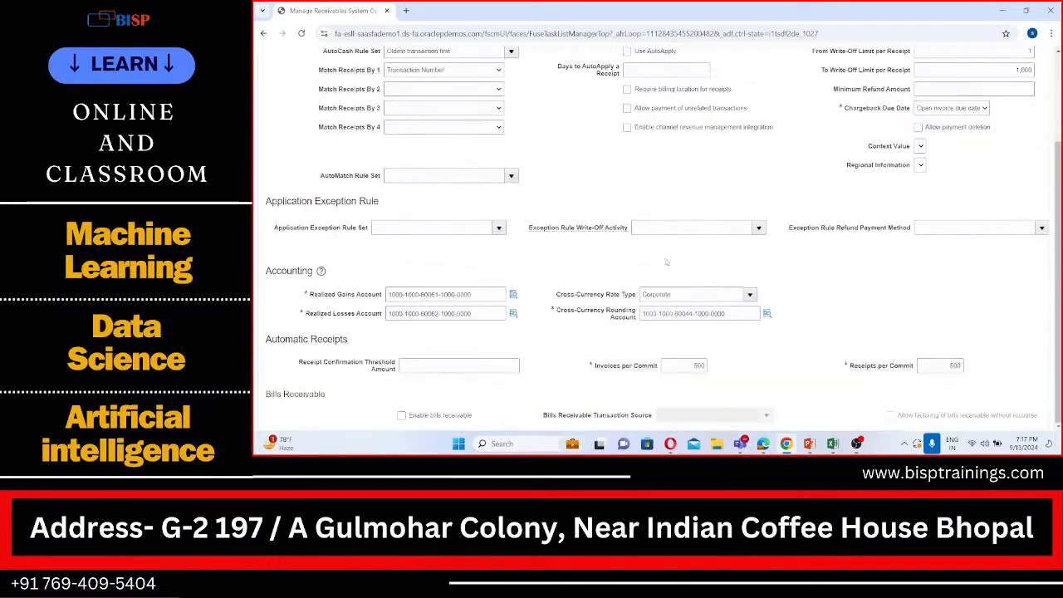
scroll(666, 262, down, 1)
scroll(666, 262, up, 2)
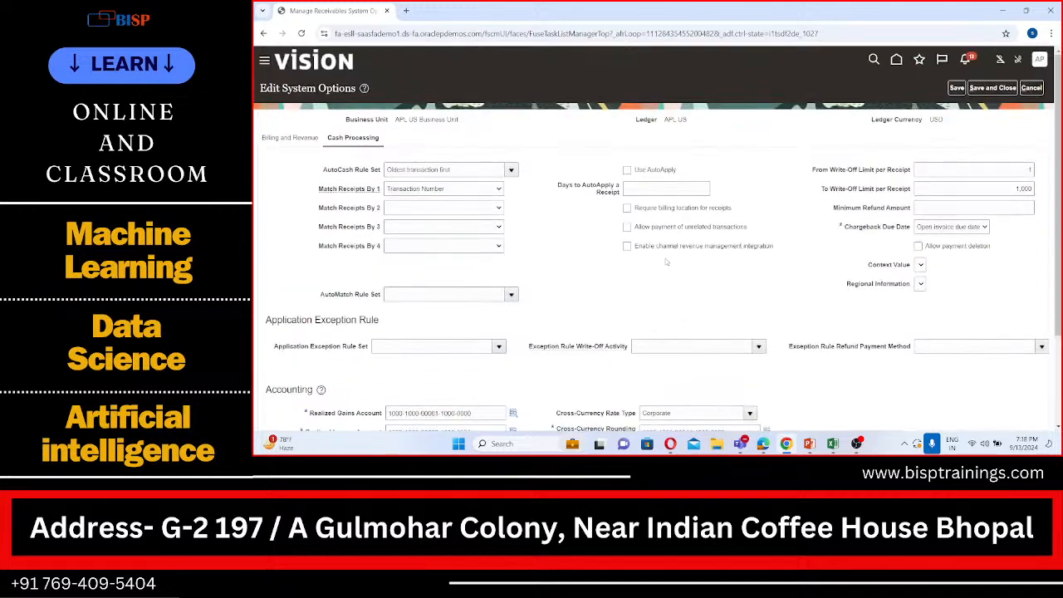
Recheck the Customers settings under Billing and Revenue, and save and close the system options
click(280, 137)
scroll(281, 166, down, 10)
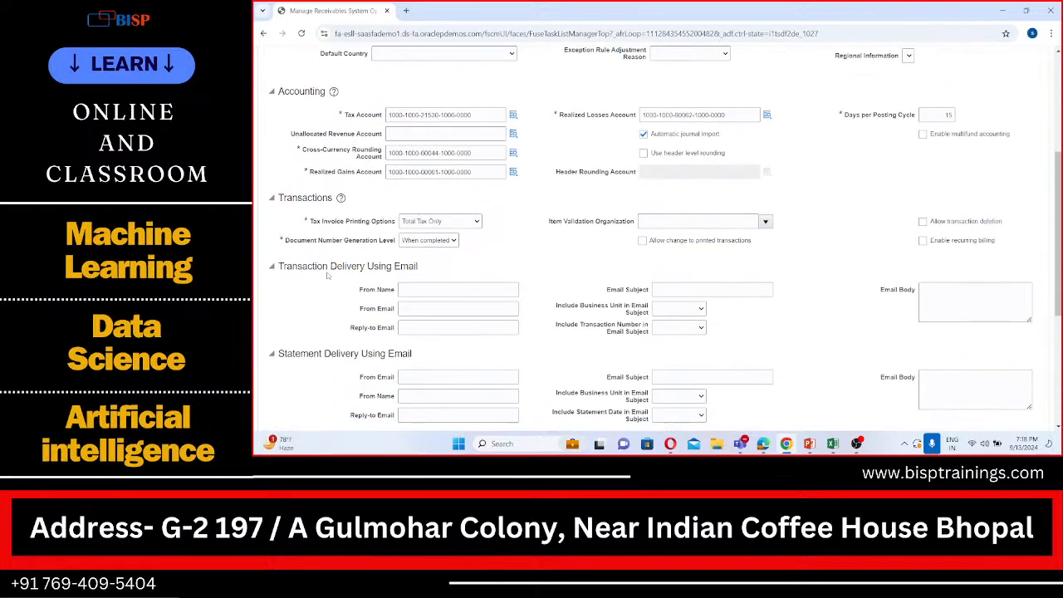
scroll(271, 281, down, 1)
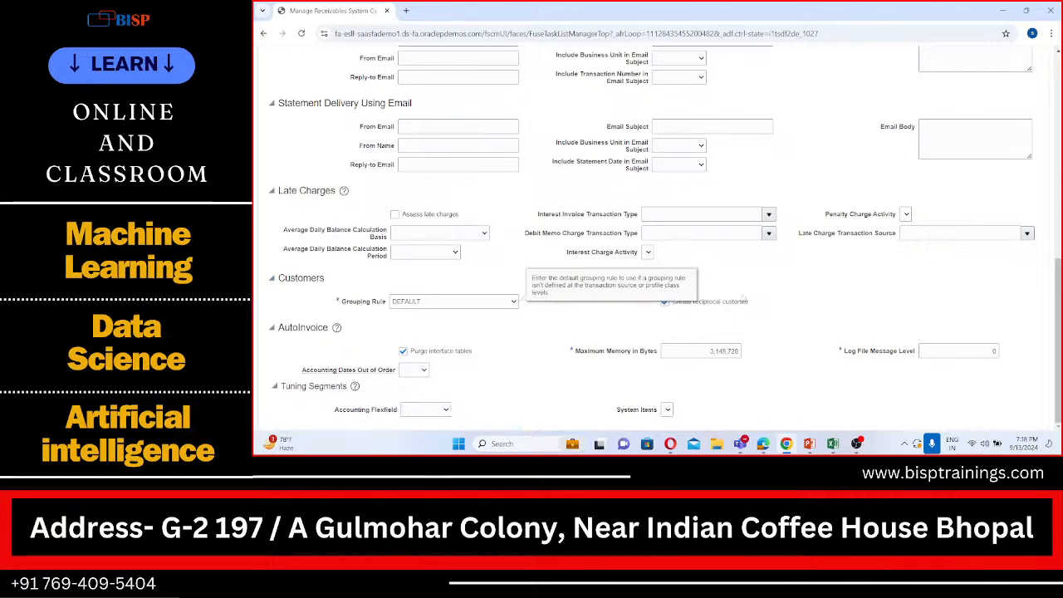
scroll(715, 299, up, 12)
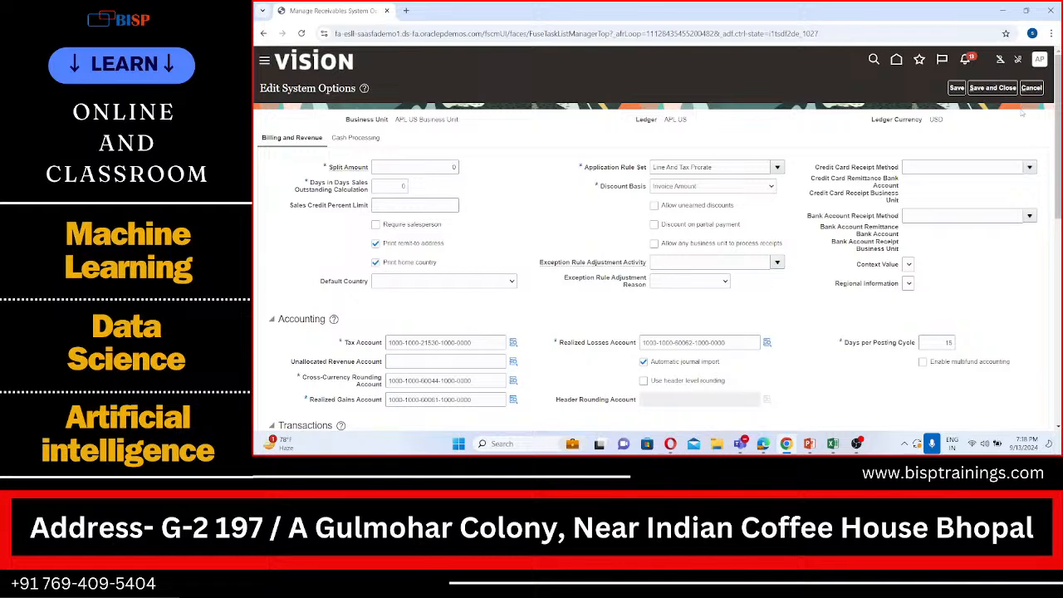
click(1000, 94)
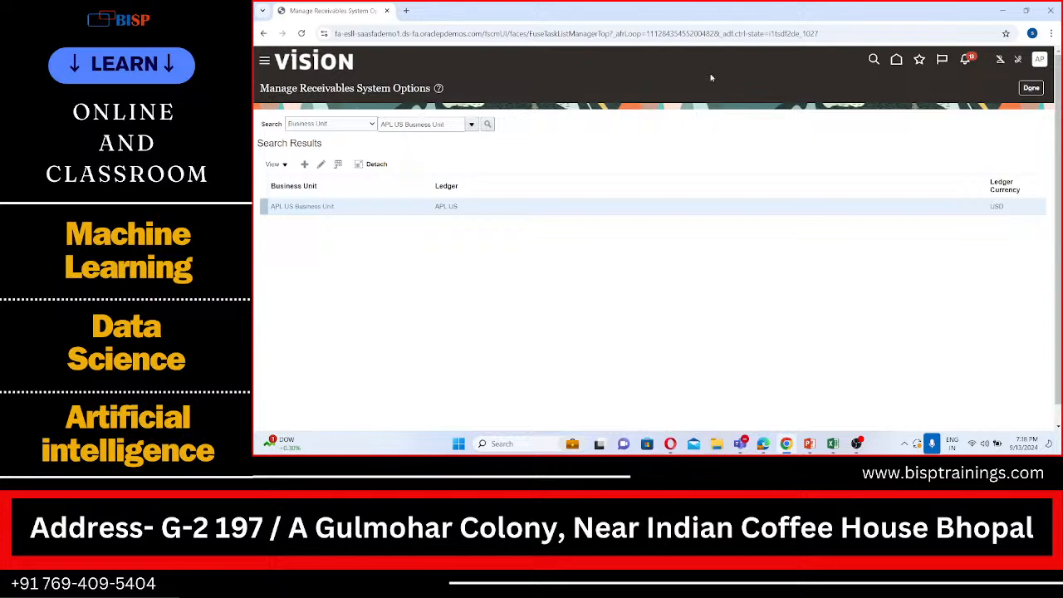
Exit the receivables system options and the implementation project, and reopen the APL_IMPL project
click(1036, 87)
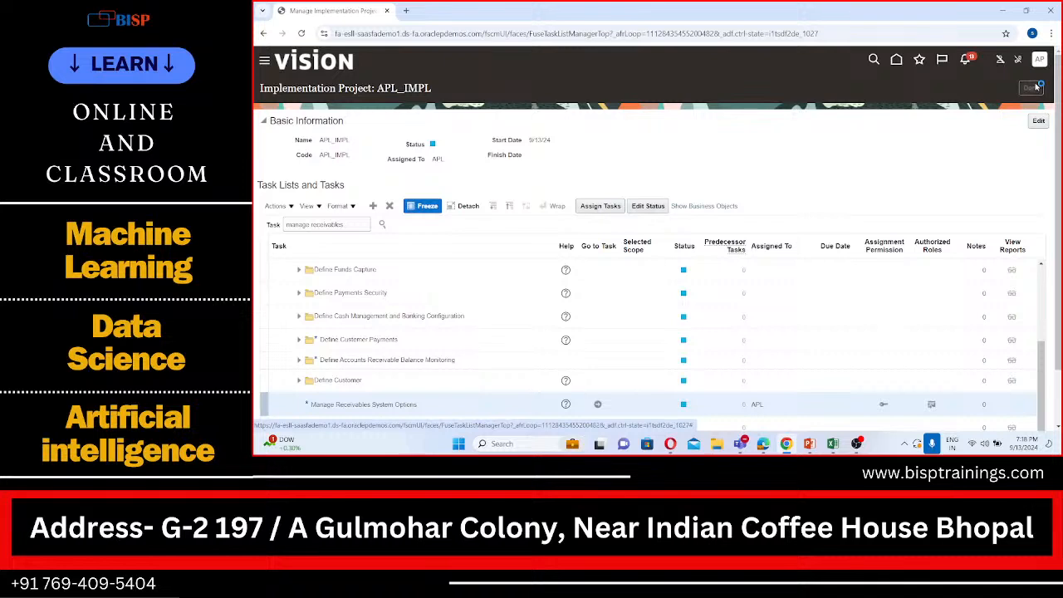
click(1032, 87)
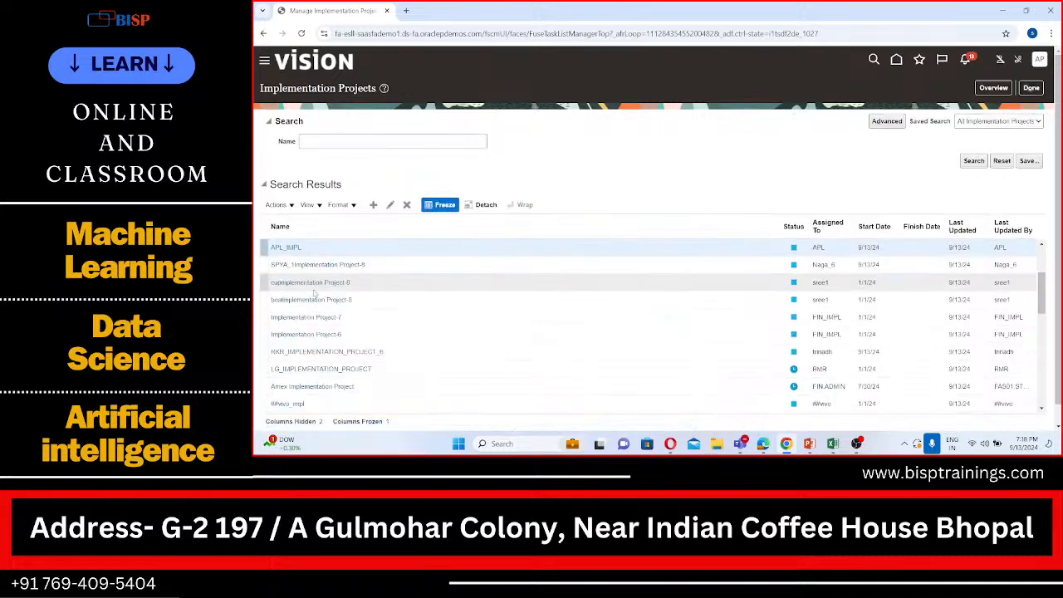
click(288, 248)
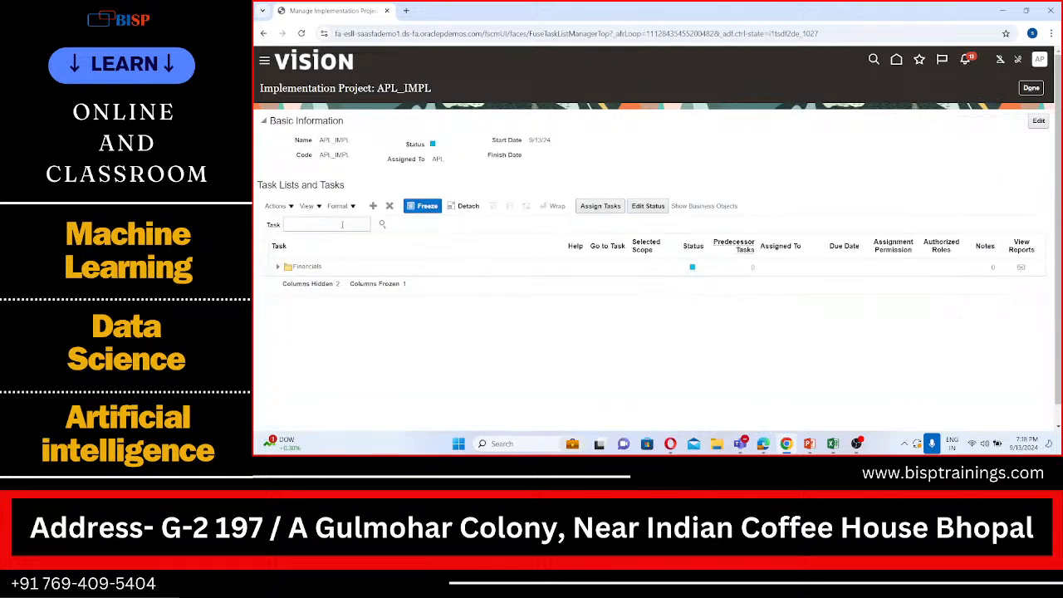
Search the project's tasks for "manage business unit set" and go to the Manage Business Unit Set Assignment task
click(341, 224)
text(manage)
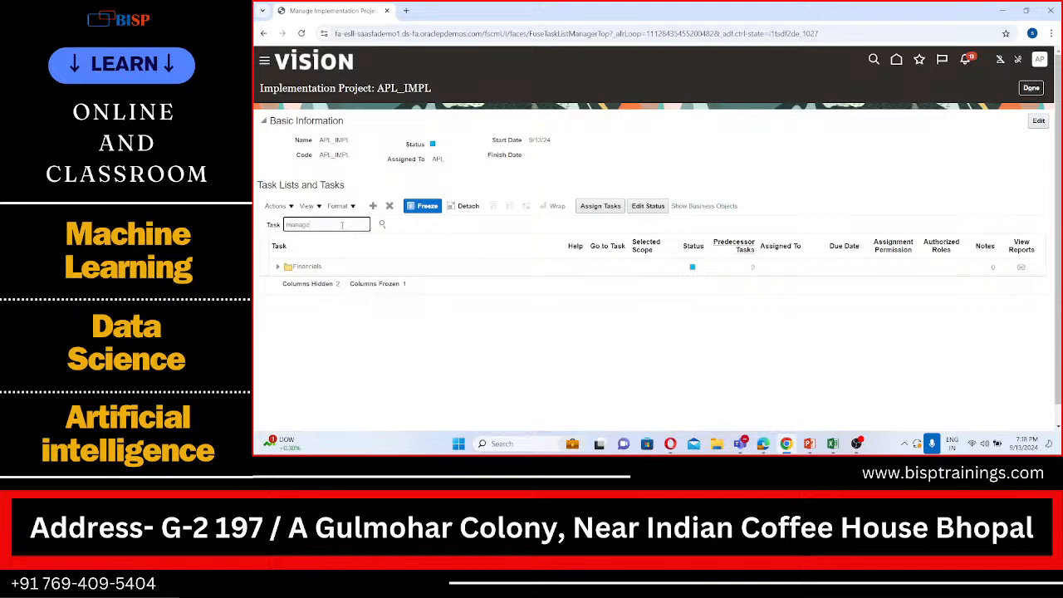
text( business unit set)
click(382, 225)
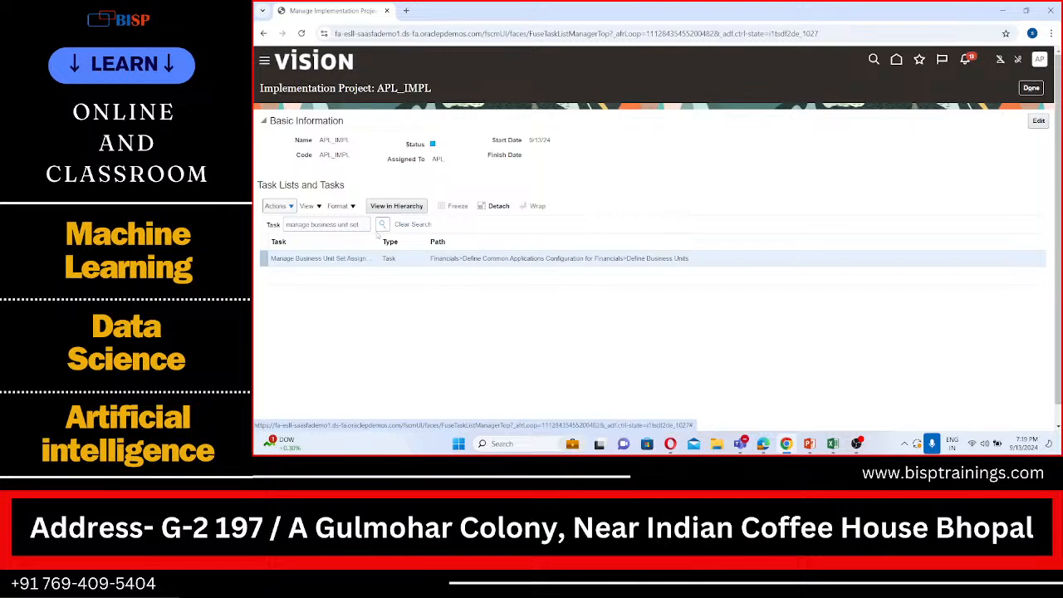
click(339, 259)
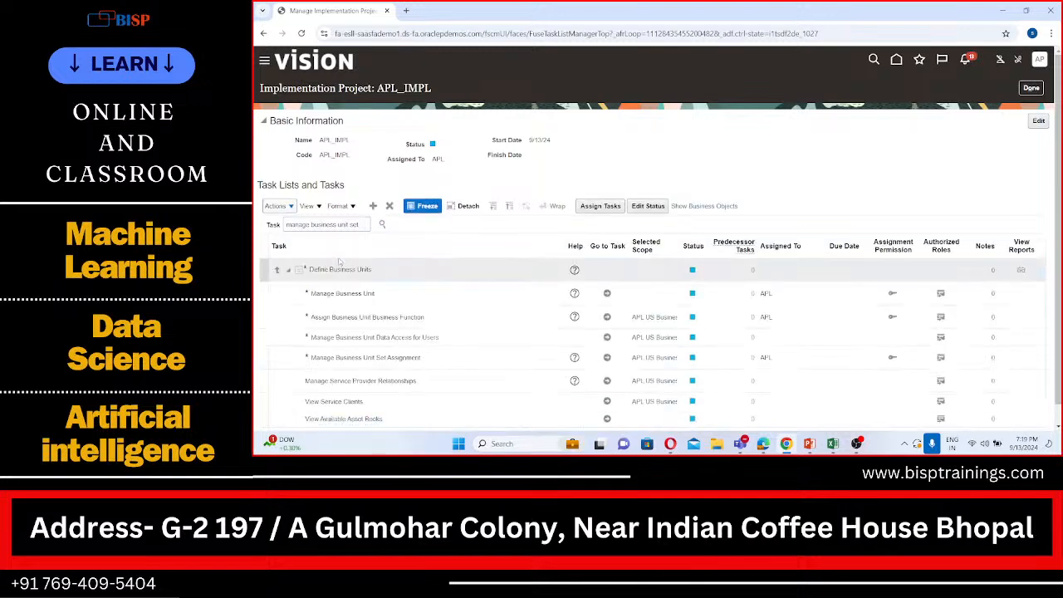
scroll(348, 279, down, 1)
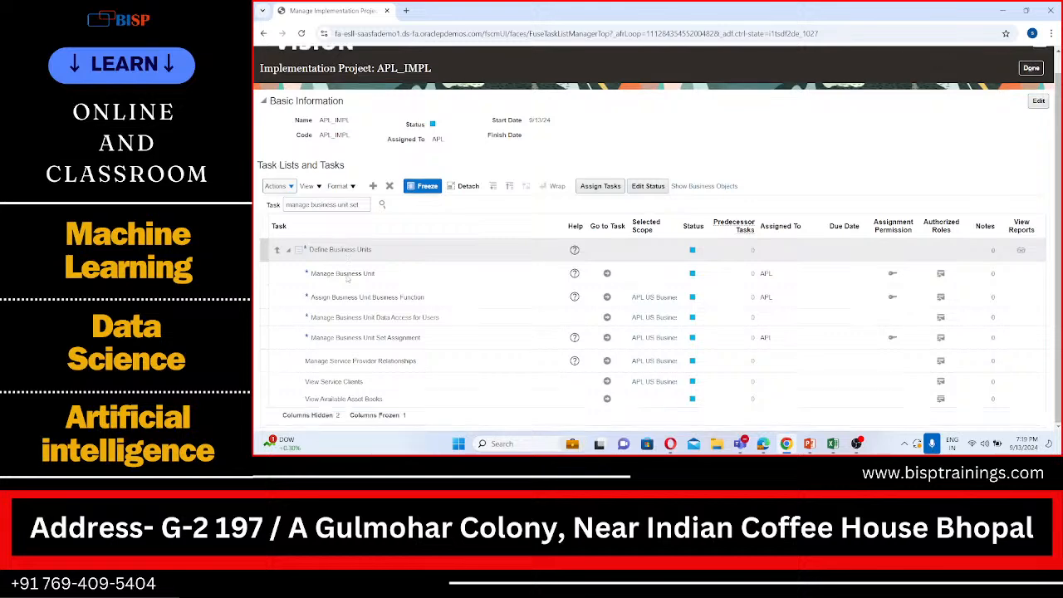
click(606, 337)
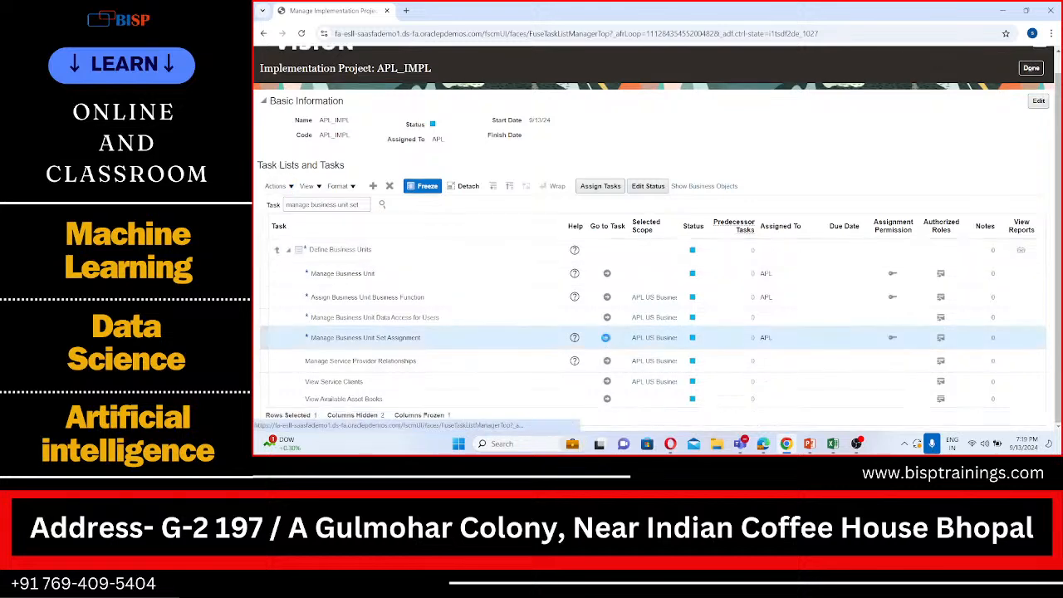
click(606, 337)
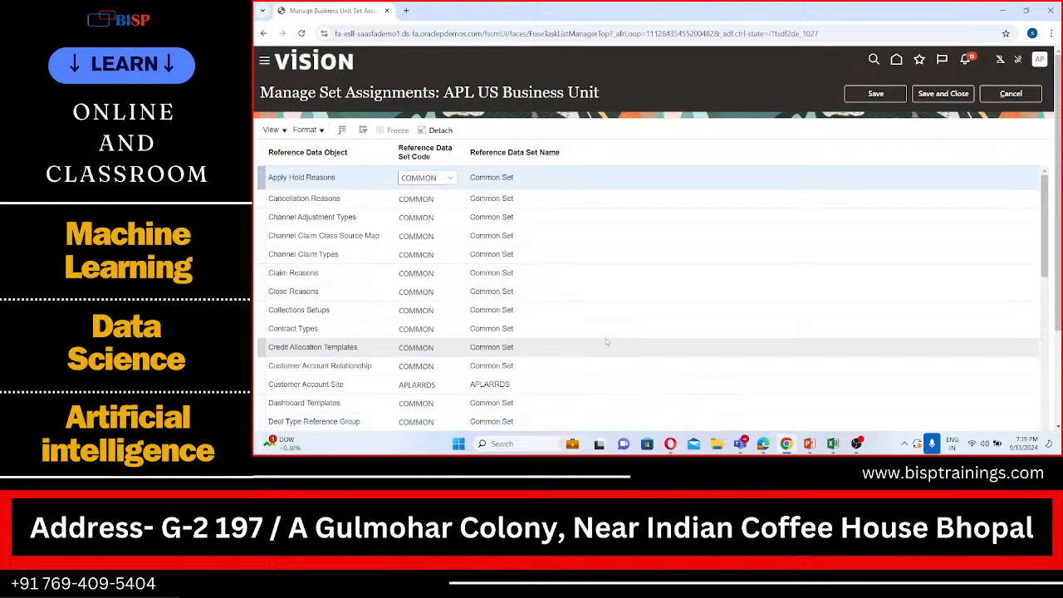
Assign the APLARRDS reference data set to the Customer Account Relationship object of APL US Business Unit
scroll(605, 338, down, 1)
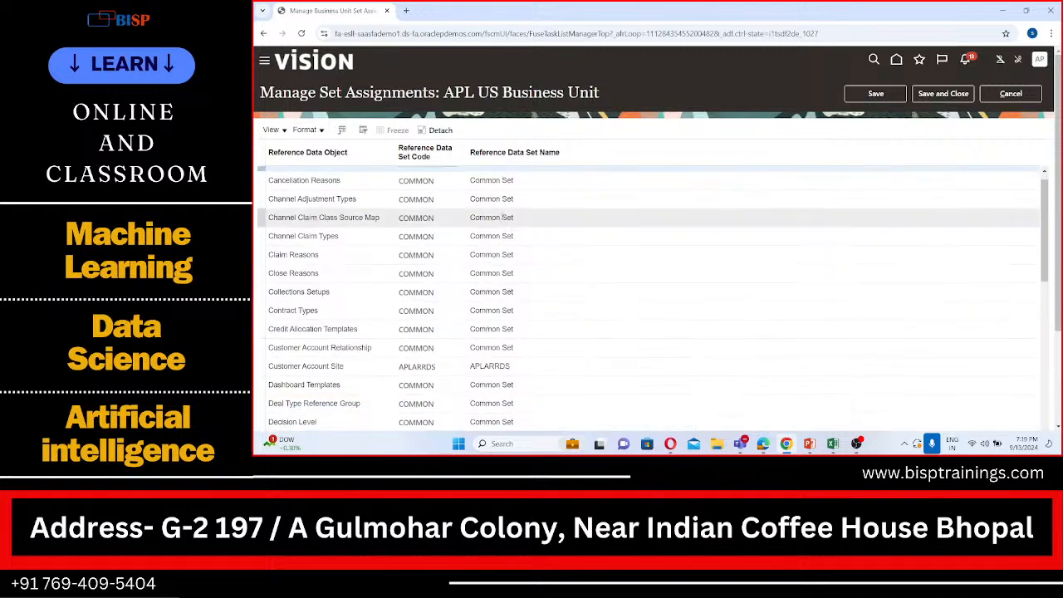
scroll(469, 207, up, 1)
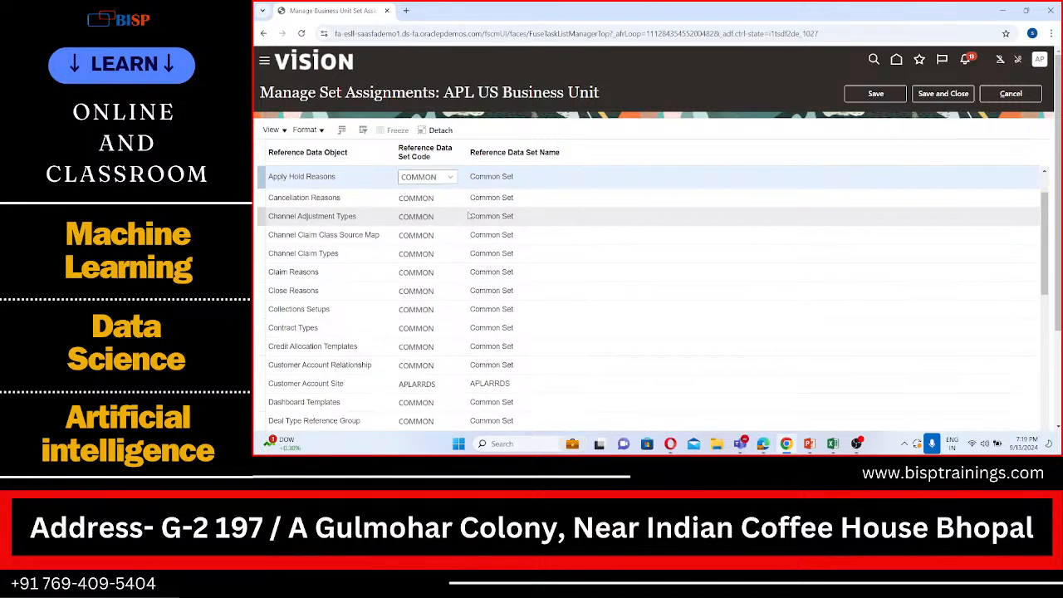
scroll(449, 310, down, 4)
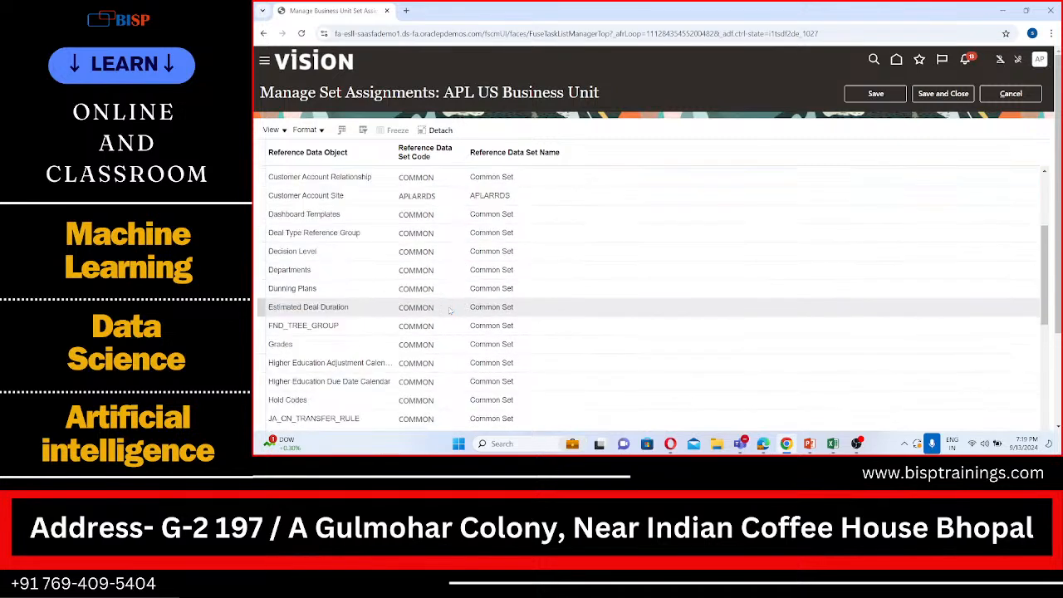
scroll(449, 310, up, 4)
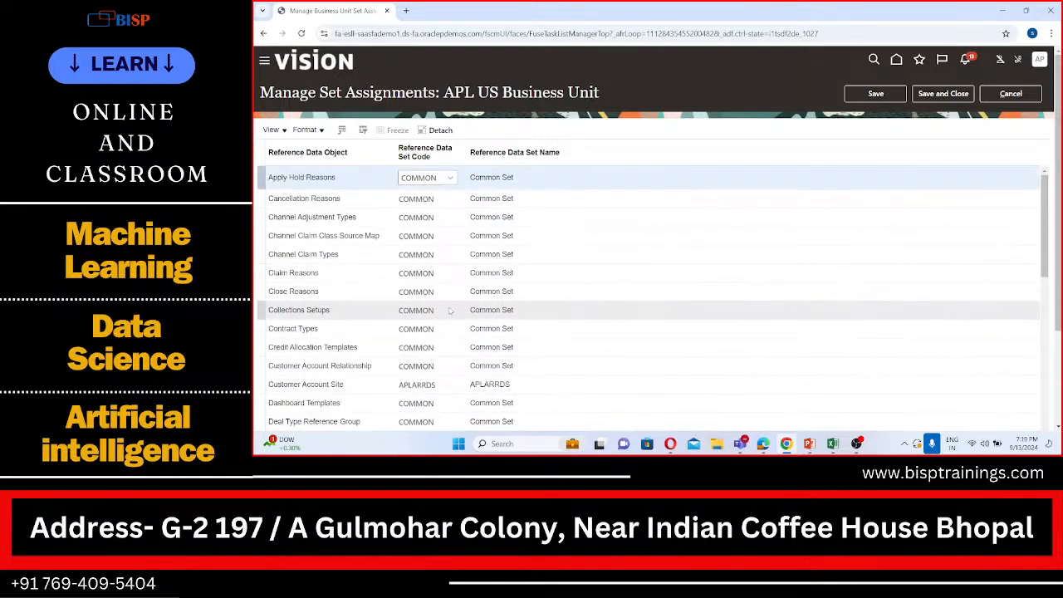
scroll(449, 309, down, 2)
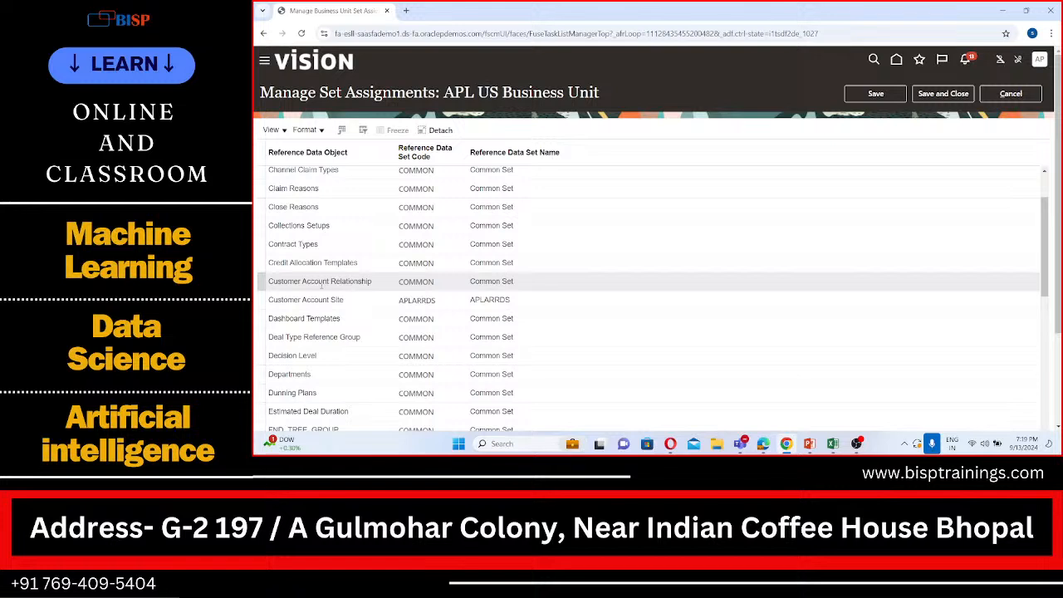
click(433, 282)
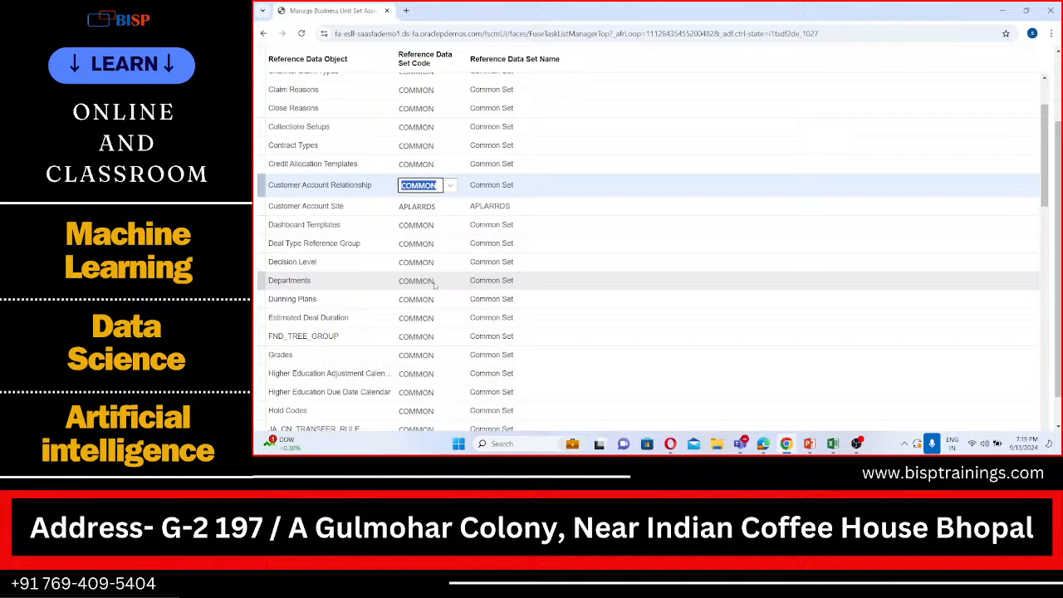
click(450, 186)
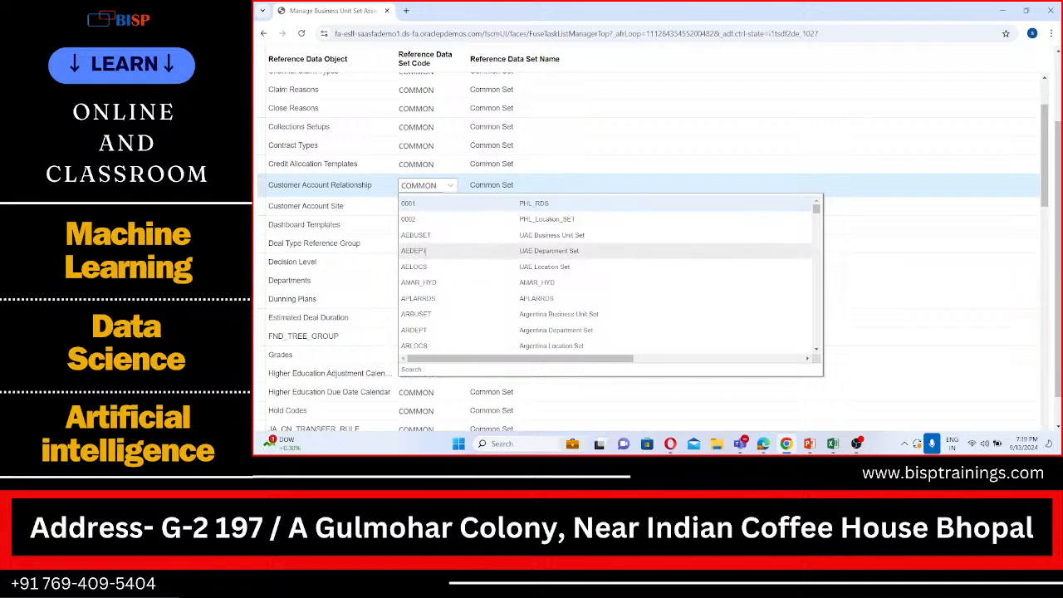
click(419, 299)
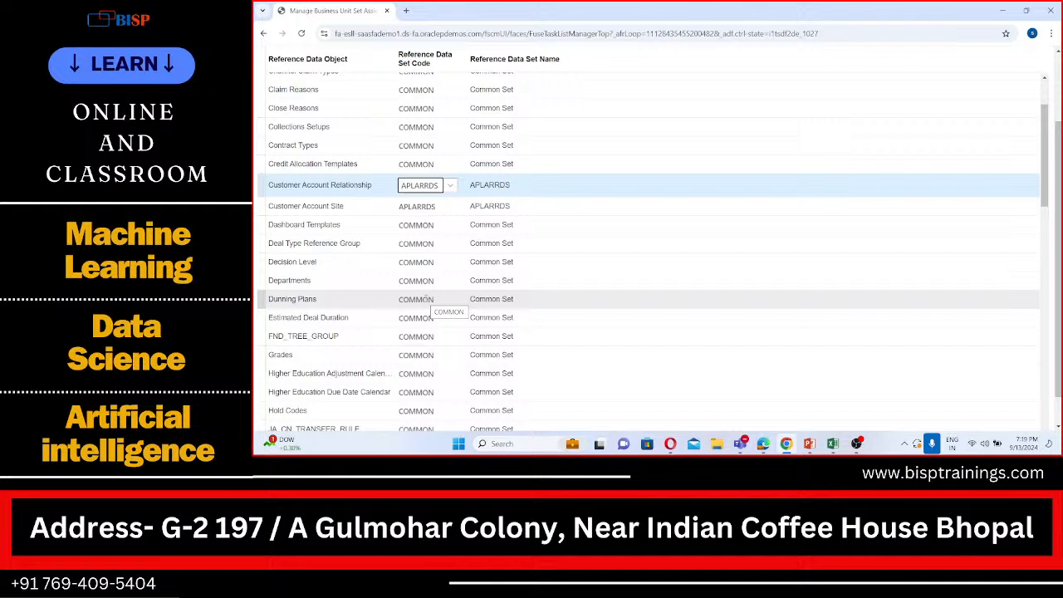
Check the set code of the Customer Account Site object, and save and close the set assignments
scroll(426, 297, down, 1)
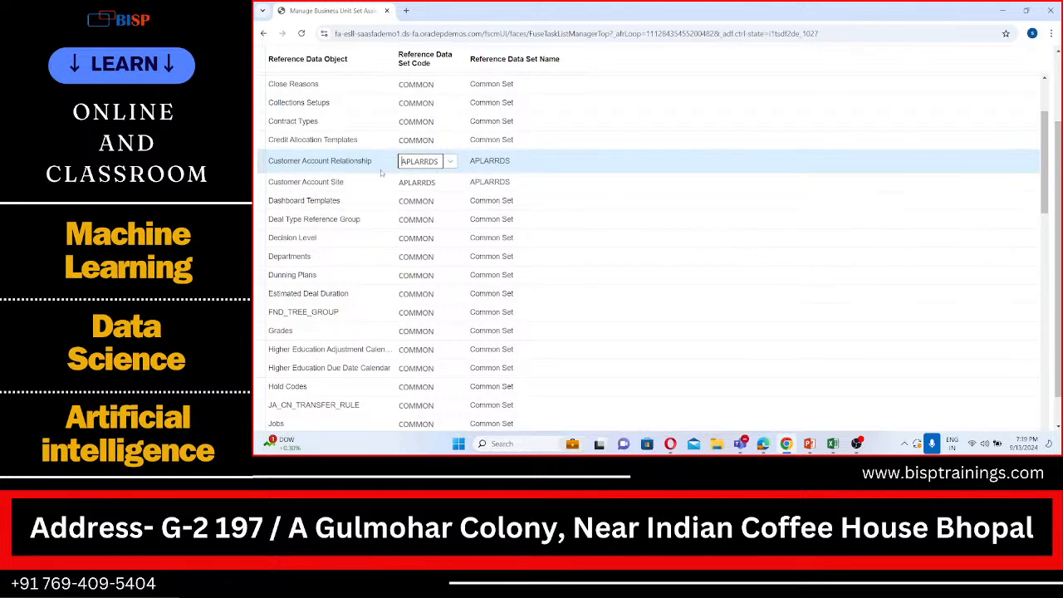
click(574, 180)
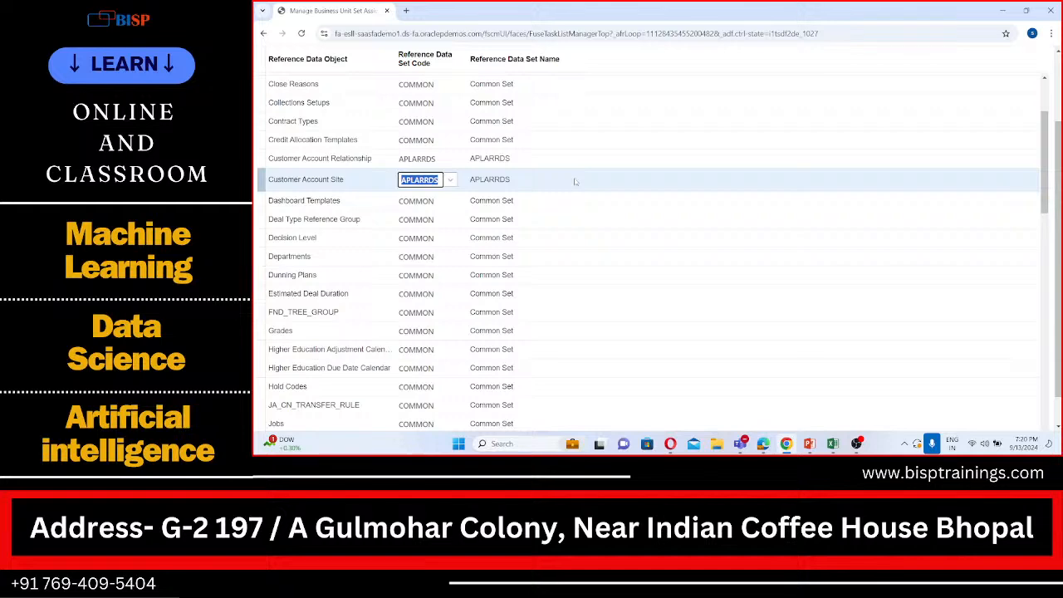
scroll(575, 181, up, 2)
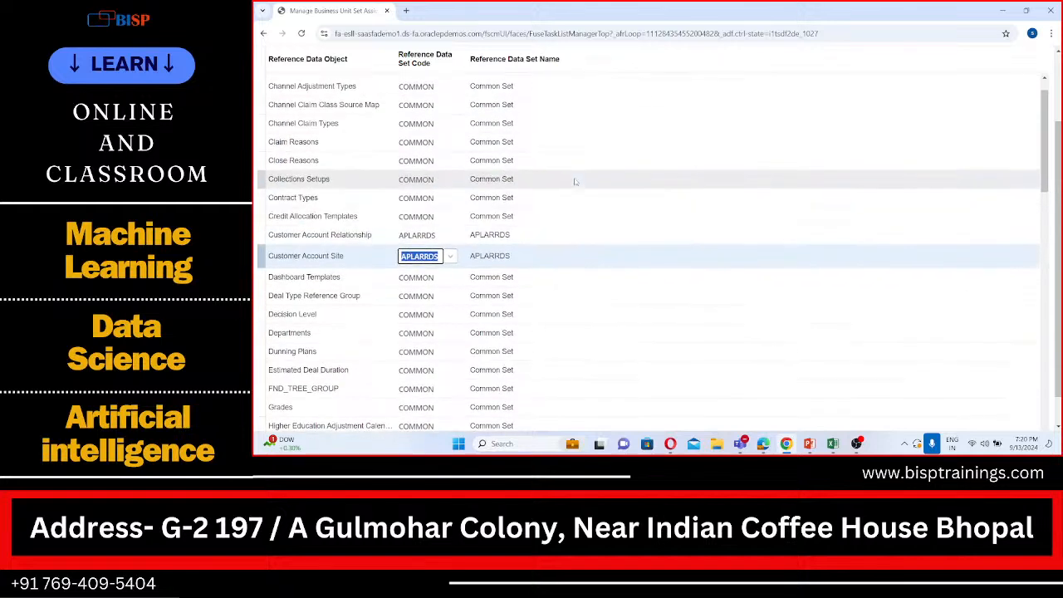
scroll(574, 181, up, 2)
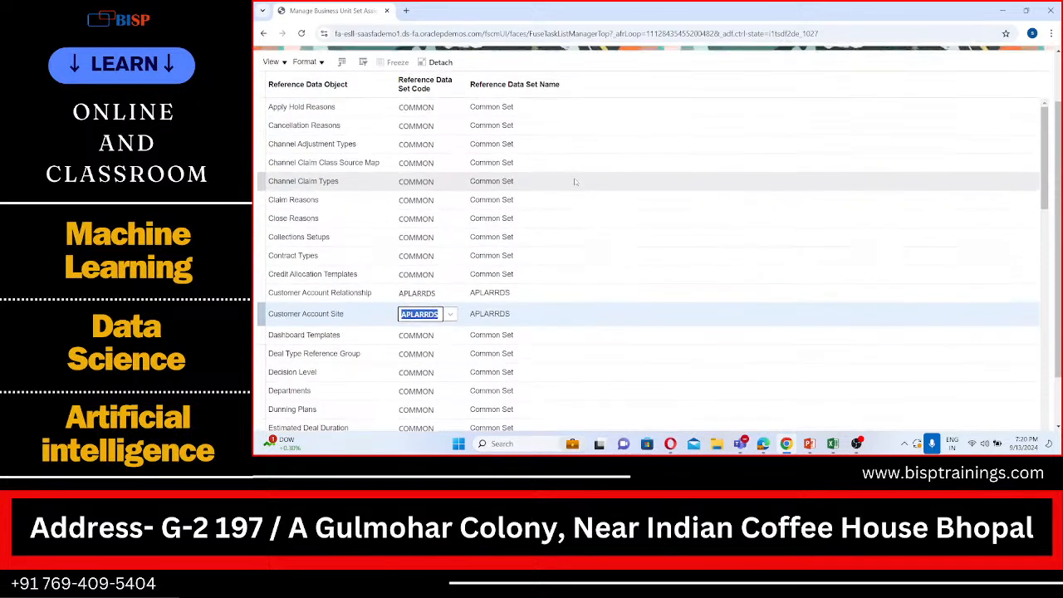
scroll(575, 181, up, 2)
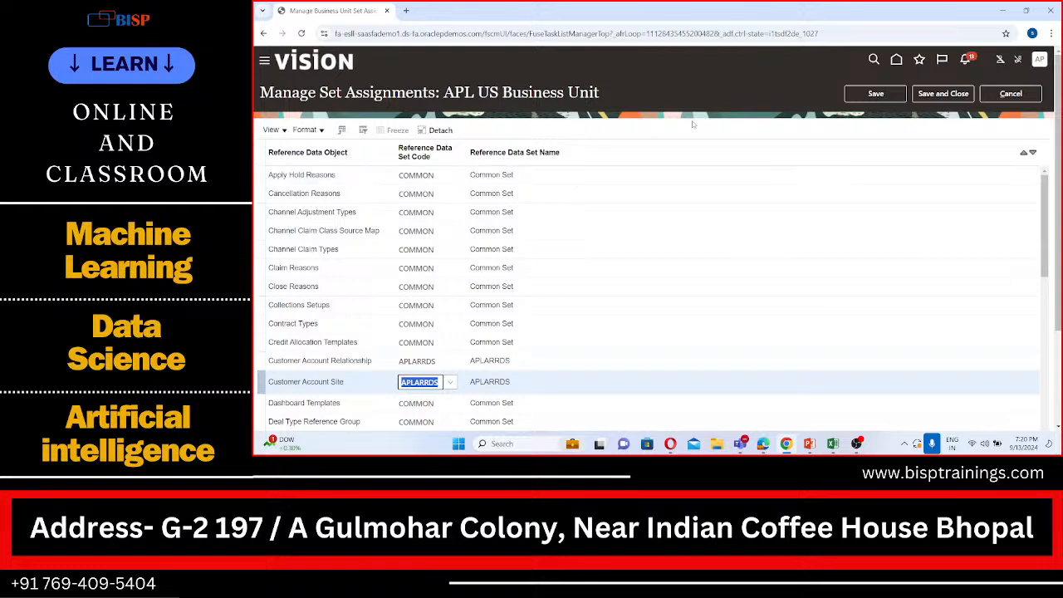
click(936, 95)
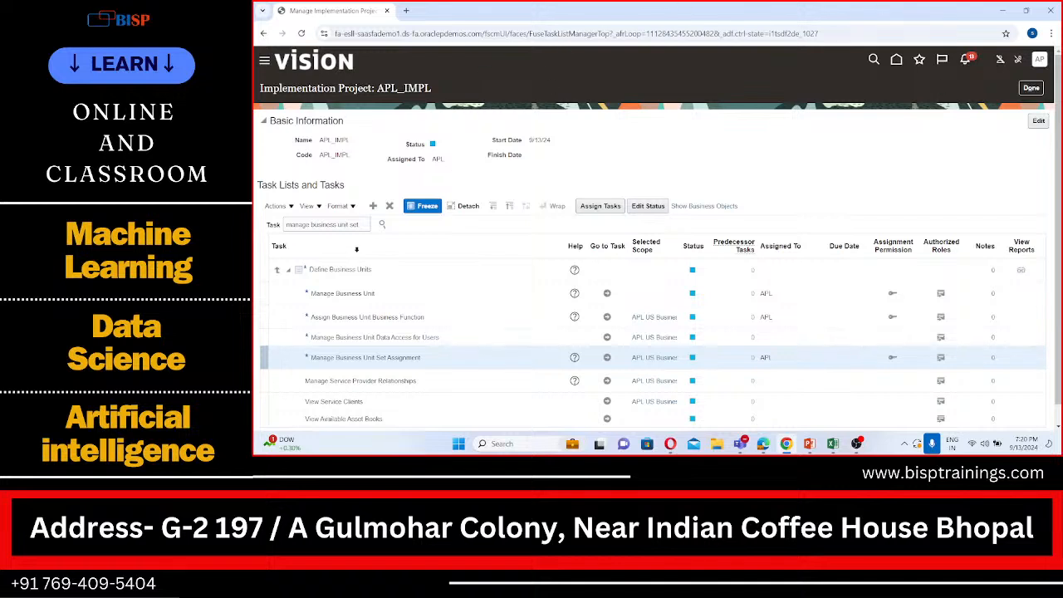
Search the APL_IMPL project's tasks for "manage customer"
click(363, 225)
key(BackSpace)
key(BackSpace)
key(BackSpace)
key(BackSpace)
key(BackSpace)
key(BackSpace)
key(BackSpace)
key(BackSpace)
key(BackSpace)
key(BackSpace)
key(BackSpace)
key(BackSpace)
key(BackSpace)
key(BackSpace)
key(BackSpace)
key(BackSpace)
key(BackSpace)
key(BackSpace)
key(BackSpace)
key(BackSpace)
text(mana)
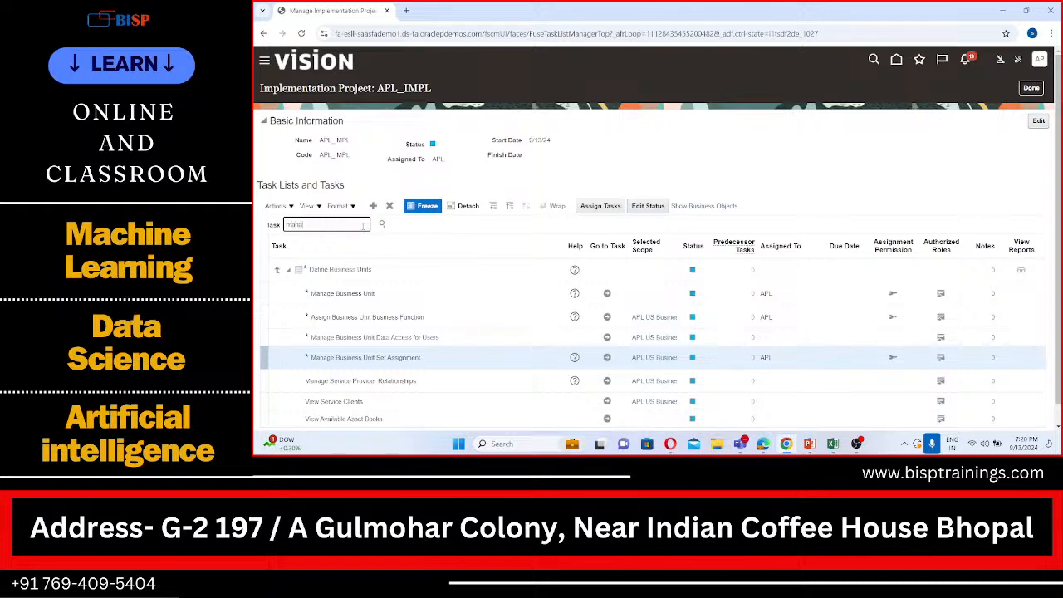
text(ge customer)
click(384, 225)
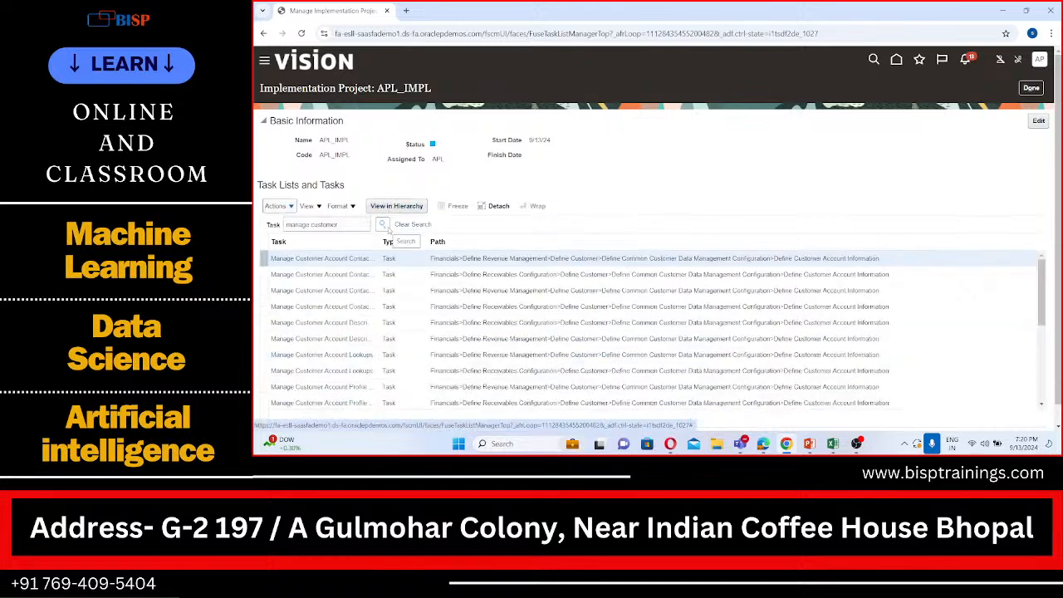
Locate the Manage Customers task under Define Receivables Configuration > Define Customer and go to it
scroll(389, 285, down, 5)
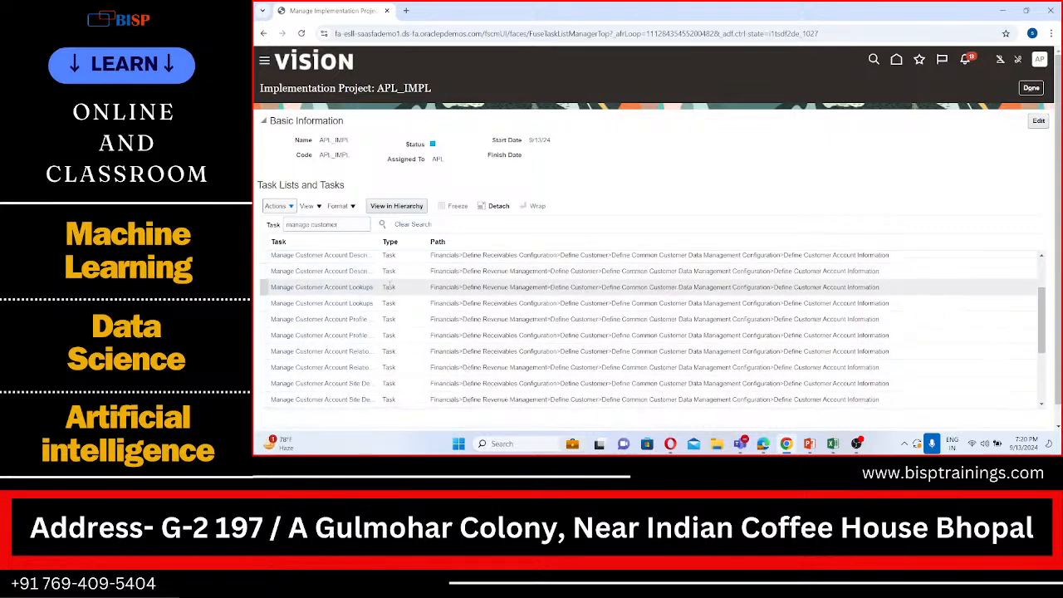
scroll(389, 285, down, 1)
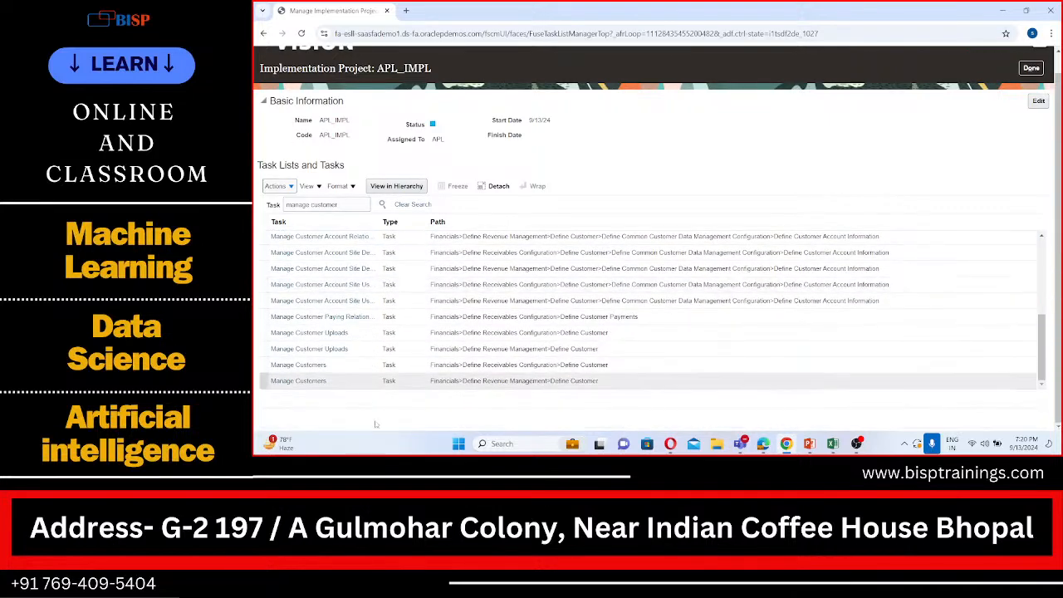
click(321, 366)
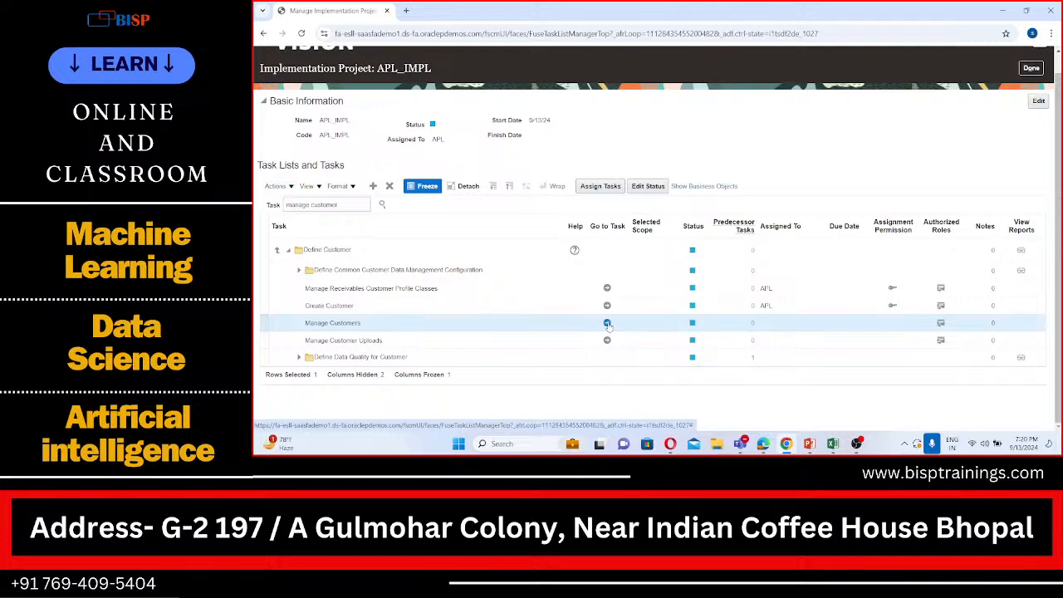
click(607, 324)
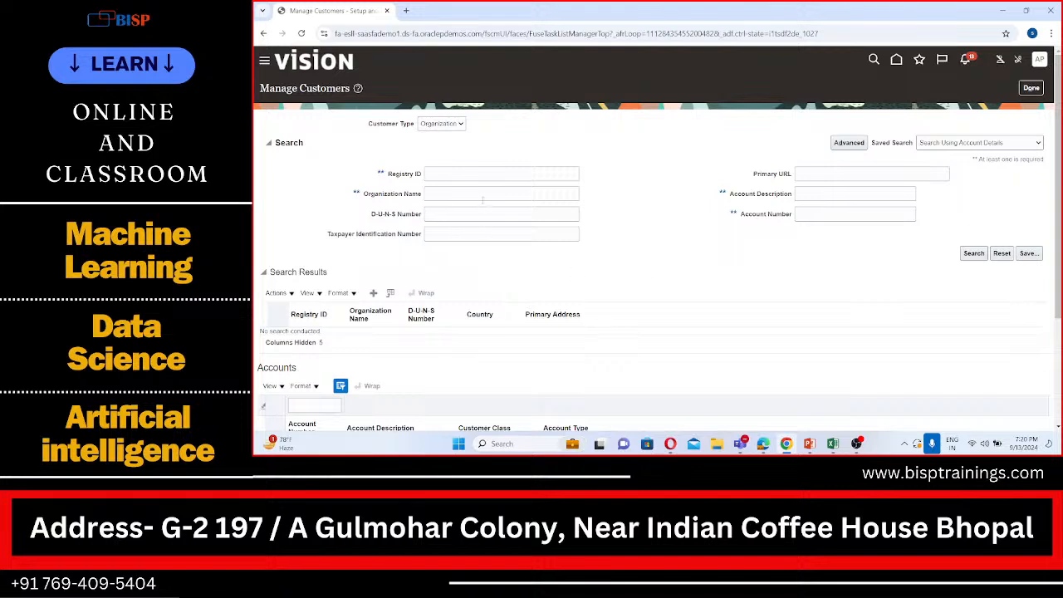
Search customers by organization name BISP and open the account of BISP Customer for editing
click(482, 194)
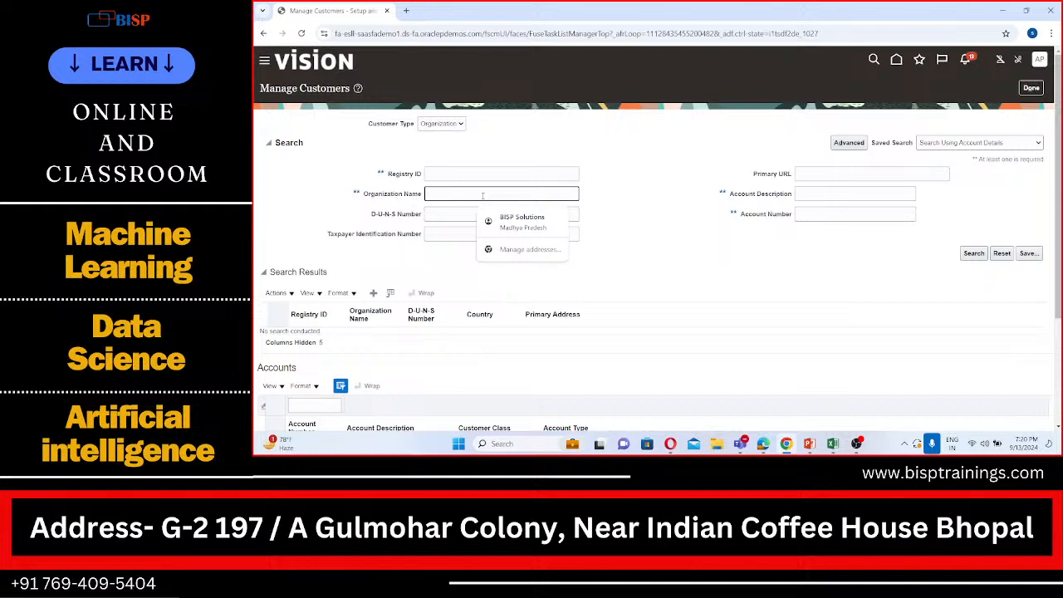
text(BISP)
click(983, 254)
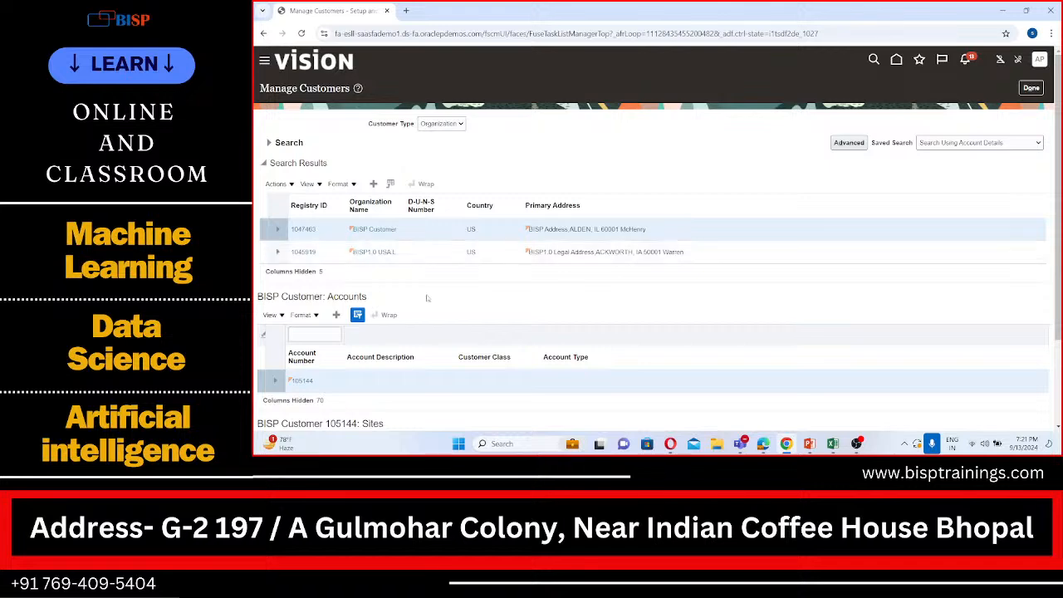
scroll(411, 261, down, 2)
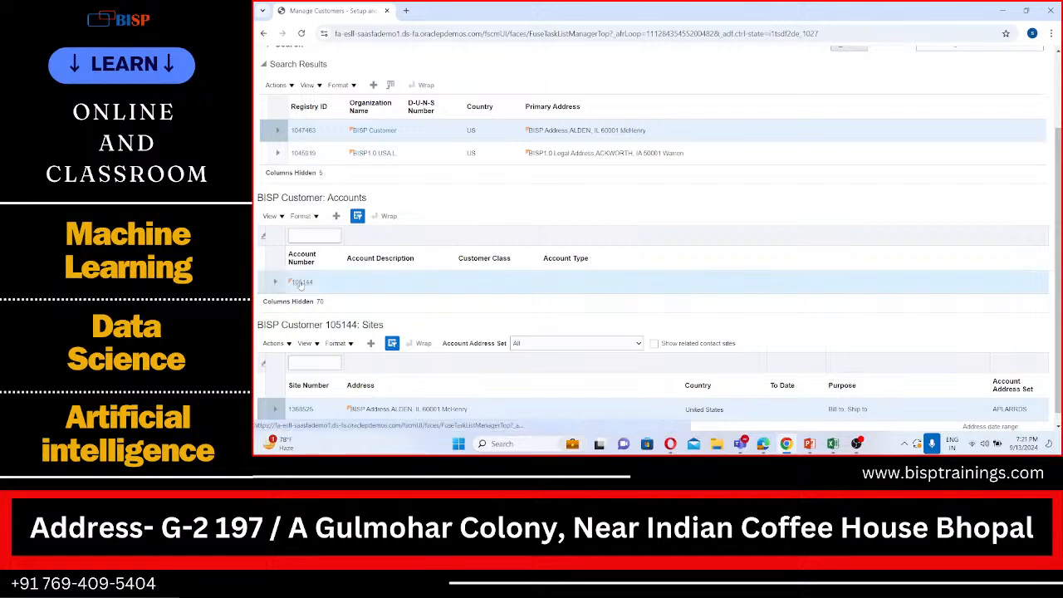
click(302, 282)
Review the BISP Customer account's relationships and the fields for creating a customer account relationship, and cancel the new relationship
scroll(301, 284, down, 2)
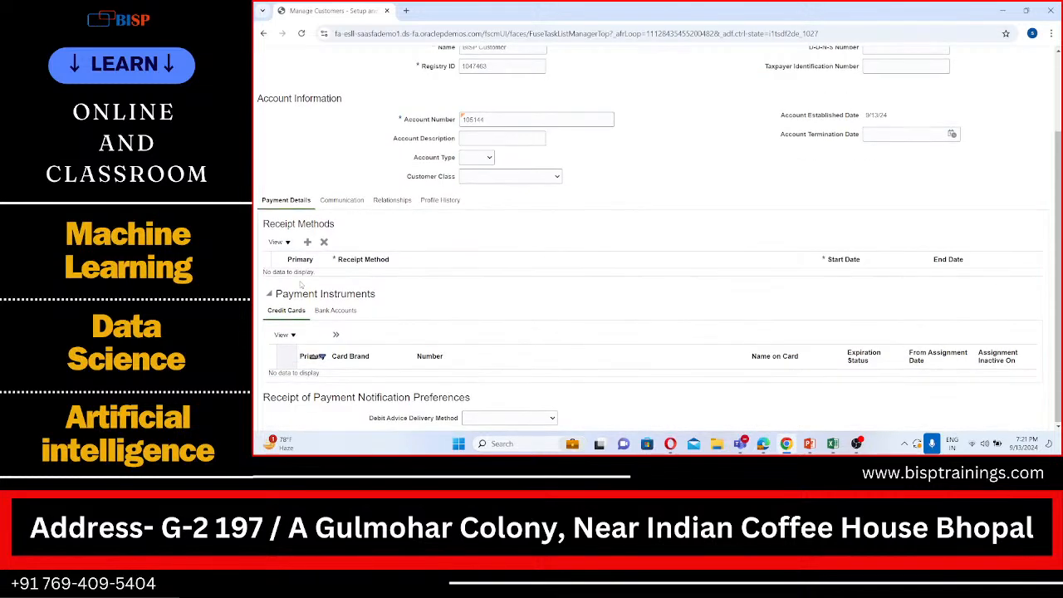
scroll(301, 284, up, 1)
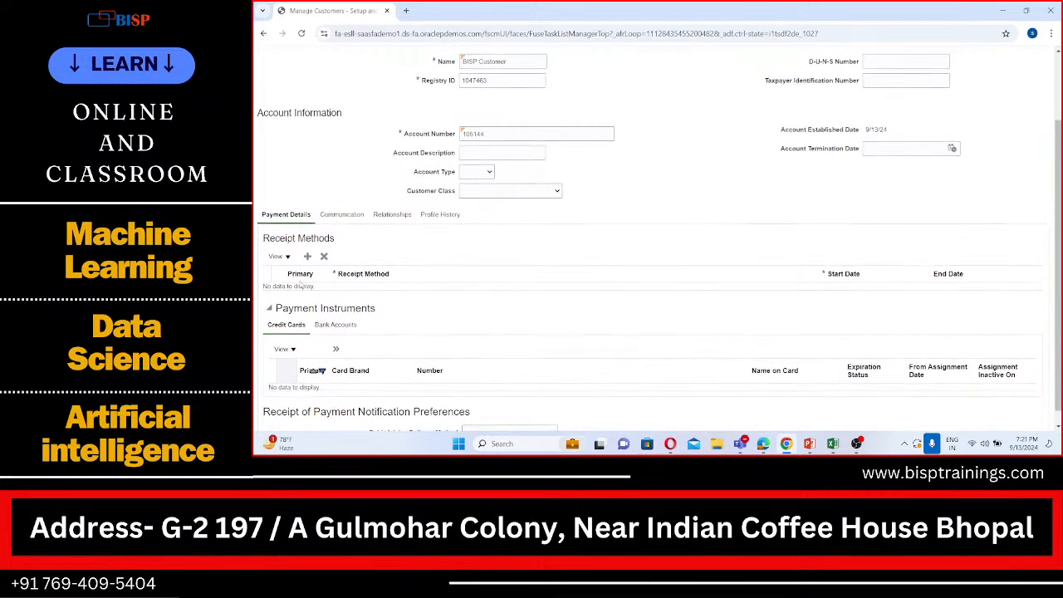
click(391, 218)
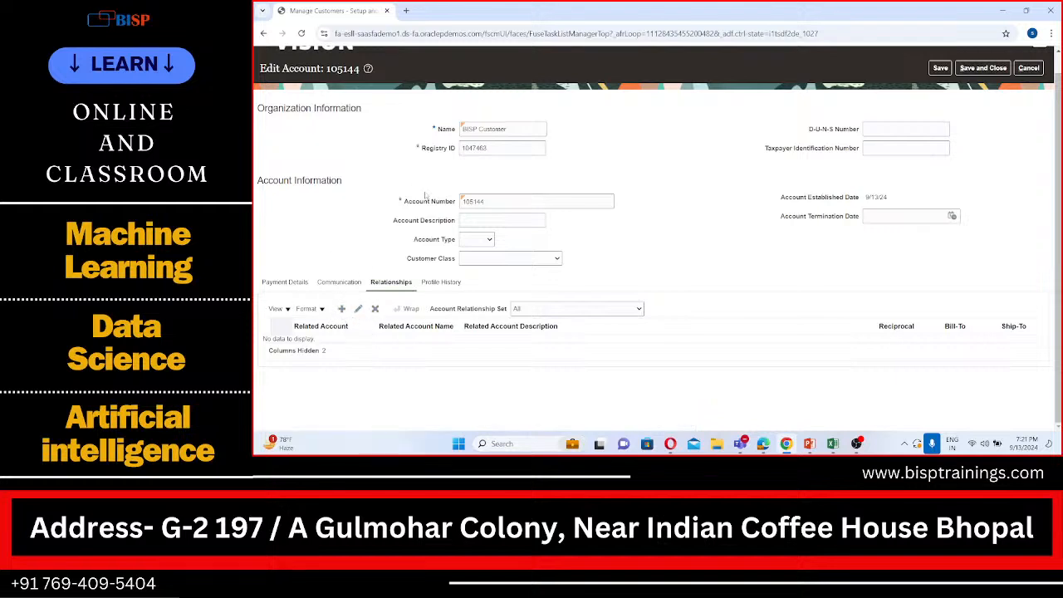
click(342, 309)
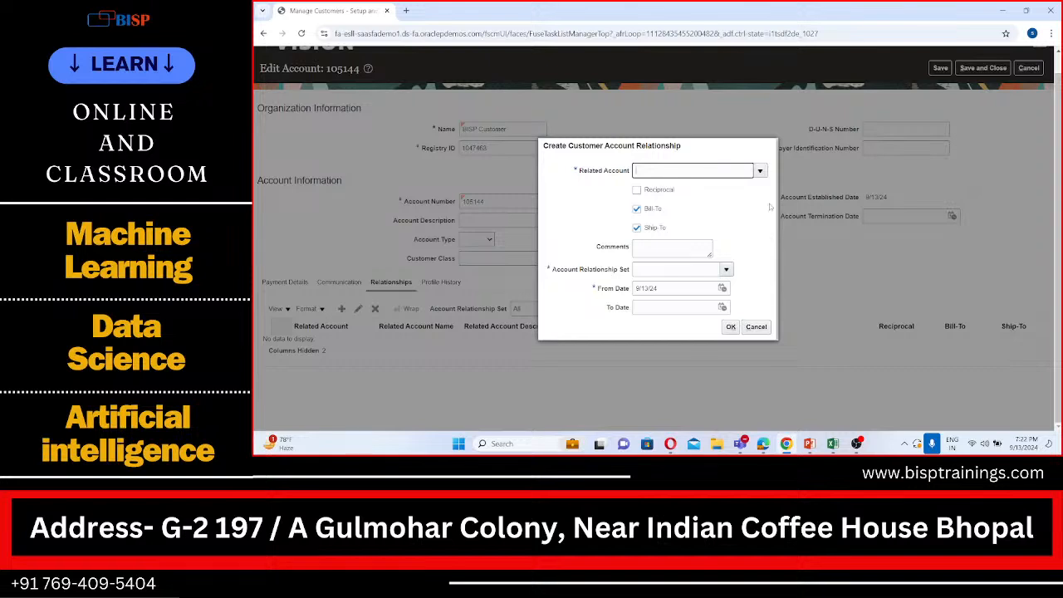
click(756, 327)
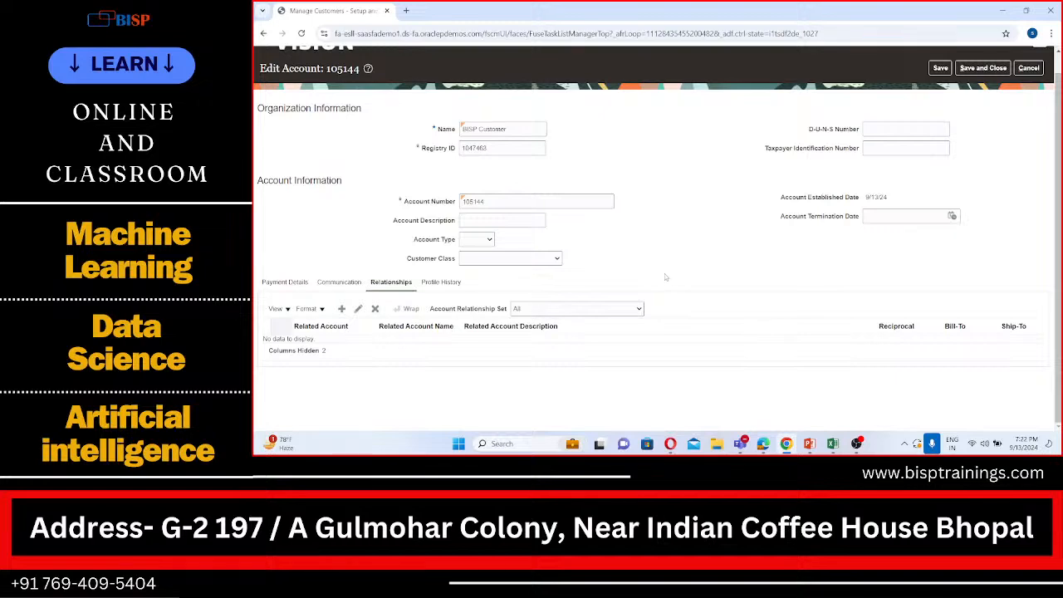
Select the account number of the BISP Customer account and leave the account without saving
scroll(664, 276, up, 1)
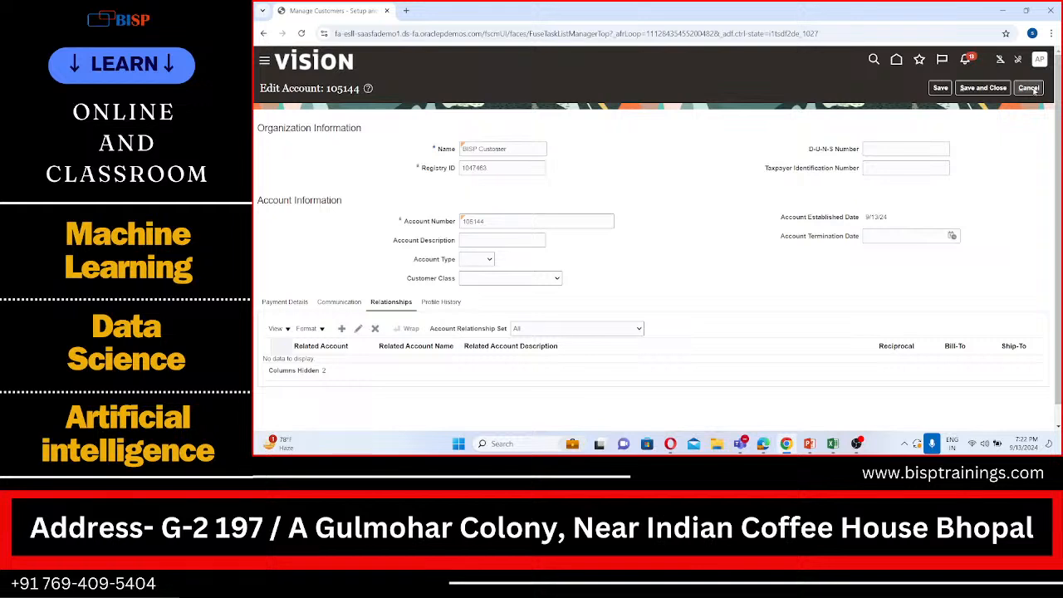
scroll(679, 228, down, 1)
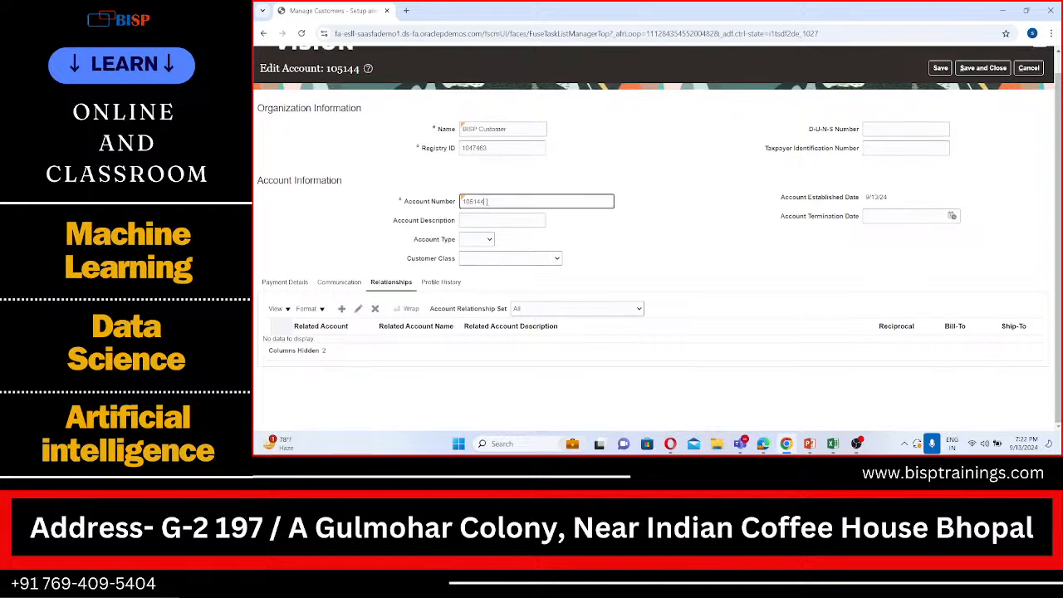
drag(489, 202, 465, 202)
click(1027, 69)
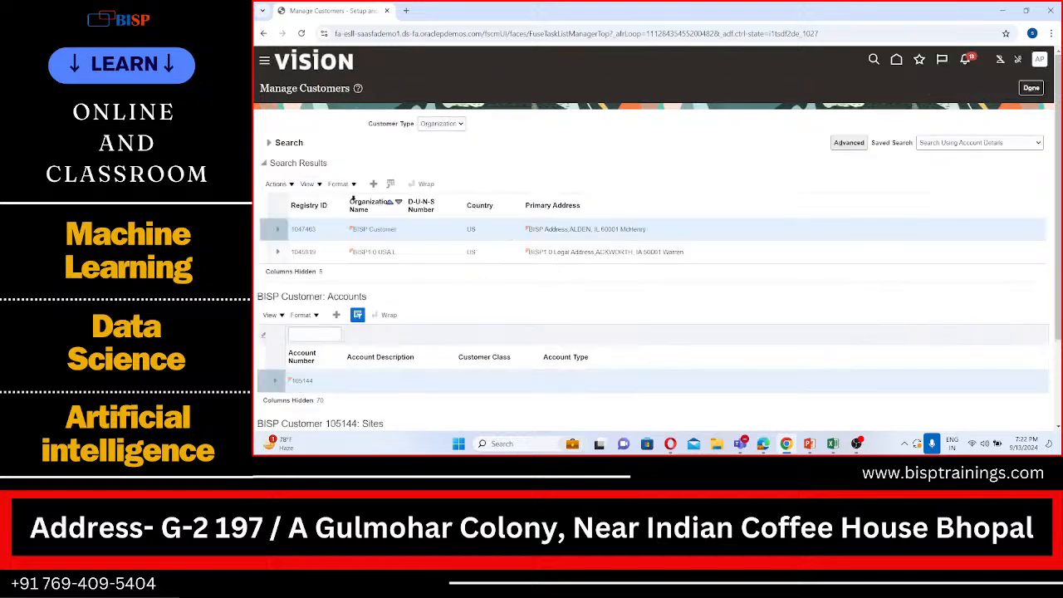
Search customers by organization name APL and open the APL Customer organization for editing
scroll(354, 200, down, 3)
scroll(359, 201, up, 3)
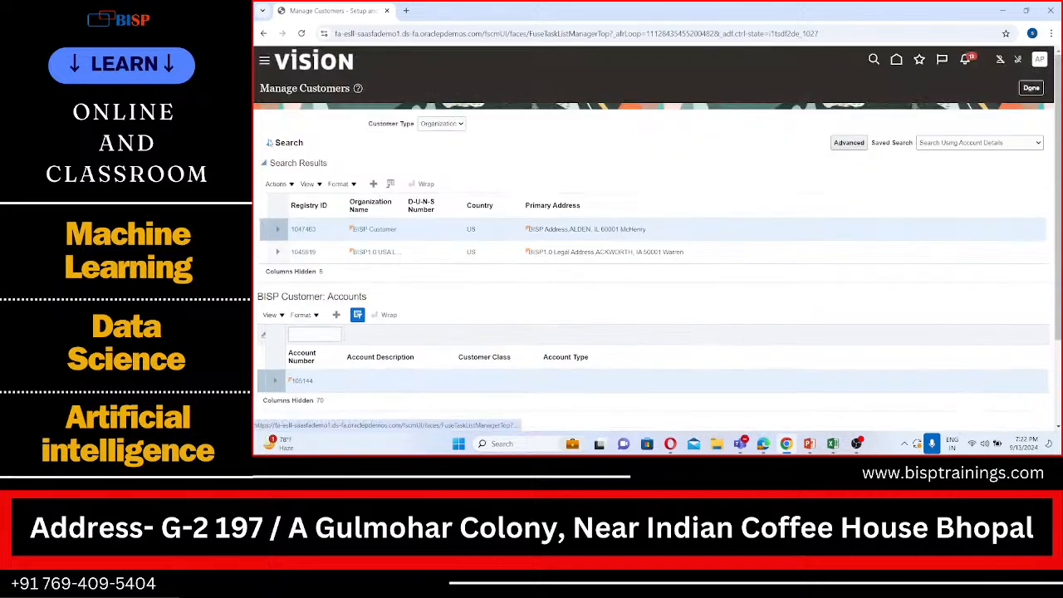
click(269, 142)
click(460, 194)
text(BISP)
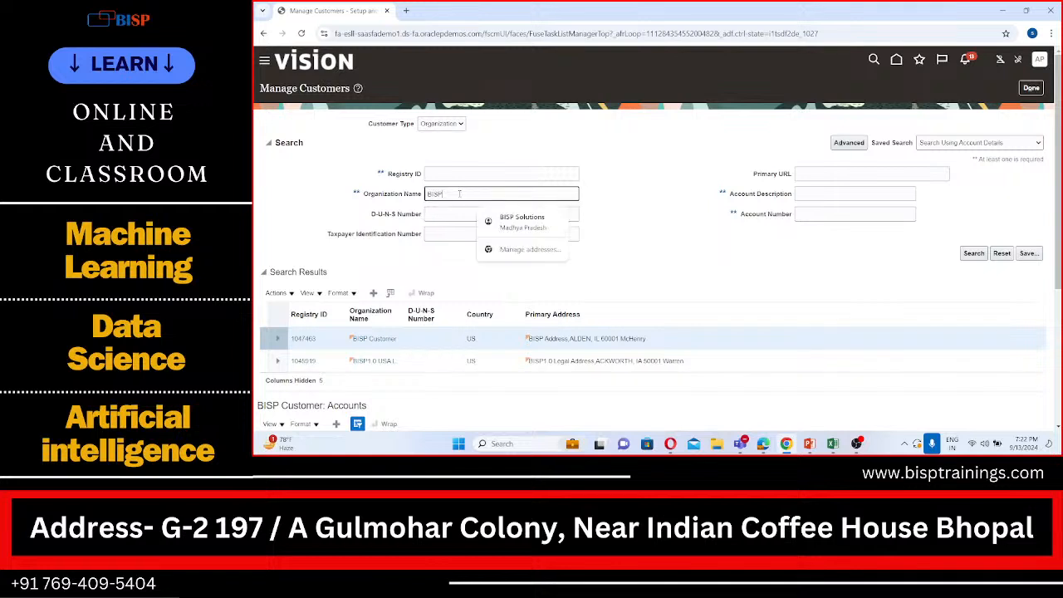
double_click(459, 193)
text(APKU)
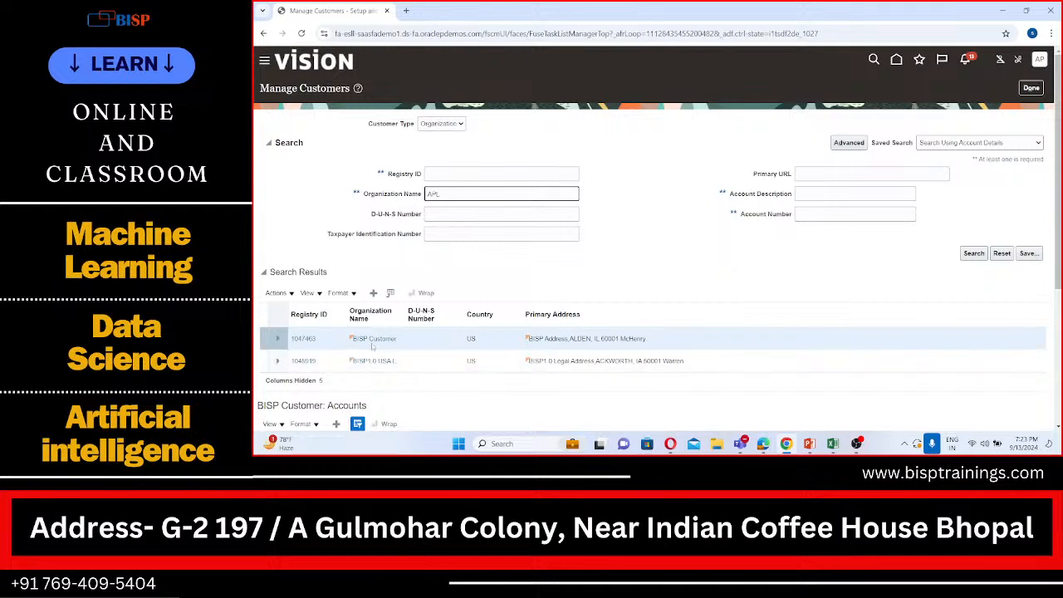
click(982, 252)
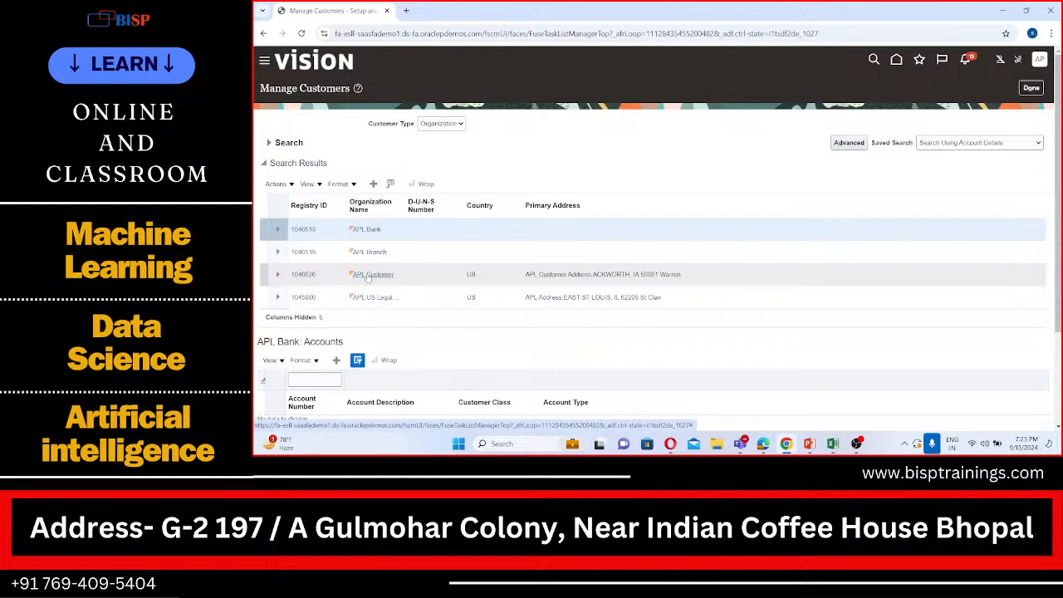
click(303, 277)
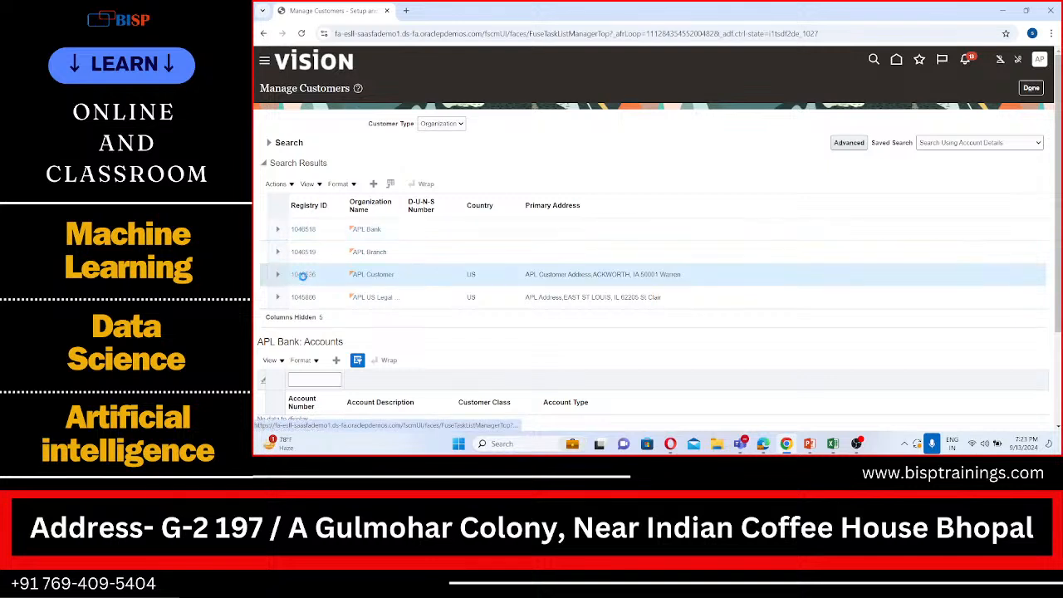
click(303, 276)
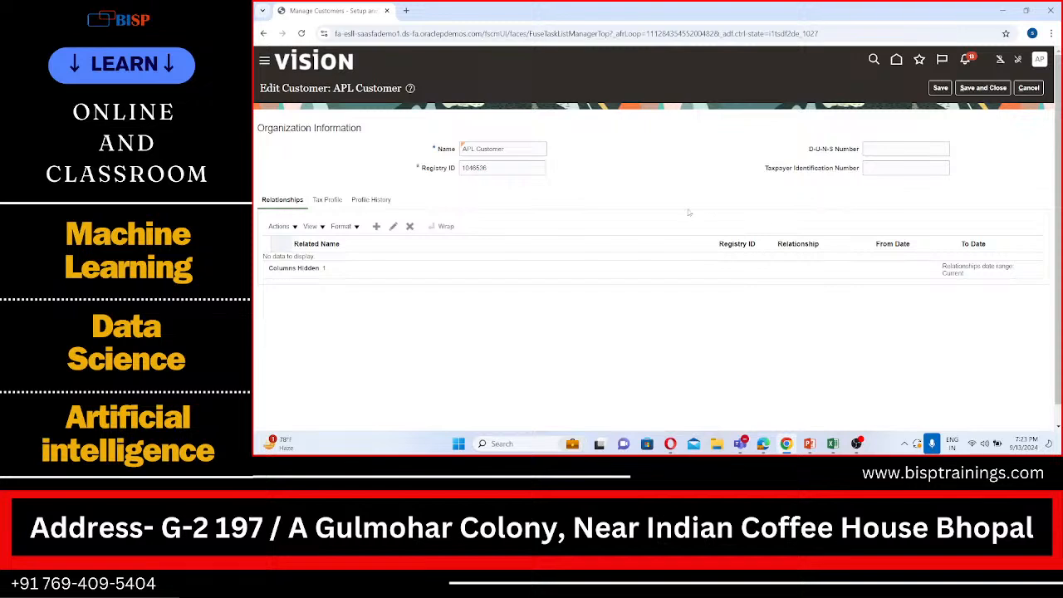
click(365, 201)
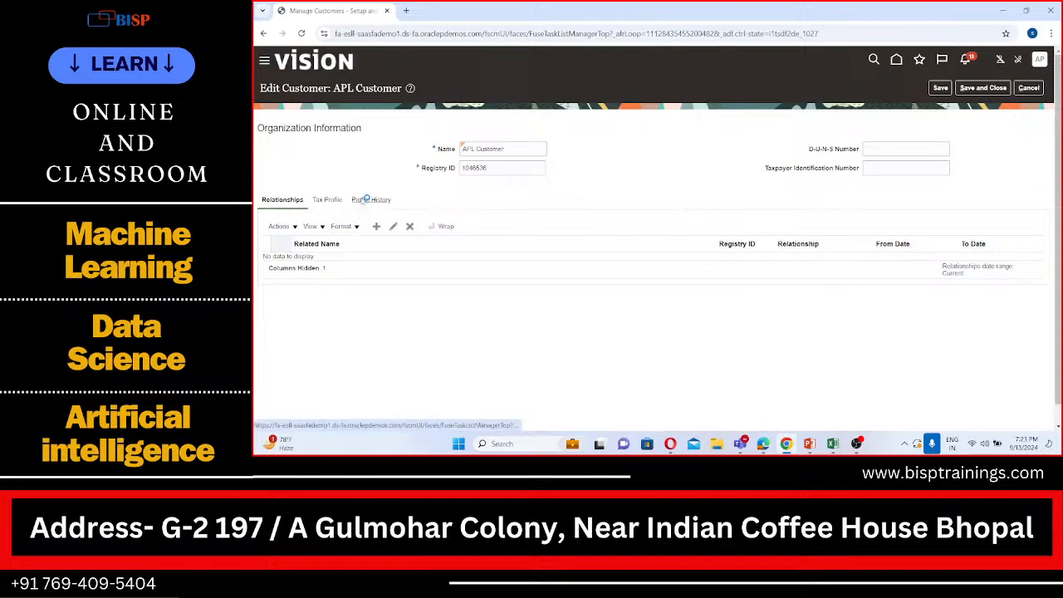
click(284, 203)
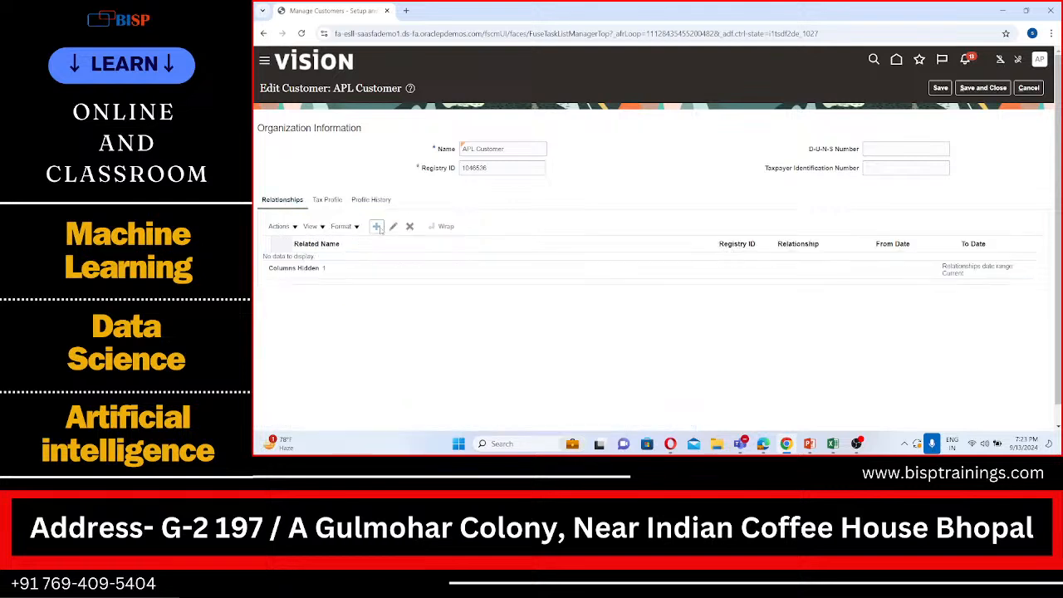
click(379, 227)
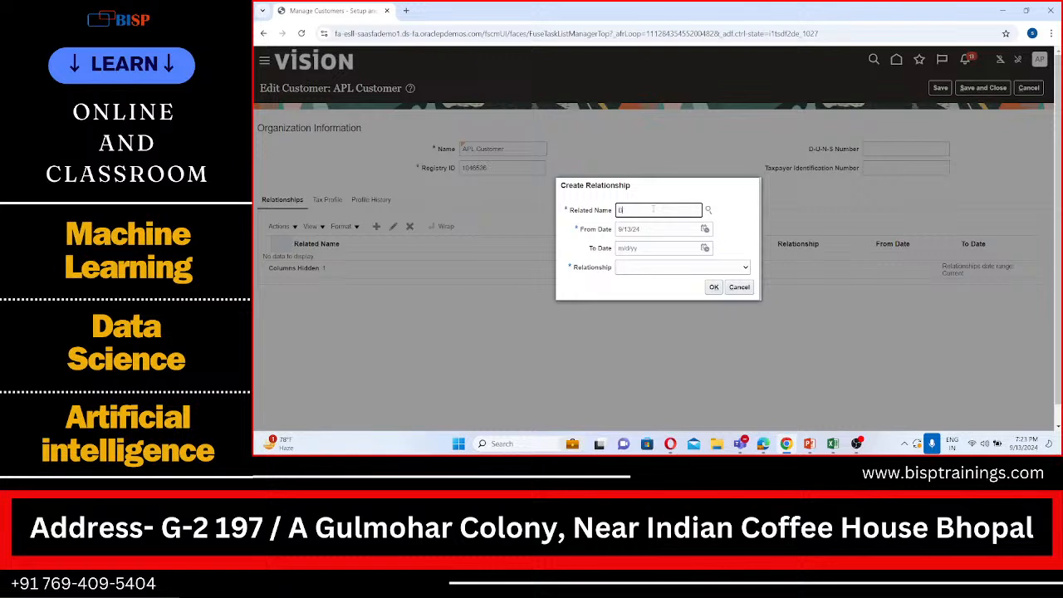
text(l)
text(SP)
click(707, 210)
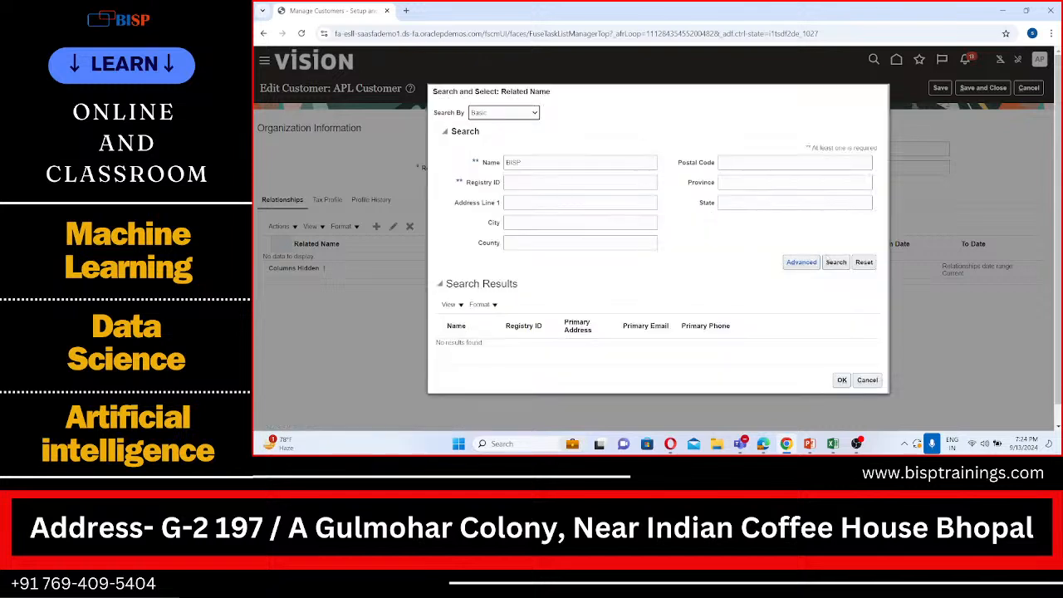
click(835, 263)
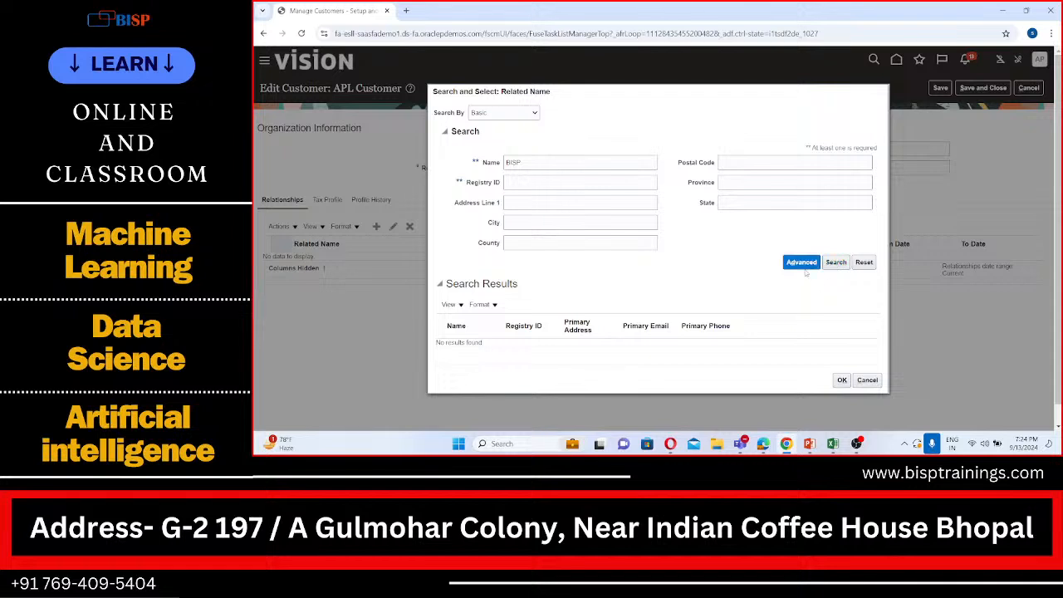
Retry the related-name search with Name contains BISP, cancel the new relationship and leave APL Customer without saving
click(803, 266)
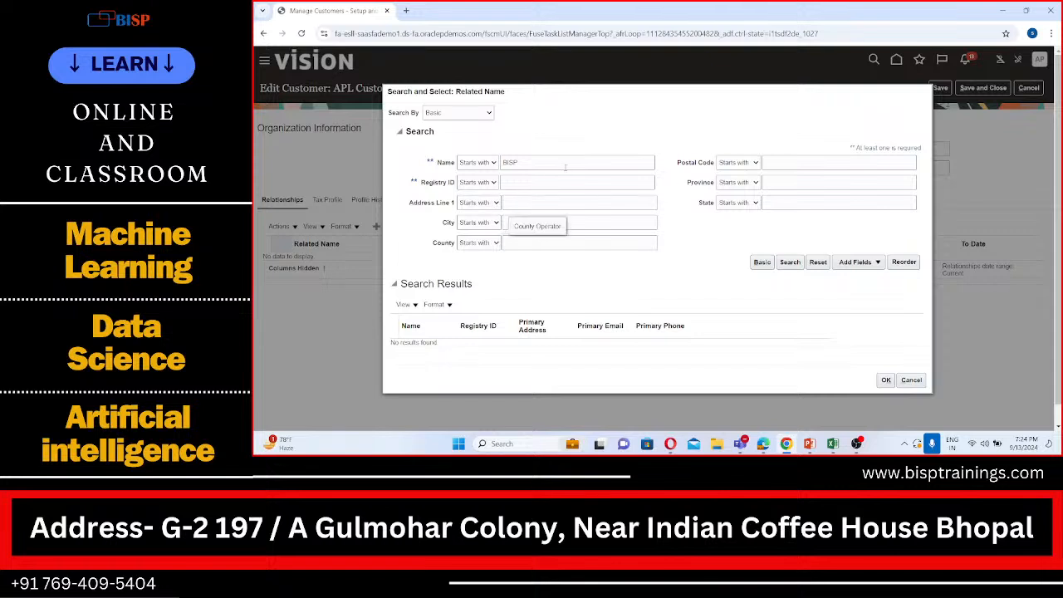
click(489, 163)
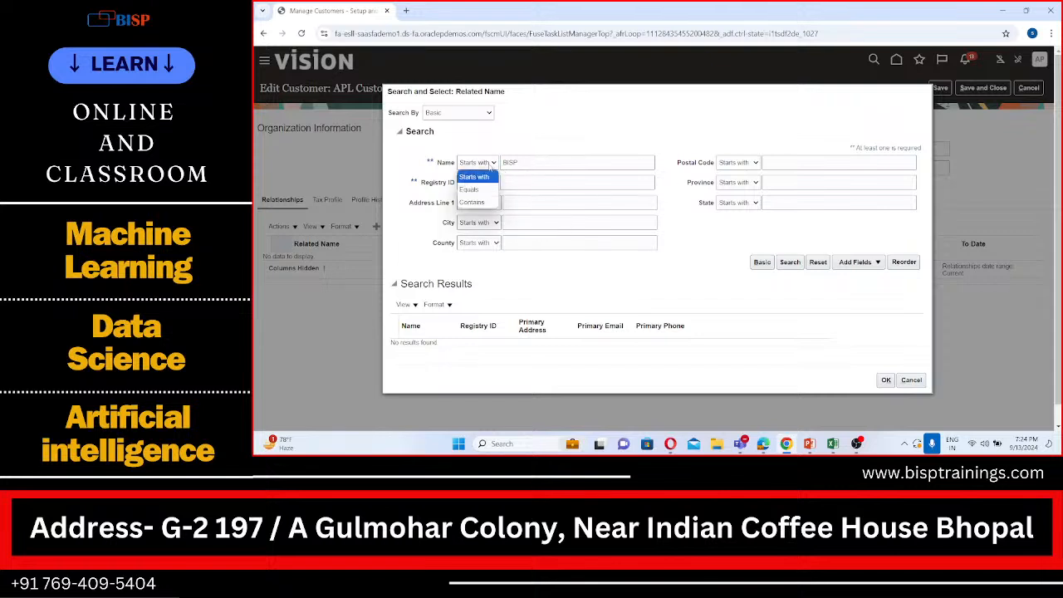
click(483, 202)
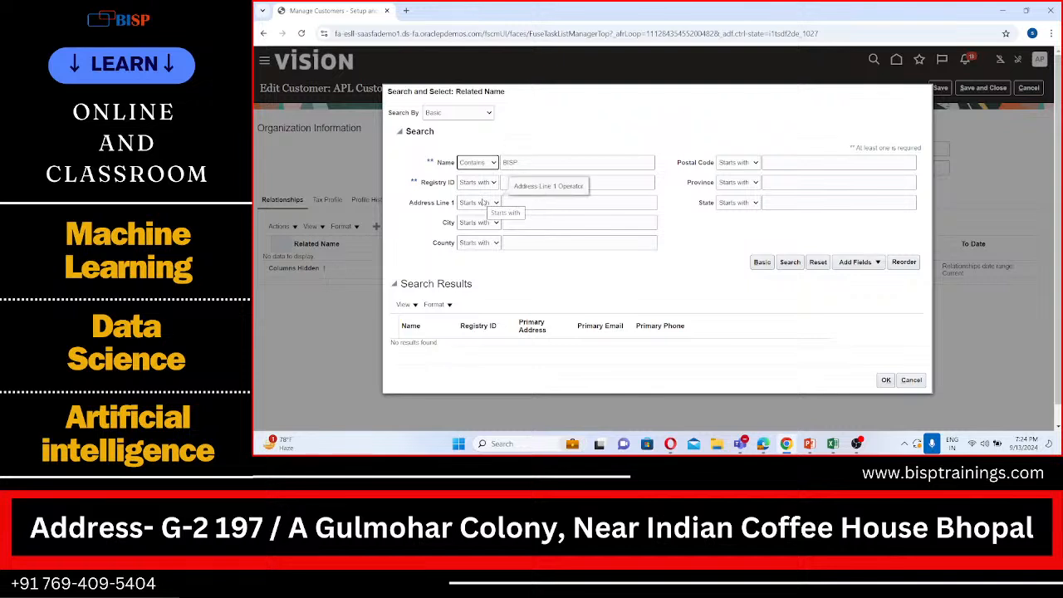
click(797, 261)
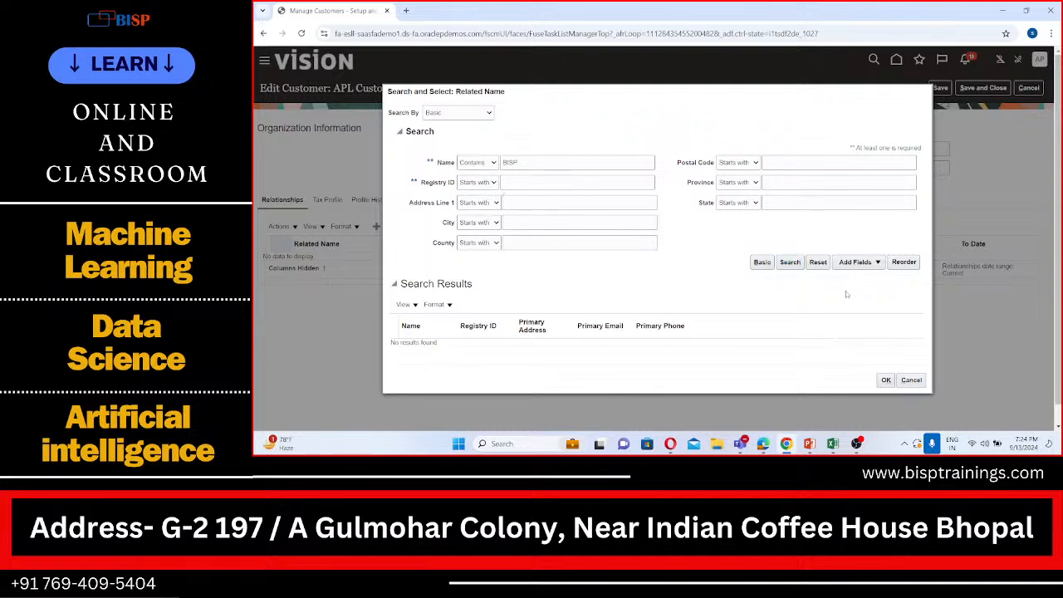
click(911, 382)
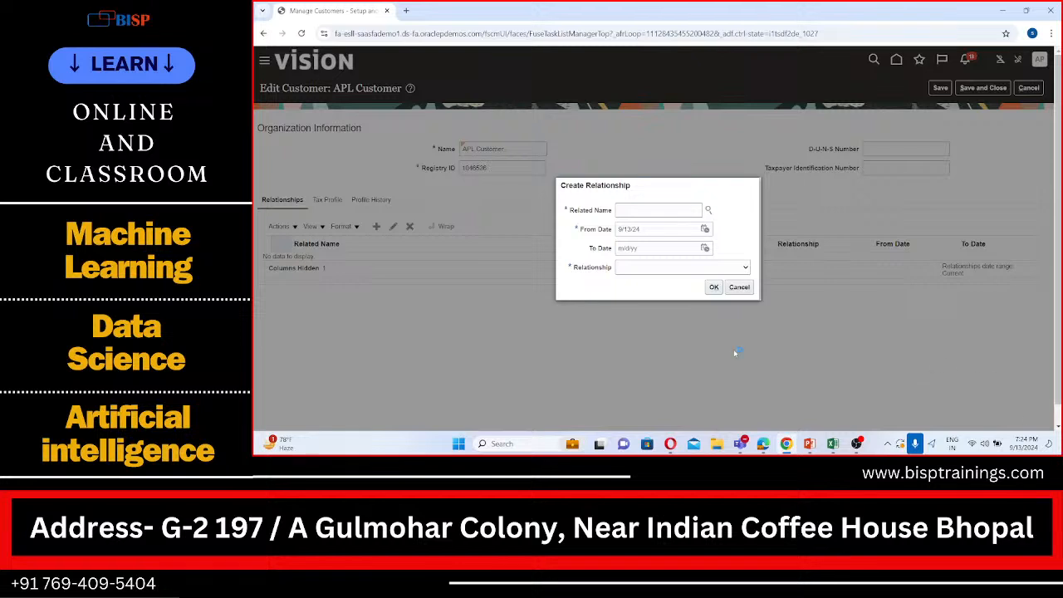
click(738, 287)
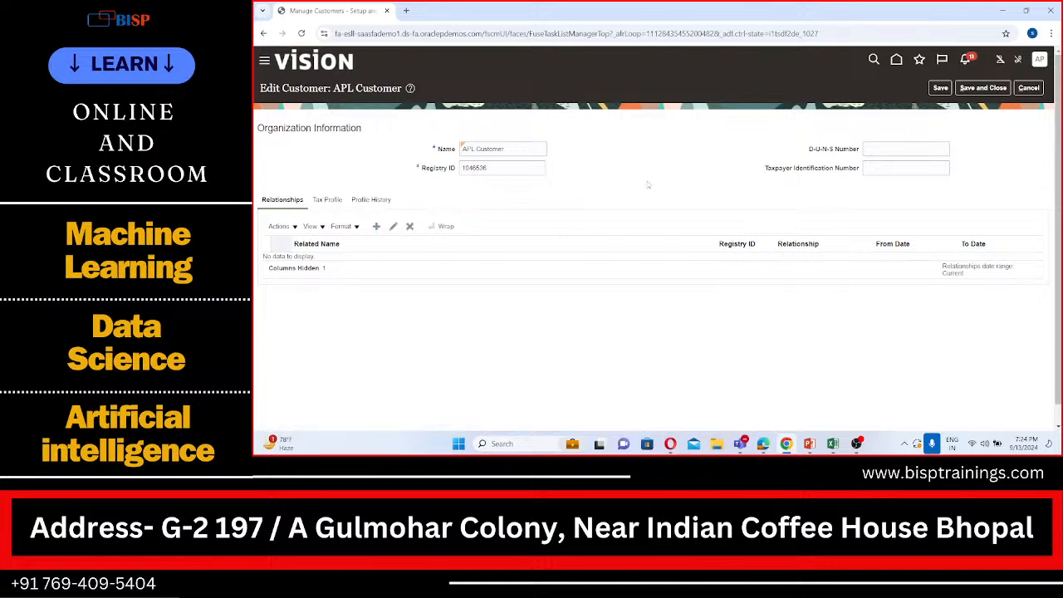
click(1026, 88)
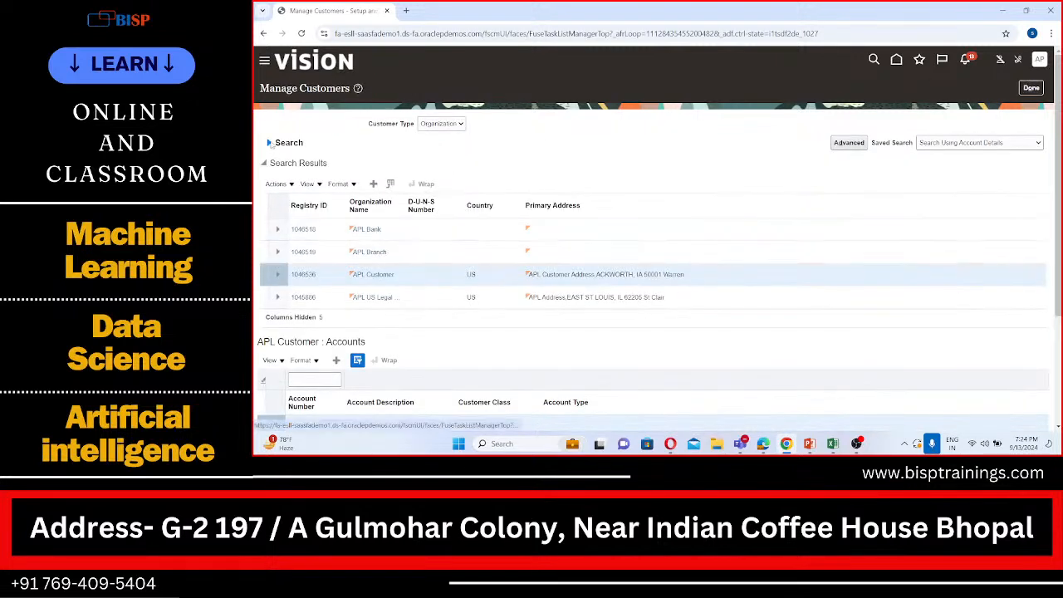
Rerun the APL customer search, check the relationships of APL Branch and leave it without saving
click(269, 143)
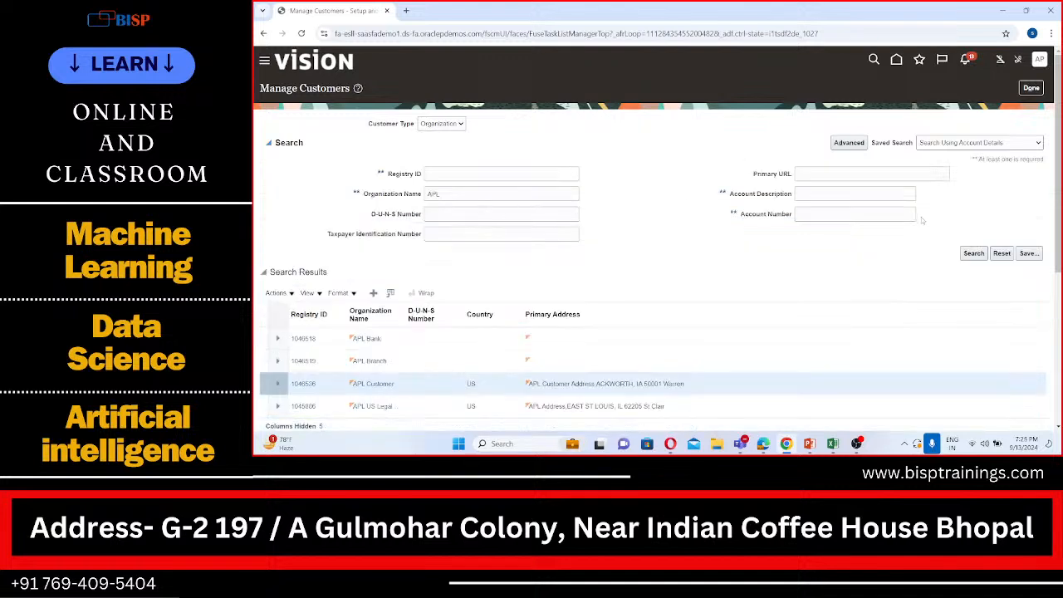
click(971, 254)
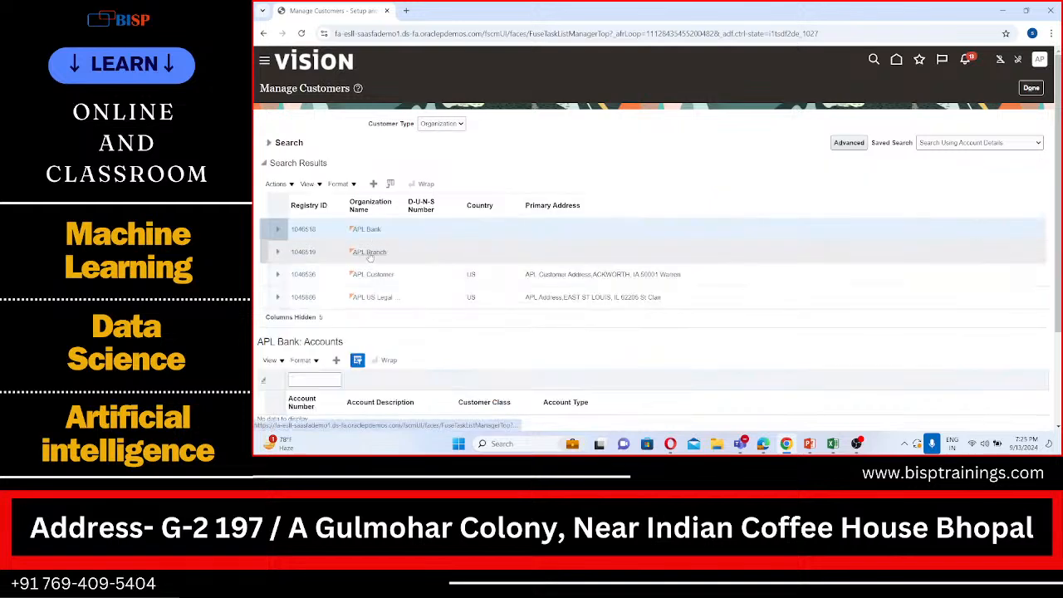
click(370, 252)
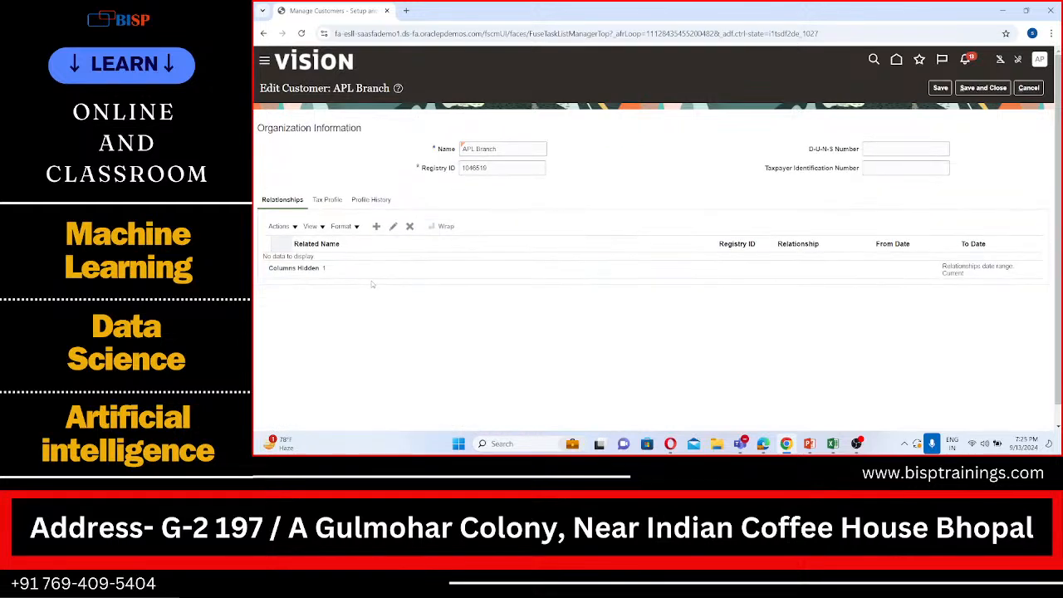
click(1035, 86)
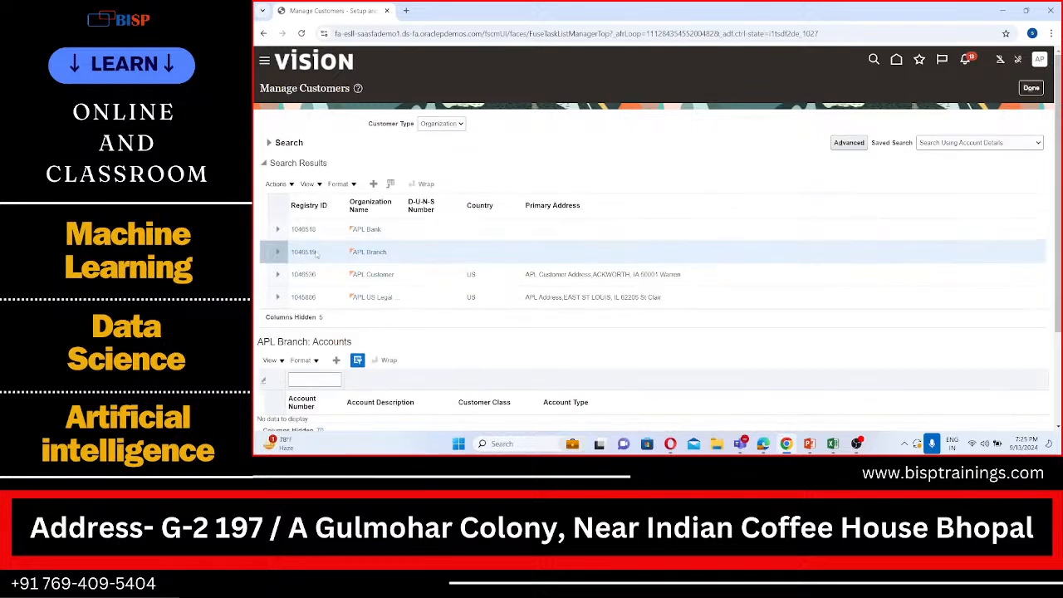
Reopen APL Customer, try to find BISP as the related name for a new relationship and cancel the name search
click(304, 275)
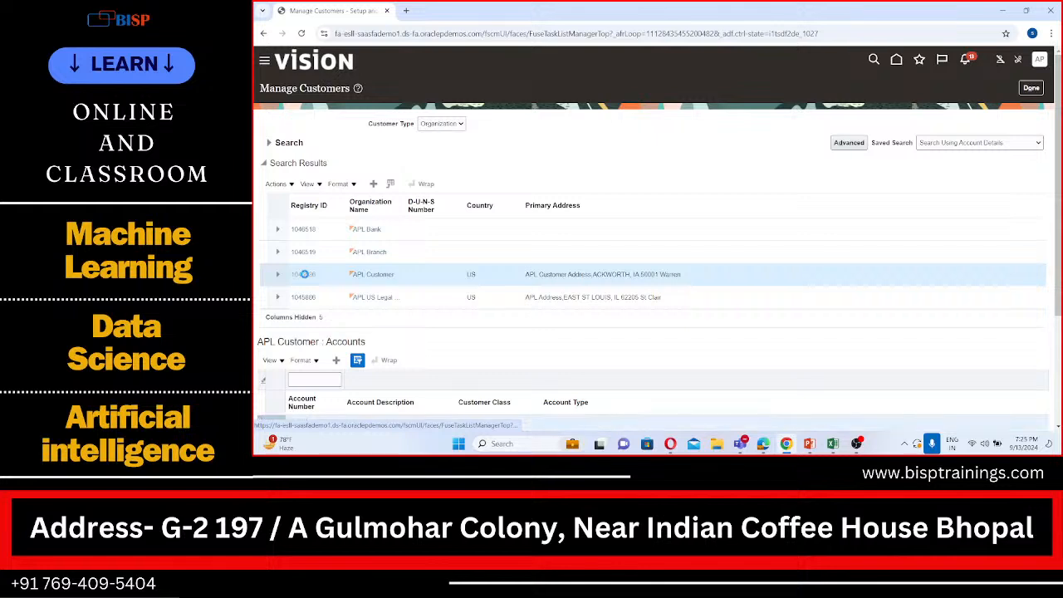
click(304, 274)
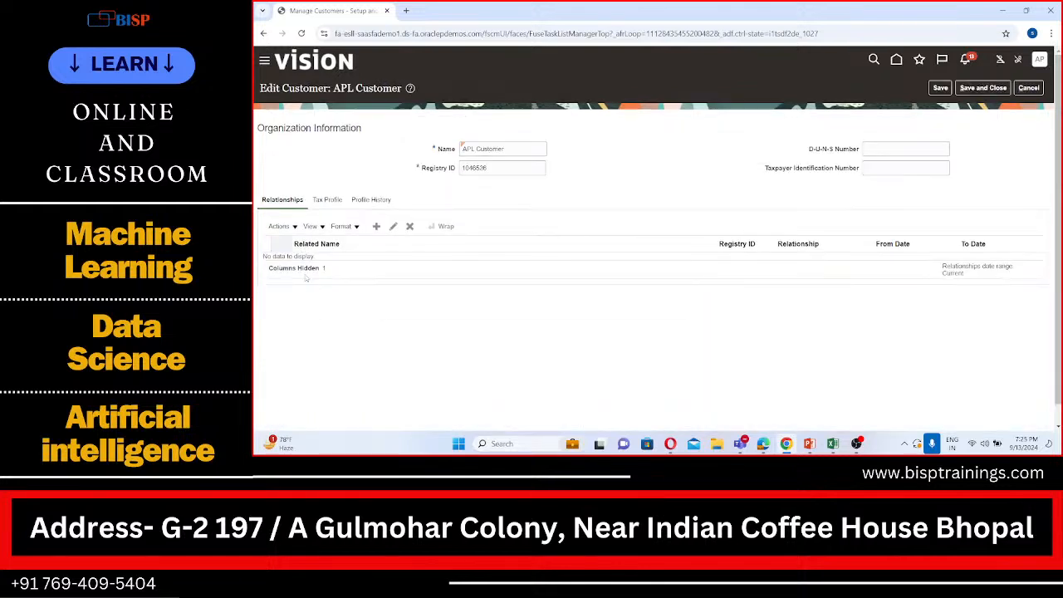
click(381, 227)
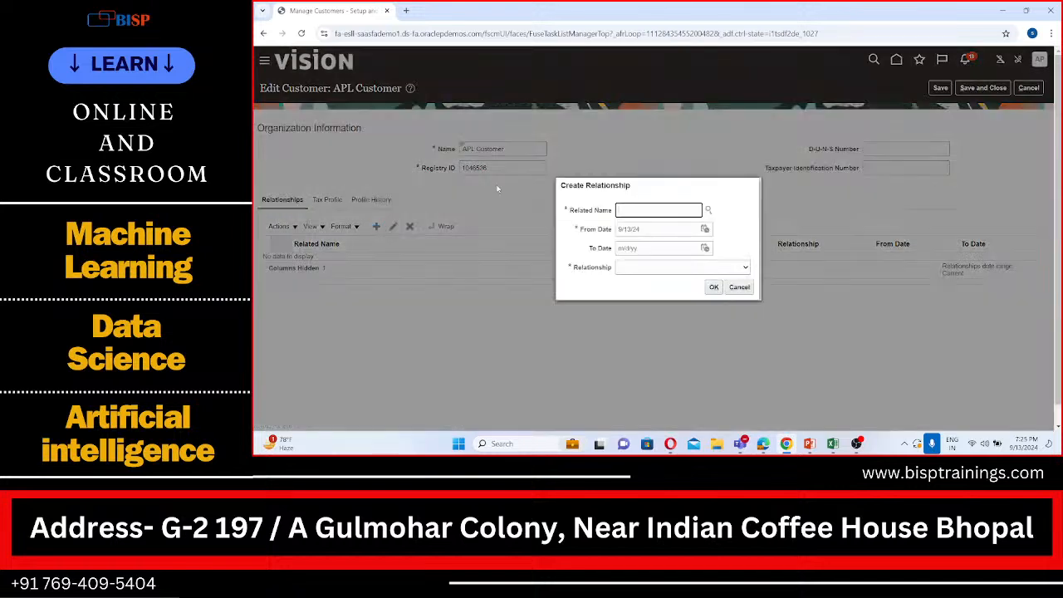
text(B)
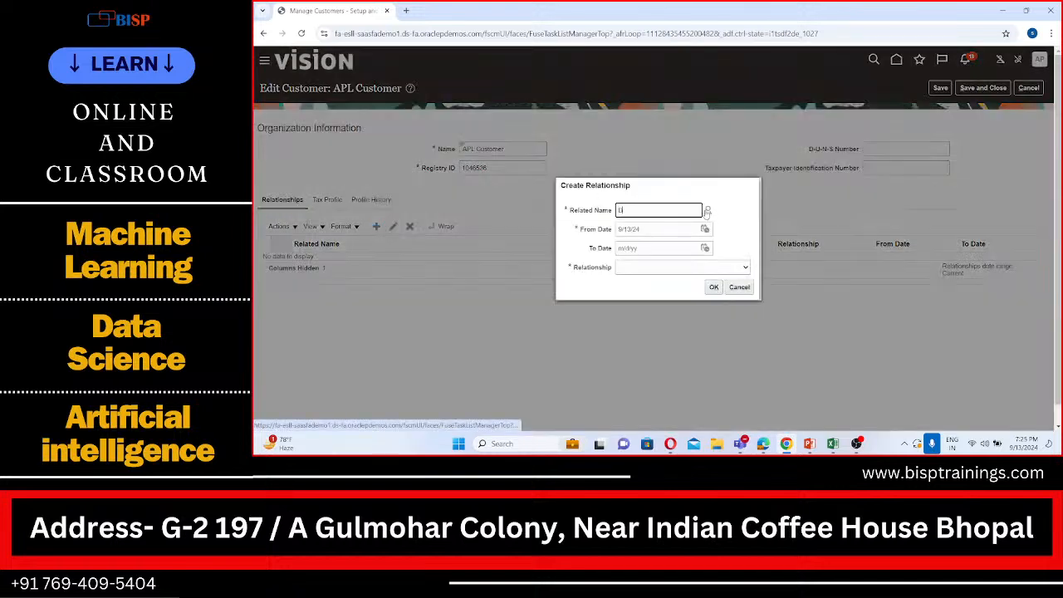
text(ISP)
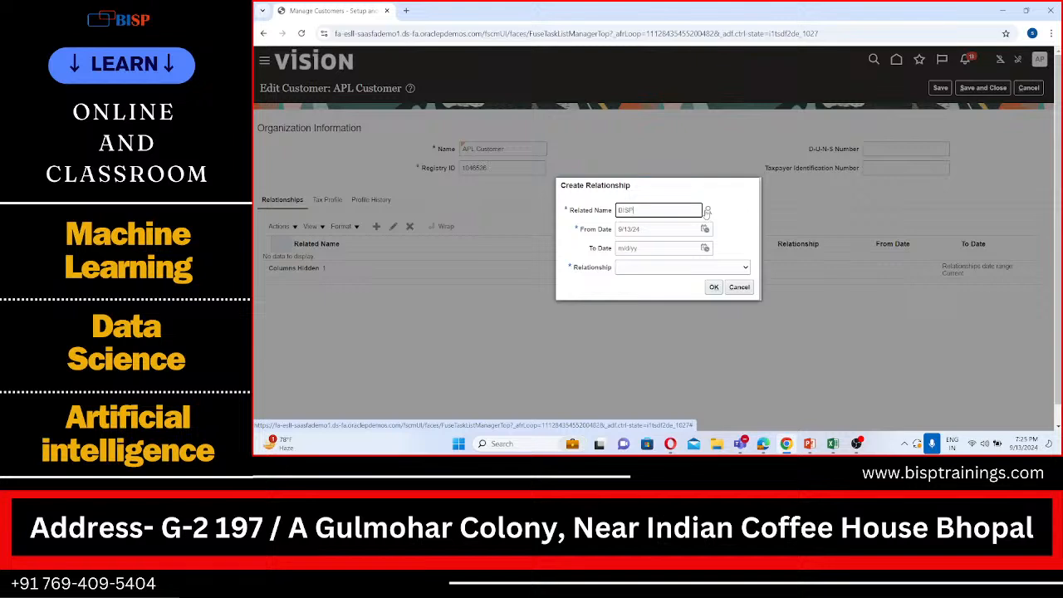
click(706, 211)
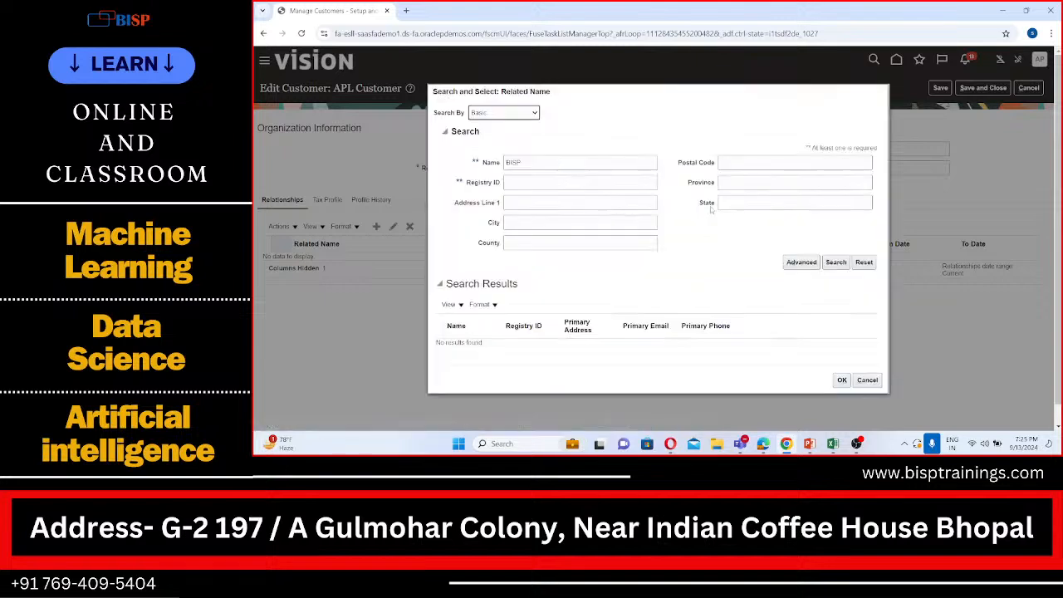
click(867, 381)
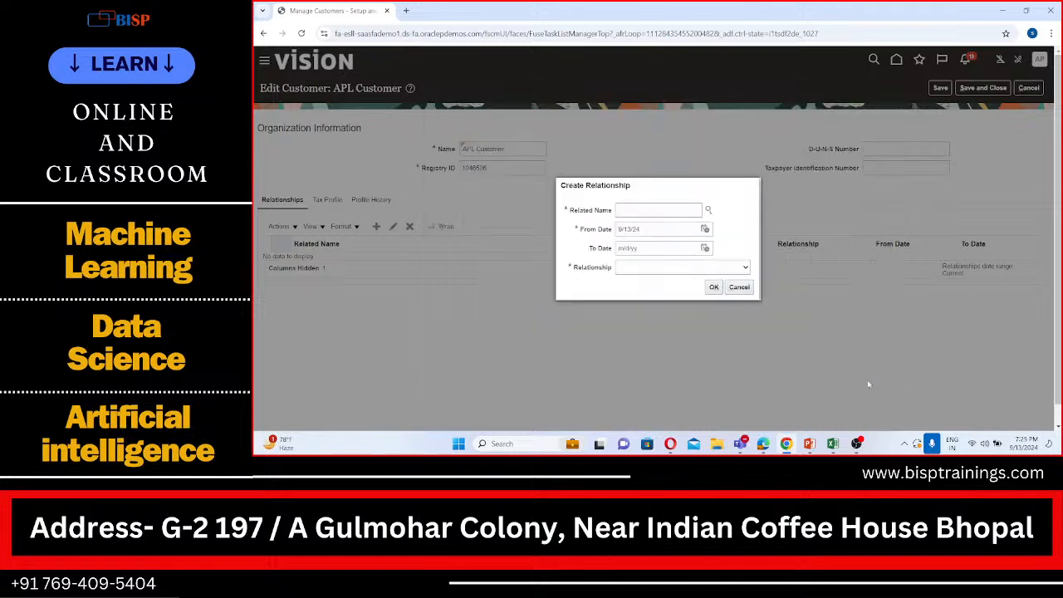
Review the relationship types available for the new relationship and cancel its creation
click(741, 269)
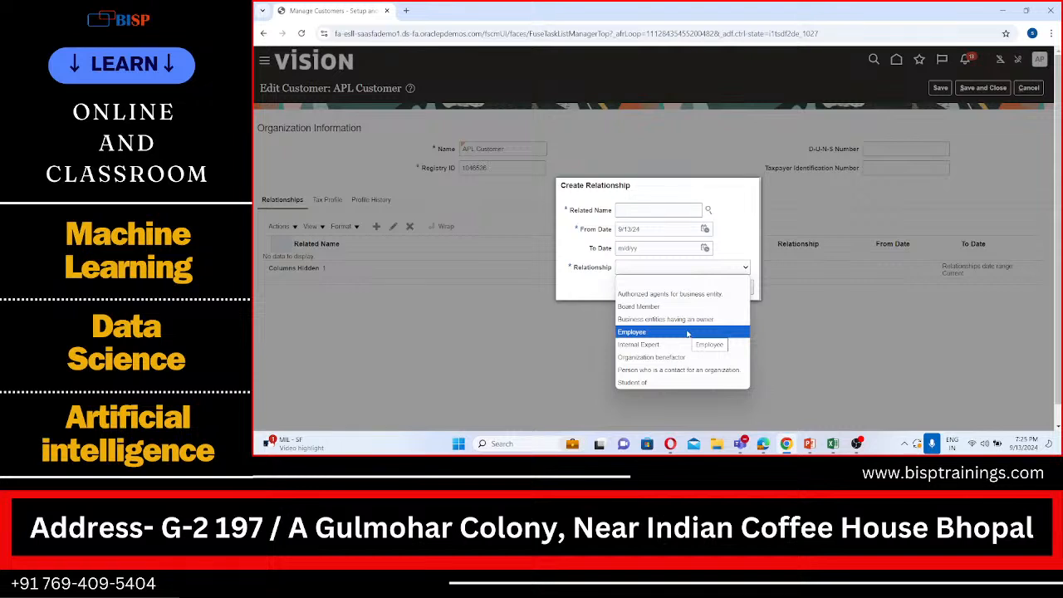
click(1000, 126)
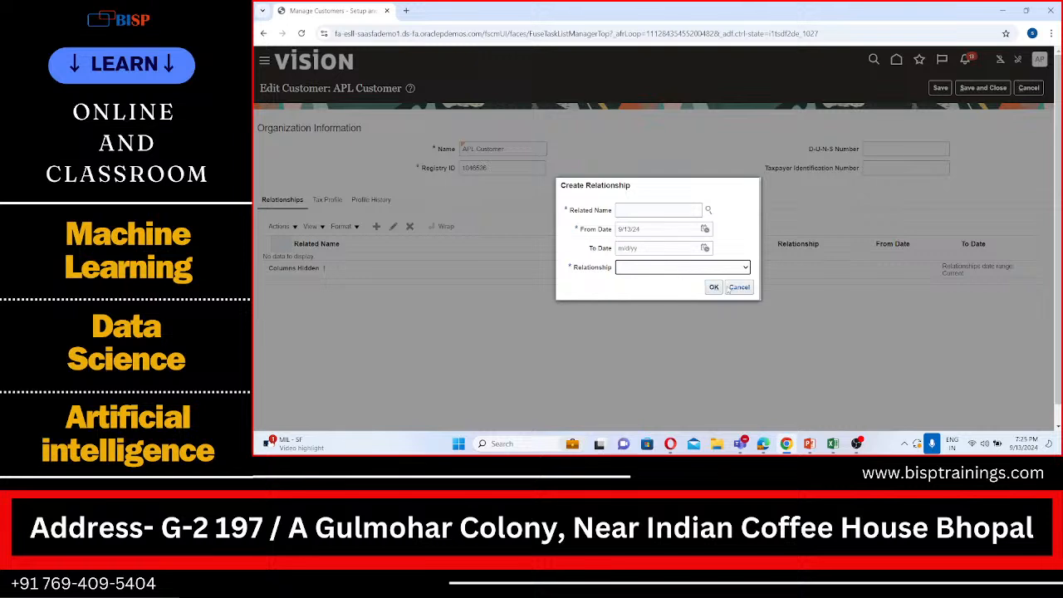
click(729, 289)
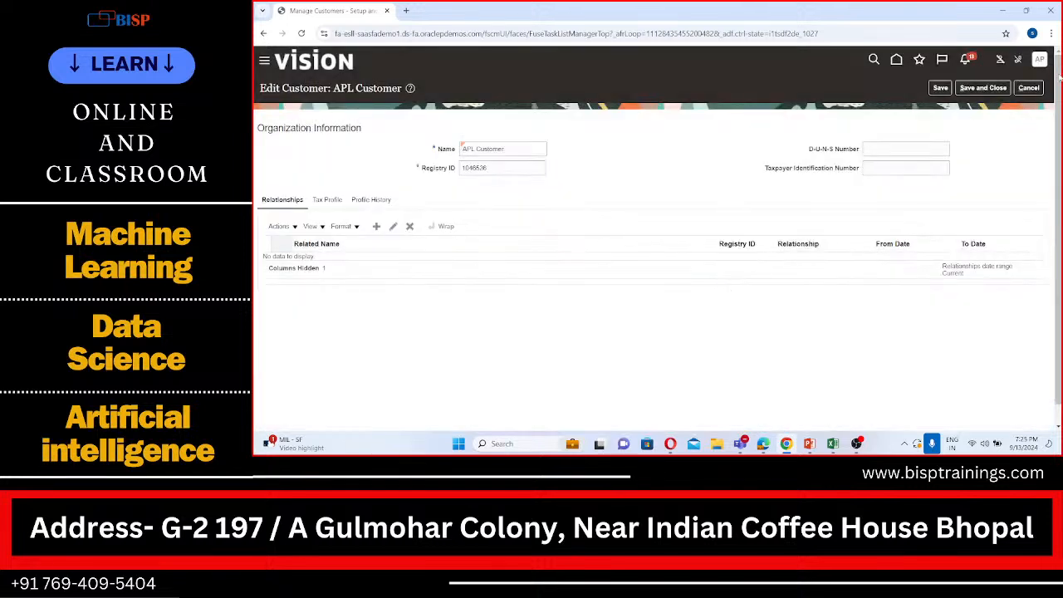
Leave APL Customer without saving, close customer management and reopen the Manage Customers task from the APL_IMPL project
click(1030, 88)
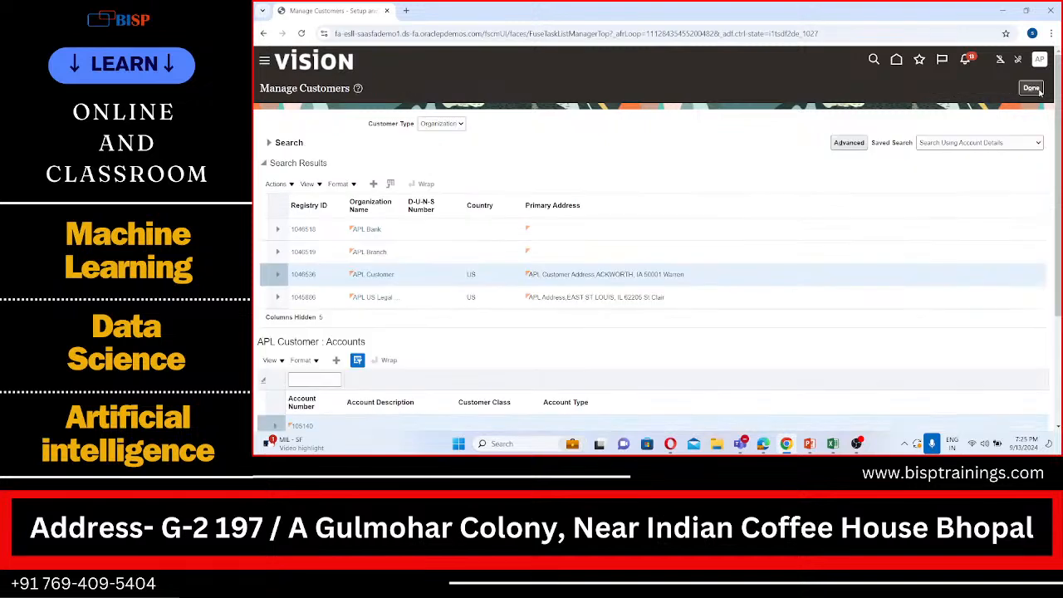
click(1037, 89)
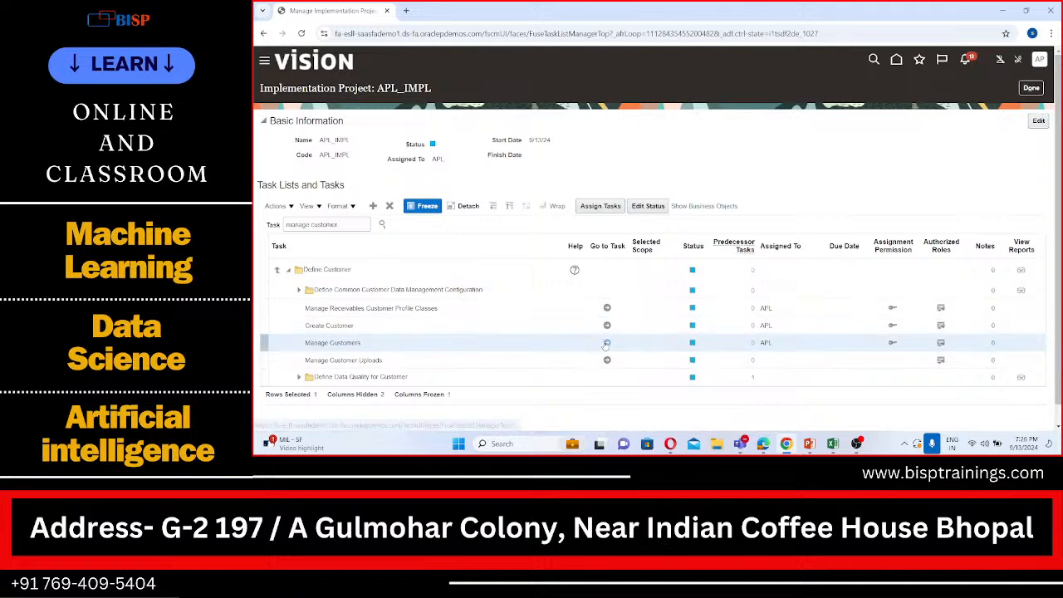
click(606, 343)
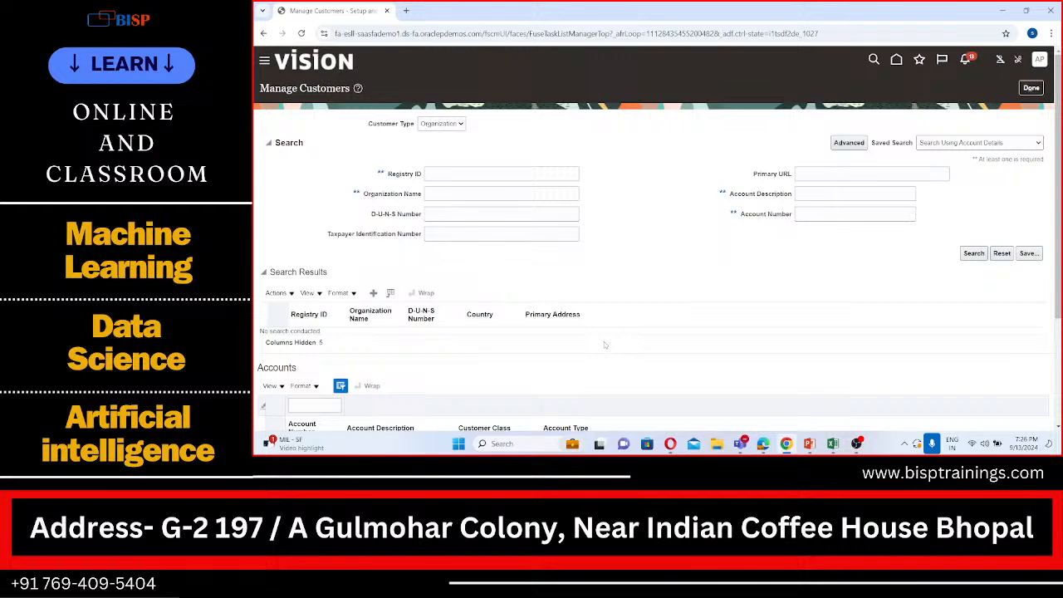
Search for organization customers named APL and open the APL Customer record
click(460, 196)
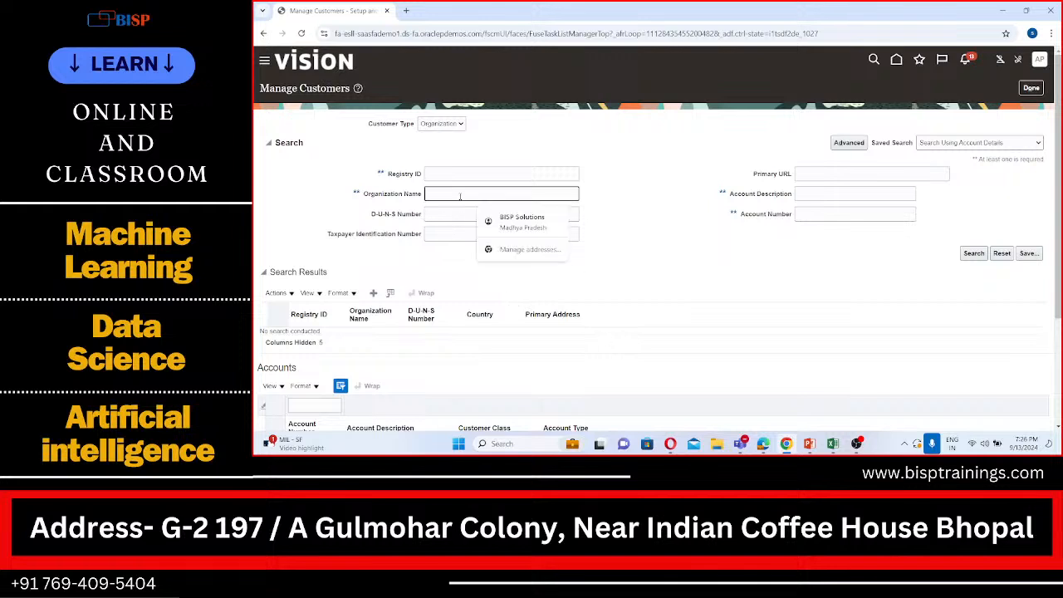
text(APU)
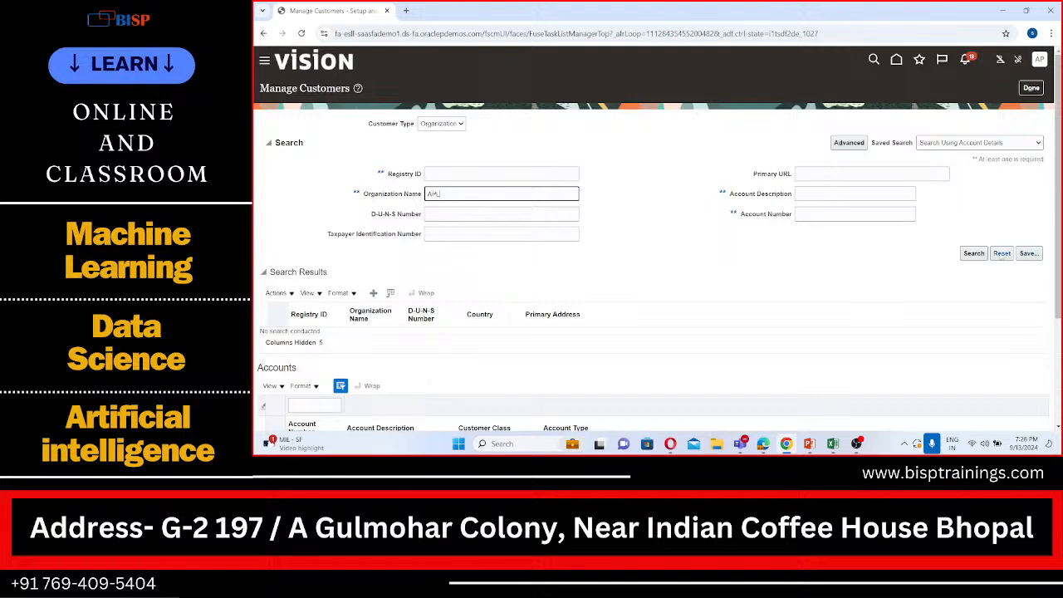
click(980, 254)
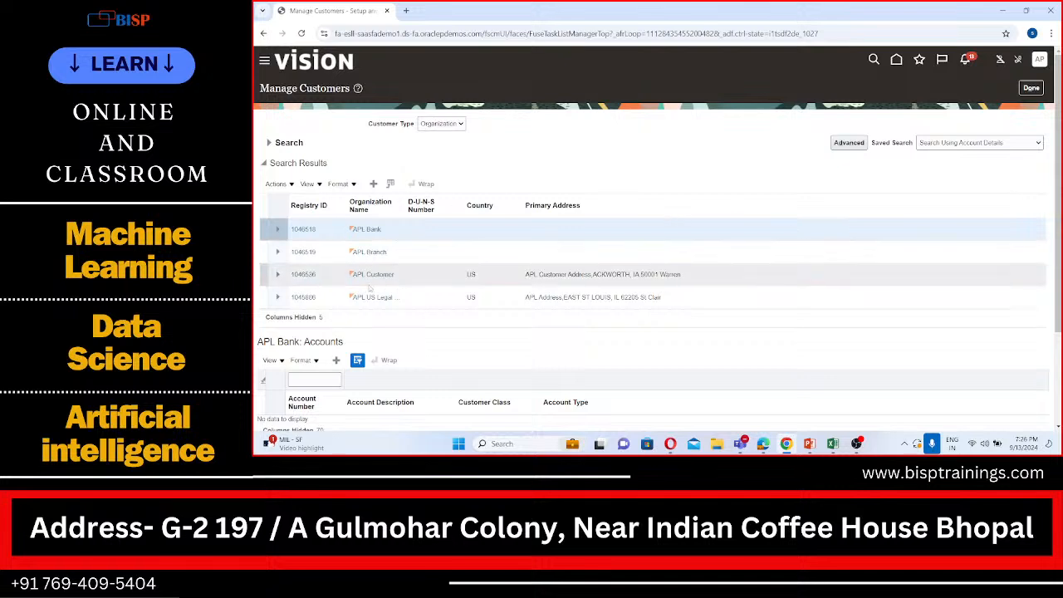
click(303, 274)
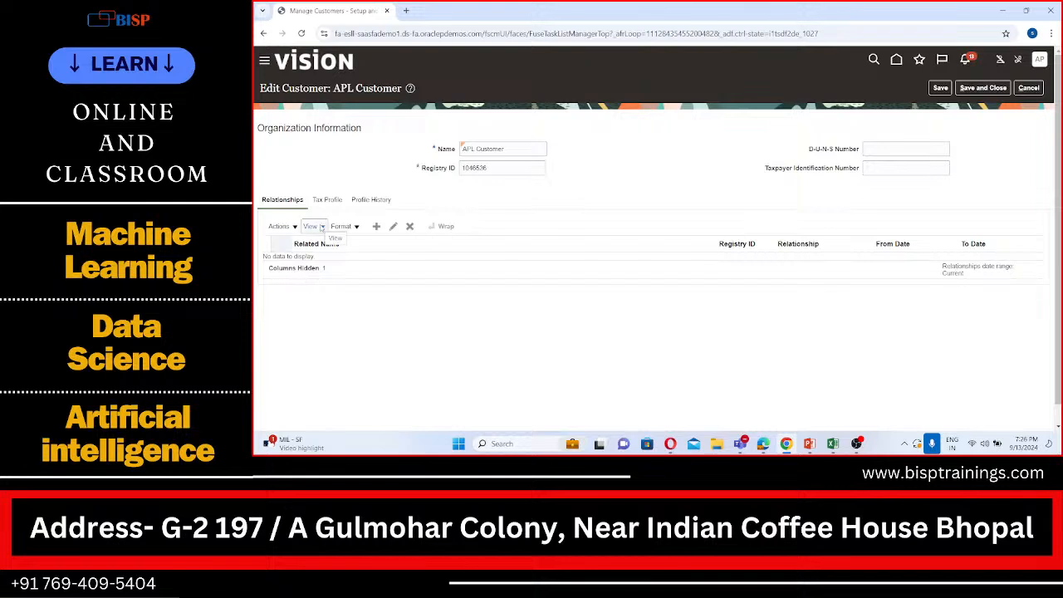
click(394, 229)
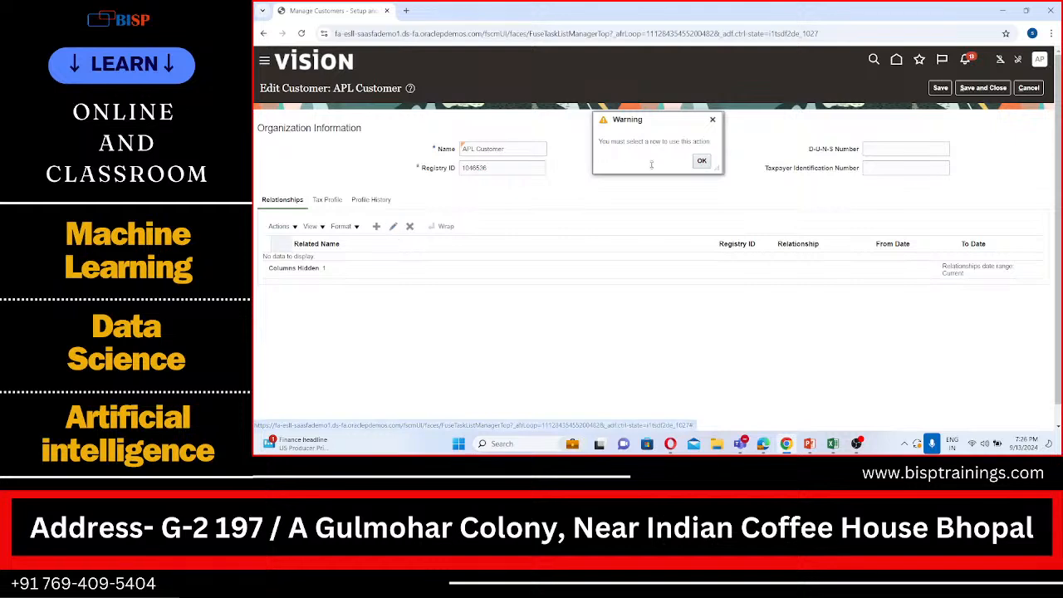
click(702, 162)
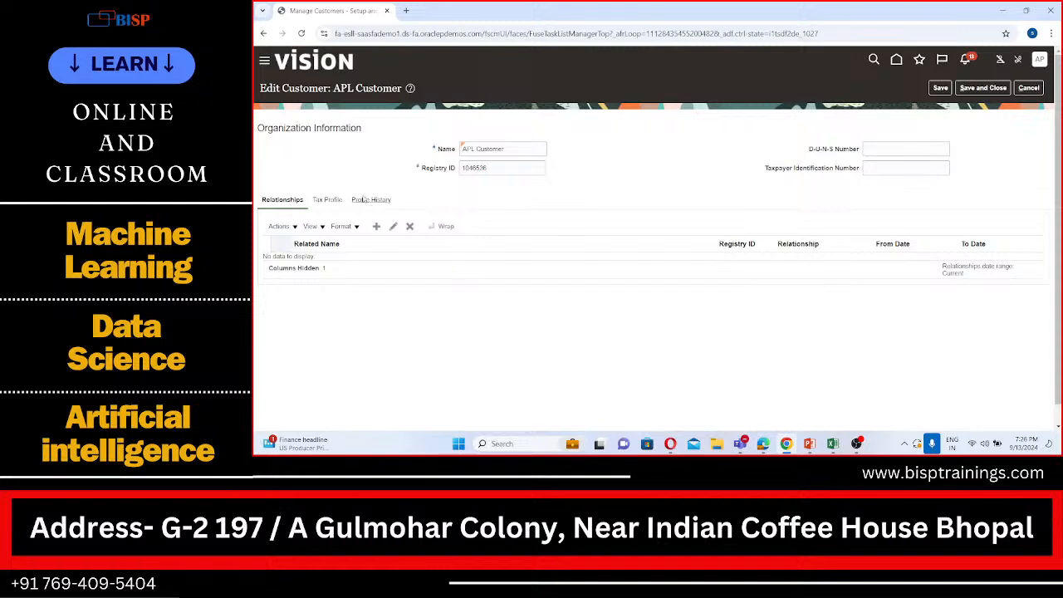
click(377, 228)
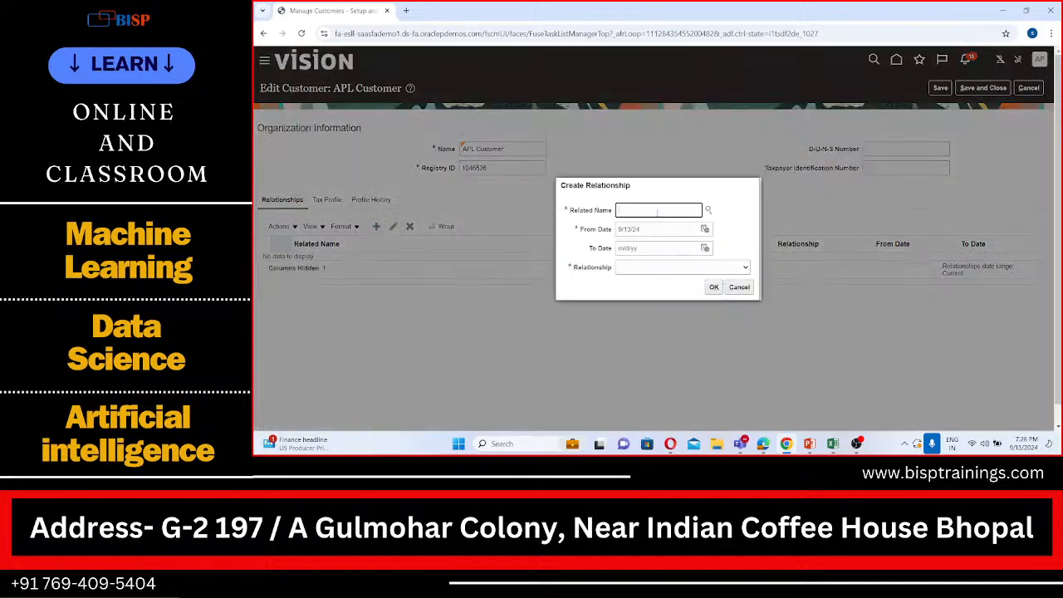
click(708, 211)
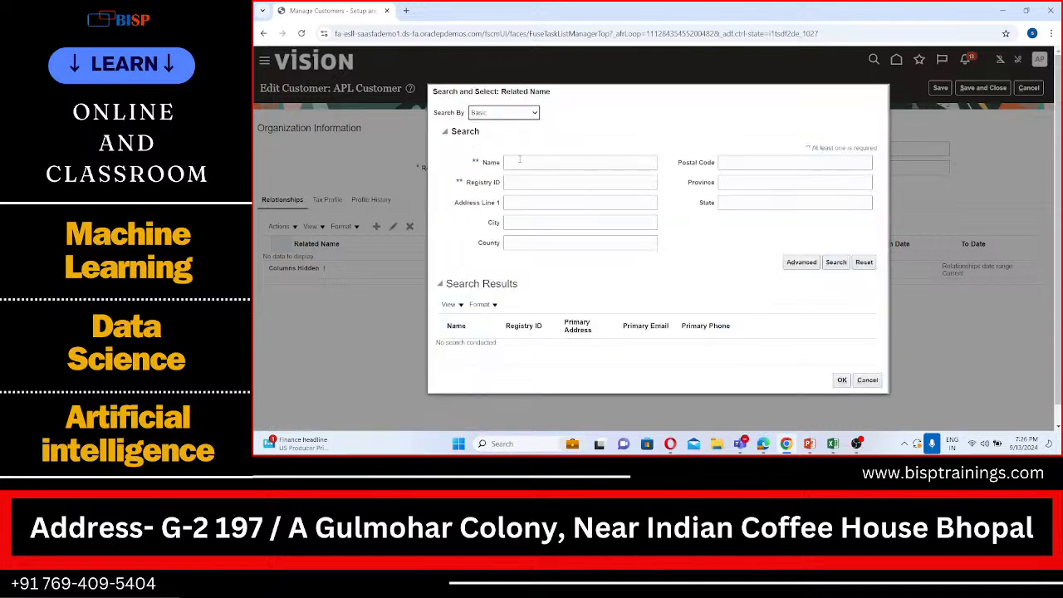
click(519, 114)
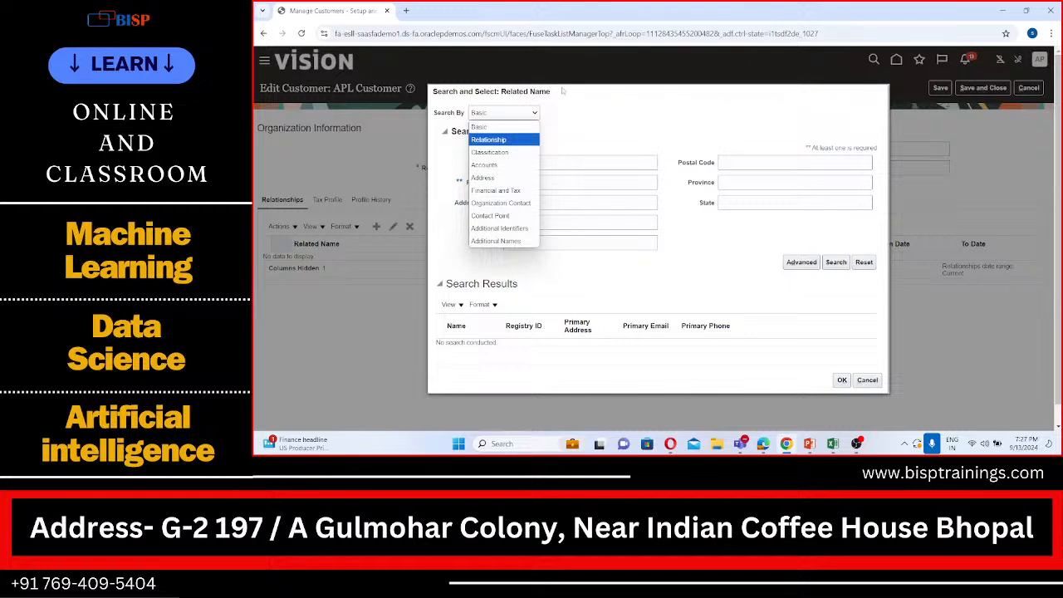
click(866, 379)
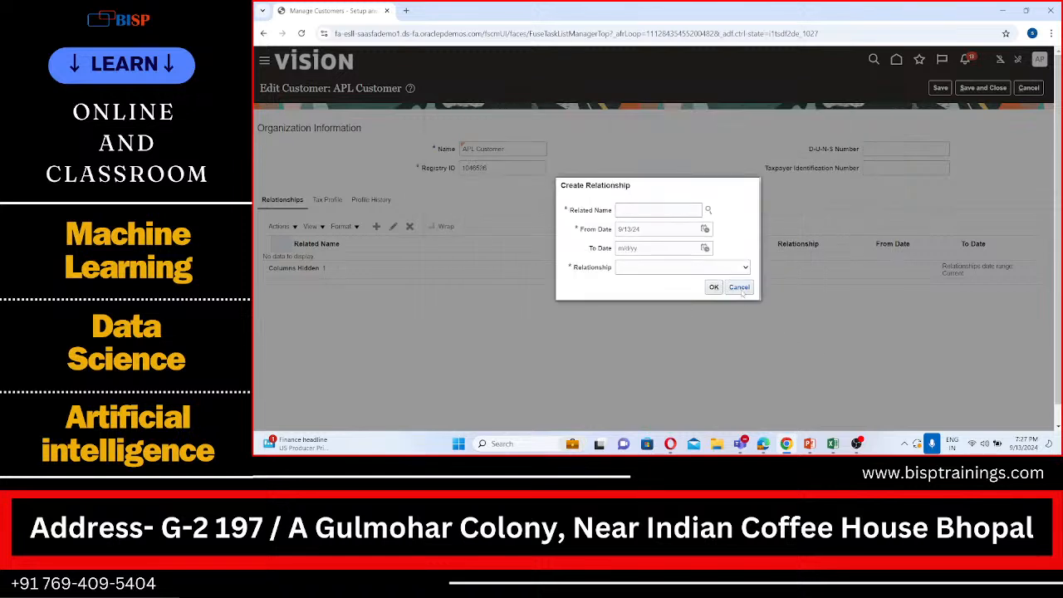
click(739, 288)
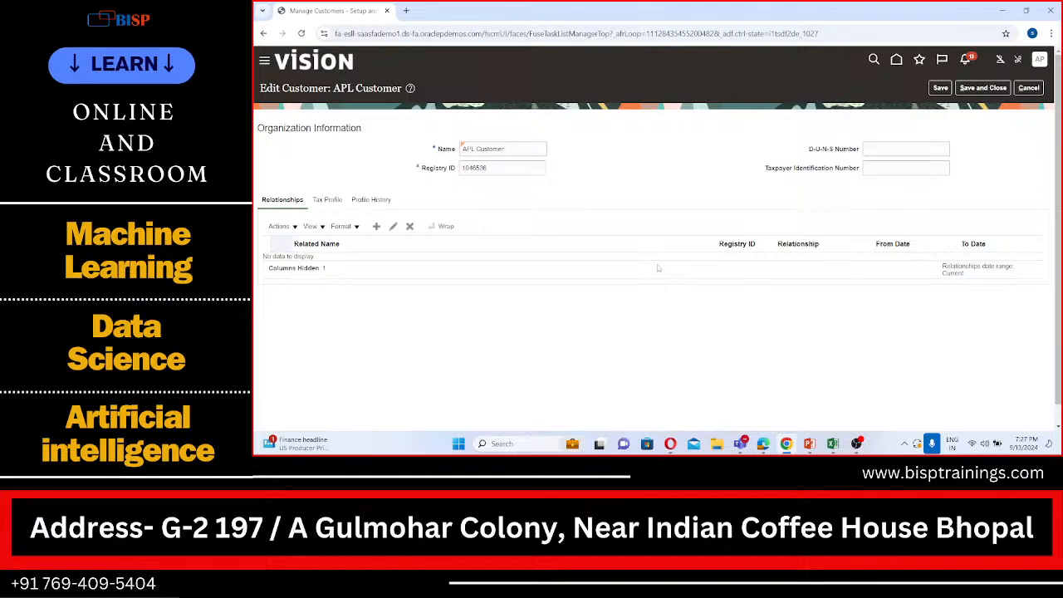
click(1028, 88)
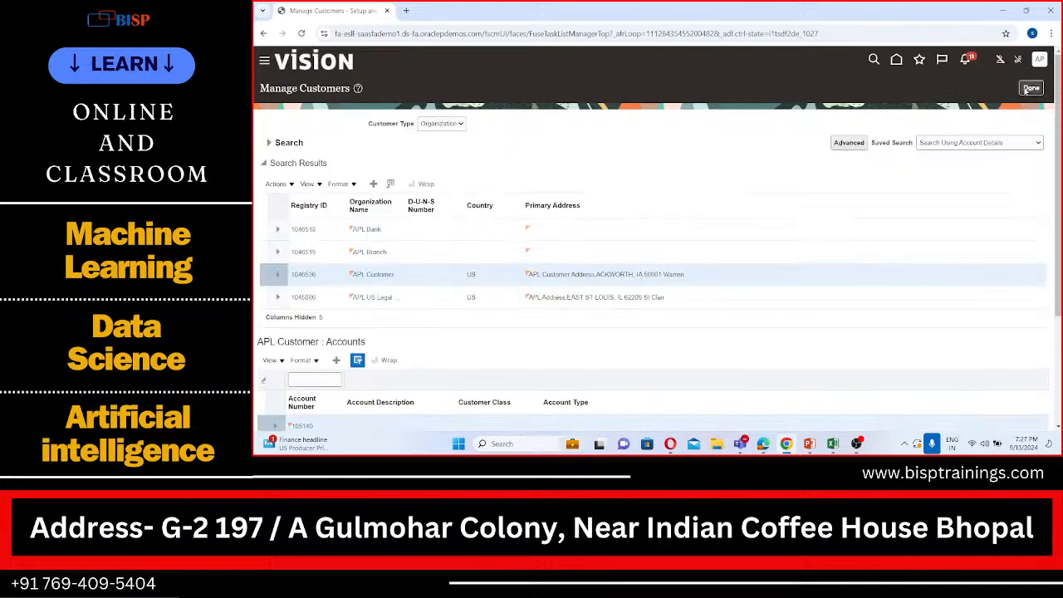
scroll(470, 292, down, 3)
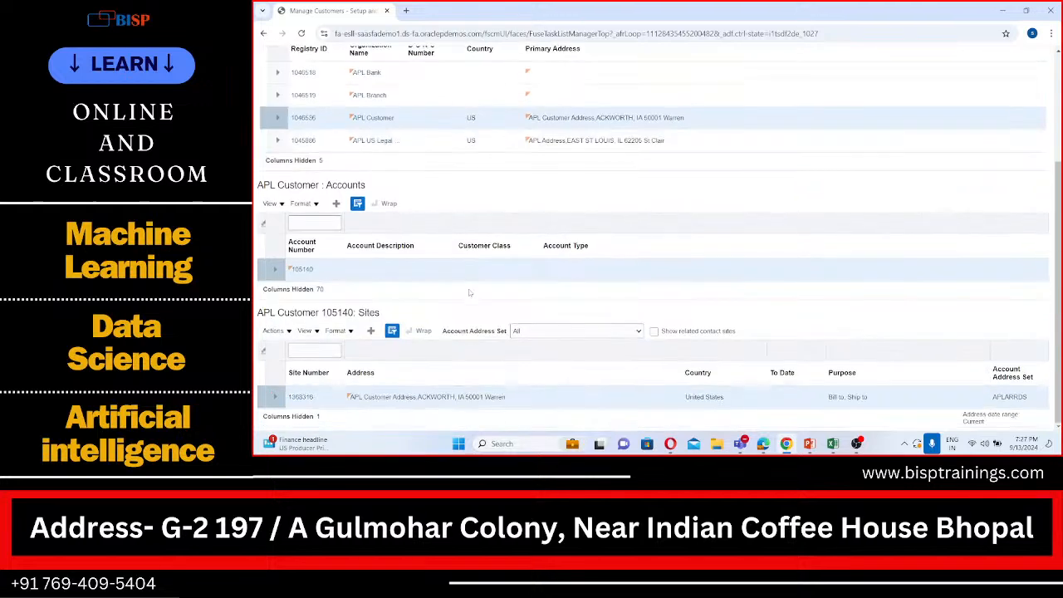
click(303, 270)
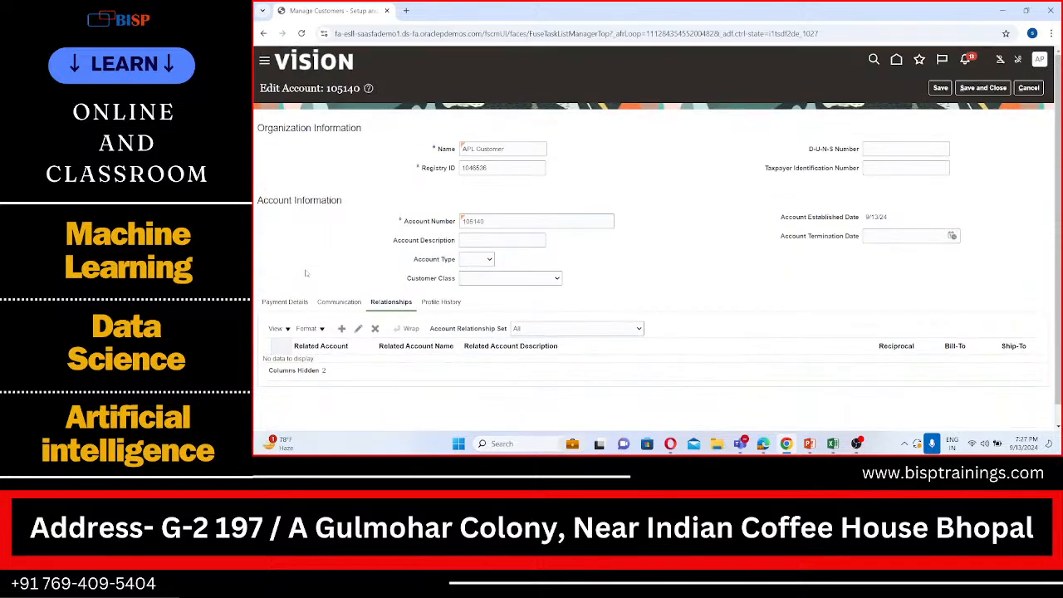
scroll(351, 291, down, 1)
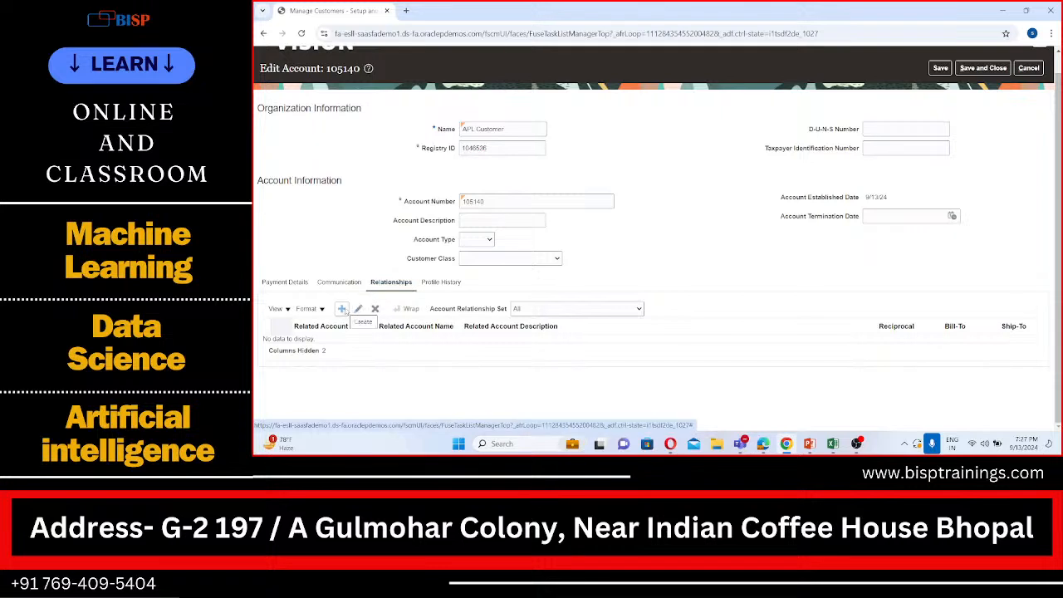
click(342, 309)
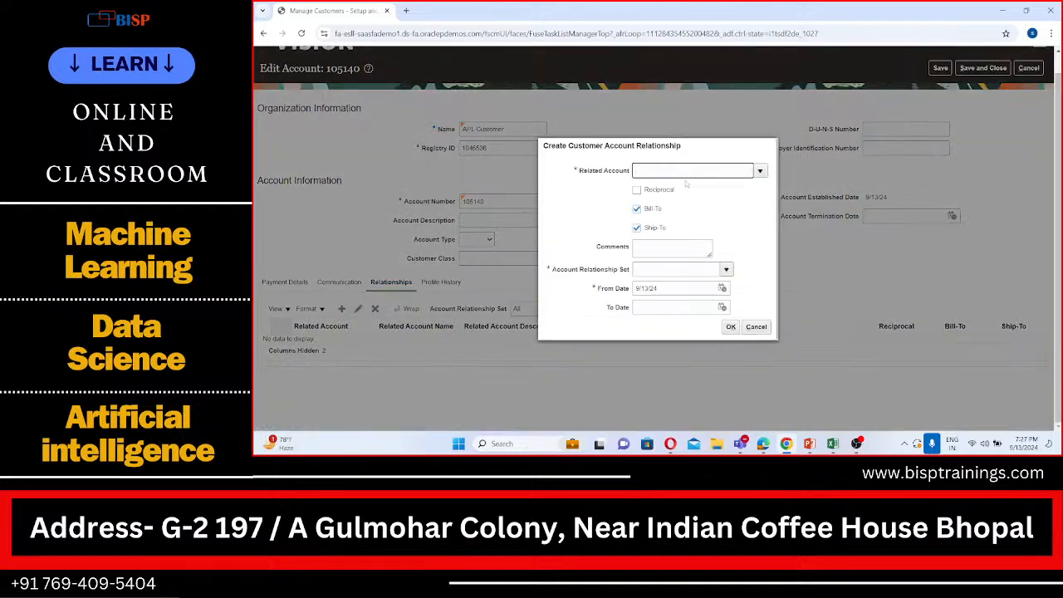
text(105144)
click(637, 189)
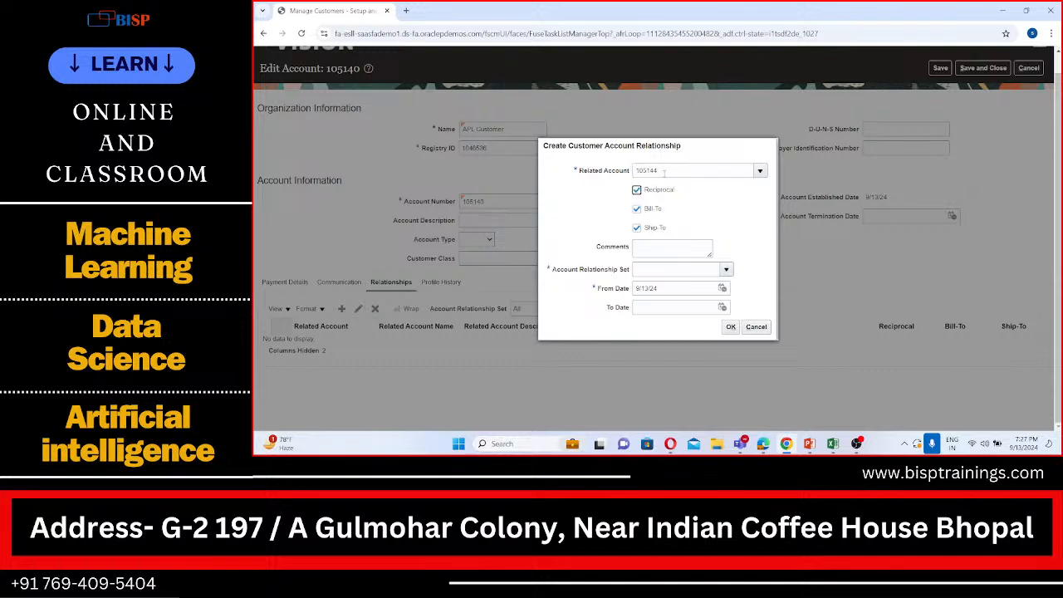
double_click(663, 171)
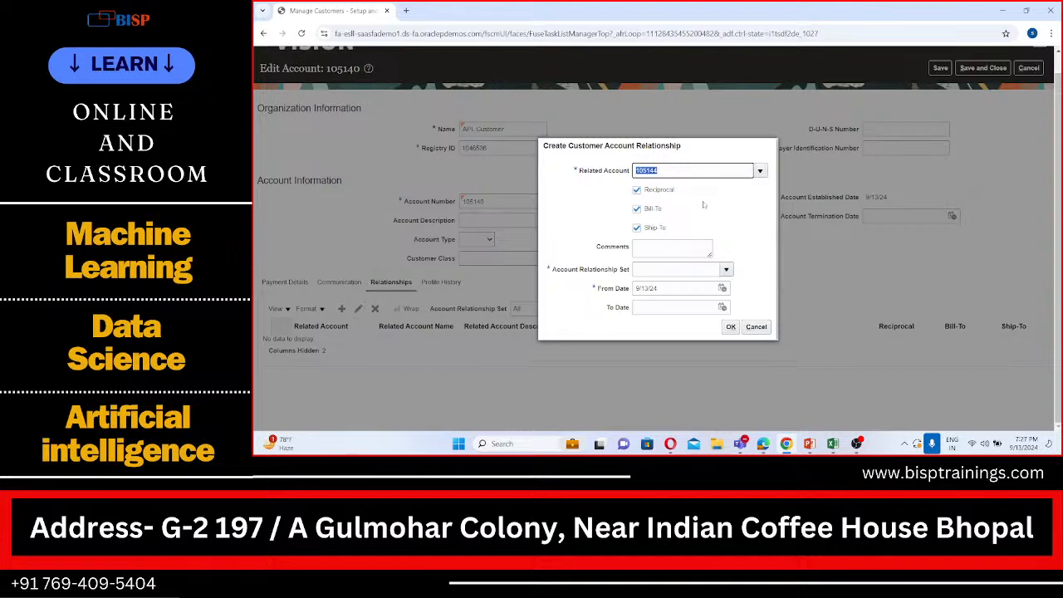
click(703, 204)
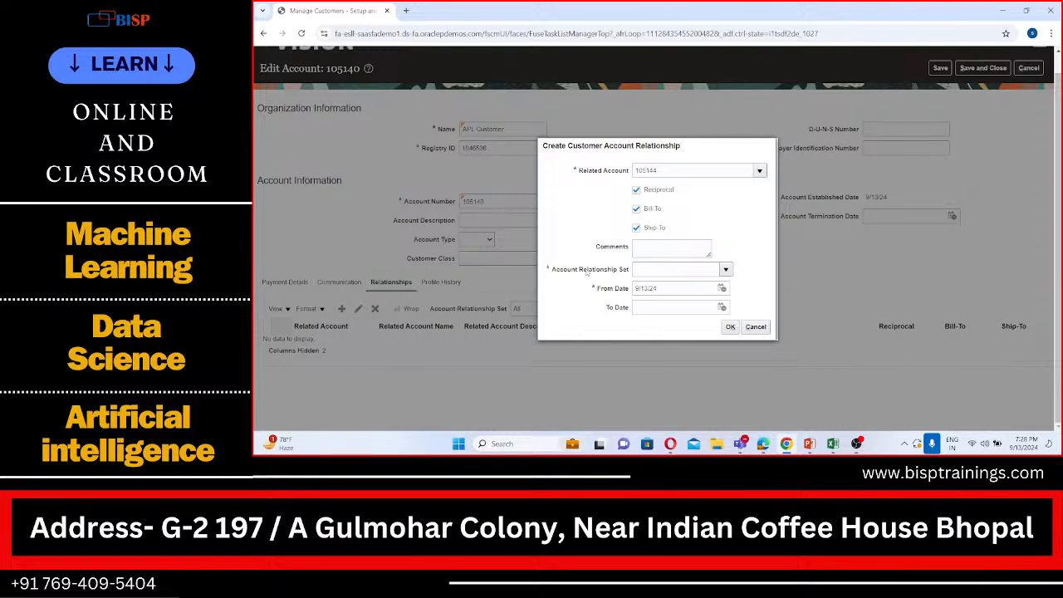
Assign the APLARRDS account relationship set to the new relationship, save and close the account, and leave customer management
click(661, 271)
text(API)
click(726, 269)
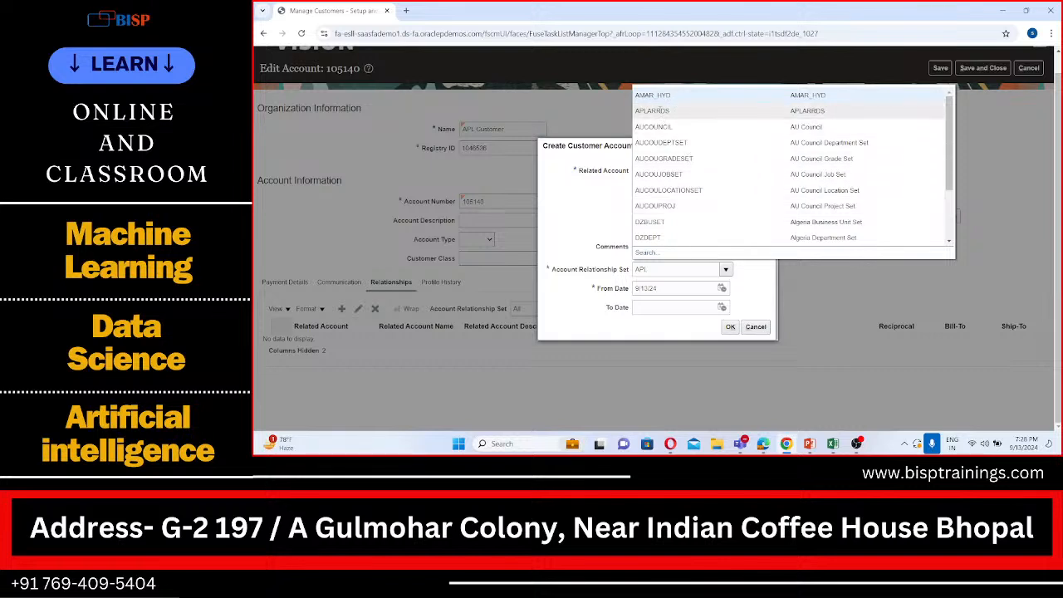
click(659, 110)
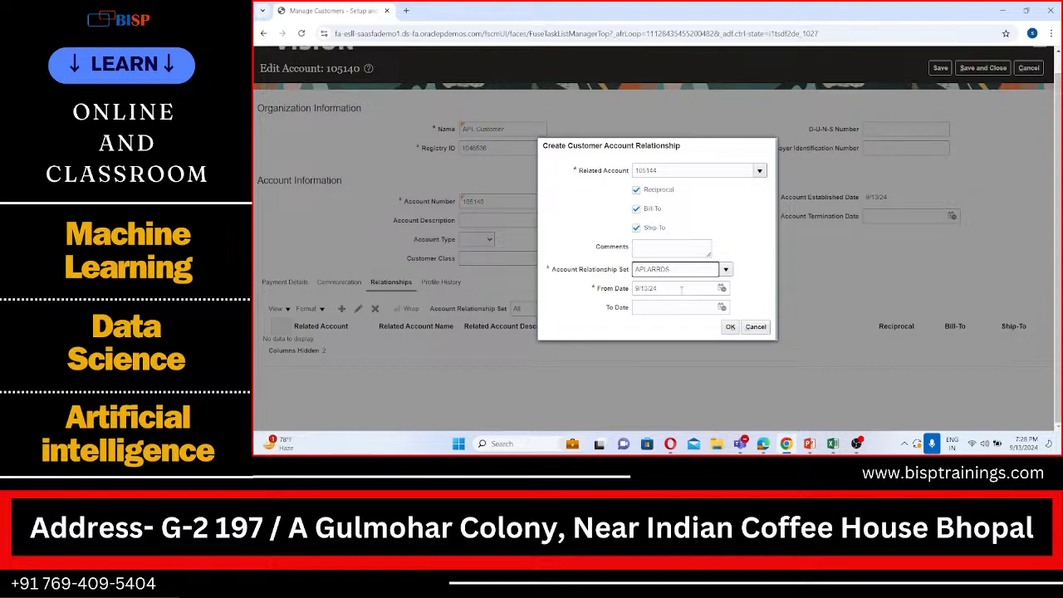
click(731, 327)
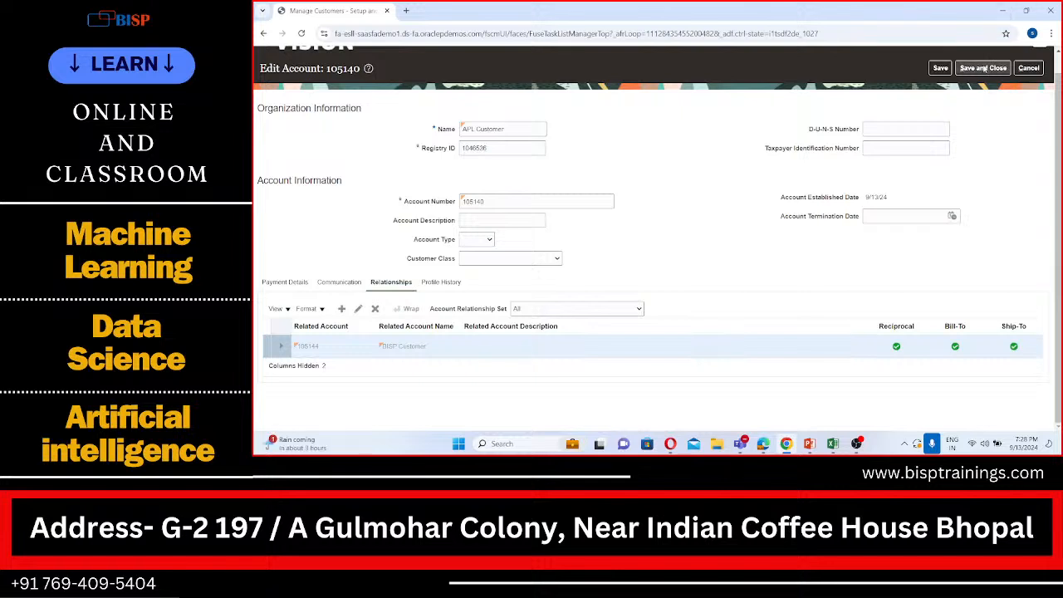
click(984, 68)
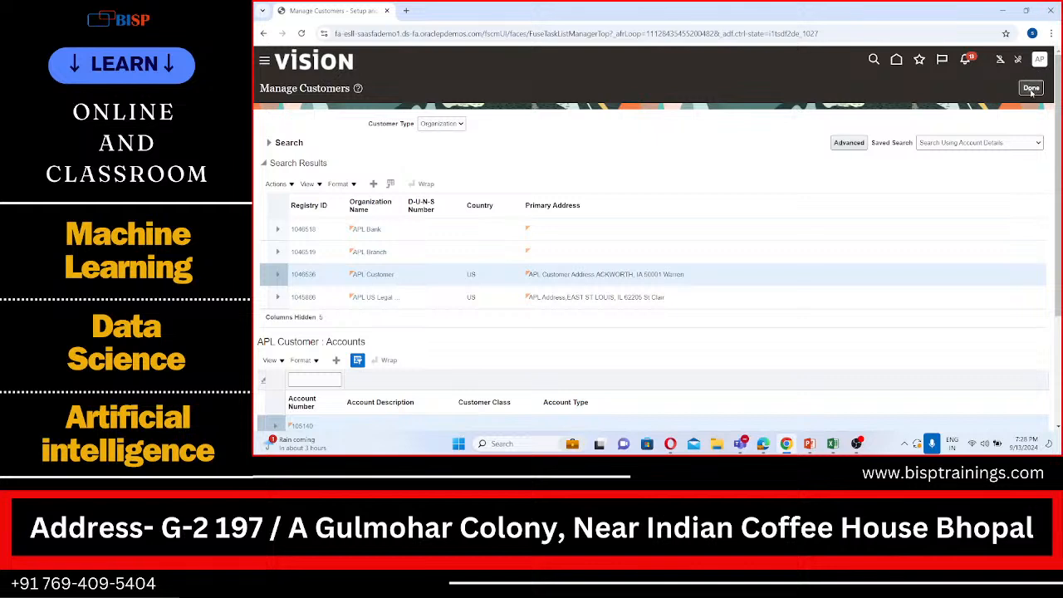
click(1031, 89)
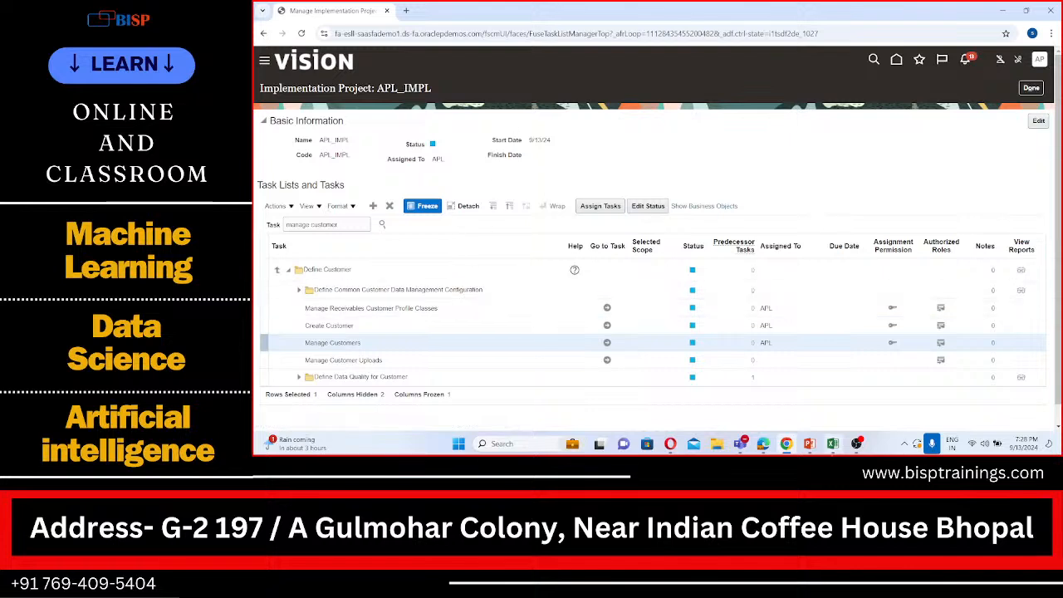
Switch to the AR Practical Sheet in Excel and enter "Transaction by APL and Payment by BISP" in cell B55
click(832, 444)
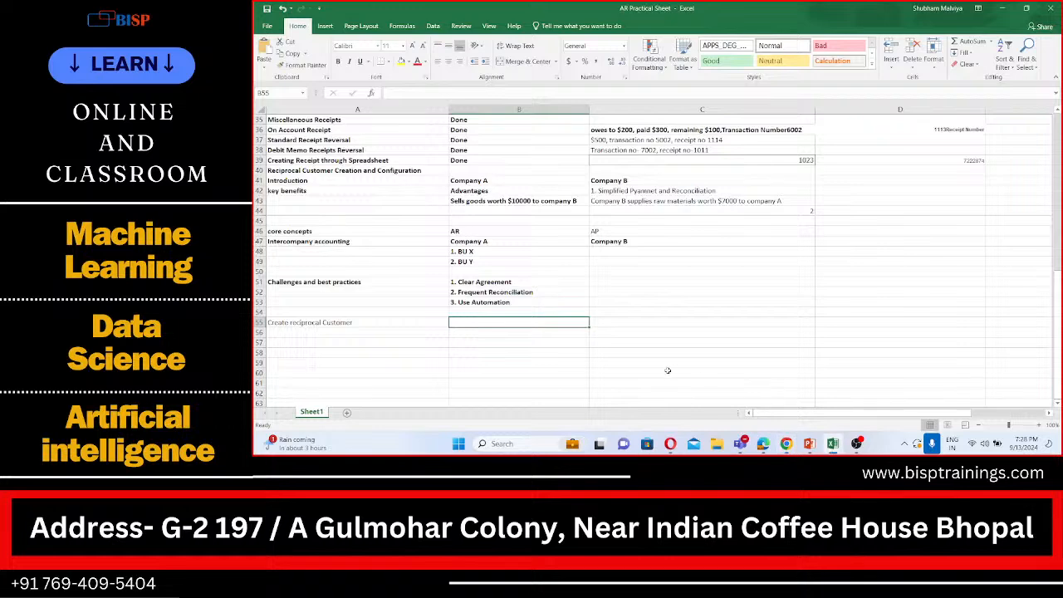
text(Tra)
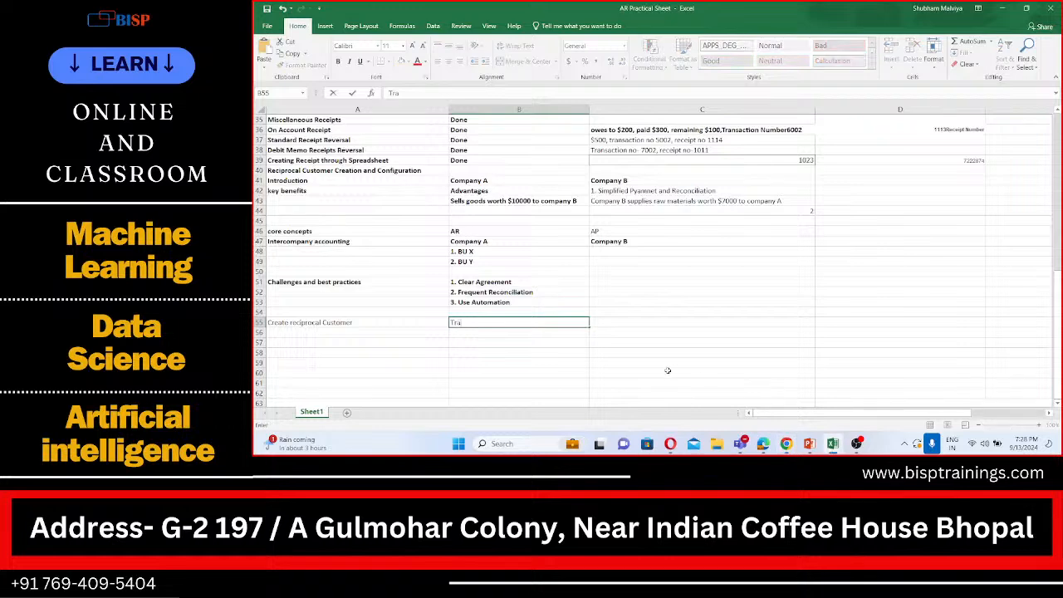
text(sa)
key(BackSpace)
key(BackSpace)
text(nsaction by API and Pa)
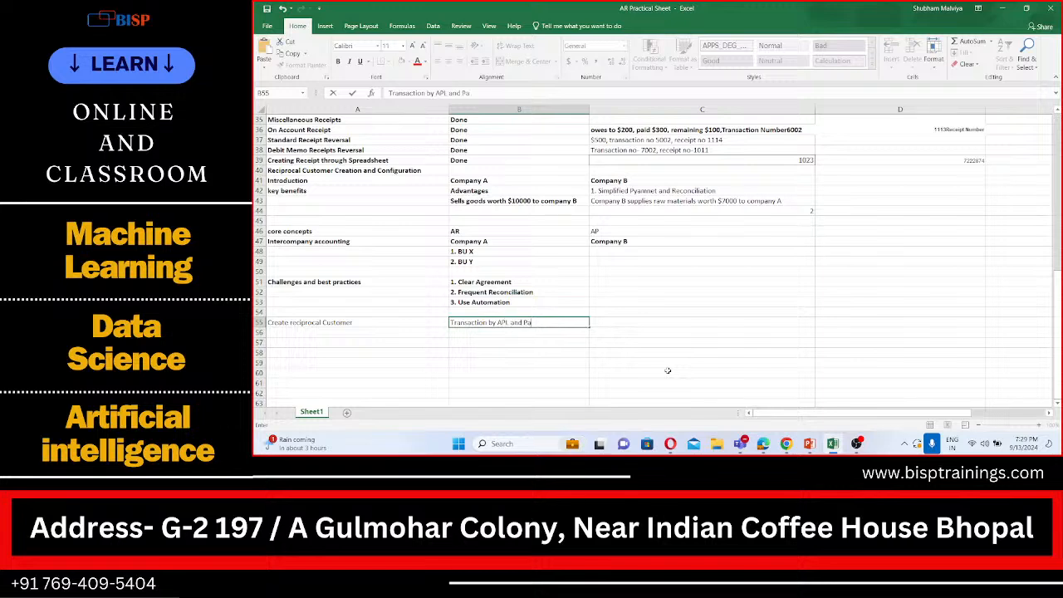
text(yment by BISP)
scroll(483, 345, down, 1)
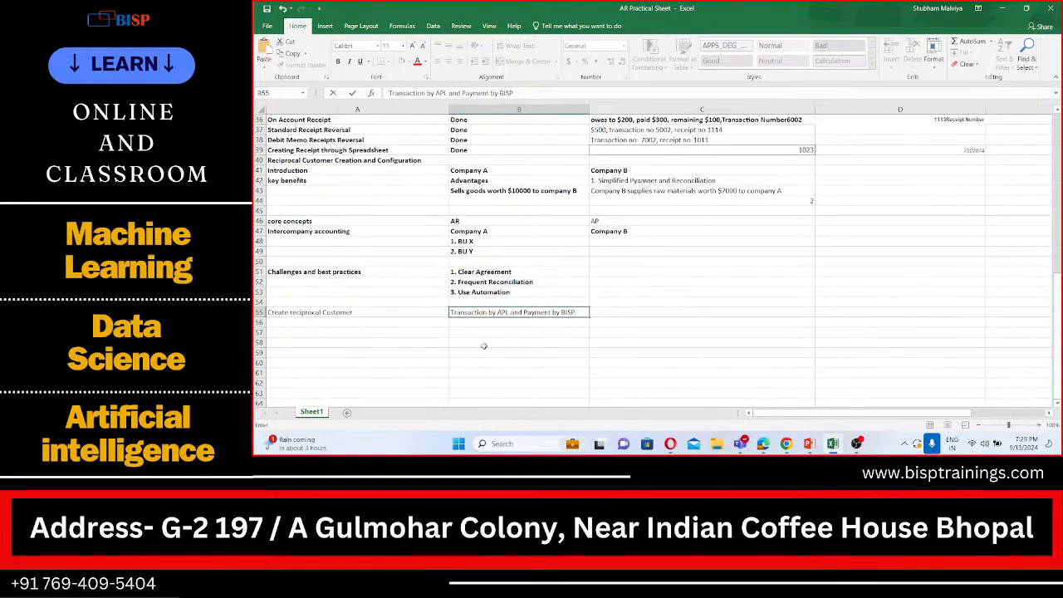
scroll(483, 346, down, 2)
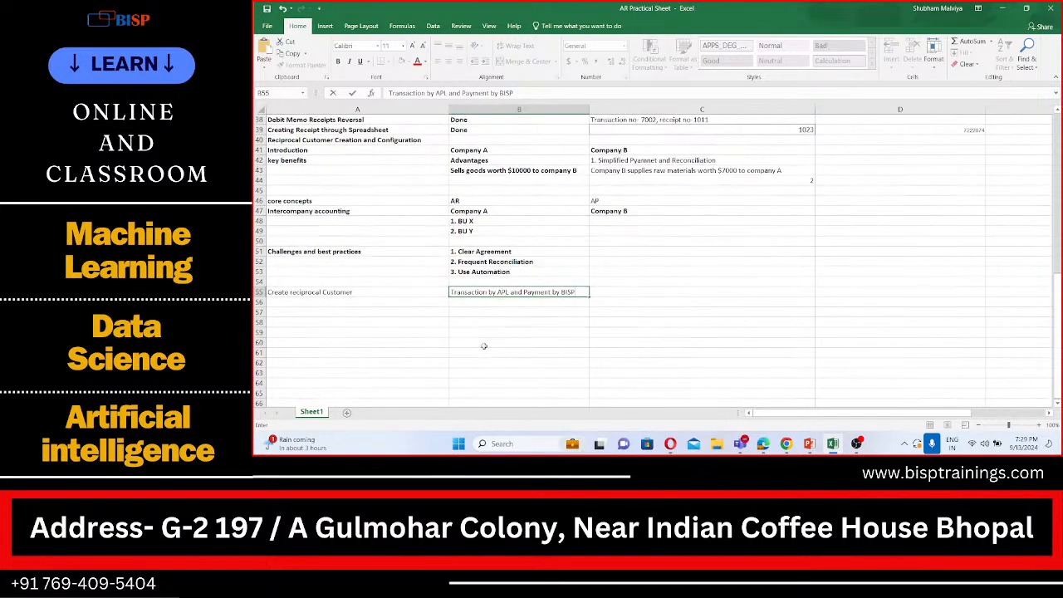
Switch to Oracle Fusion in Chrome, open the Receivables Billing work area and start creating a new transaction
click(786, 443)
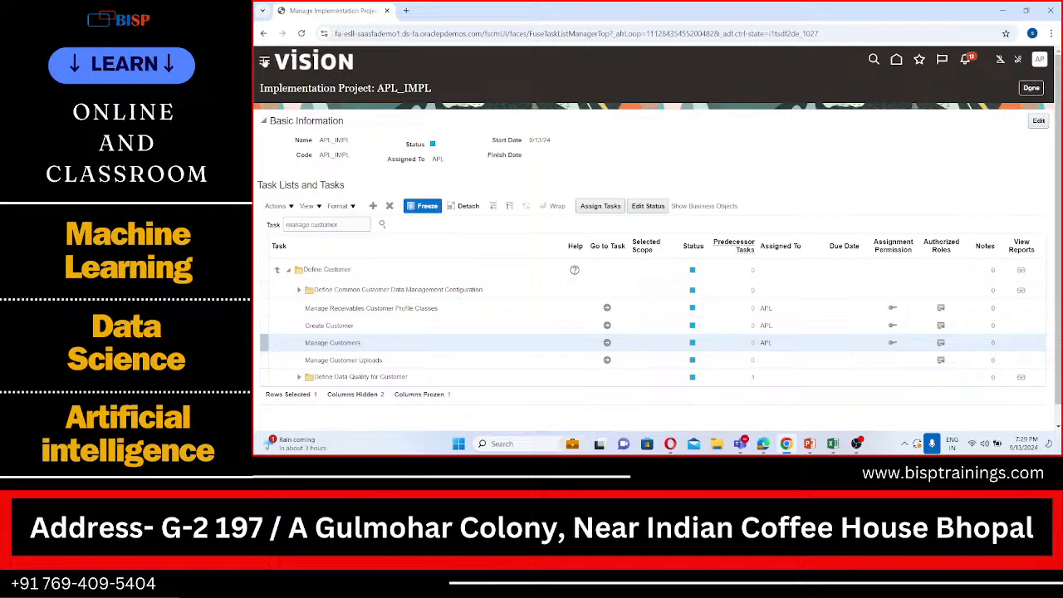
click(264, 61)
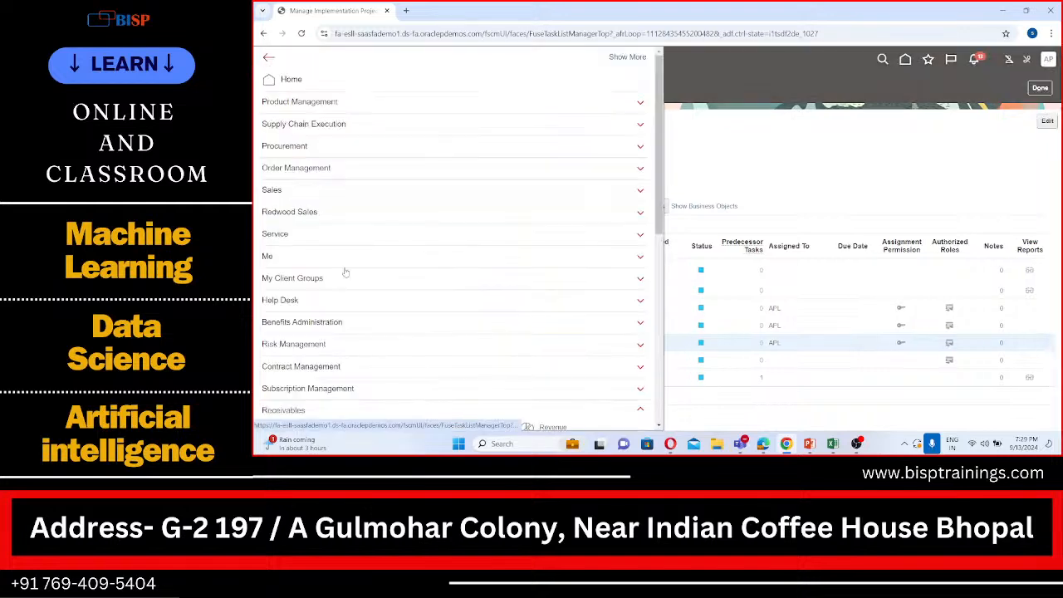
scroll(369, 341, down, 3)
scroll(369, 339, down, 1)
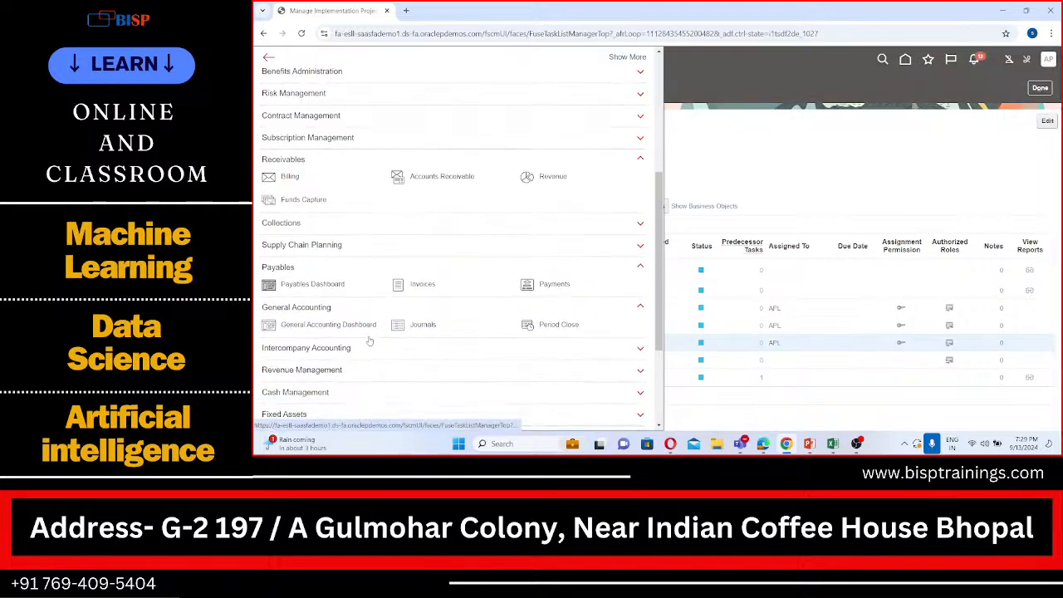
click(286, 177)
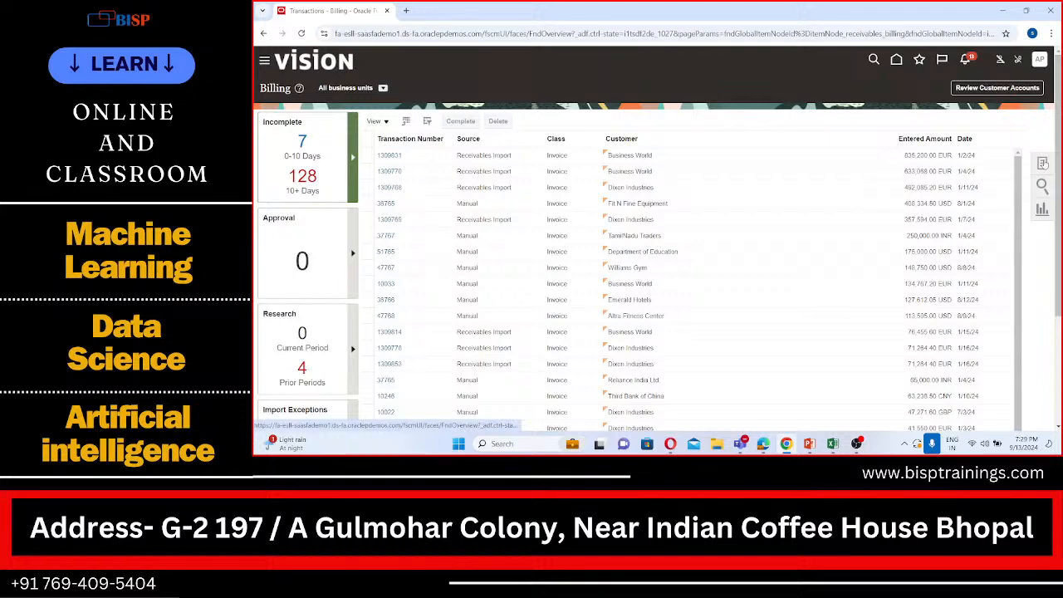
click(1042, 163)
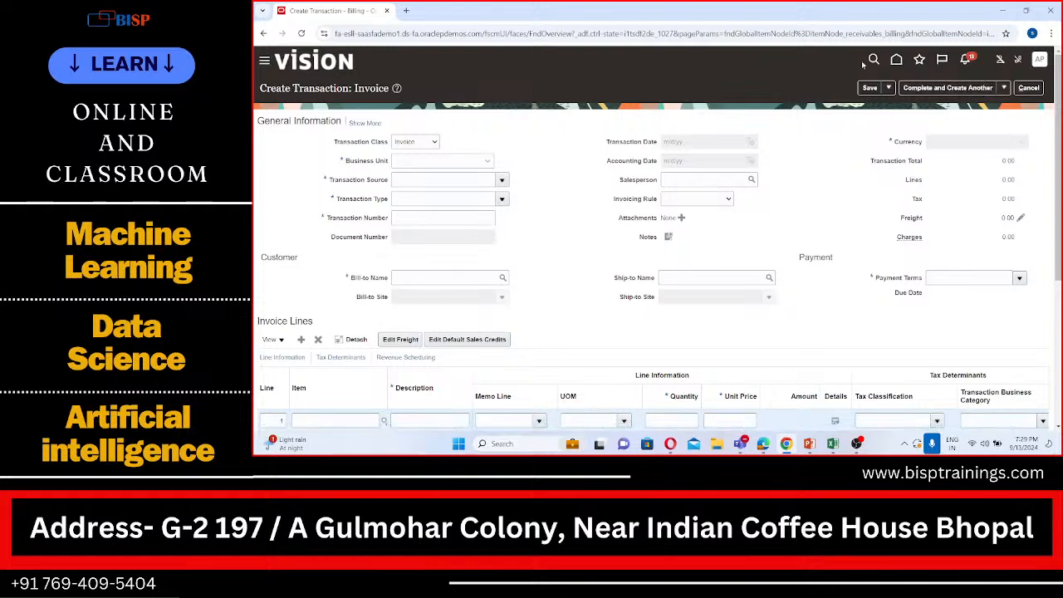
Set the invoice's business unit to APL US Business Unit, and both its transaction source and transaction type to APL Invoice
click(486, 162)
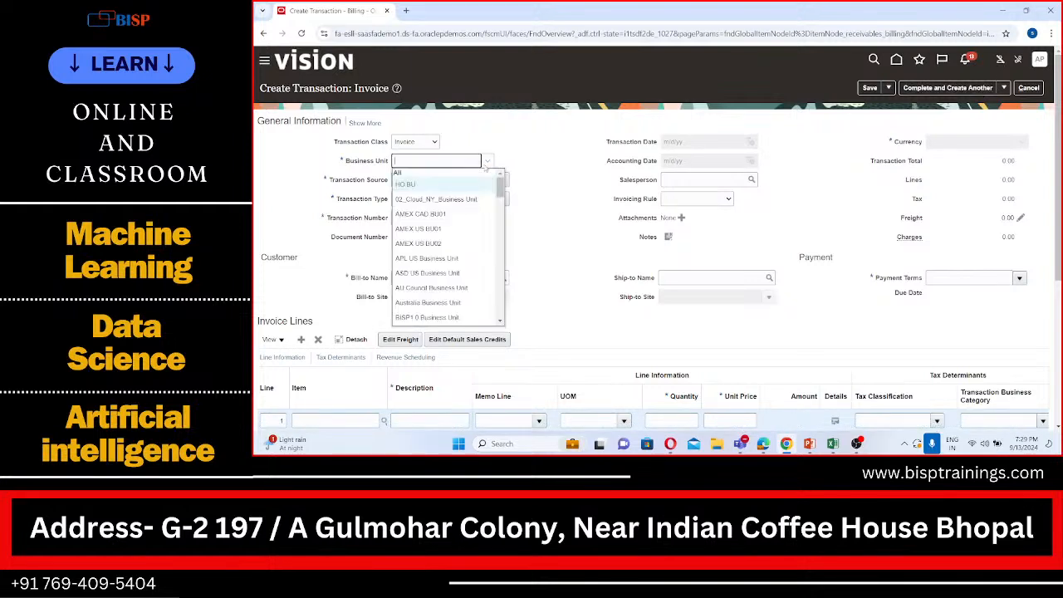
click(431, 259)
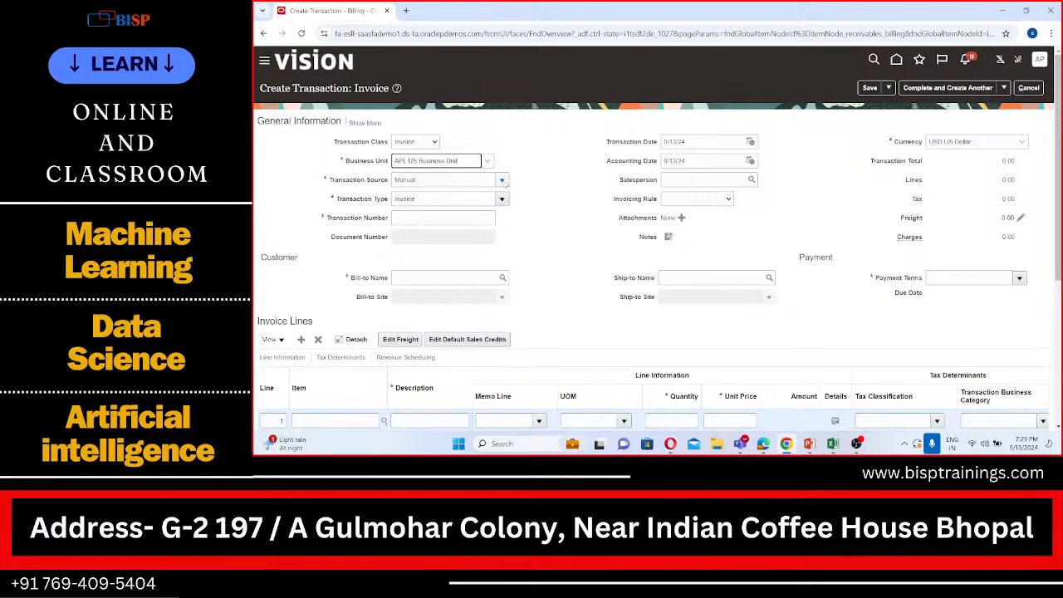
click(503, 181)
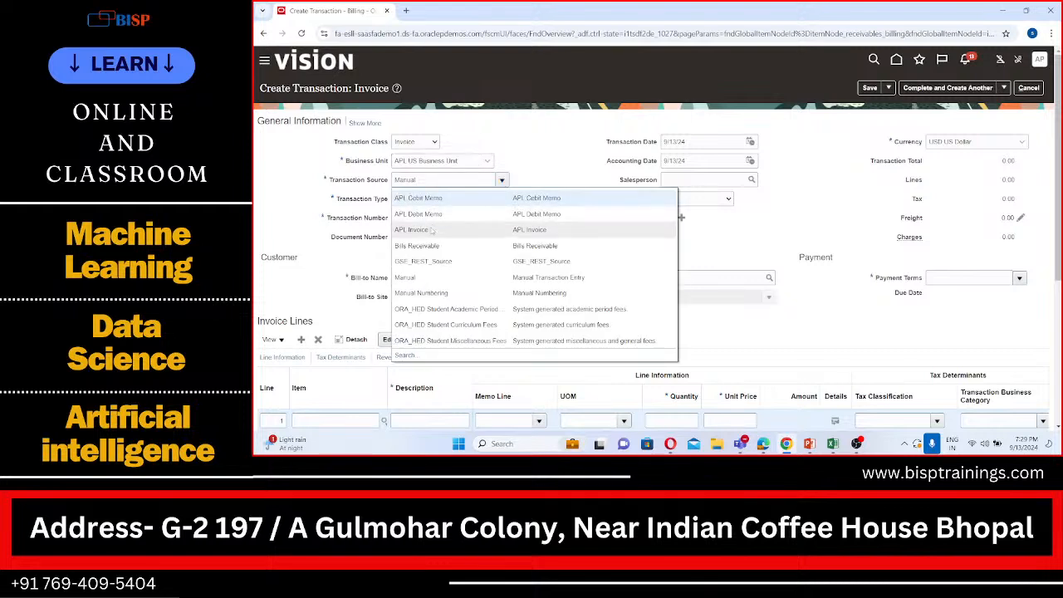
click(431, 226)
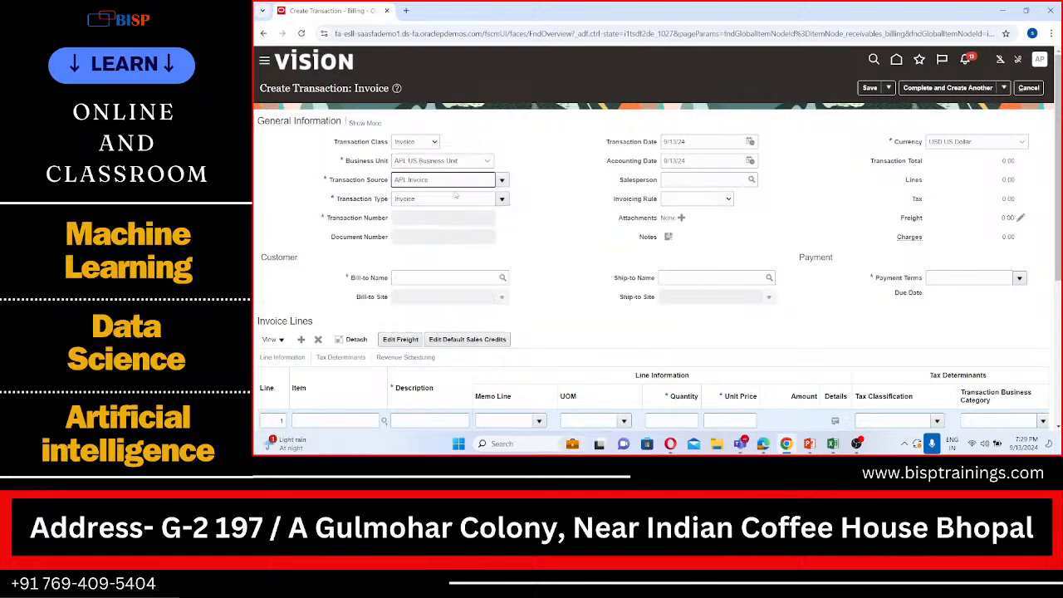
click(502, 200)
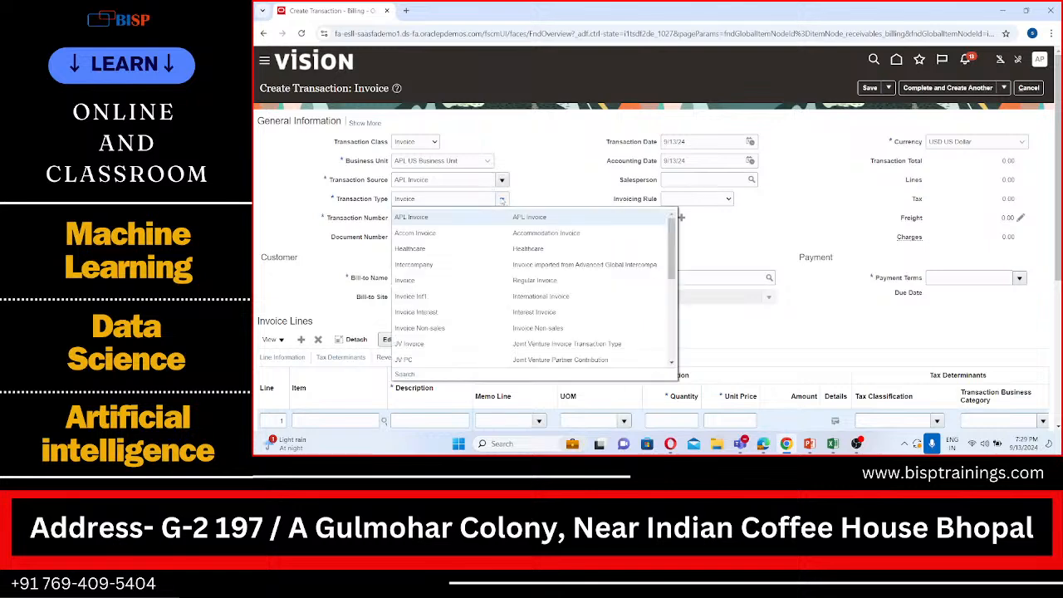
click(455, 219)
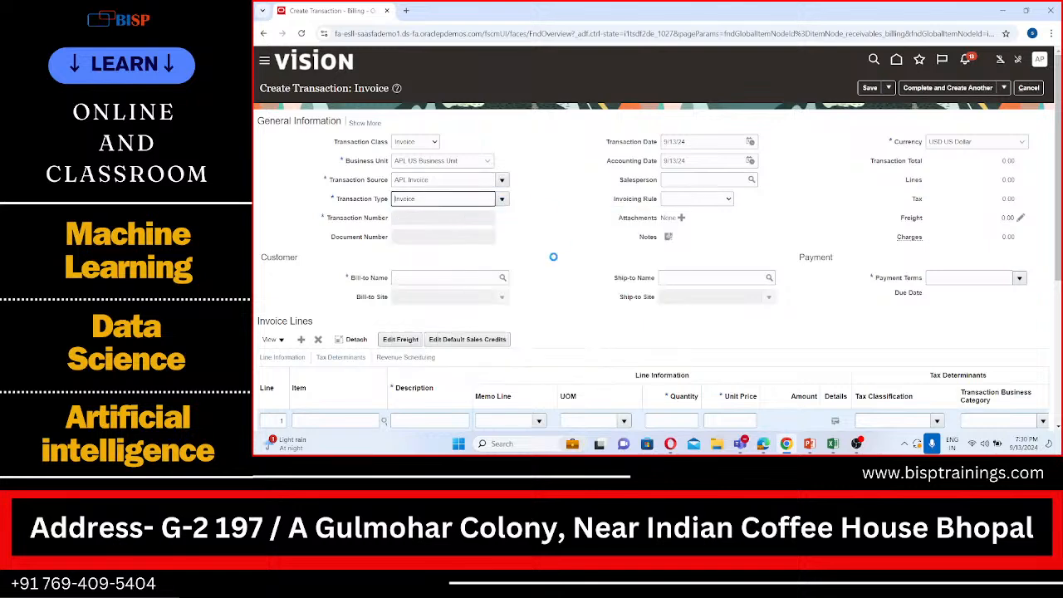
Set APL Customer as the invoice's bill-to customer
scroll(553, 256, down, 1)
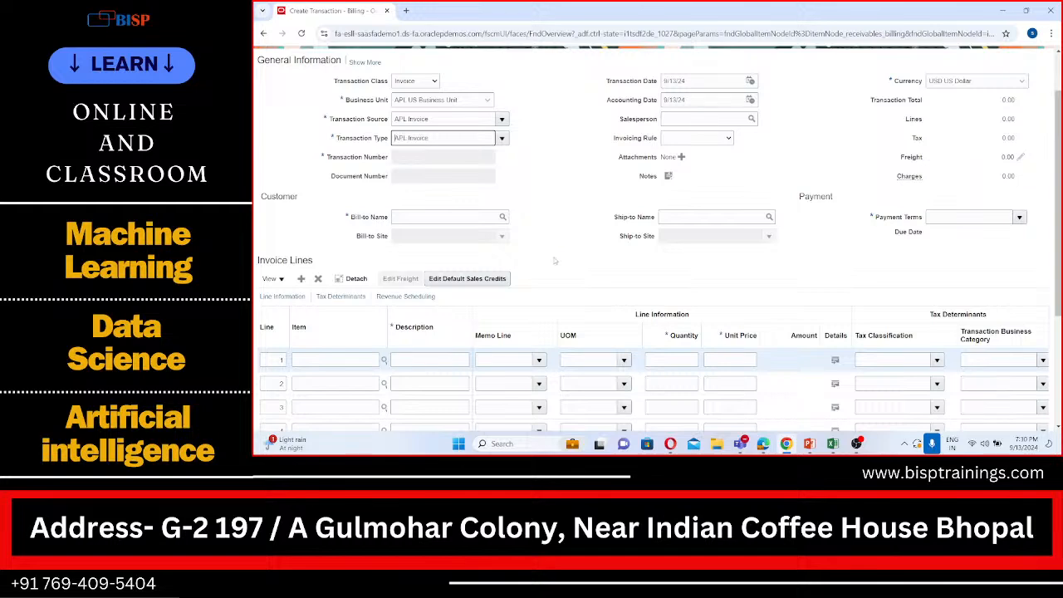
scroll(555, 261, up, 1)
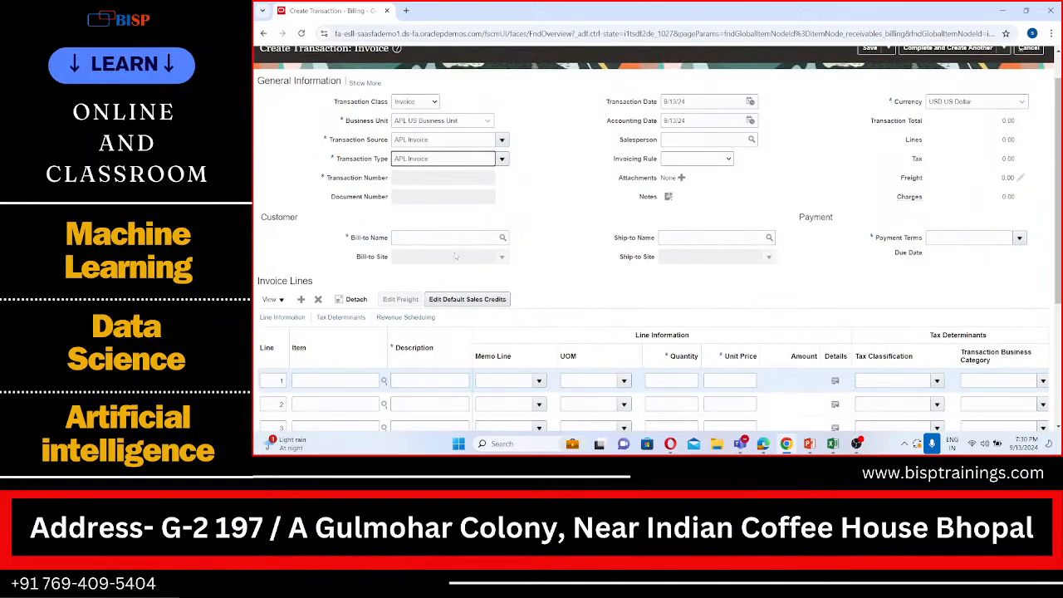
click(430, 236)
text(A)
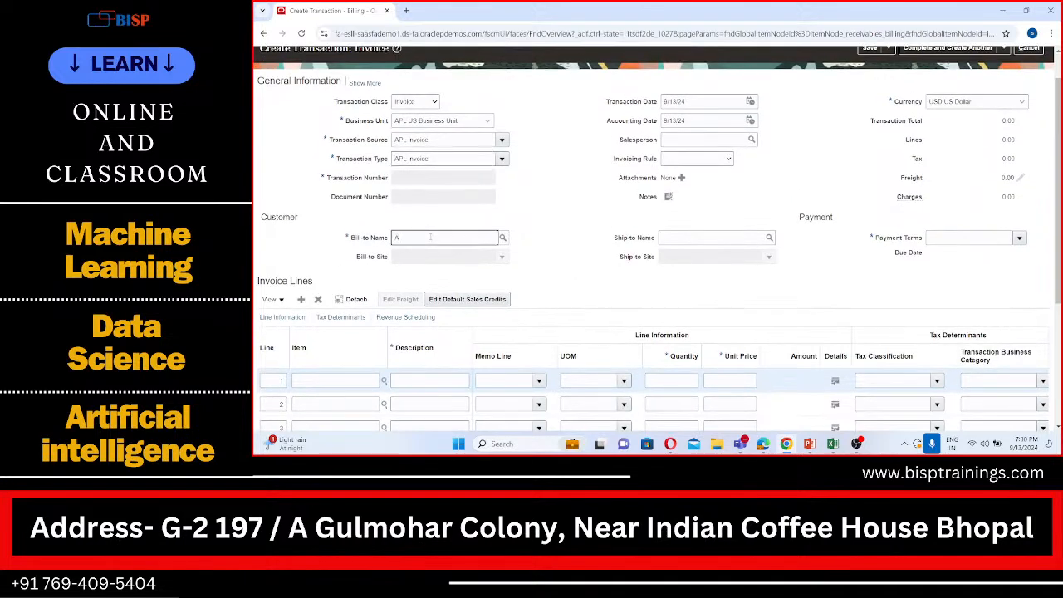
text(PL)
key(Tab)
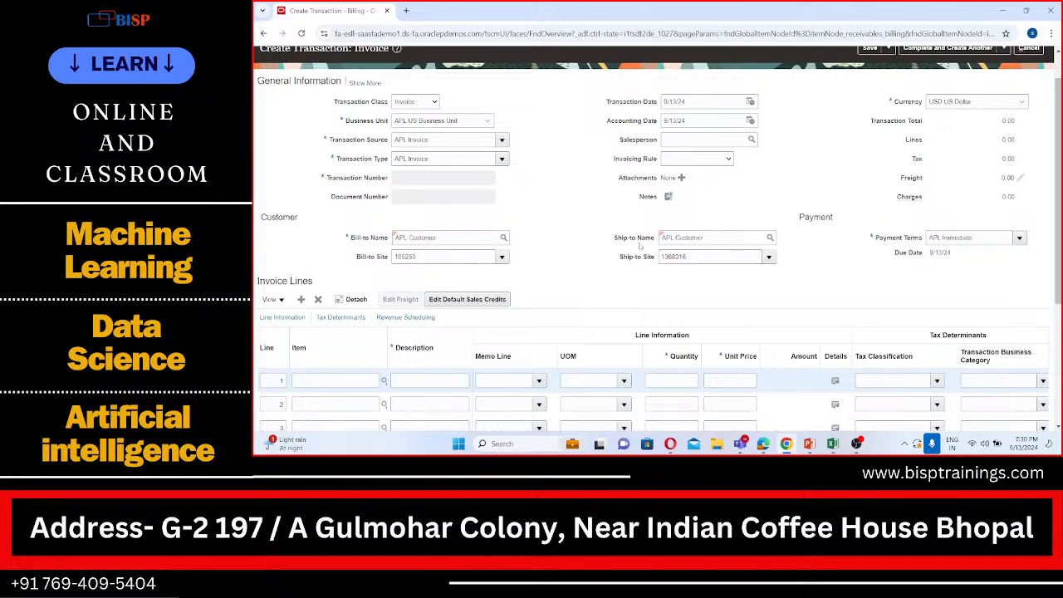
Fill in invoice line 1 with description Service, quantity 1 and unit price 15500
scroll(639, 246, down, 1)
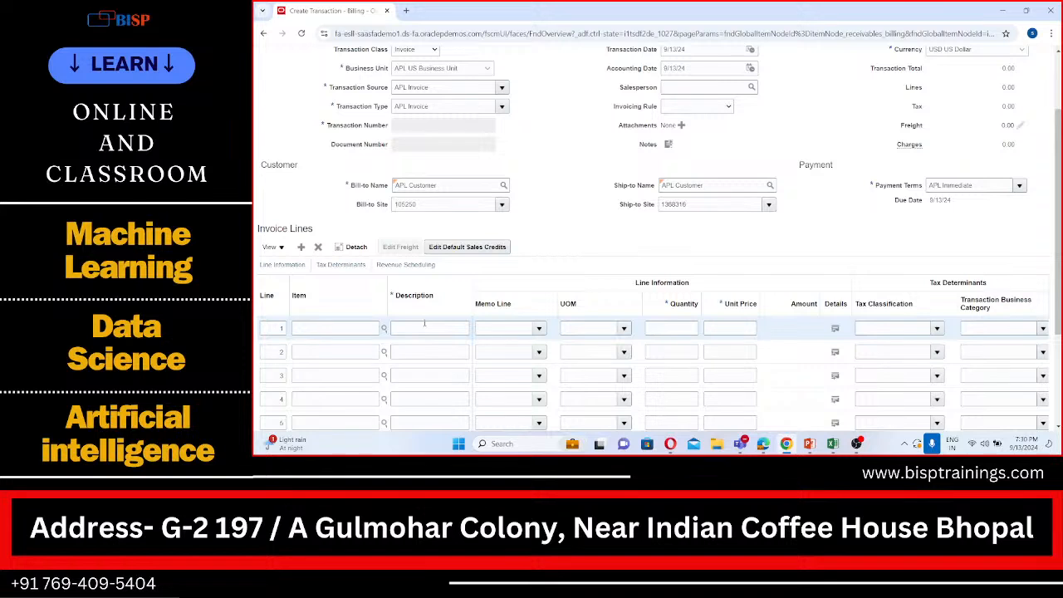
click(424, 327)
text(Service)
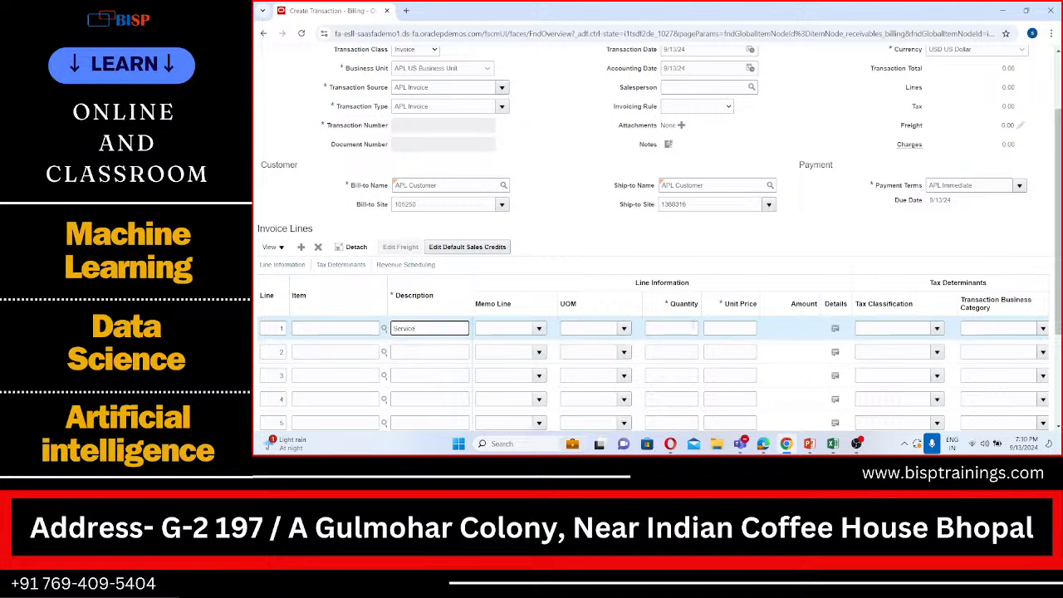
click(692, 327)
text(1)
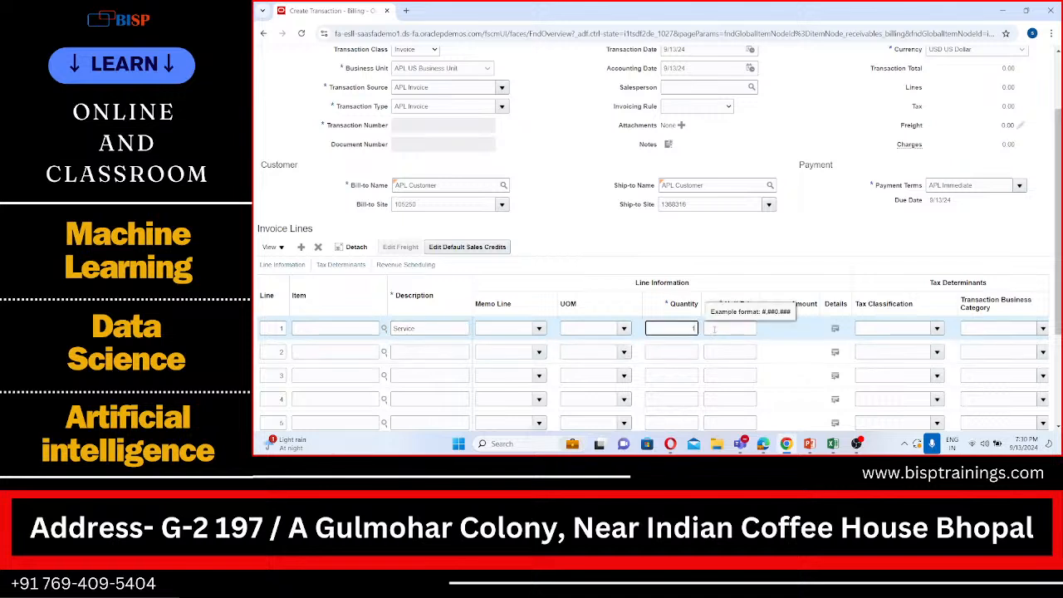
click(714, 328)
key(Tab)
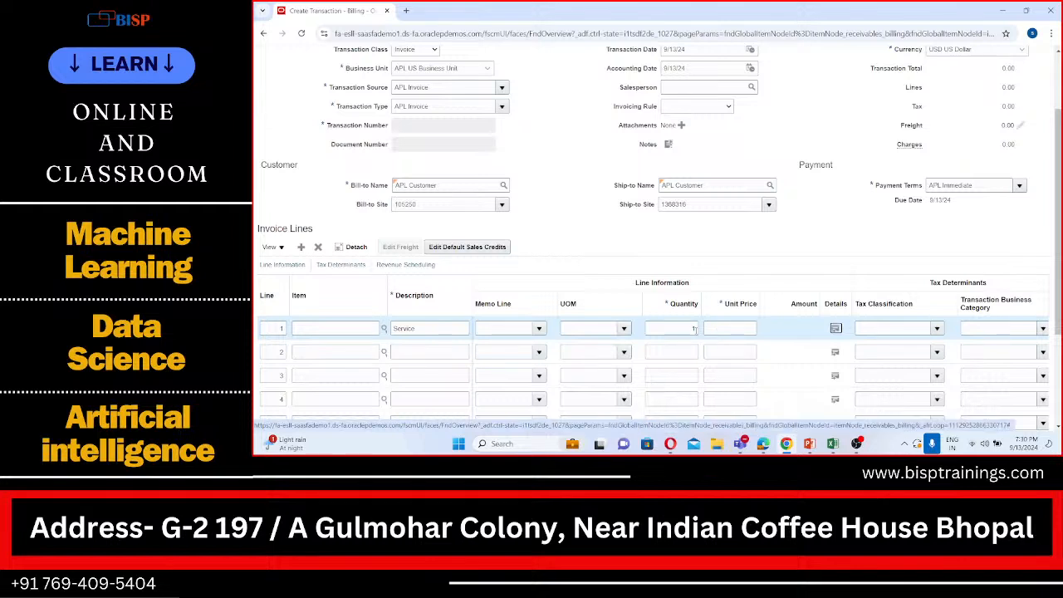
click(726, 322)
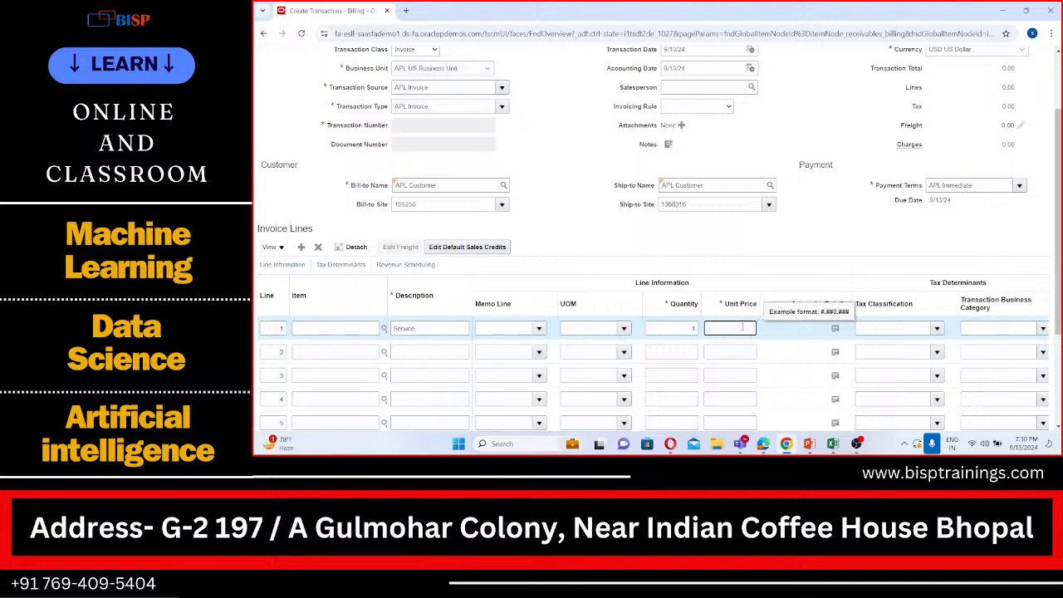
text(15000)
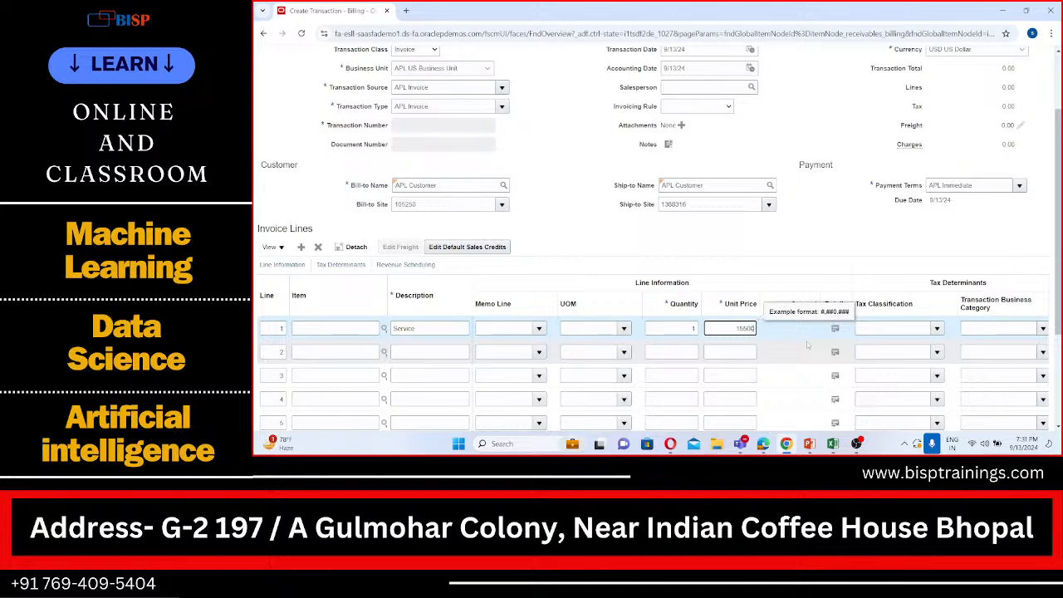
Complete the APL Customer invoice and open it for review
scroll(806, 345, up, 3)
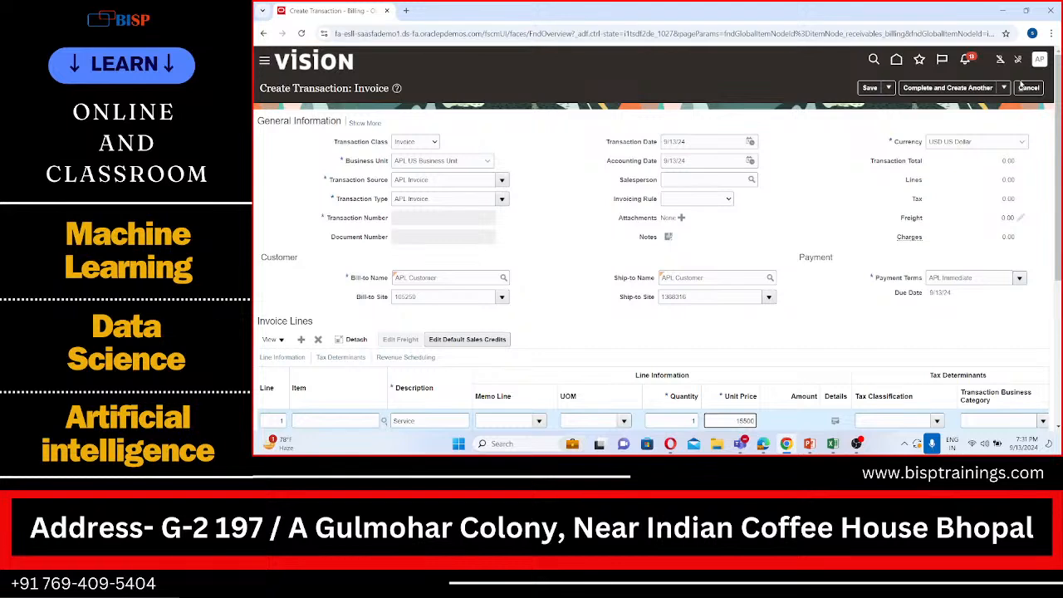
click(1005, 87)
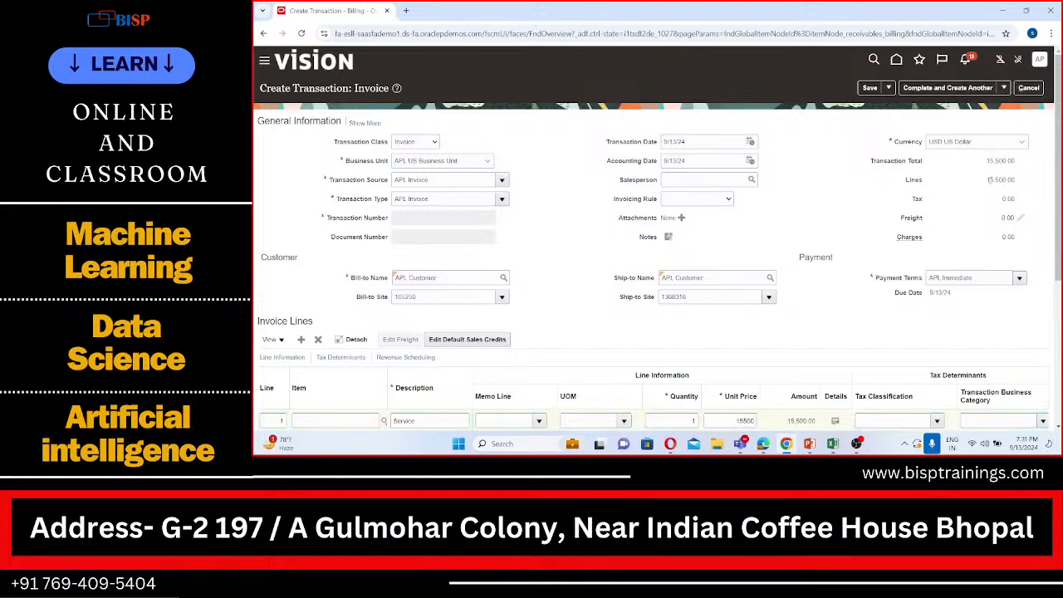
click(1003, 89)
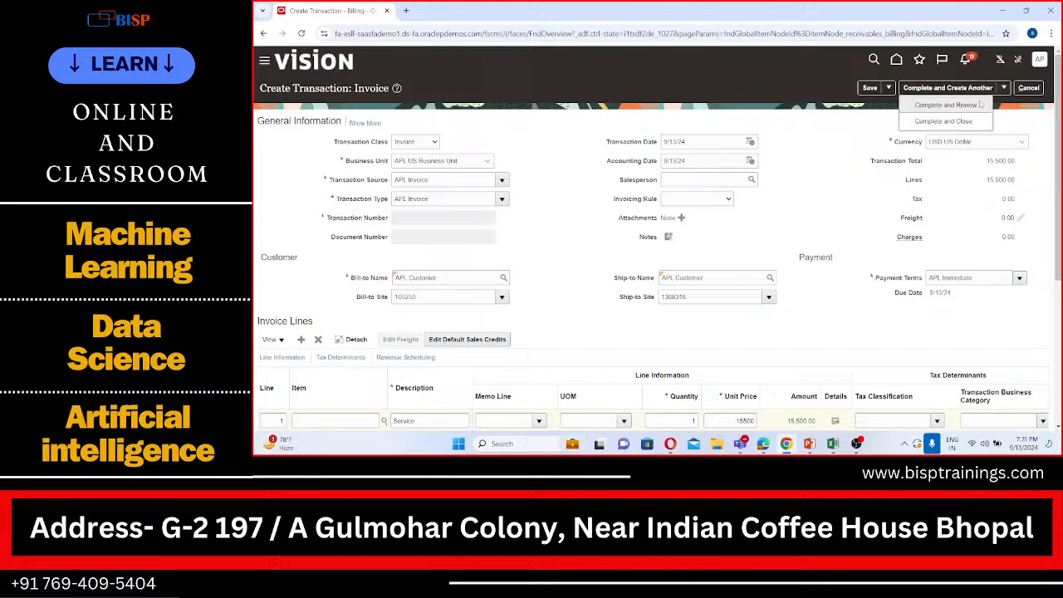
click(976, 104)
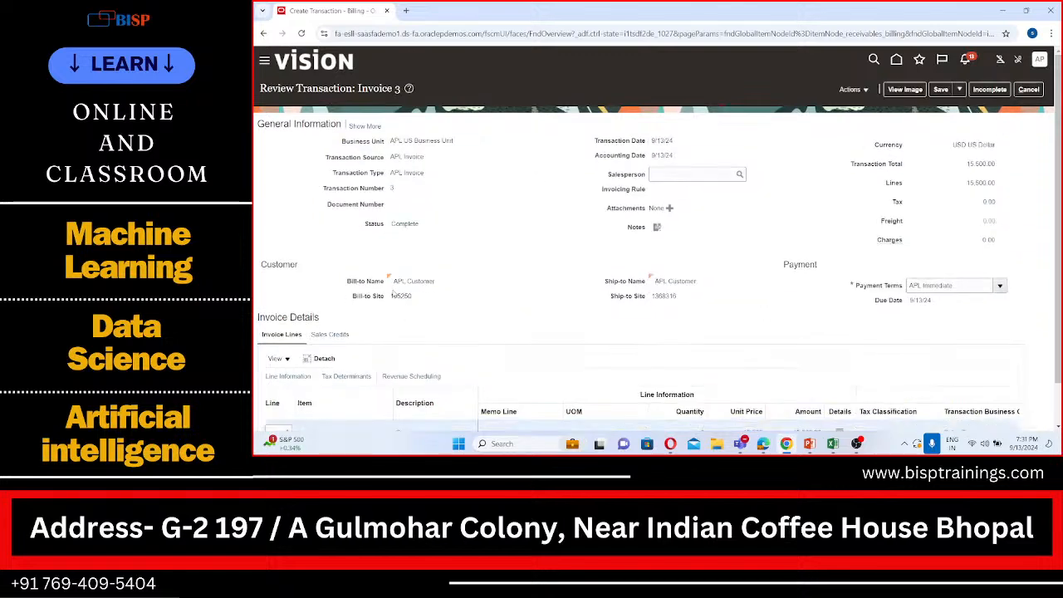
Review the completed invoice's header, line and available actions, and leave it for the Billing work area, discarding unsaved changes
scroll(474, 168, down, 1)
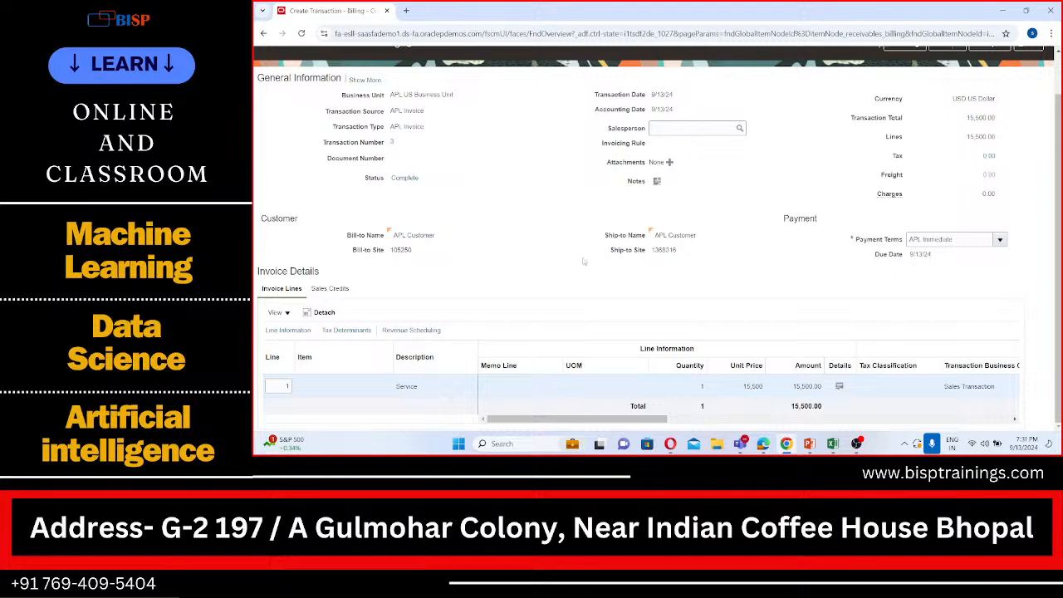
scroll(584, 261, up, 1)
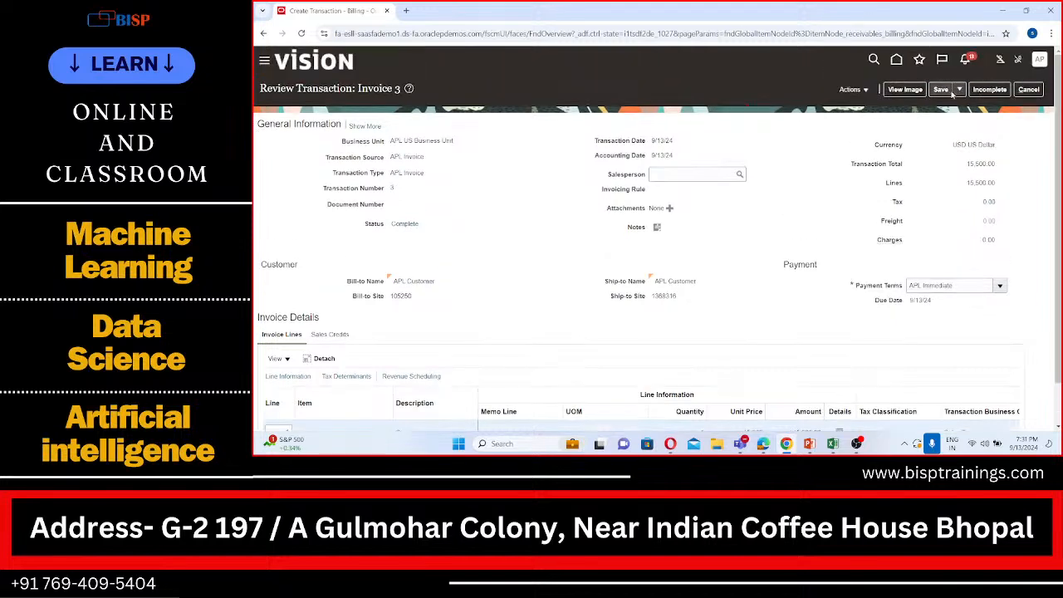
click(860, 90)
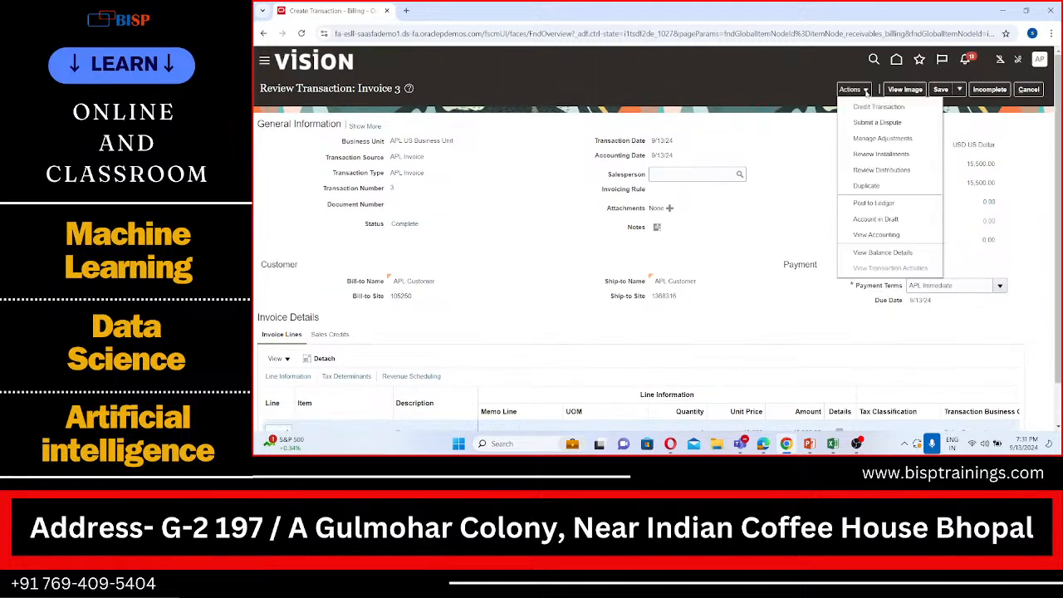
click(805, 149)
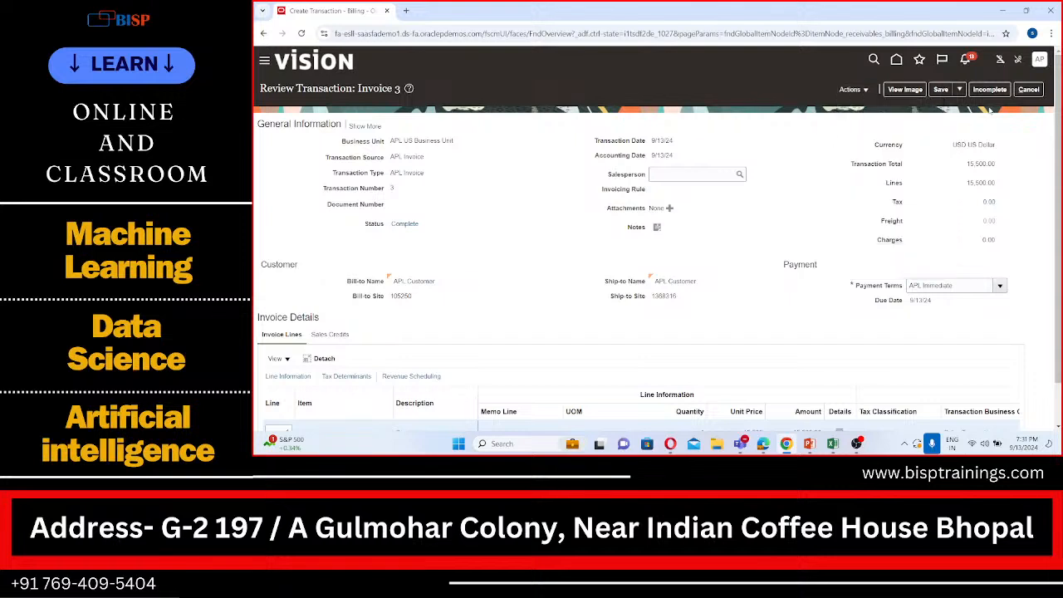
click(1040, 93)
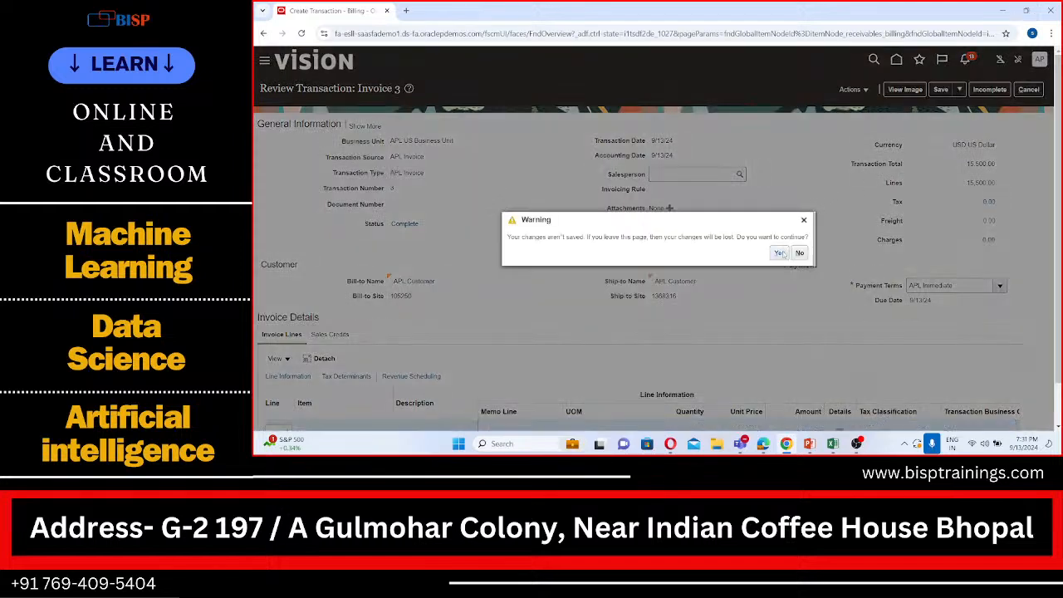
click(781, 254)
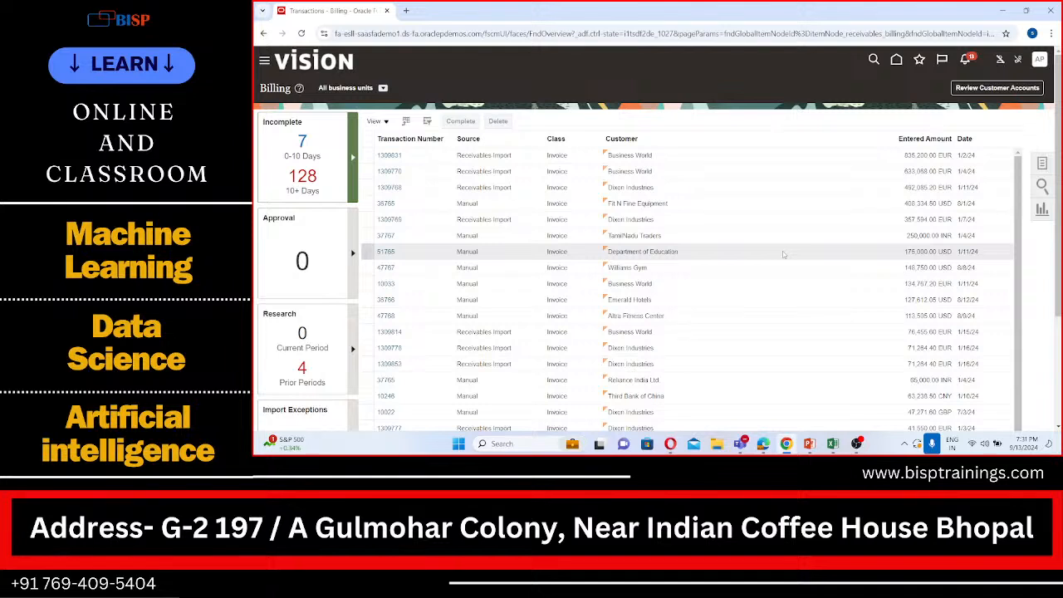
Start an invoice for APL US Business Unit with transaction source and type APL Invoice, billed to APL Customer
click(1042, 165)
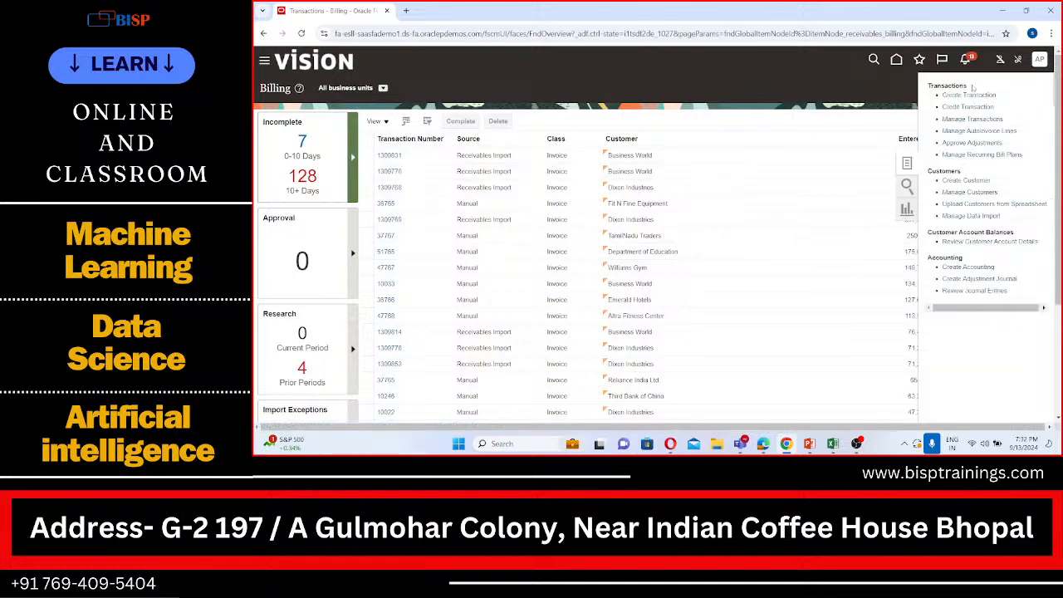
click(995, 95)
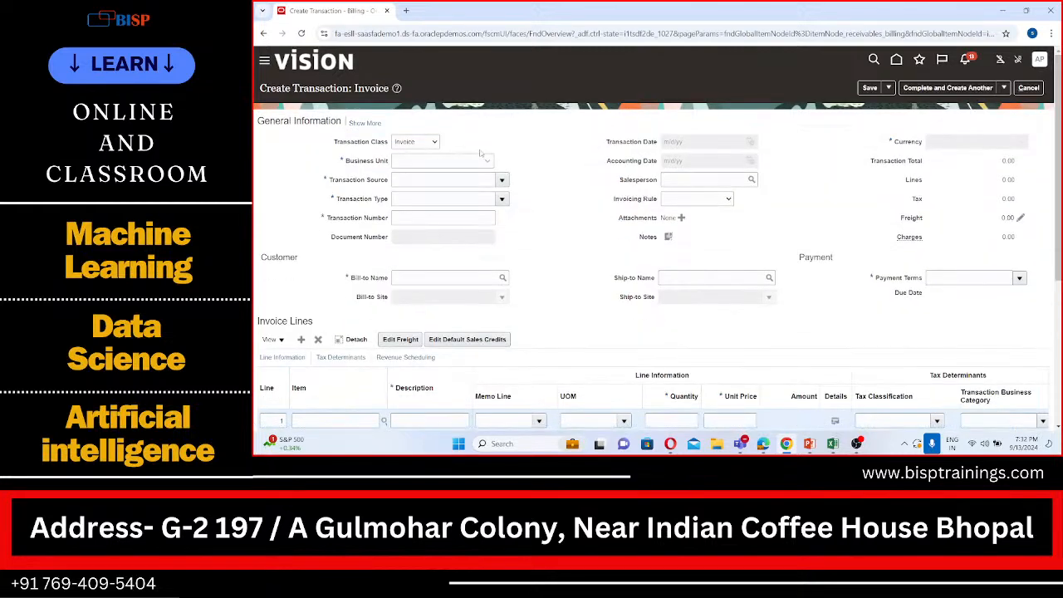
click(488, 160)
click(465, 184)
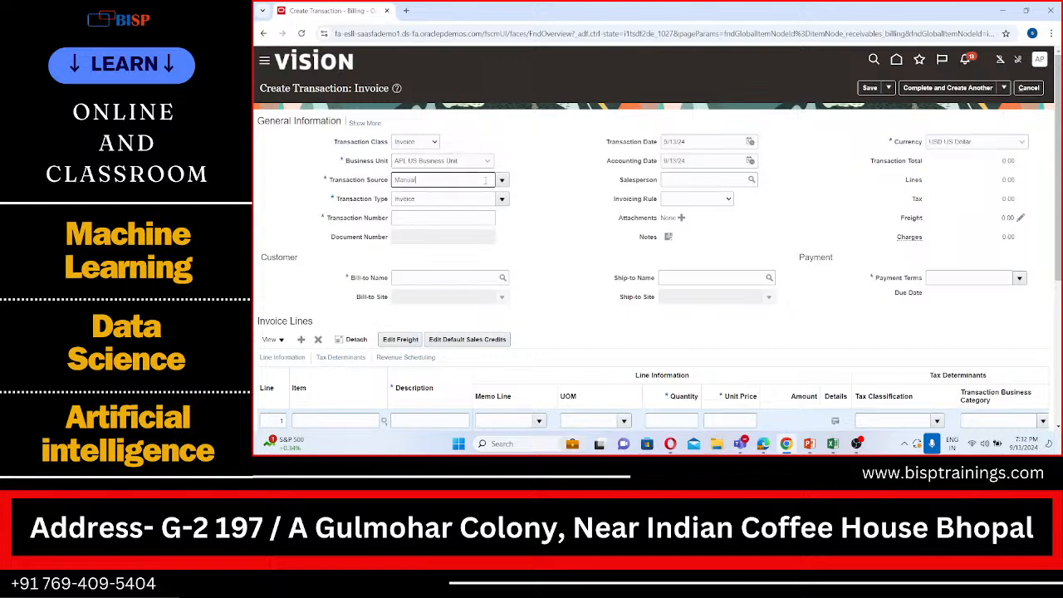
click(502, 179)
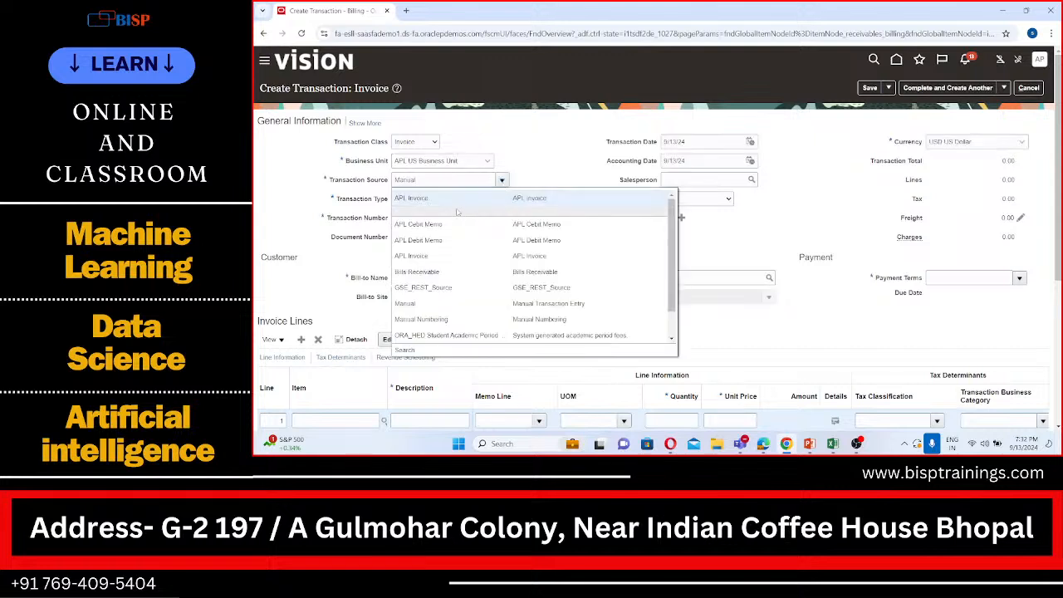
click(455, 200)
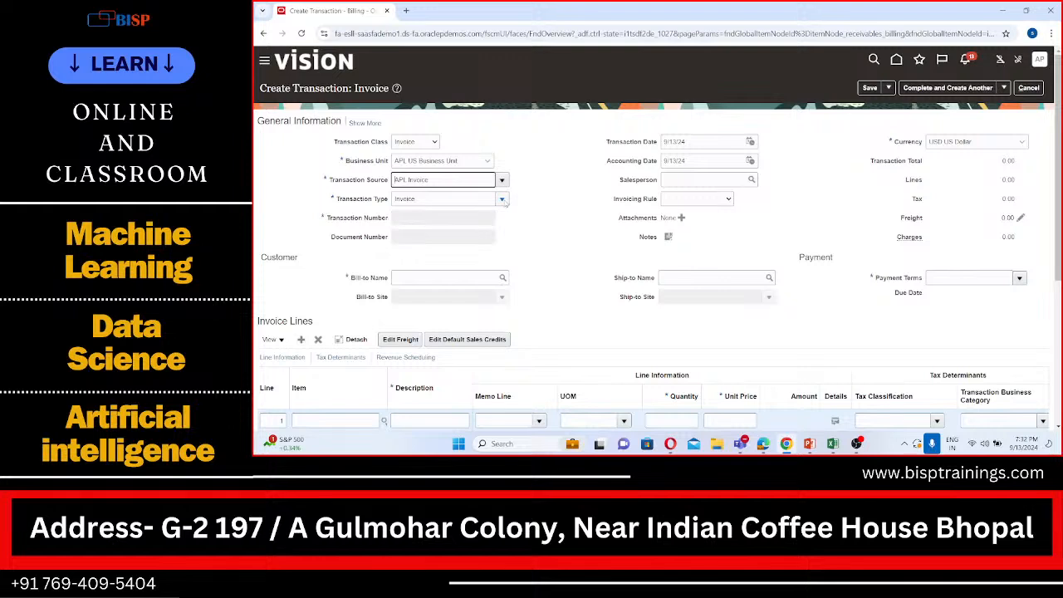
click(502, 199)
click(467, 220)
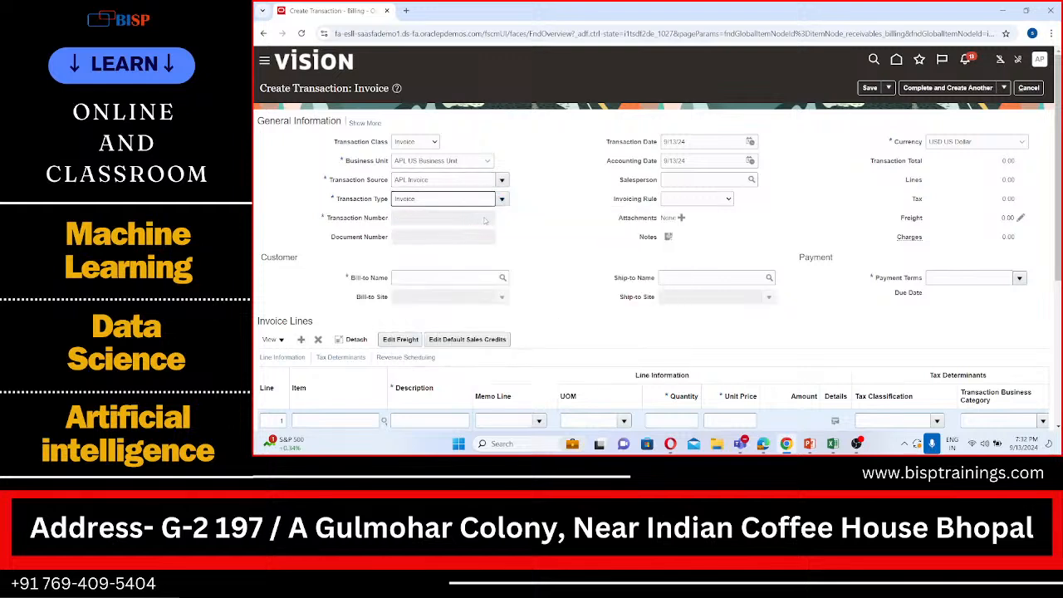
click(482, 279)
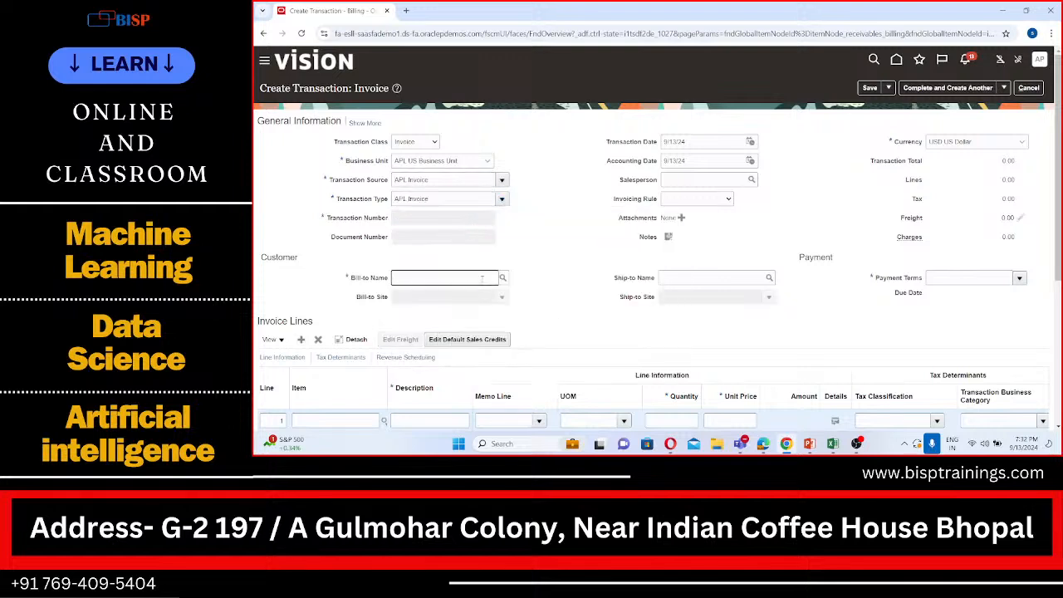
text(APL Customer)
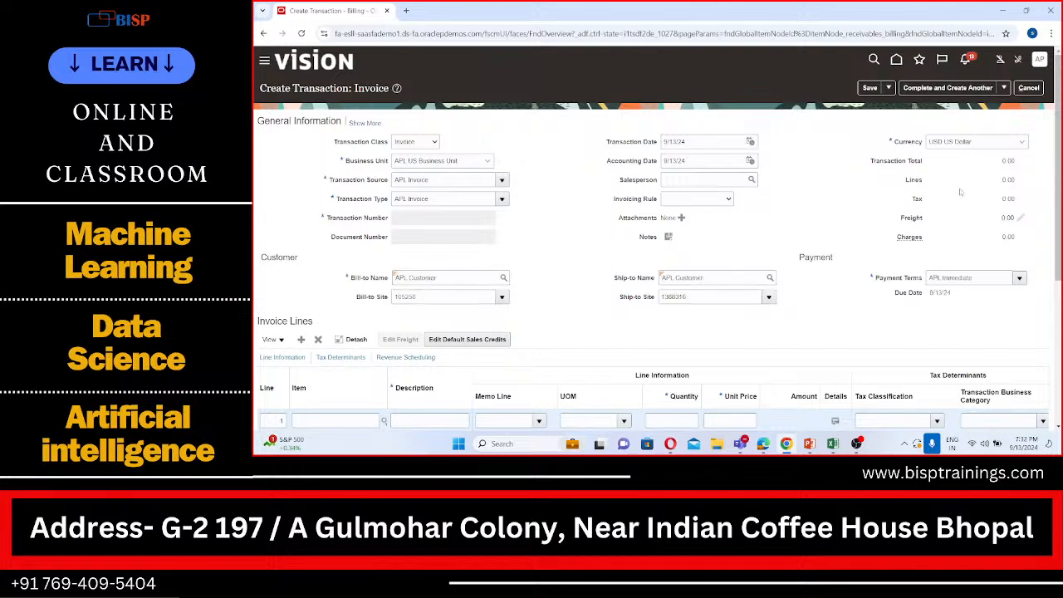
Fill in invoice line 1 with description Goods, quantity 1 and unit price 15500
scroll(908, 200, down, 1)
scroll(908, 197, down, 3)
scroll(909, 199, up, 1)
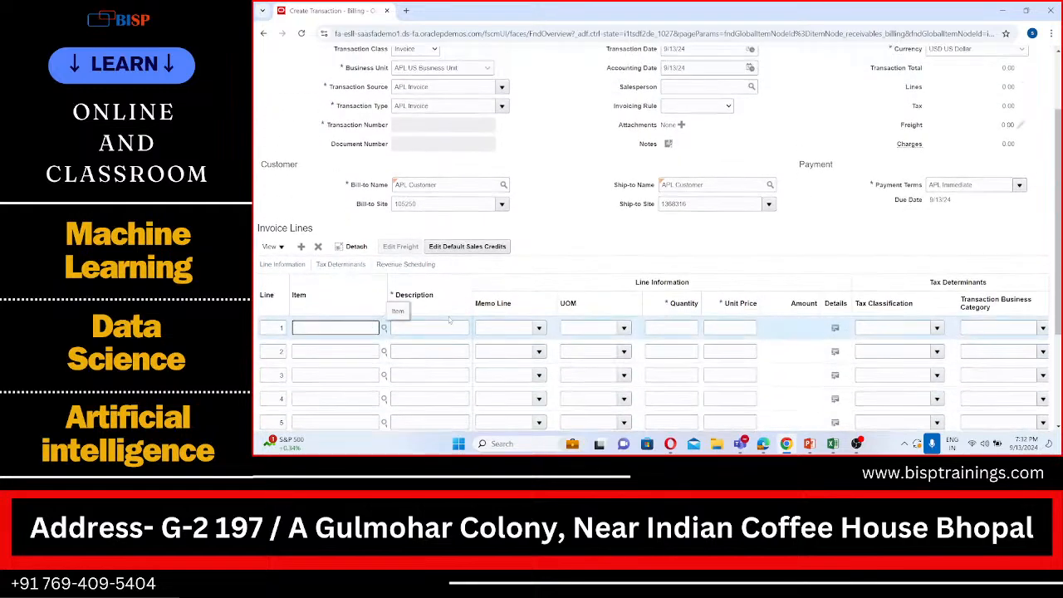
click(446, 324)
text(Goods)
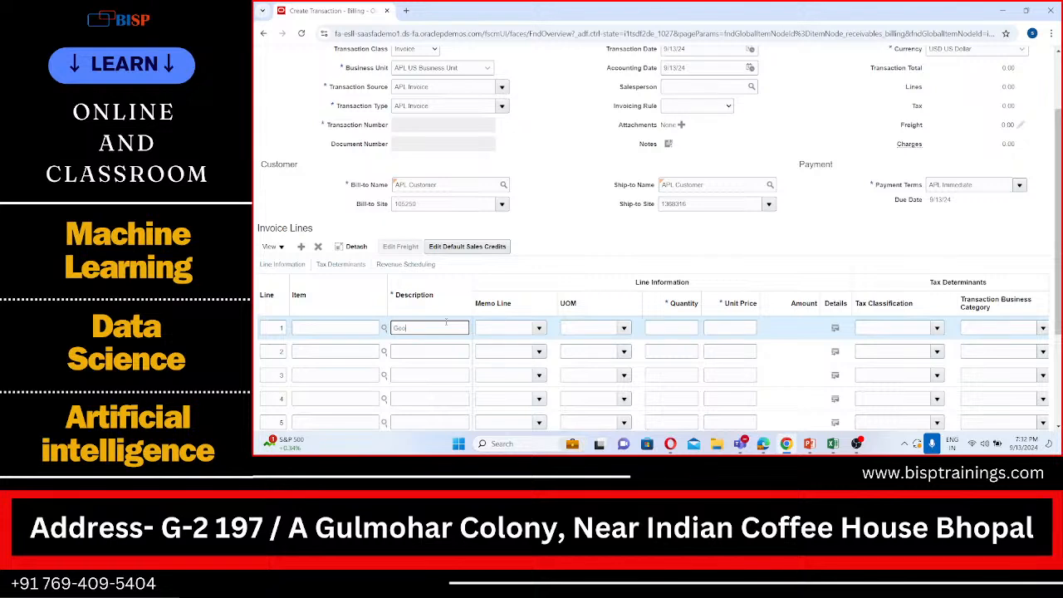
click(662, 328)
text(1)
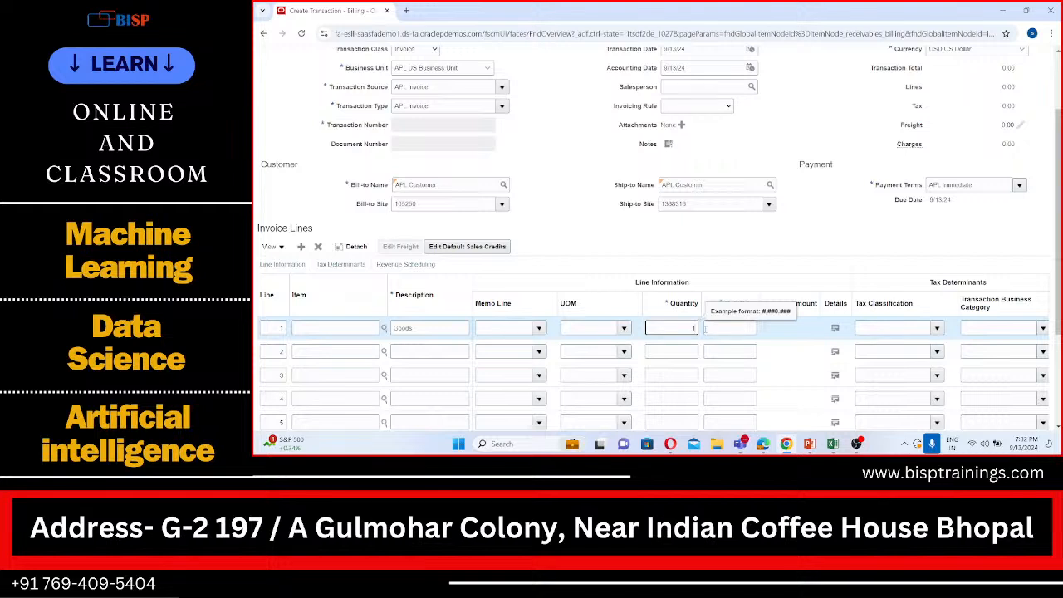
click(712, 327)
text(1550)
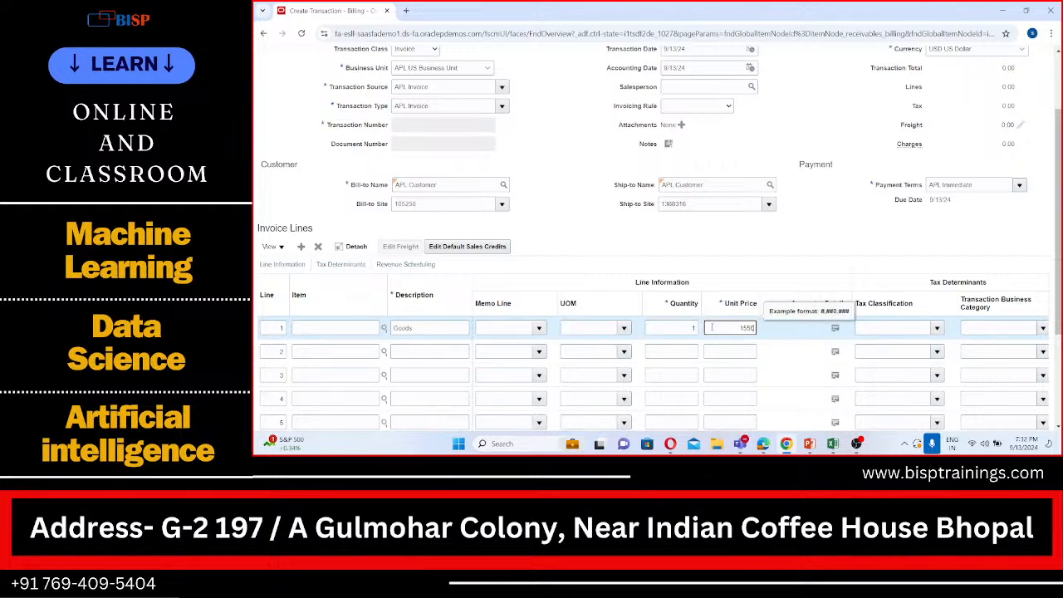
text(0)
click(829, 201)
Complete and close the Goods invoice, and acknowledge the completion message
scroll(830, 200, up, 2)
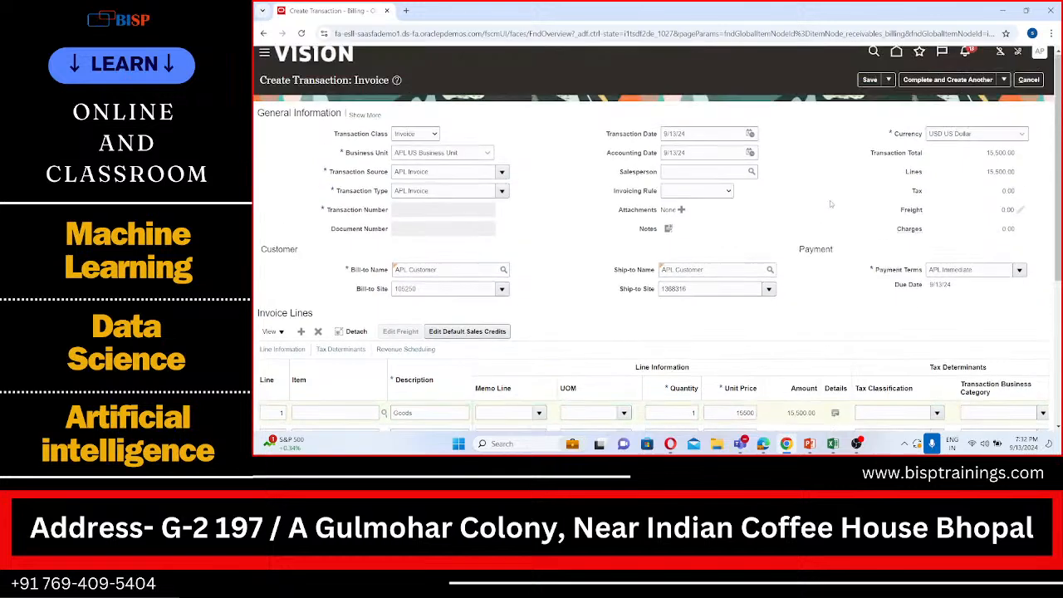
click(1002, 87)
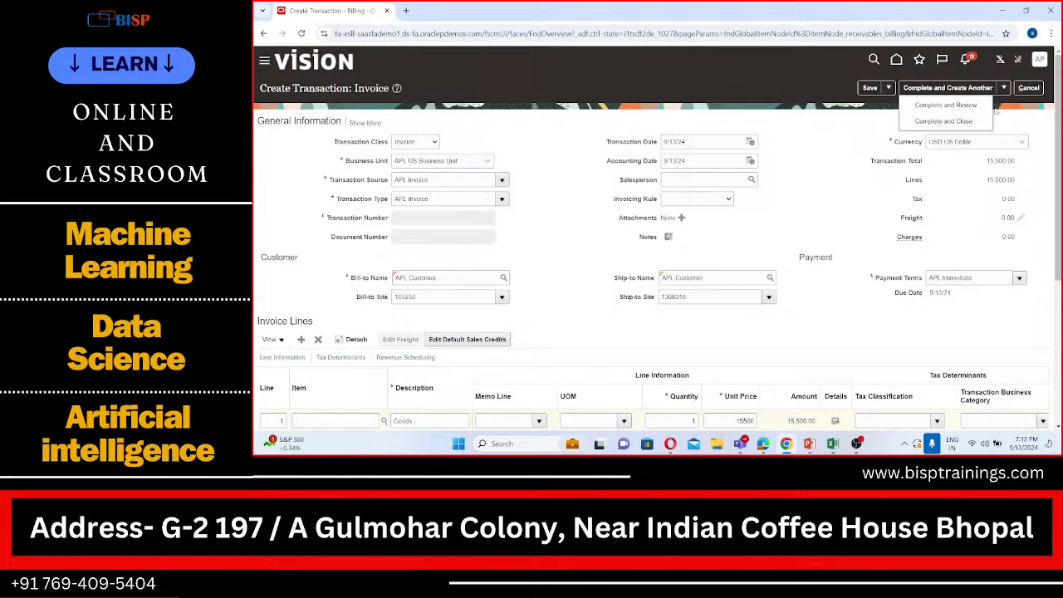
click(904, 121)
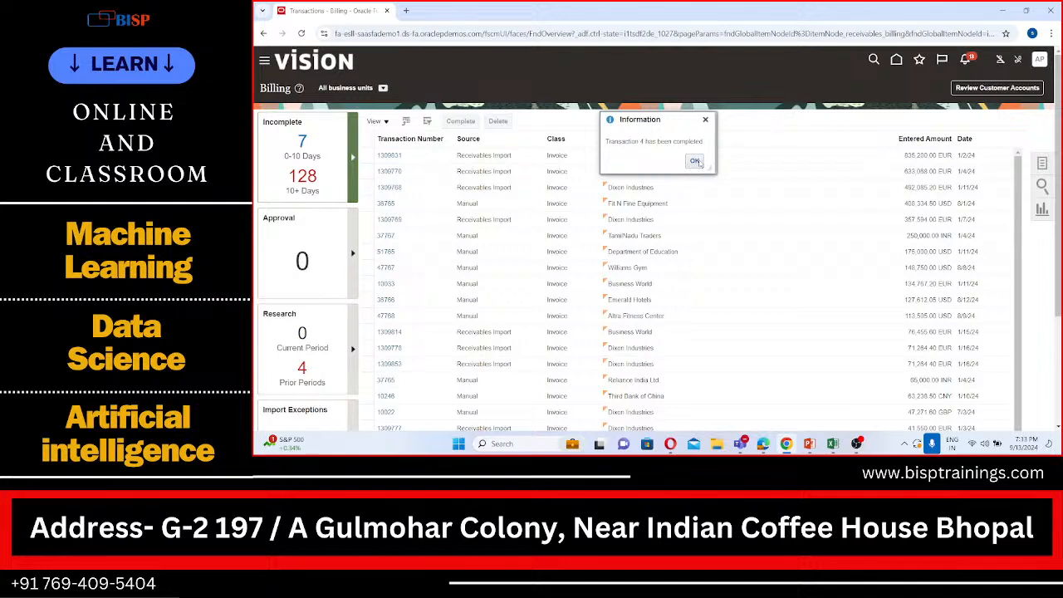
click(696, 161)
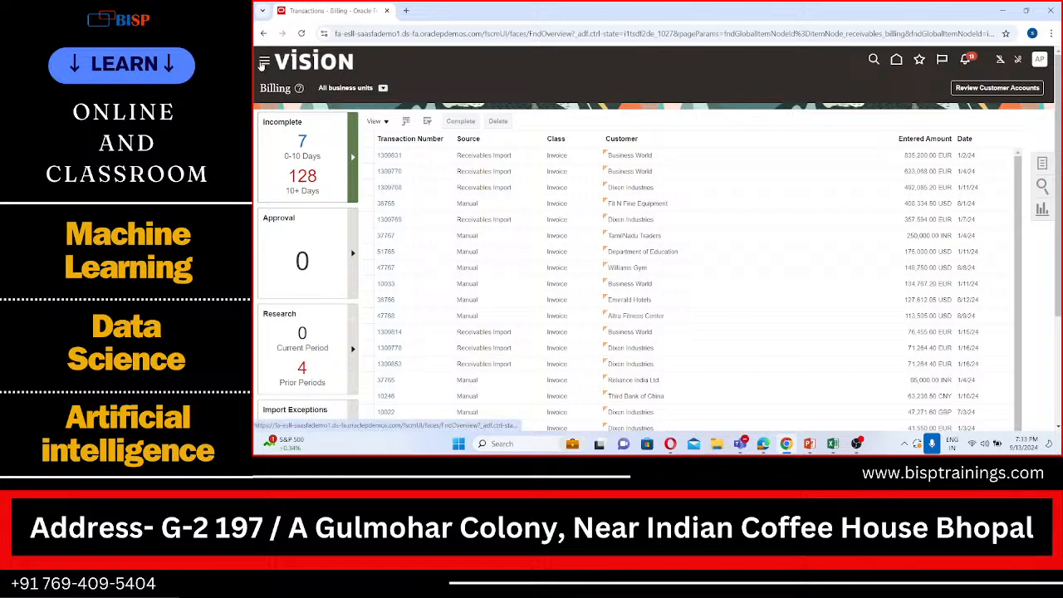
Go to the Accounts Receivable work area and start creating a receipt
click(263, 66)
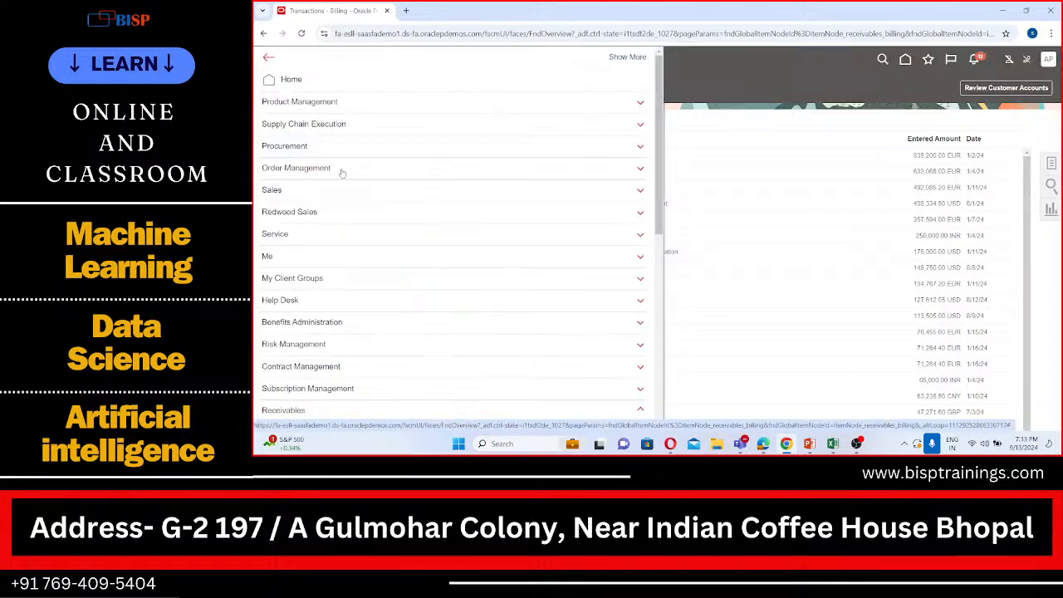
scroll(339, 171, down, 4)
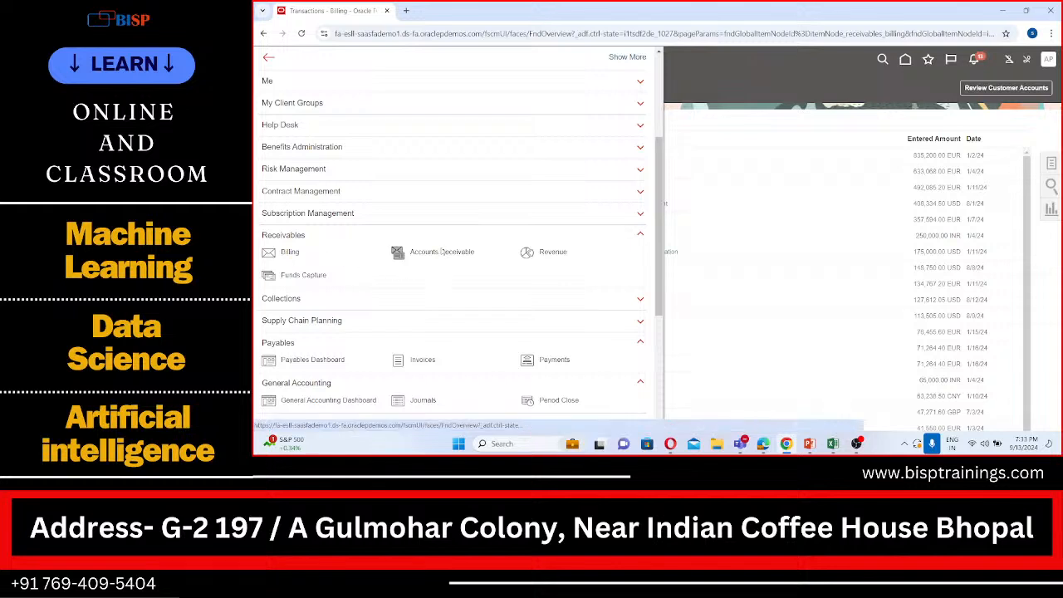
click(442, 251)
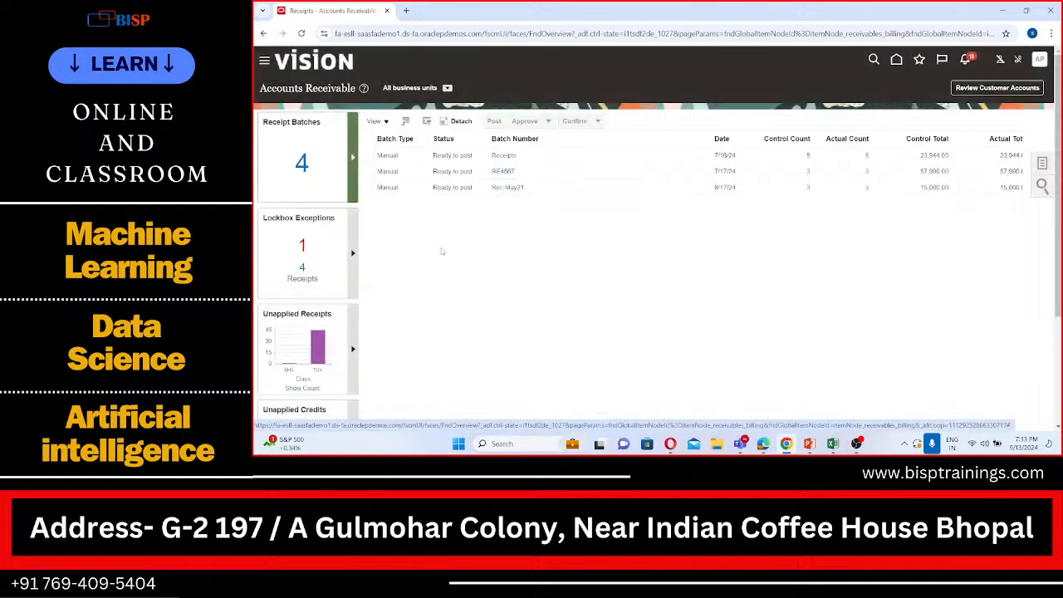
click(1044, 165)
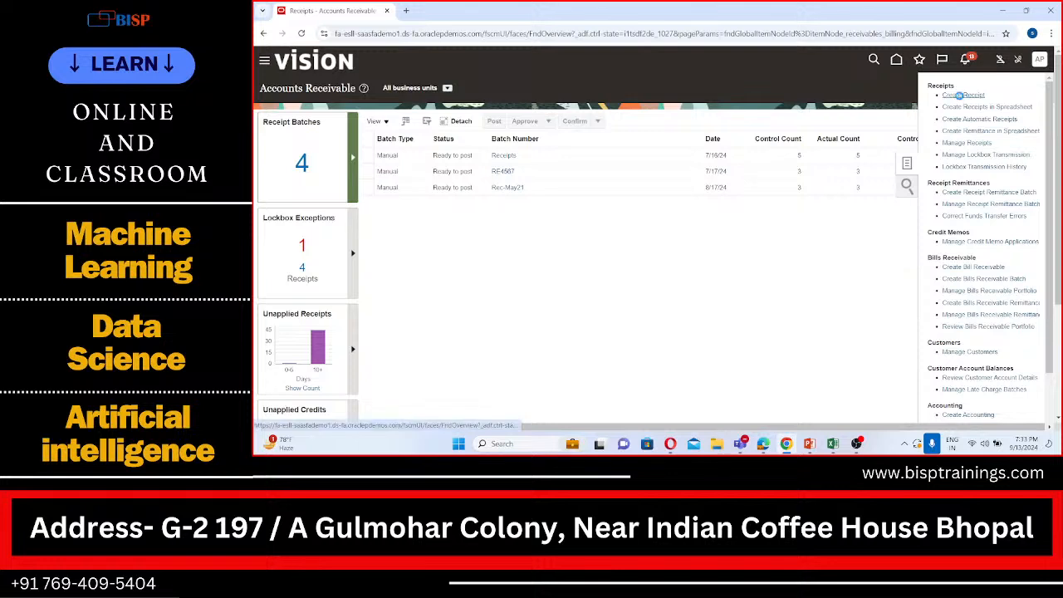
click(959, 95)
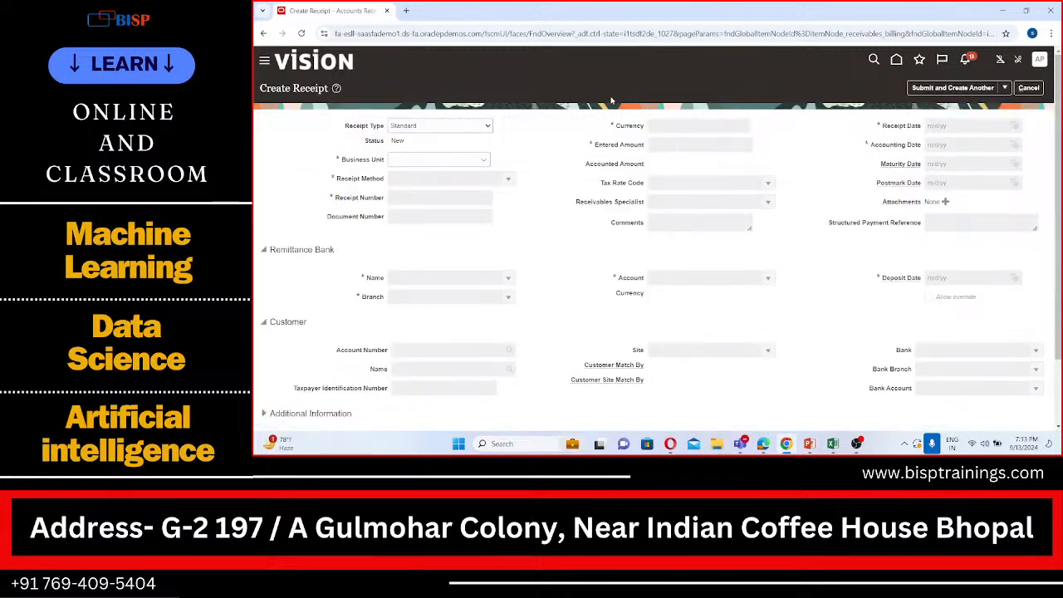
Set the receipt's business unit to APL US Business Unit, receipt method to SPL Check and entered amount to 15500
click(485, 159)
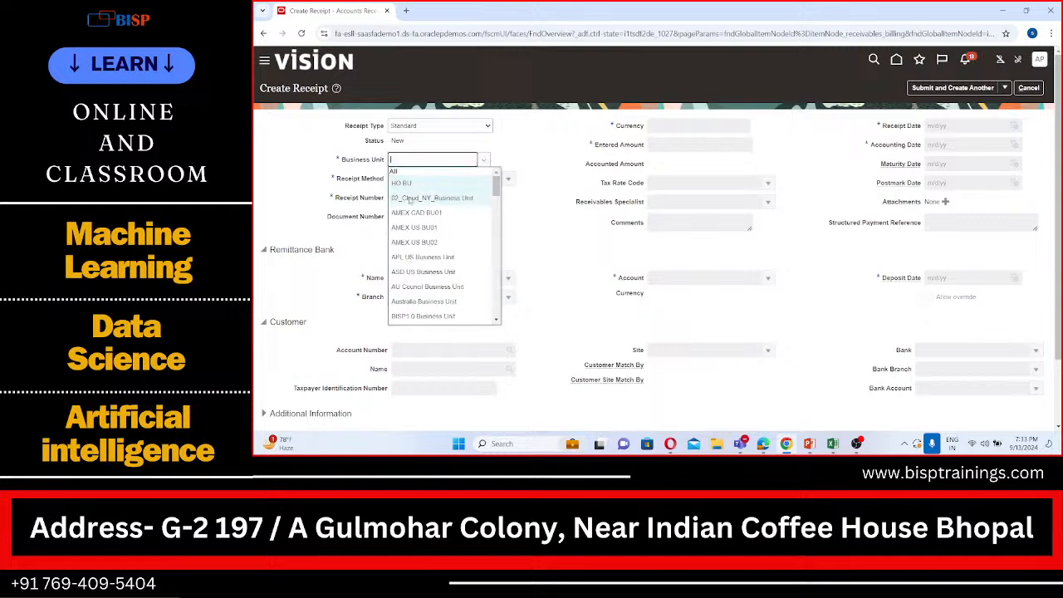
click(413, 258)
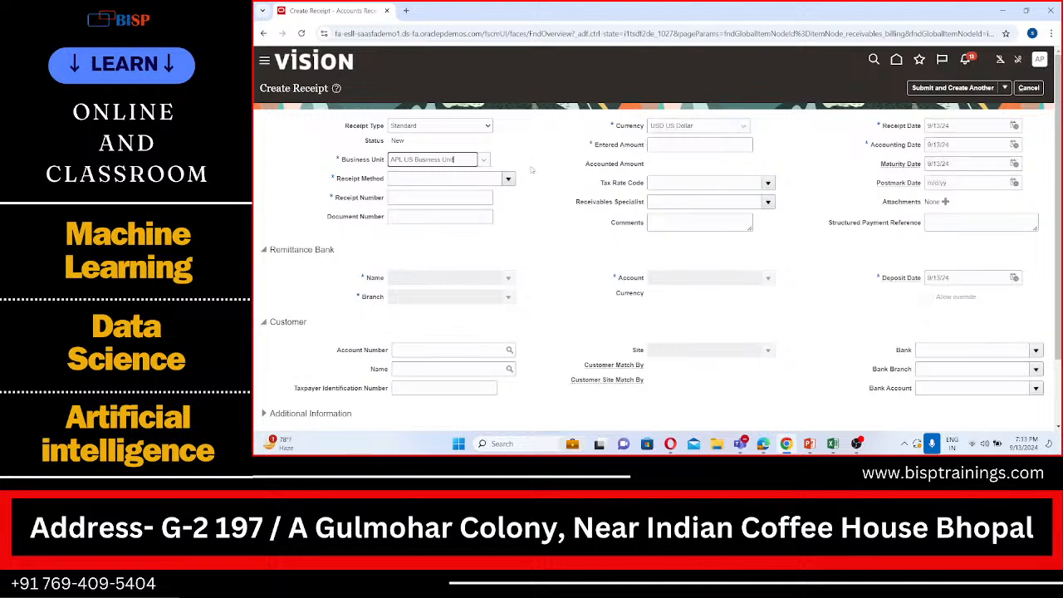
click(510, 180)
click(460, 197)
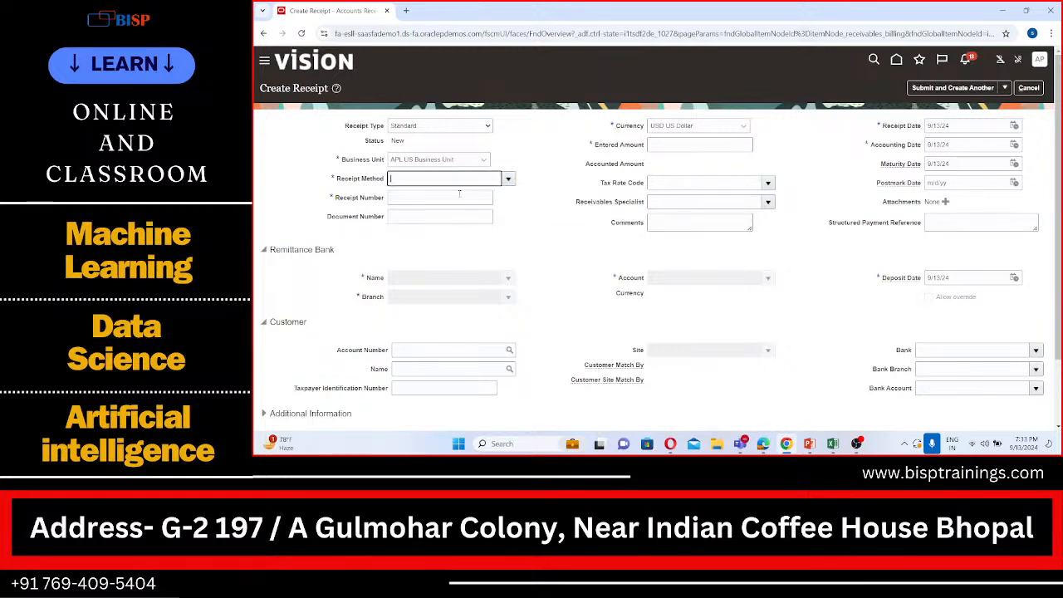
click(675, 146)
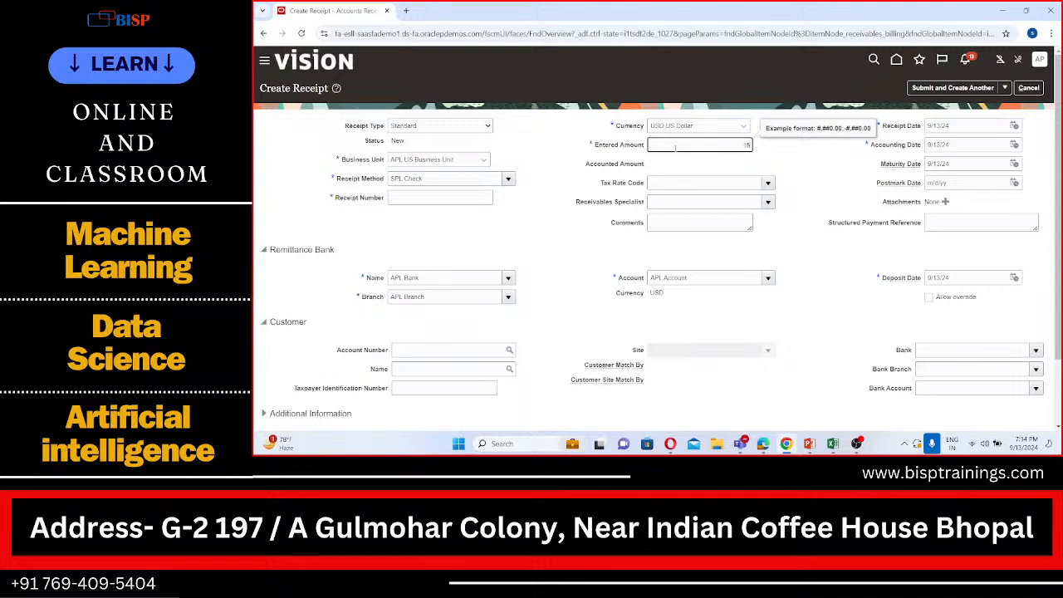
text(15500)
click(861, 150)
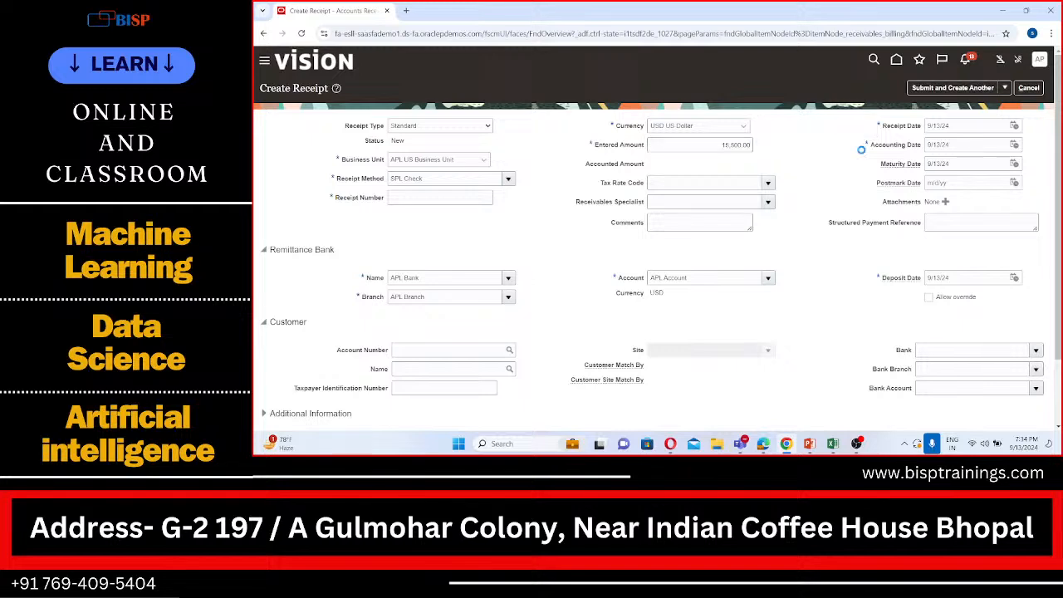
Set APL Customer as the receipt's customer name
scroll(806, 184, down, 2)
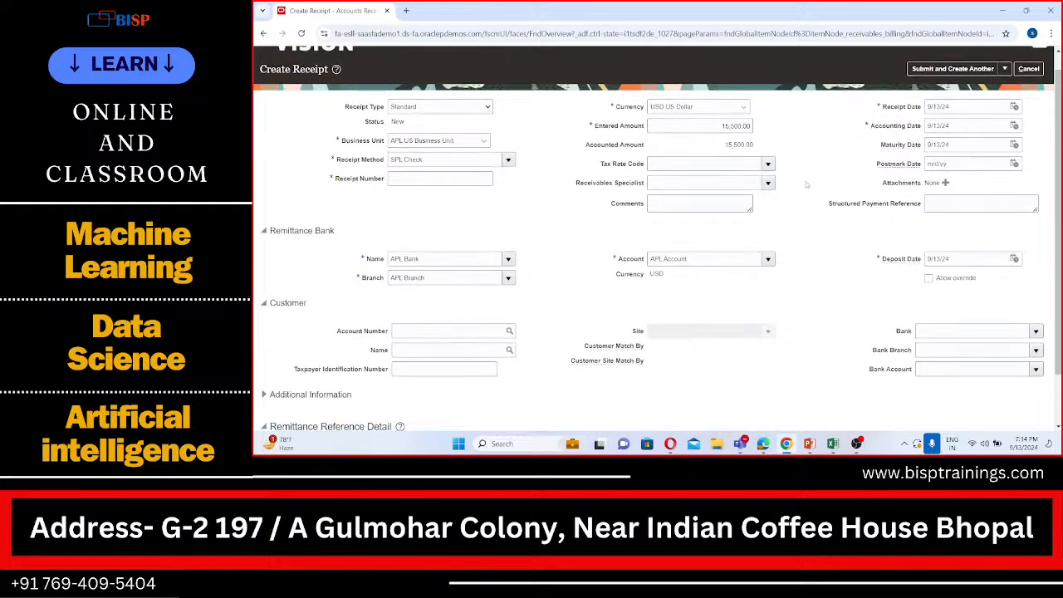
scroll(805, 184, down, 1)
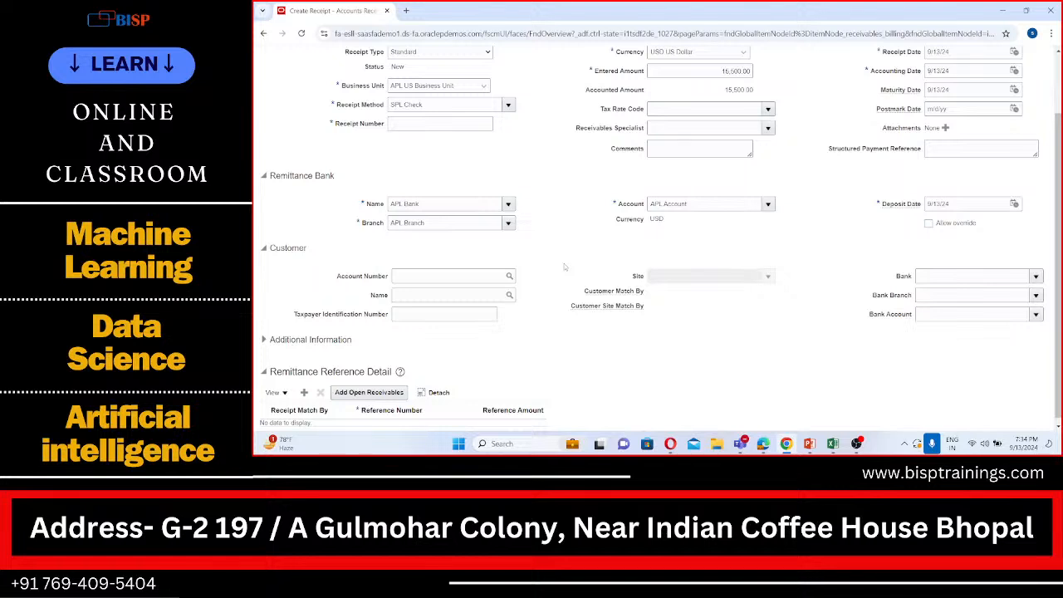
click(399, 294)
text(APL)
key(Tab)
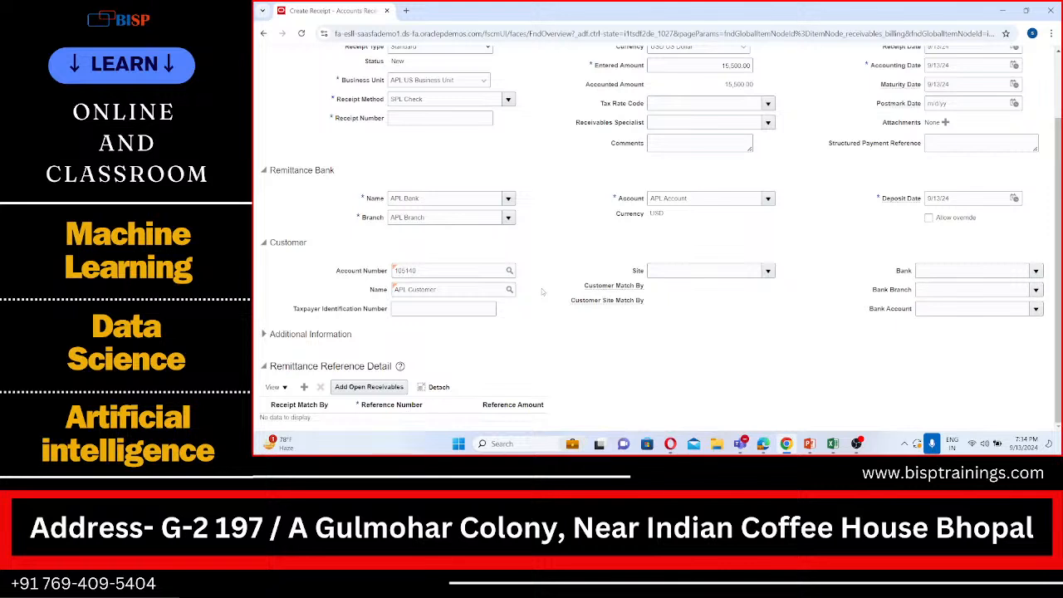
Set the receipt number to 1234 and submit the receipt for manual application
scroll(643, 227, up, 2)
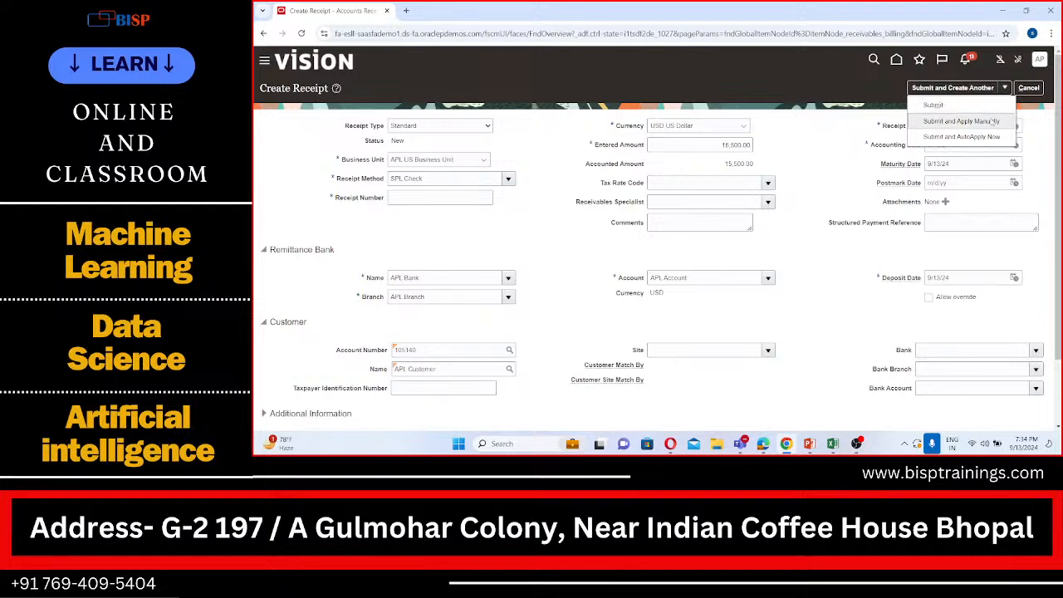
click(992, 121)
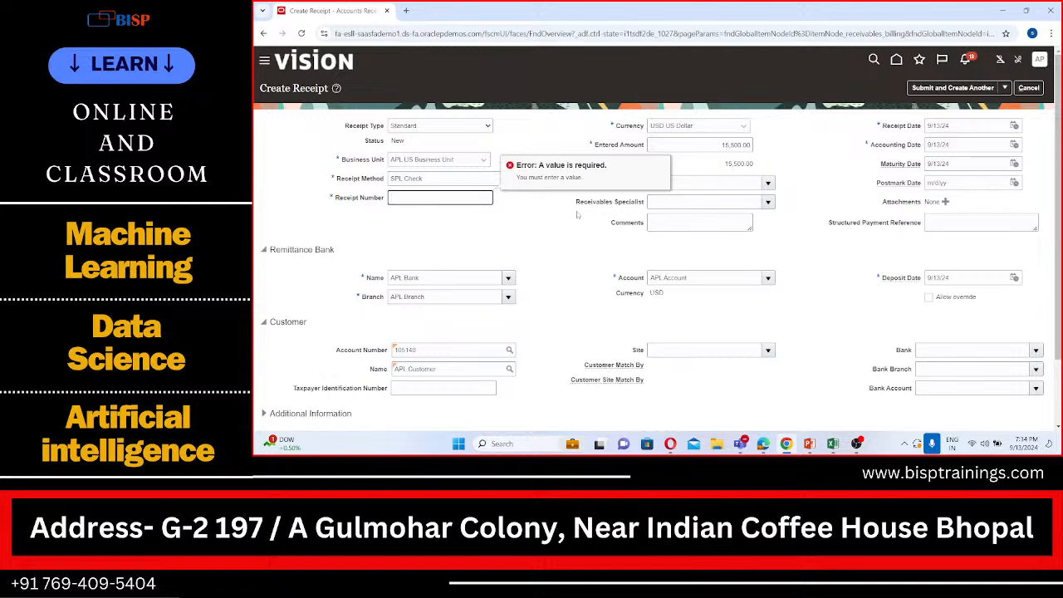
text(1234)
click(1004, 87)
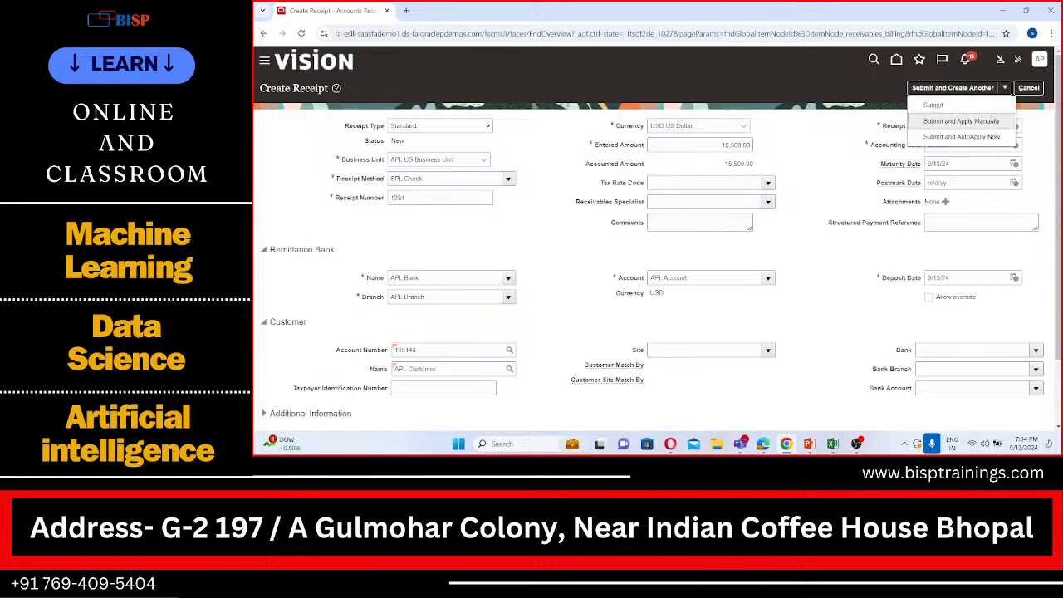
click(990, 119)
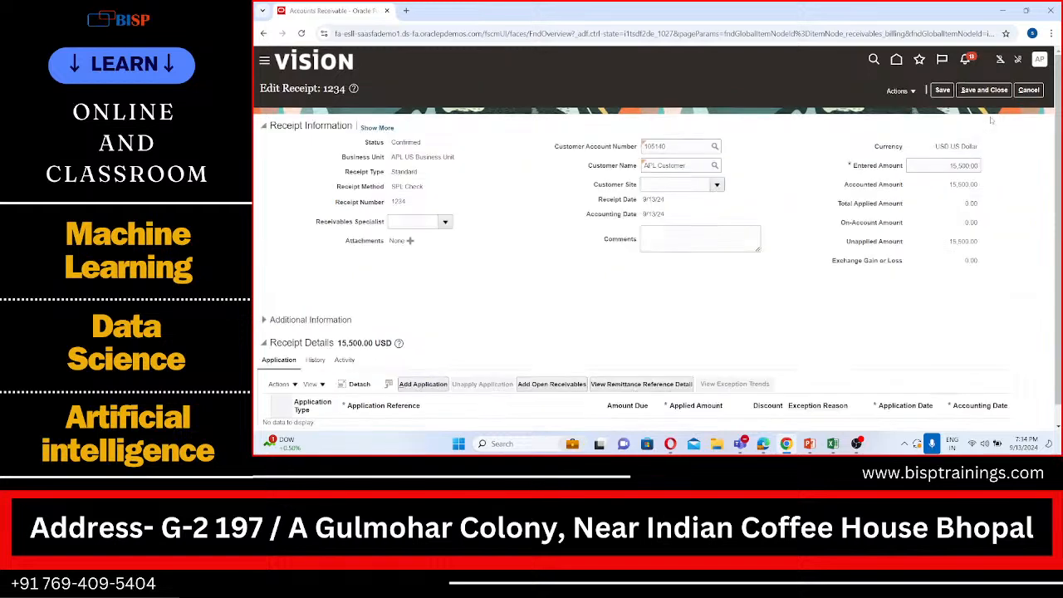
Start adding open receivables to the receipt's applications
scroll(789, 257, down, 1)
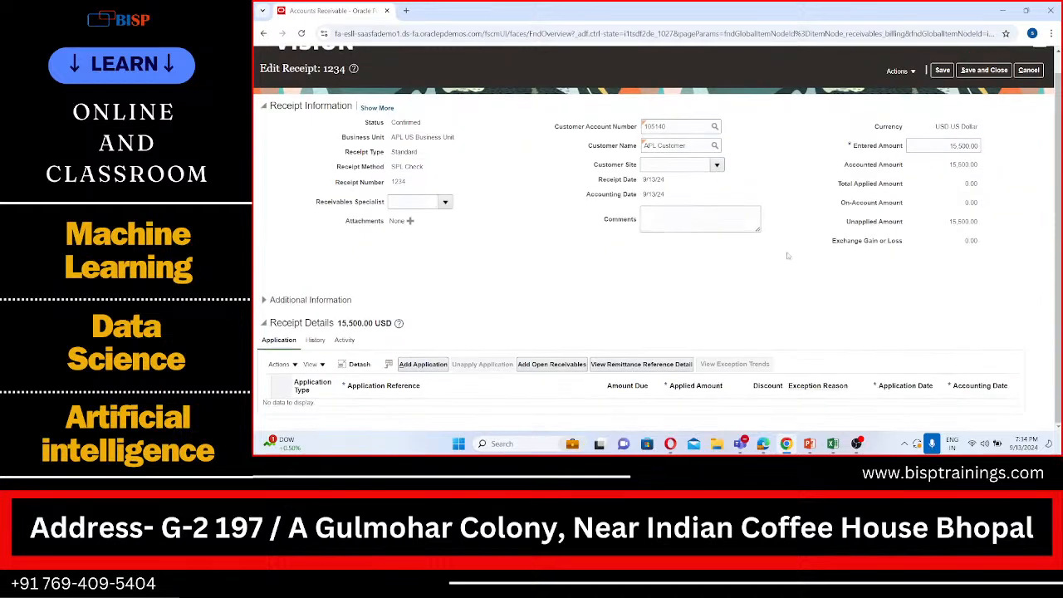
click(548, 366)
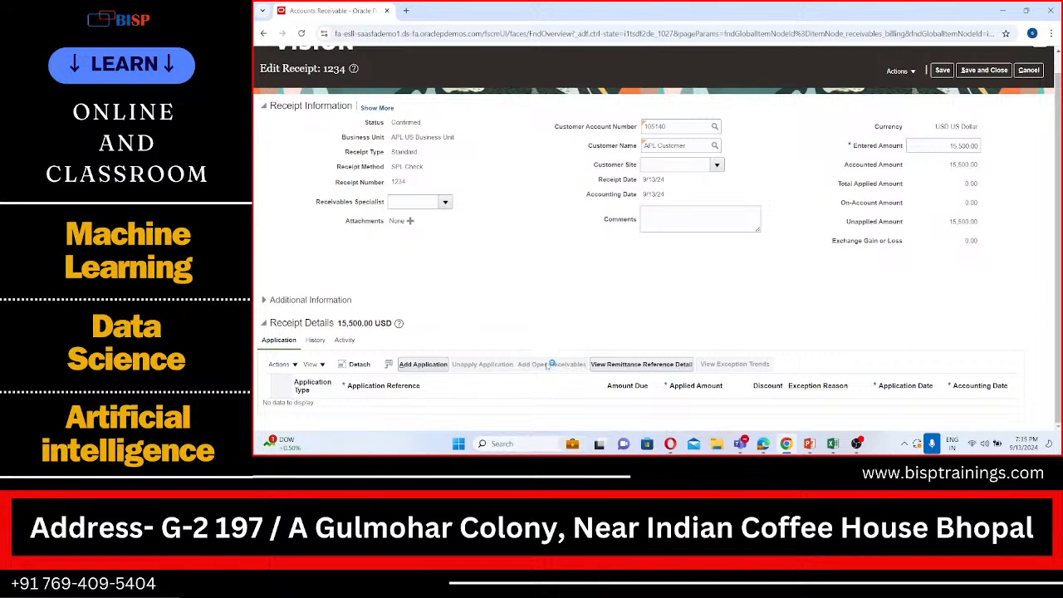
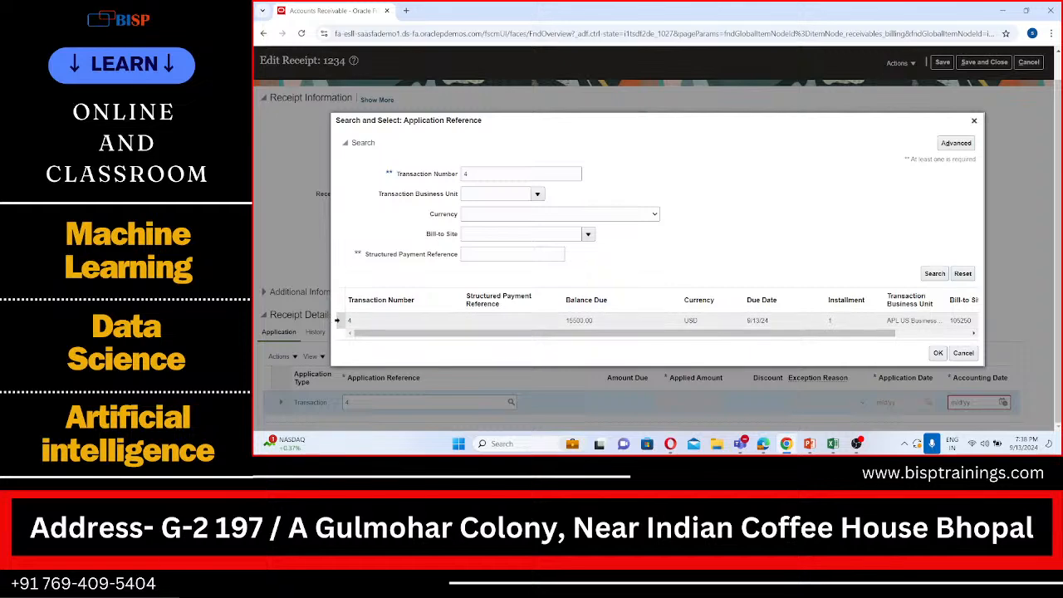
Select transaction 4 as the application reference on the receipt's application line
click(938, 353)
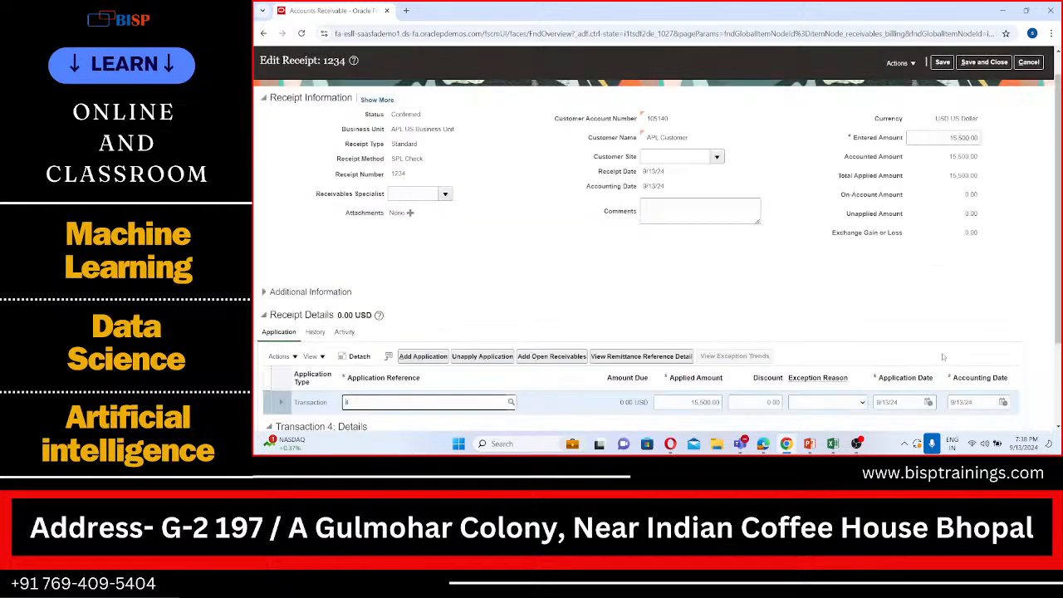
scroll(943, 357, down, 1)
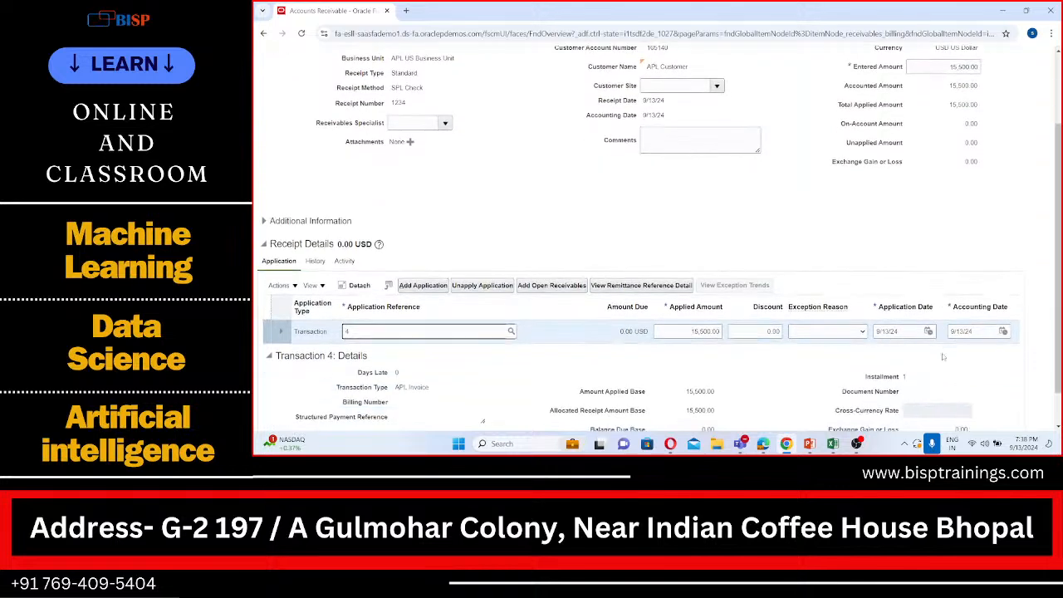
scroll(943, 357, down, 1)
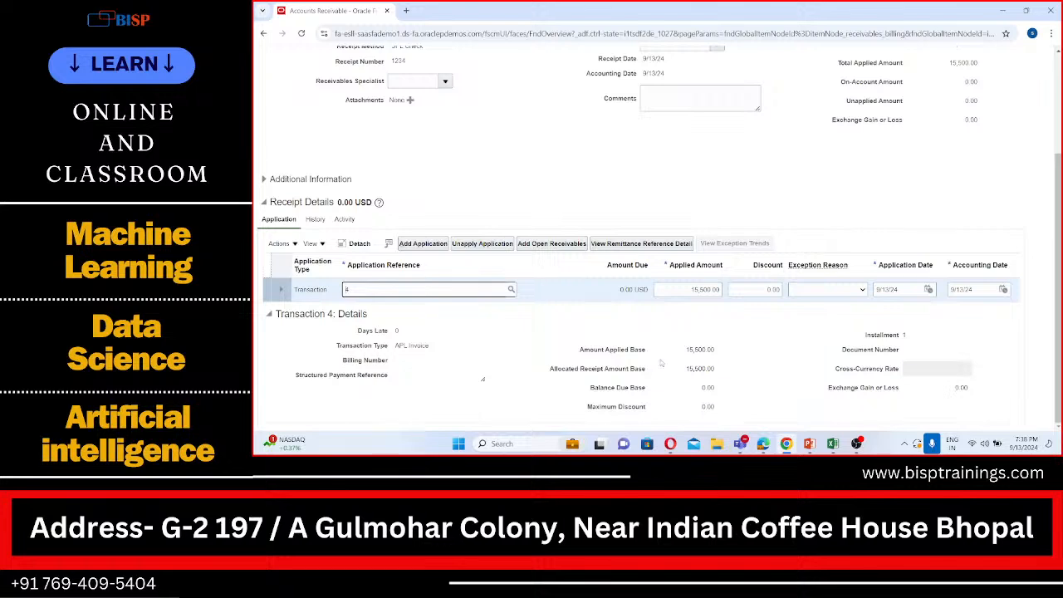
Review the receipt's amounts together with transaction 4's applied amount and application details
scroll(661, 362, up, 3)
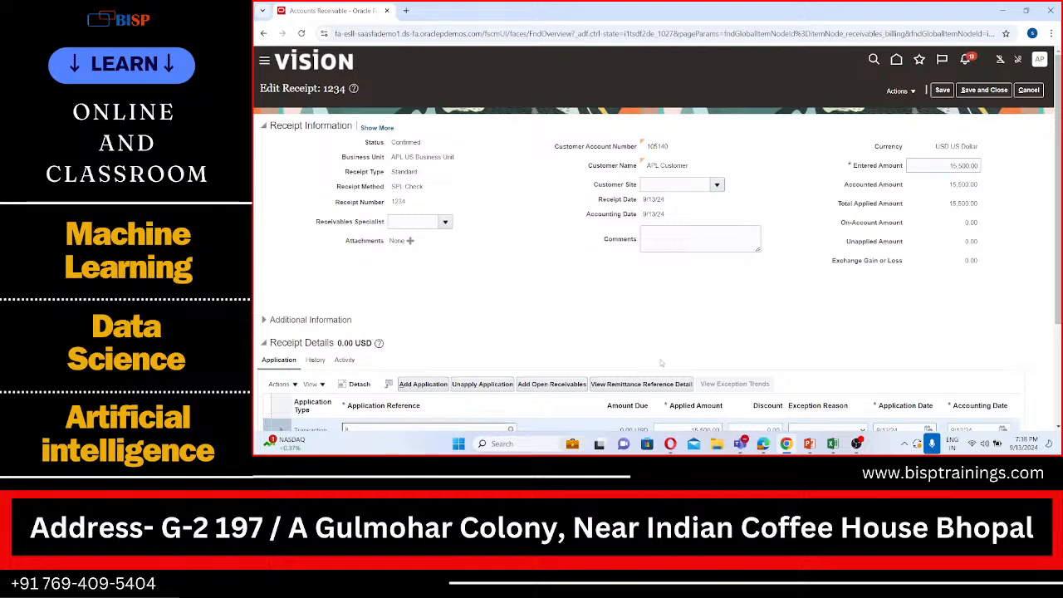
scroll(661, 362, down, 1)
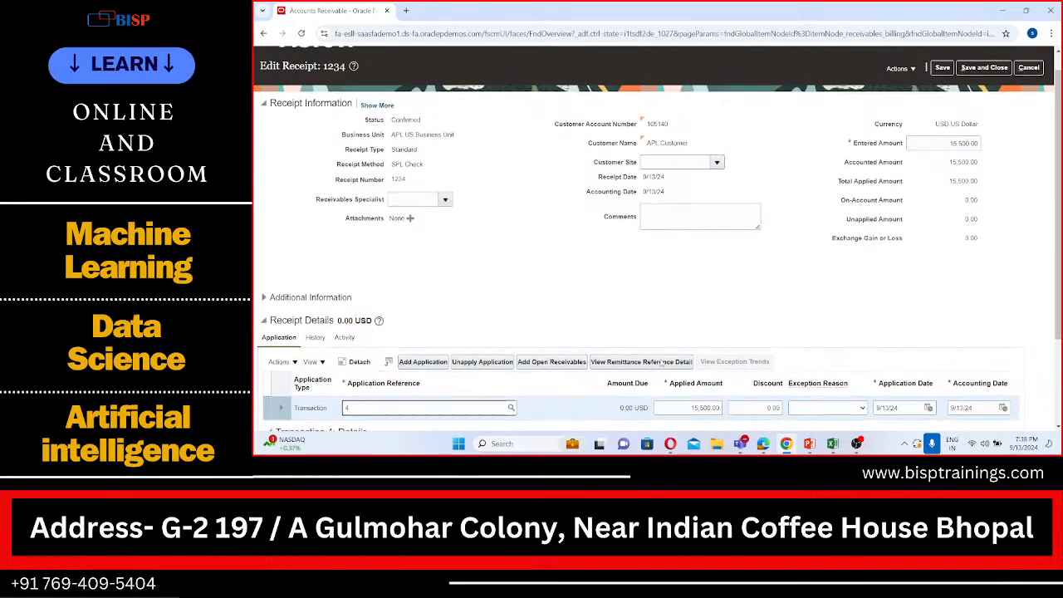
scroll(661, 362, down, 3)
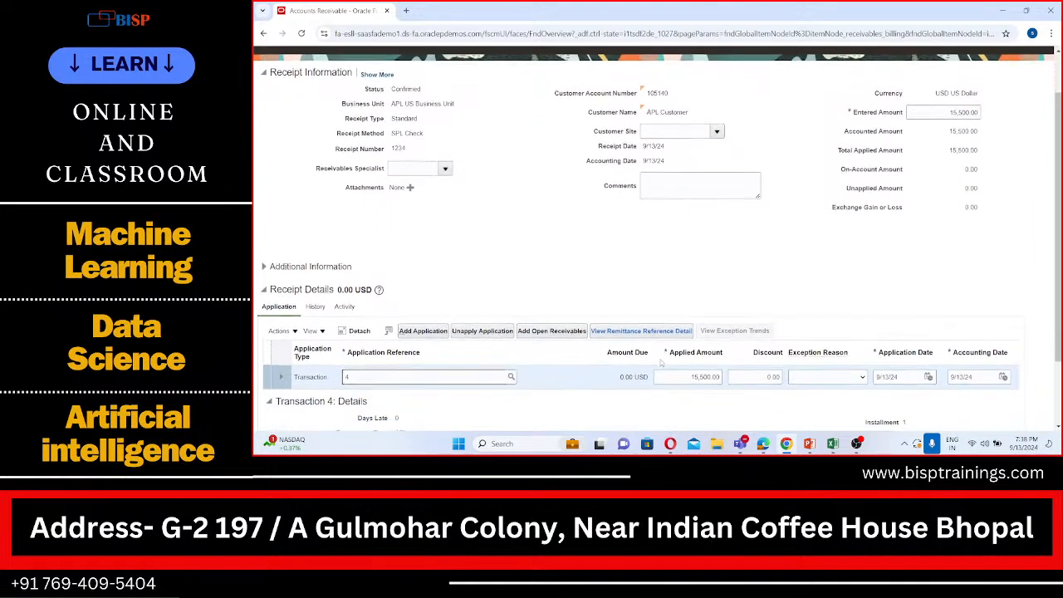
scroll(661, 360, down, 4)
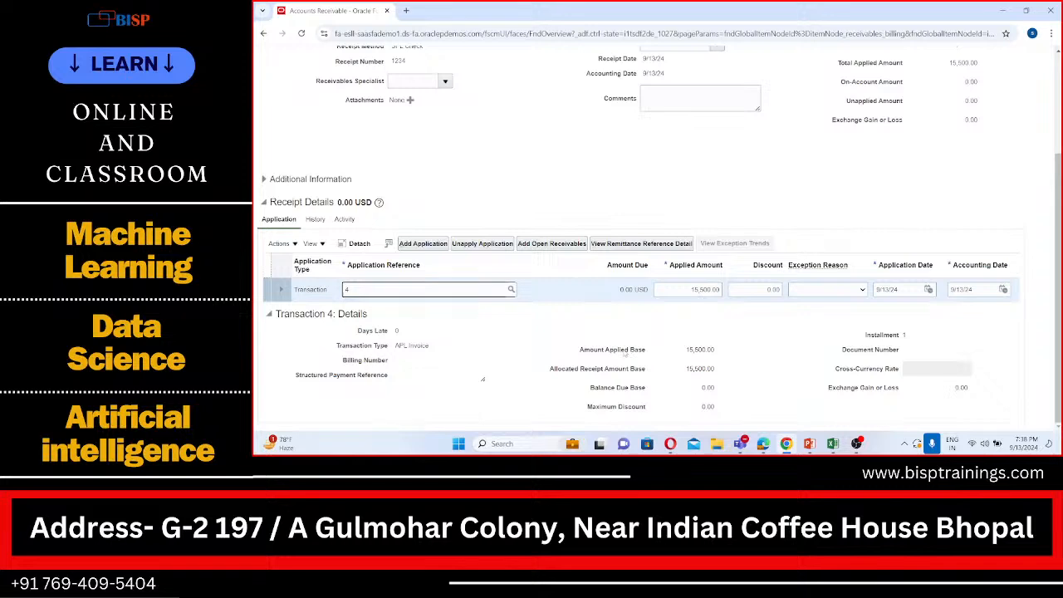
scroll(625, 353, up, 1)
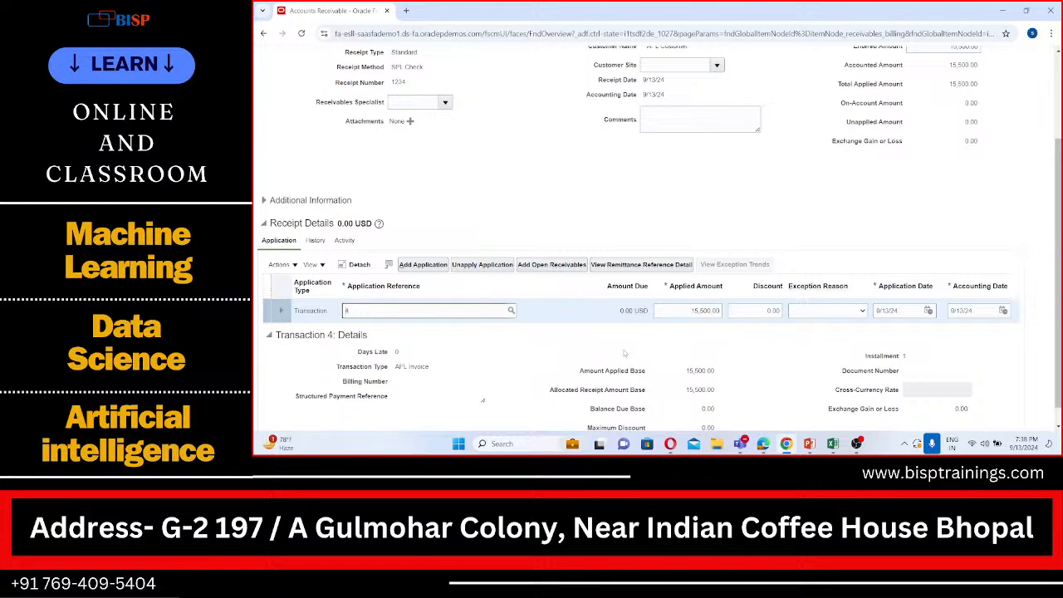
text(4)
scroll(631, 332, up, 3)
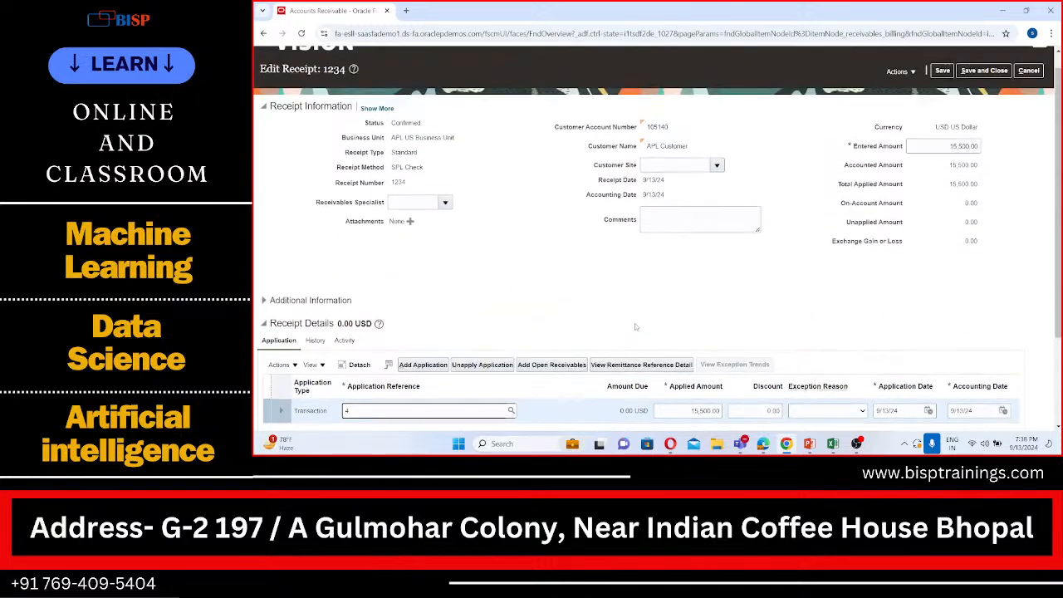
scroll(634, 323, down, 3)
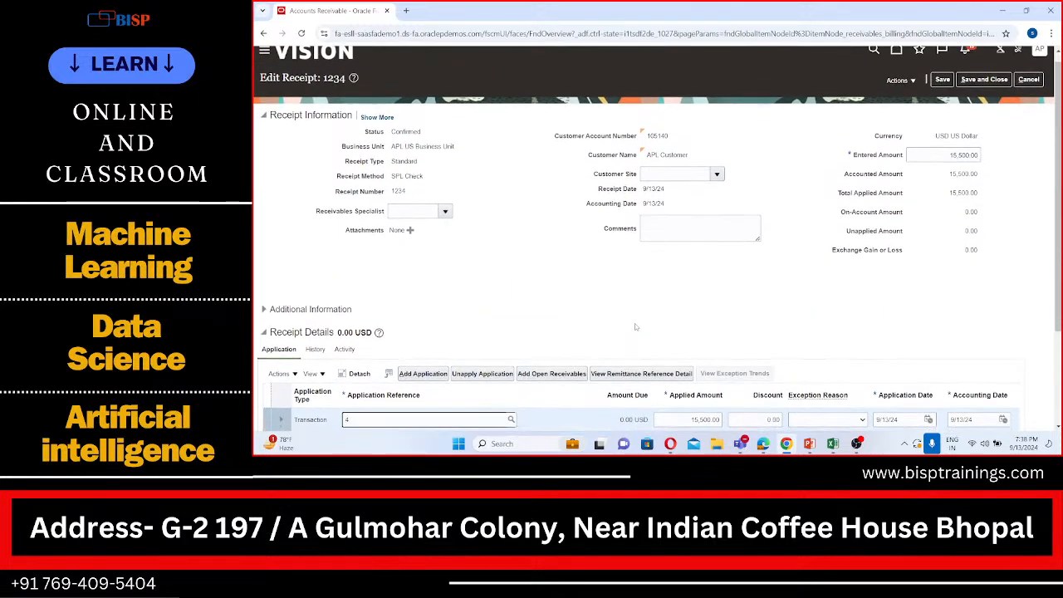
scroll(636, 326, down, 2)
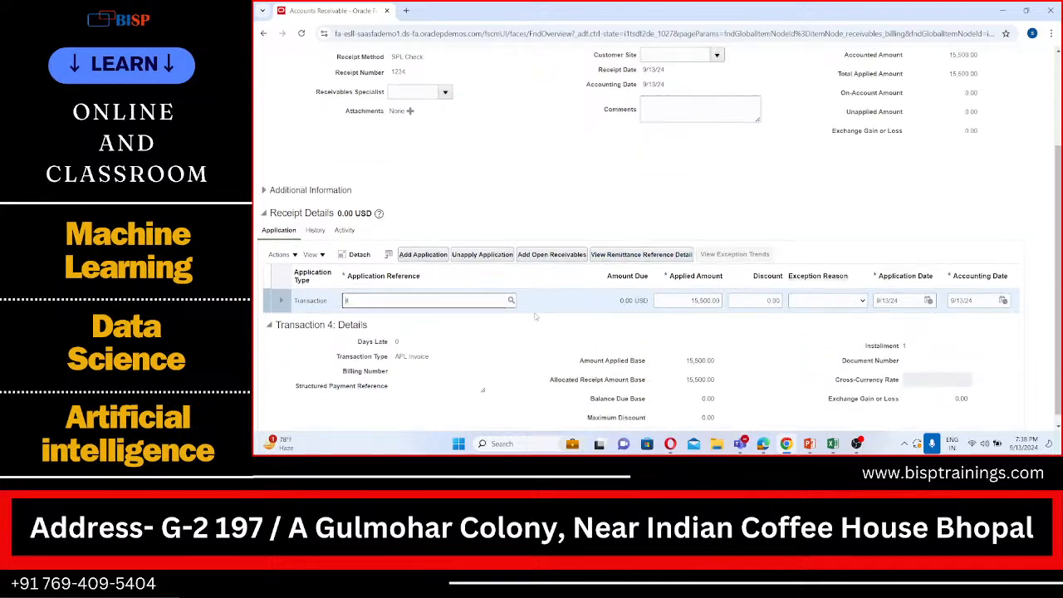
double_click(690, 349)
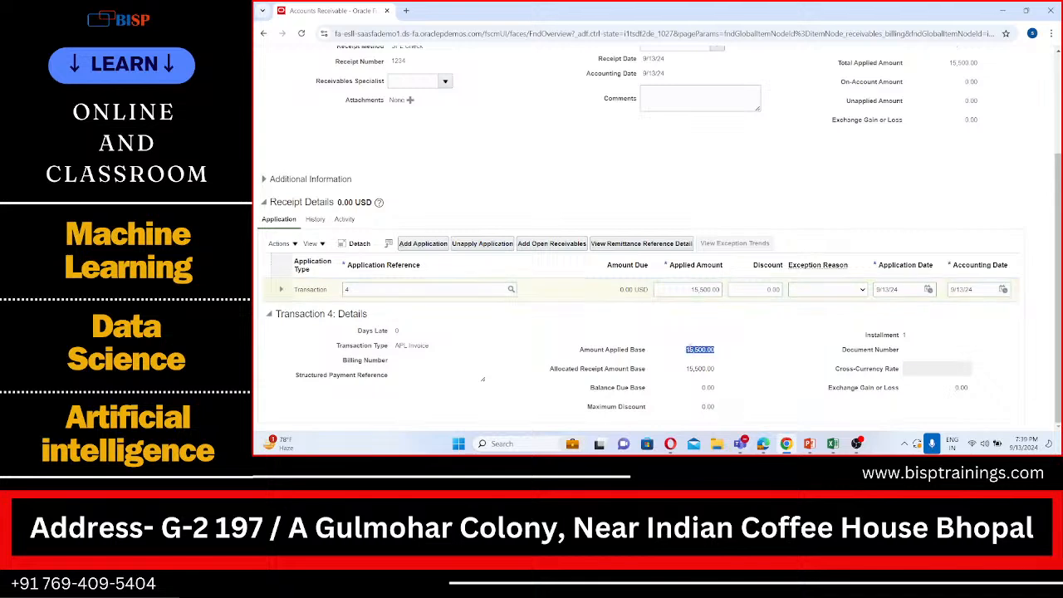
scroll(690, 347, up, 4)
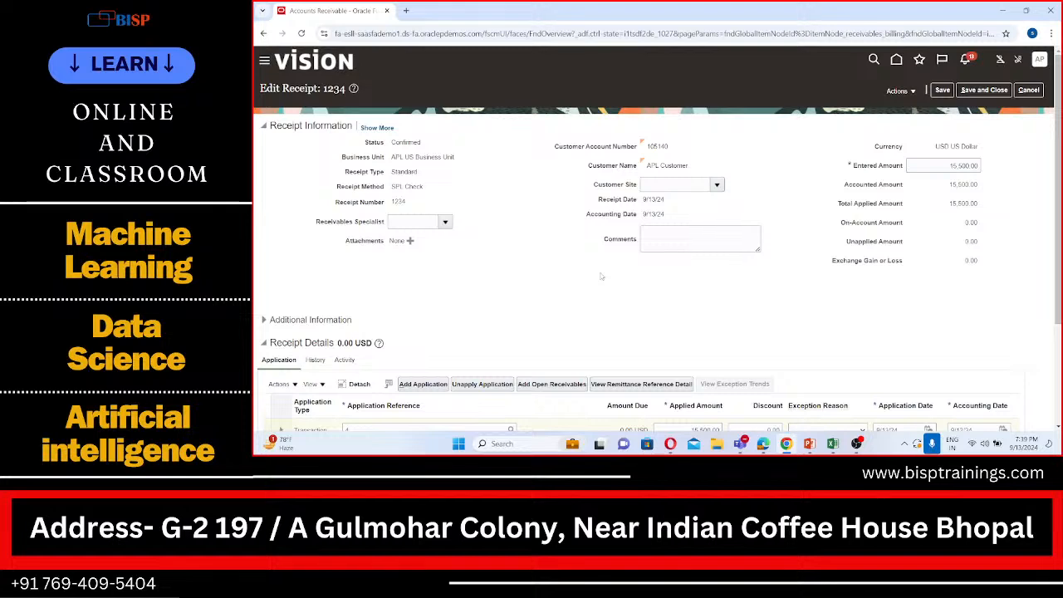
scroll(601, 276, down, 1)
scroll(601, 277, up, 1)
scroll(729, 241, down, 1)
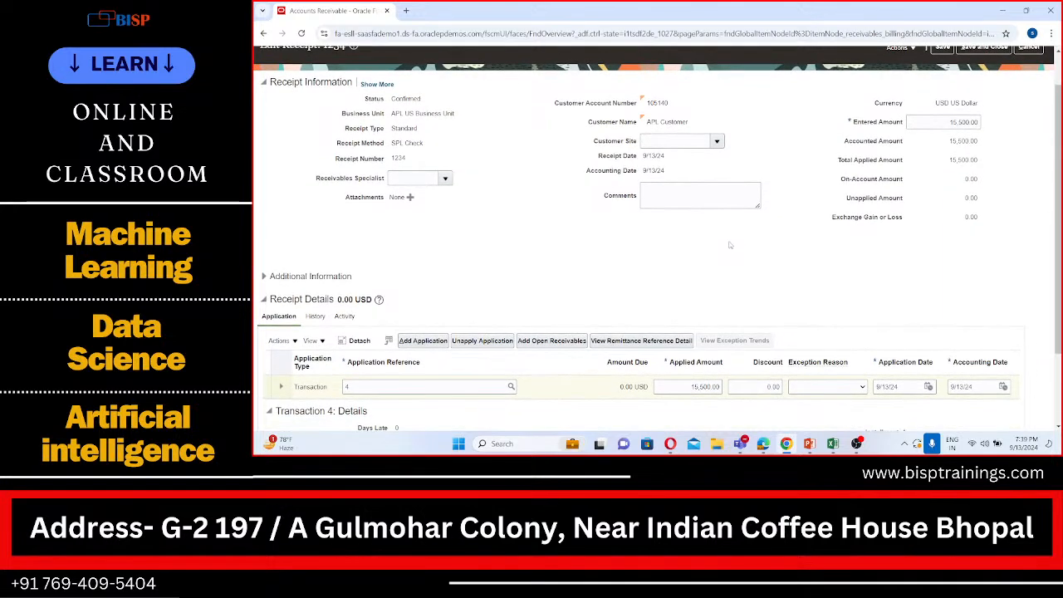
scroll(730, 244, down, 3)
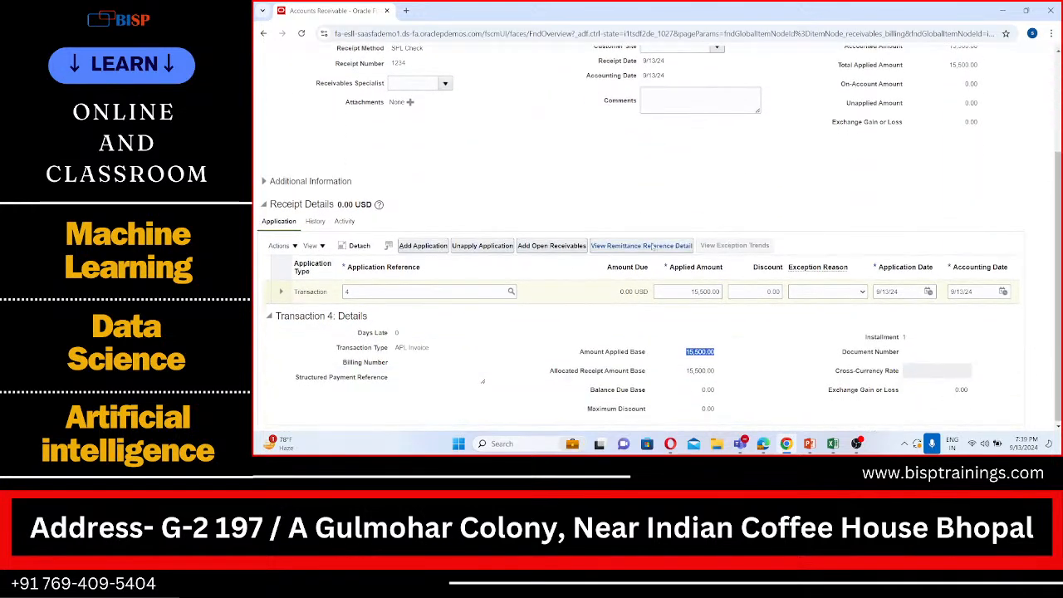
Check the receipt's remittance reference detail and close it
click(646, 245)
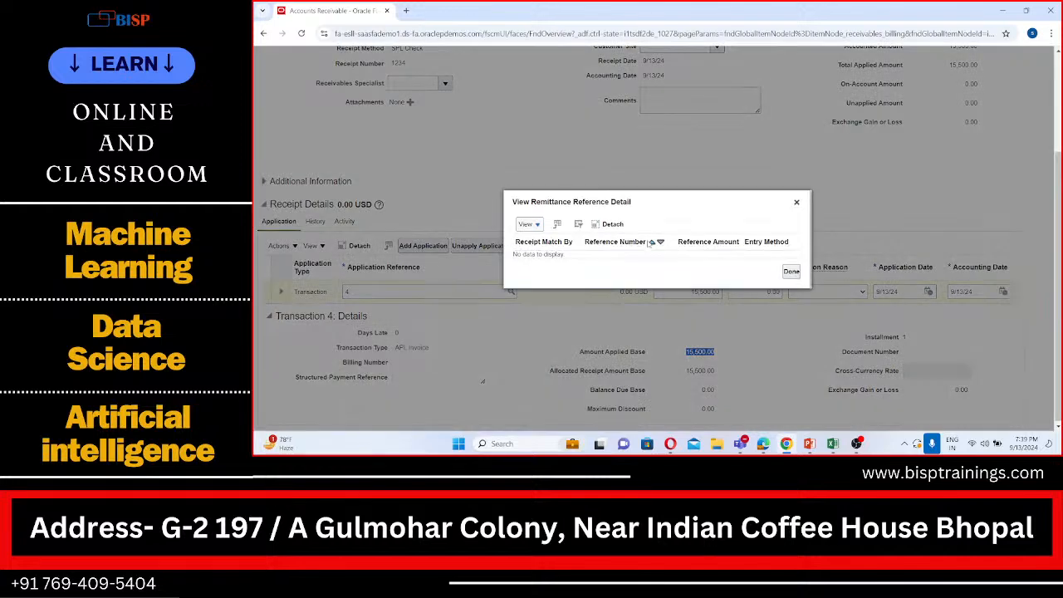
click(790, 271)
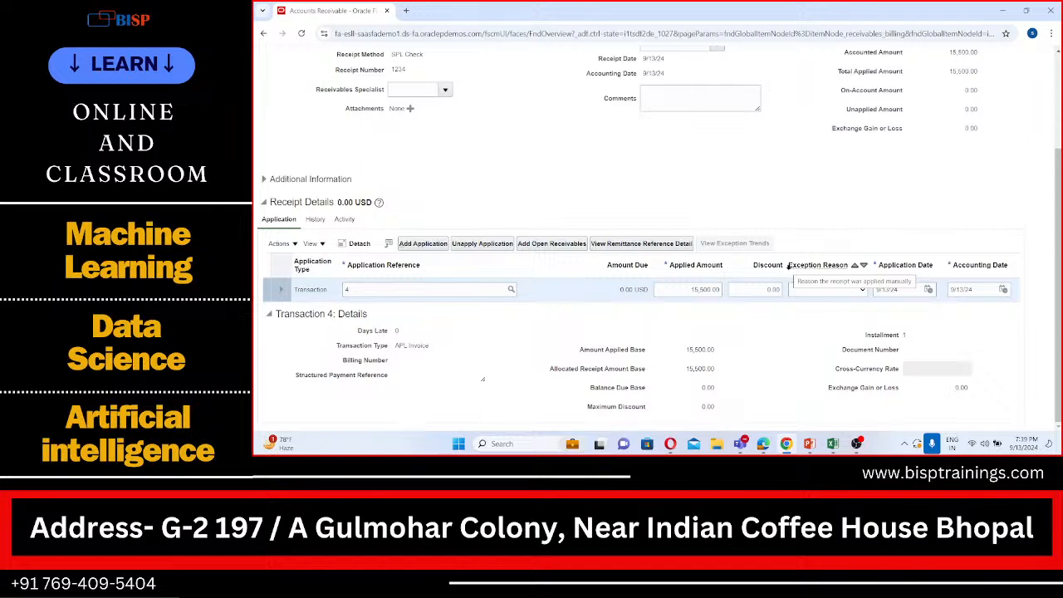
scroll(787, 265, up, 2)
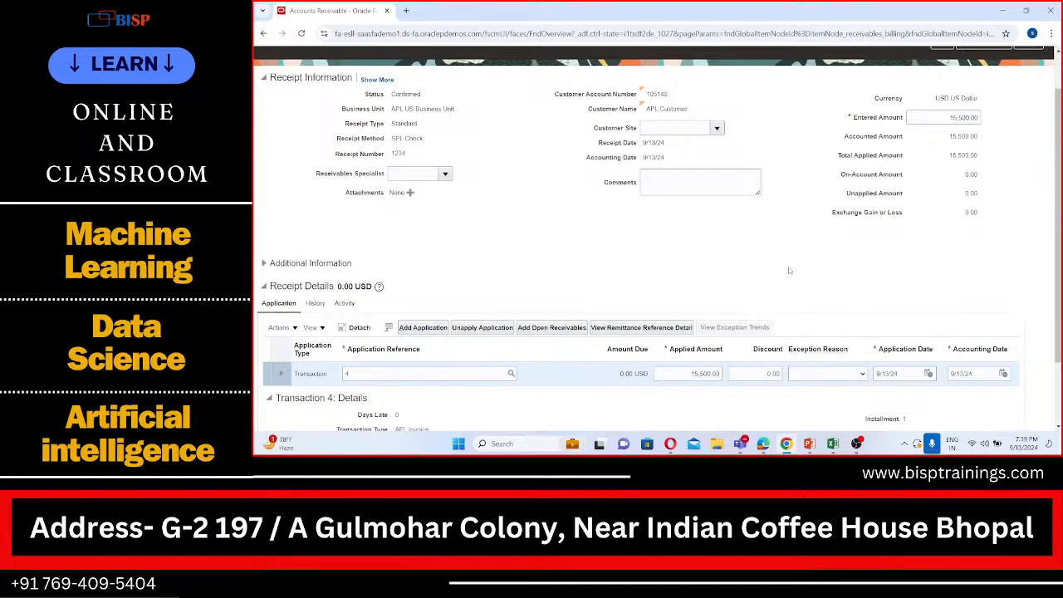
scroll(790, 271, down, 1)
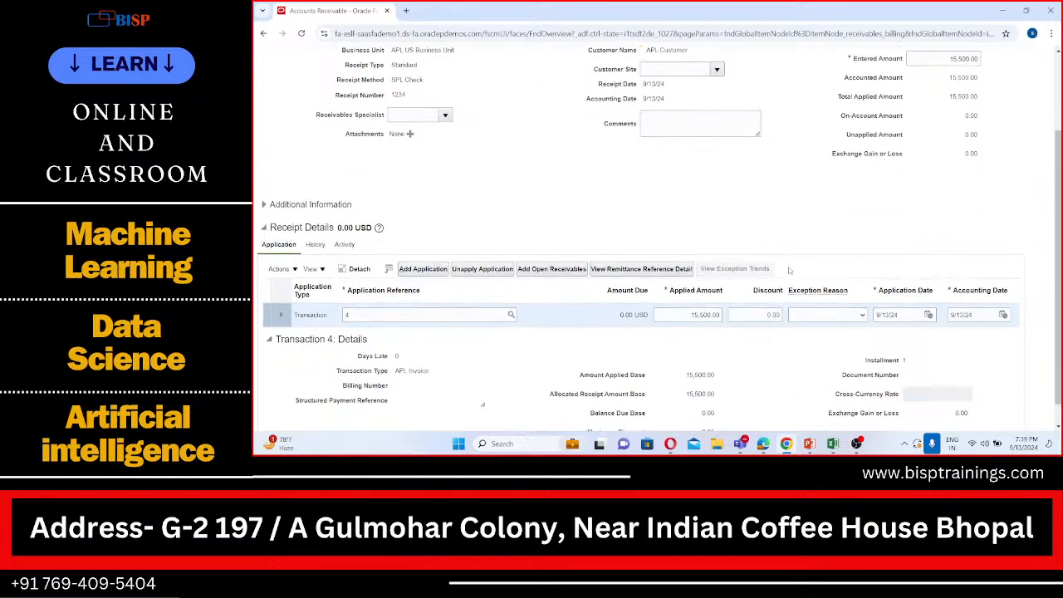
scroll(790, 271, up, 2)
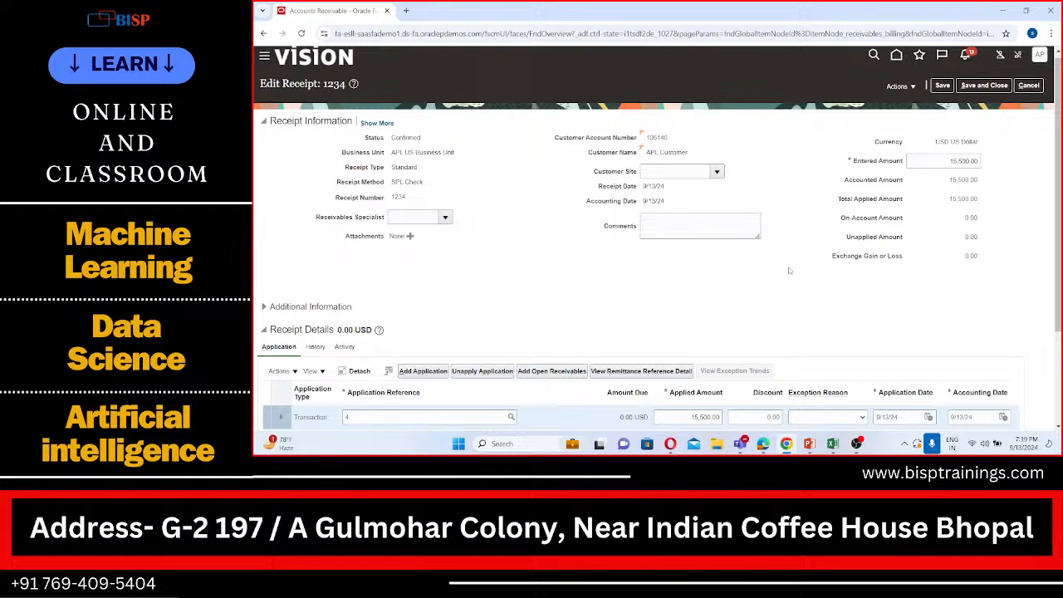
Leave the receipt without saving and go to the Billing work area under Receivables
click(1035, 86)
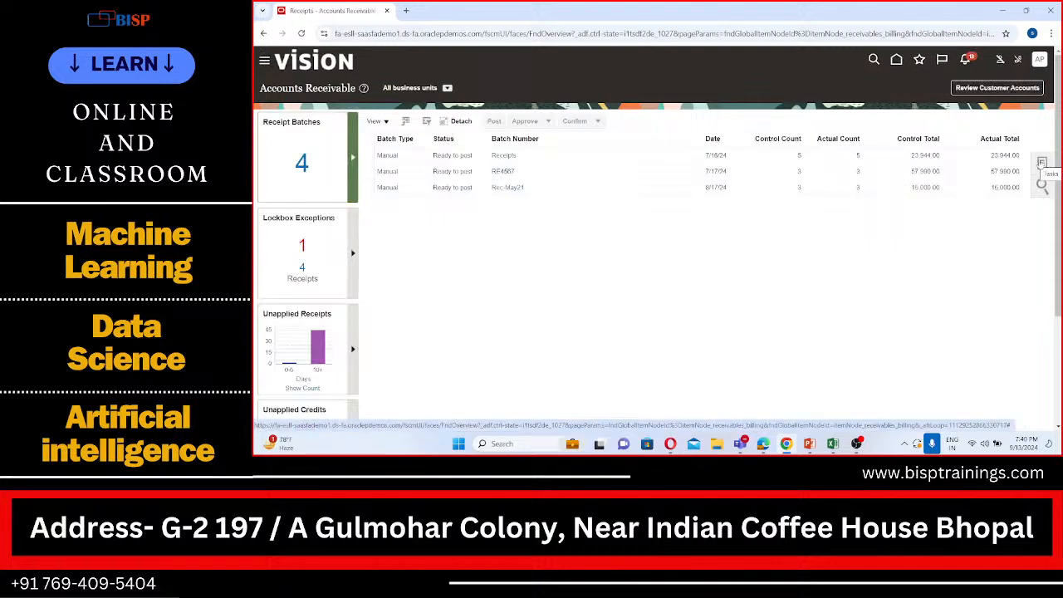
click(263, 62)
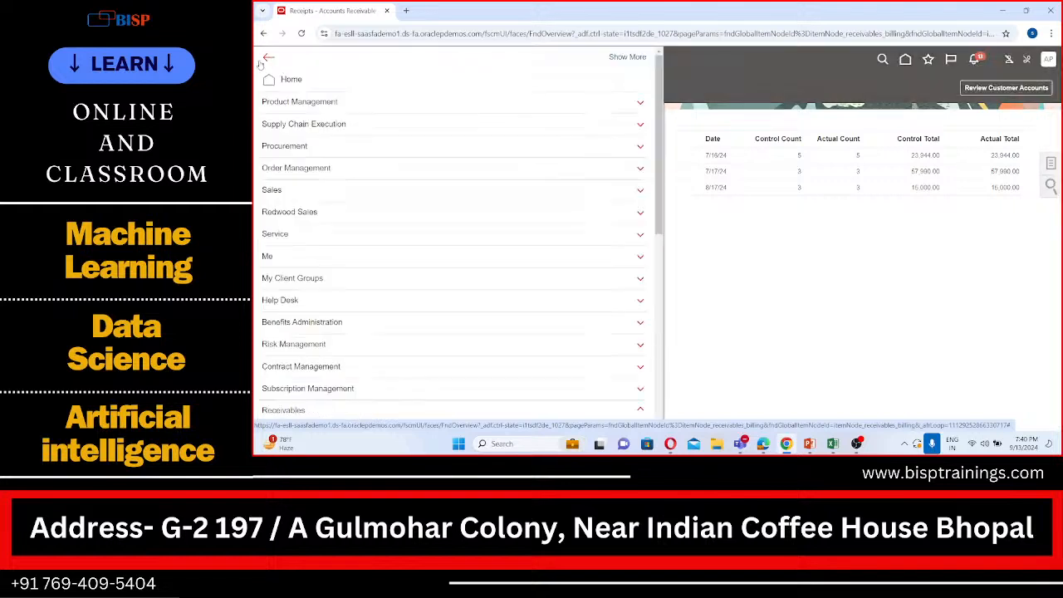
scroll(385, 322, down, 3)
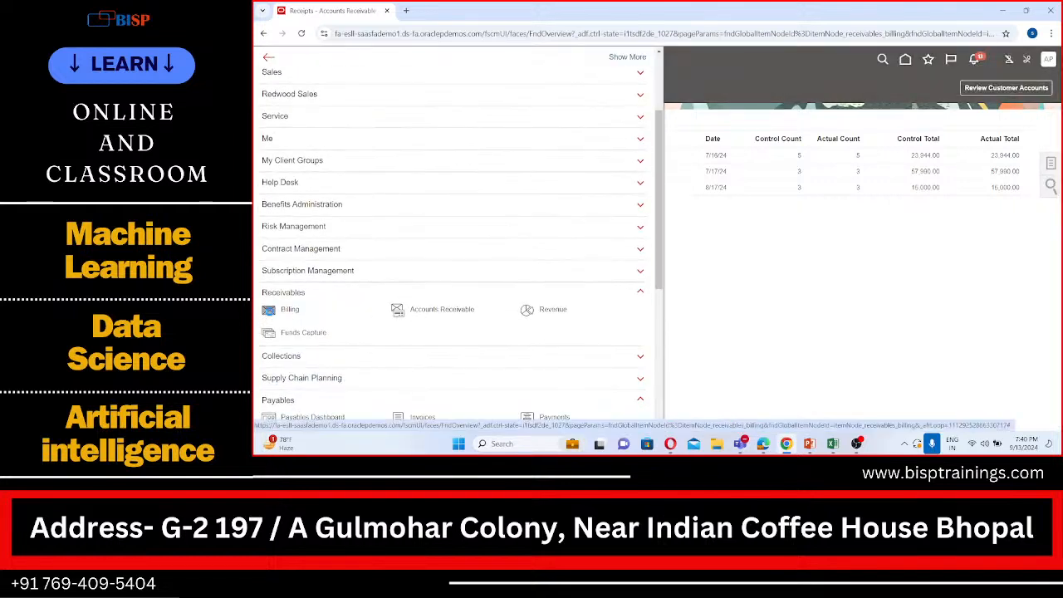
click(282, 310)
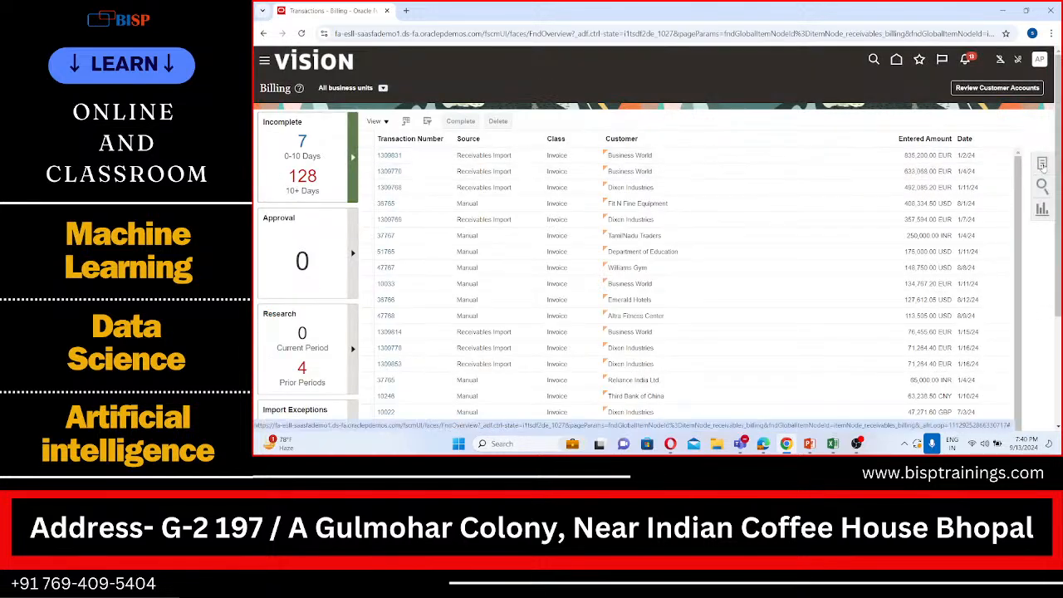
Create a new invoice transaction for APL US Business Unit with APL Invoice as both transaction source and transaction type
click(1042, 164)
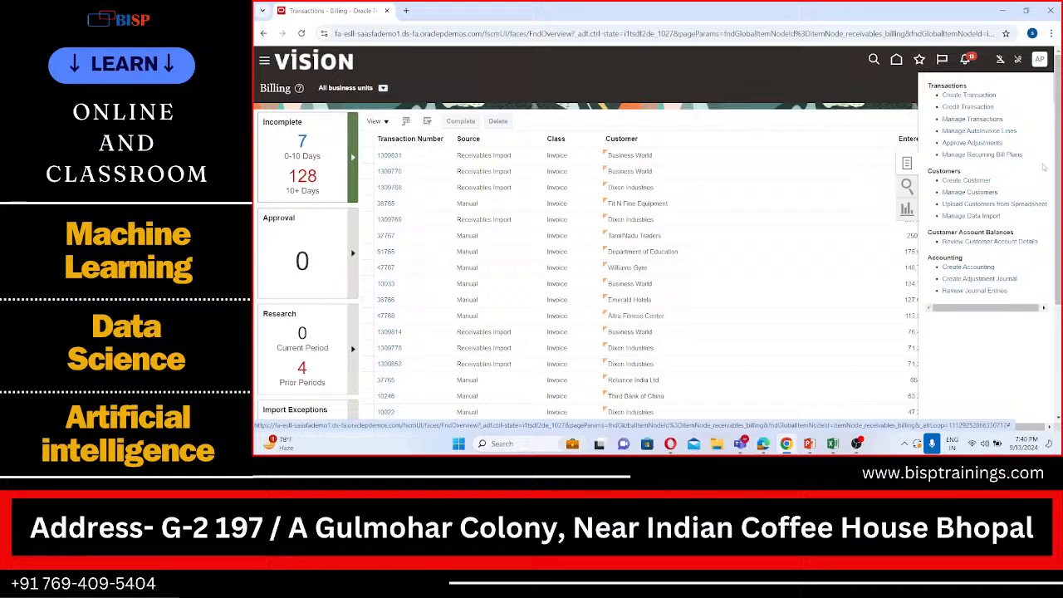
click(967, 95)
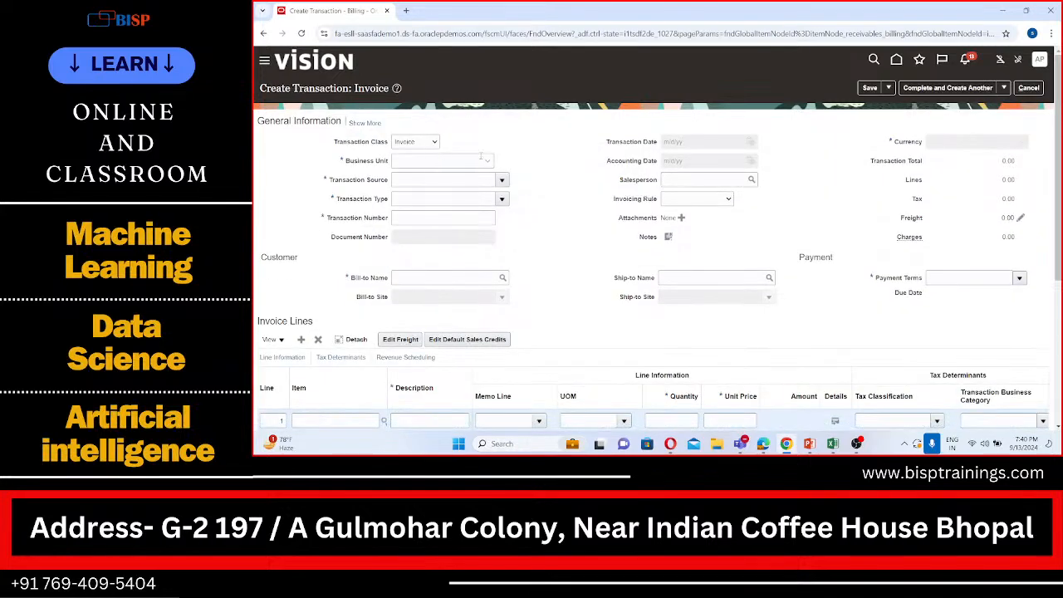
click(488, 160)
click(458, 183)
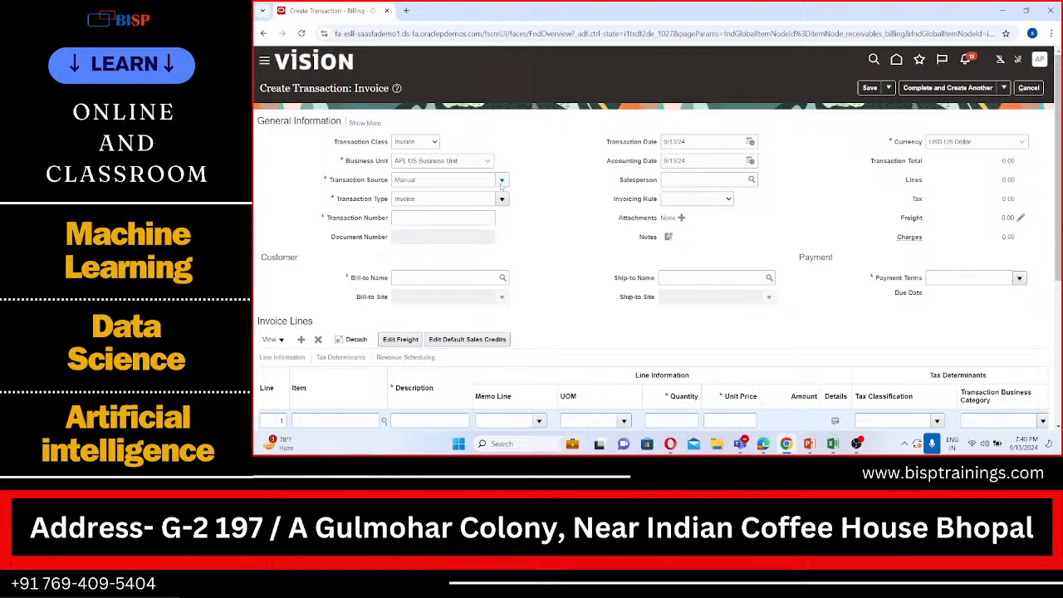
click(502, 180)
click(470, 202)
click(502, 198)
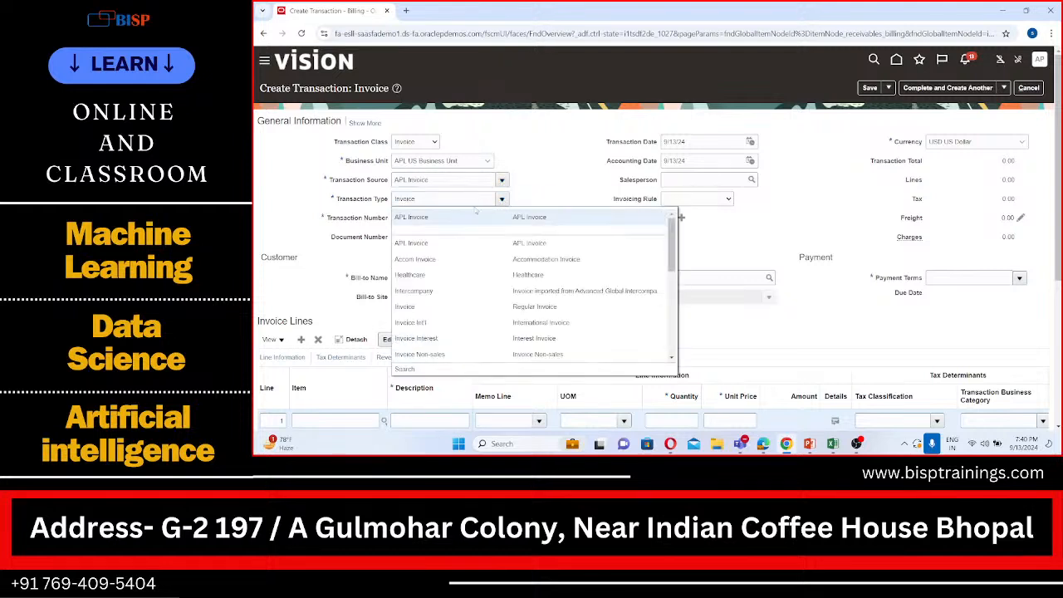
click(458, 219)
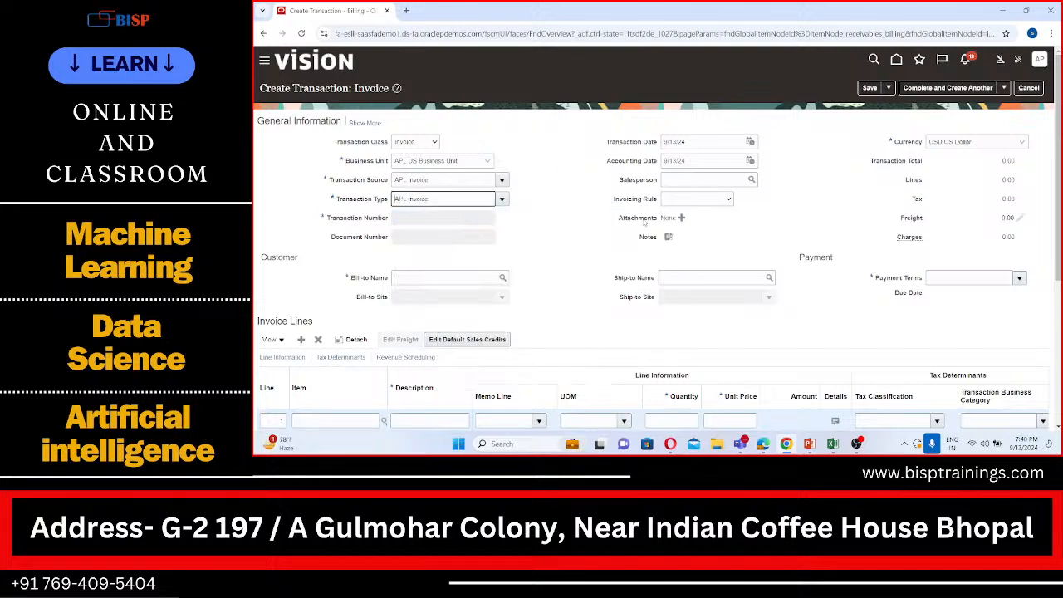
Set APL Customer as the invoice's bill-to customer
scroll(644, 223, down, 1)
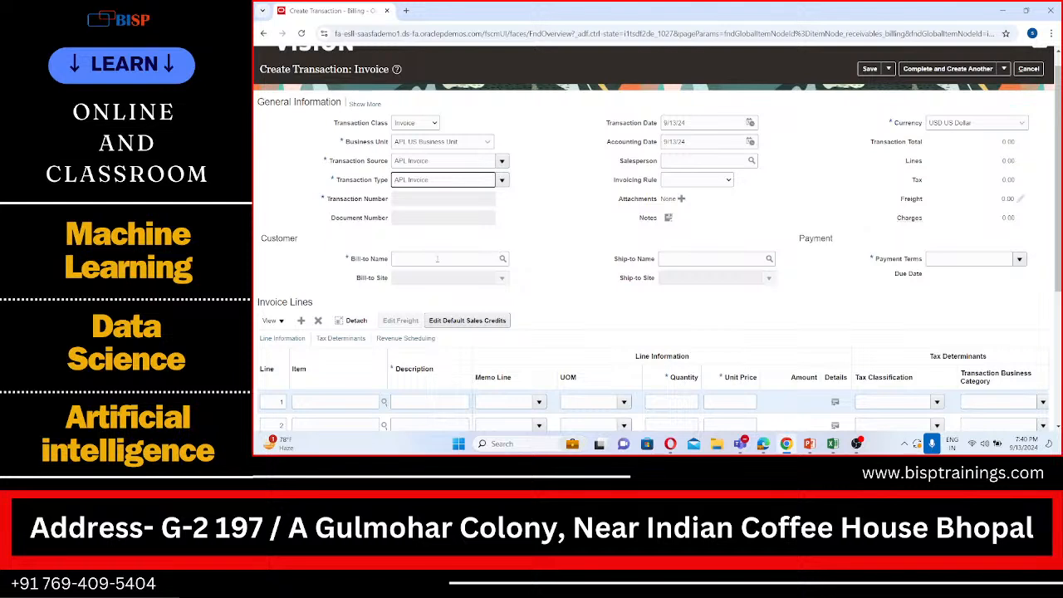
click(471, 260)
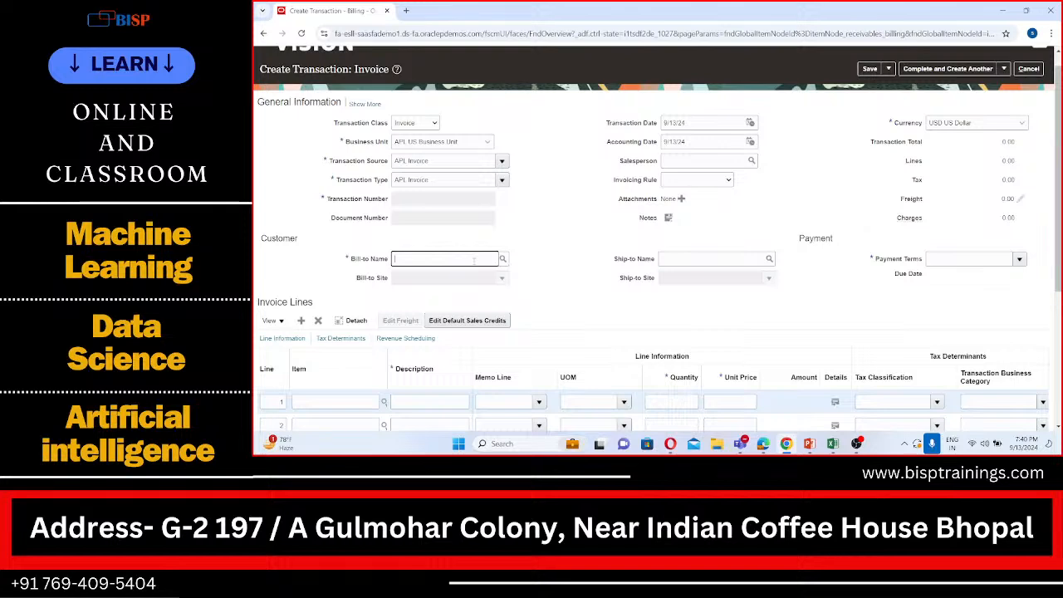
text(APL)
key(Tab)
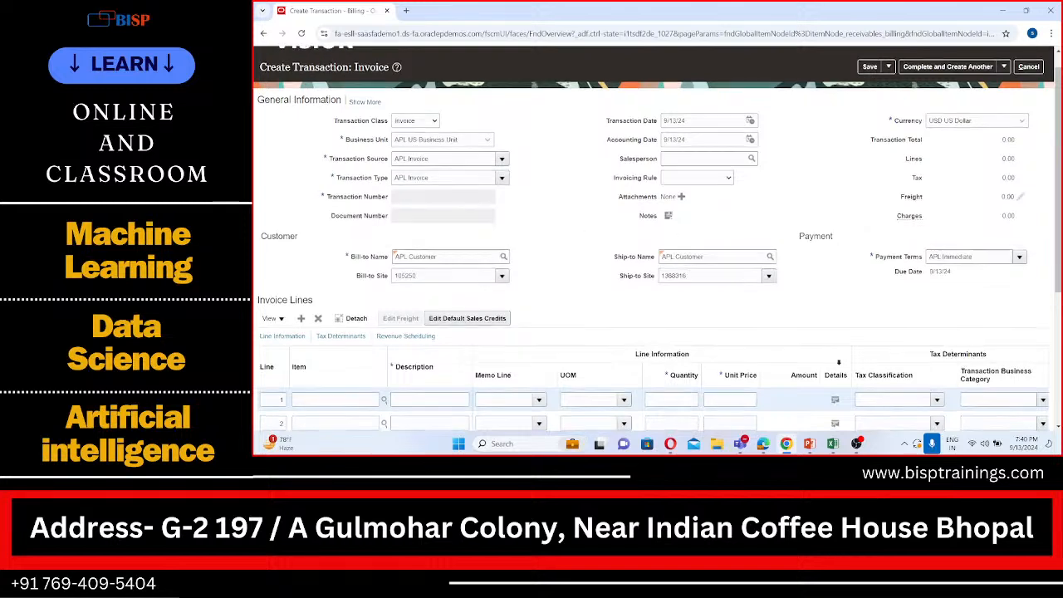
Fill in the first invoice line with description Services, quantity 1 and unit price 15511
scroll(841, 365, down, 2)
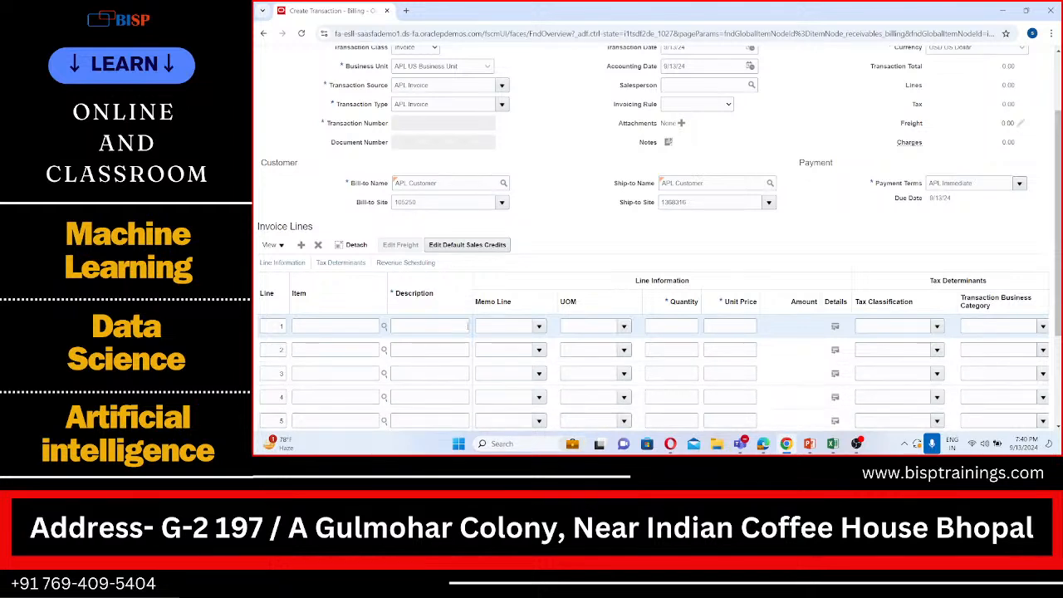
click(462, 325)
text(Services)
click(684, 325)
text(2)
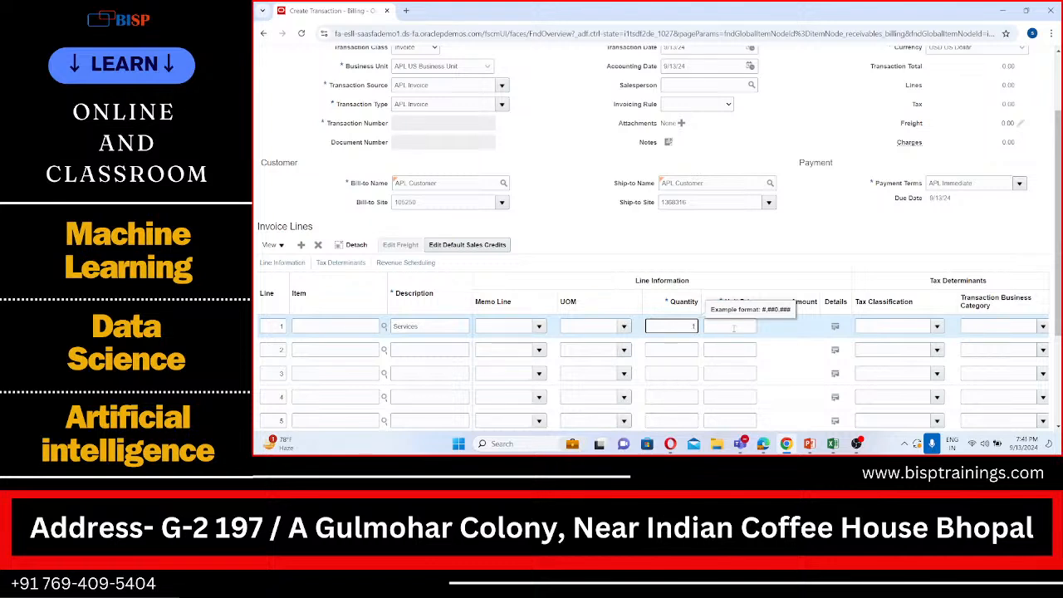
click(729, 326)
text(155)
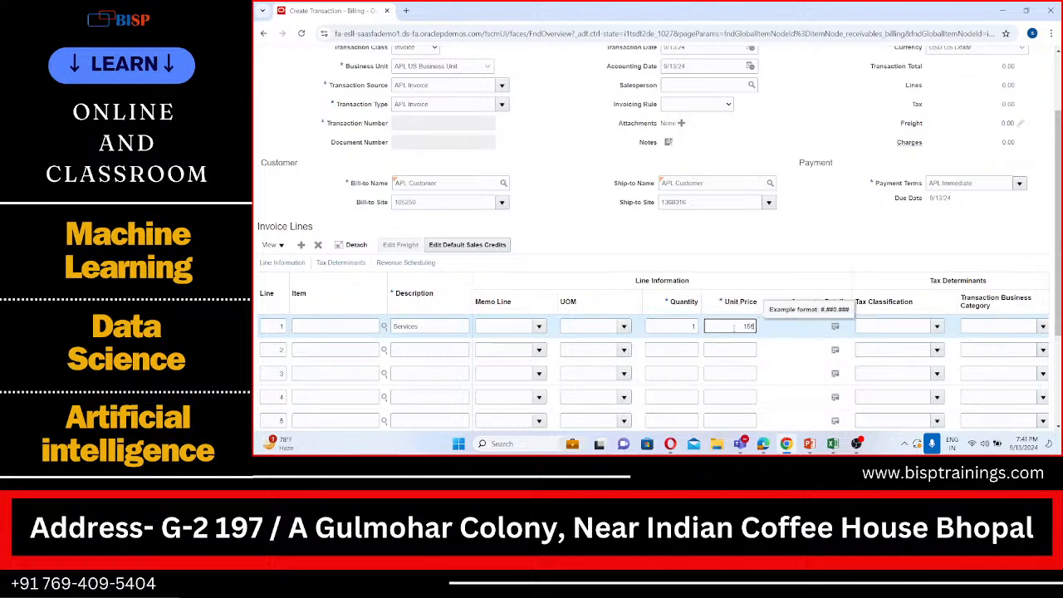
text(11)
Complete the invoice and review the completed transaction
scroll(741, 269, down, 1)
scroll(741, 269, up, 2)
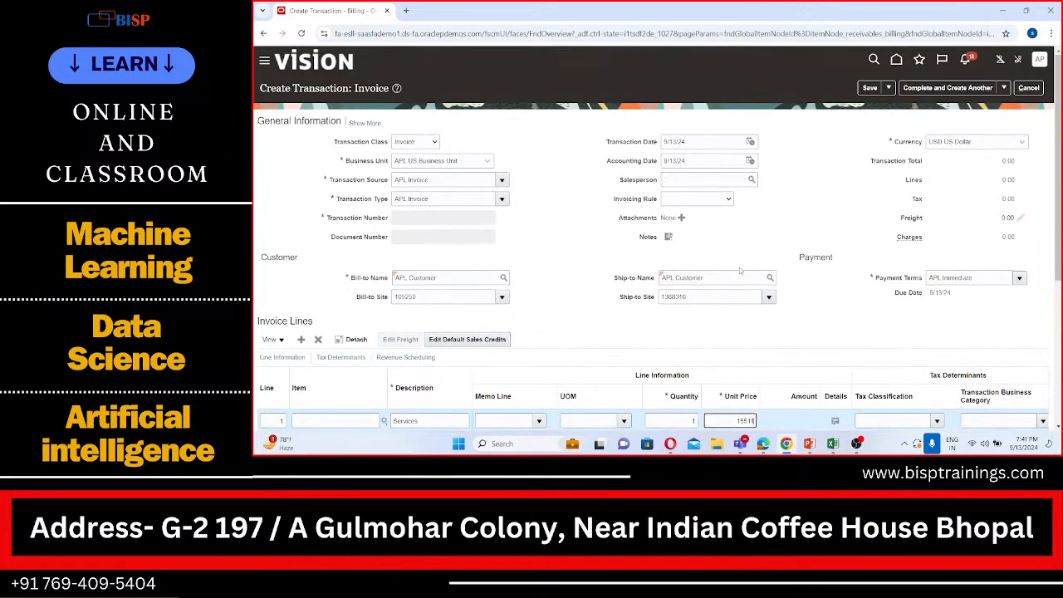
click(1004, 88)
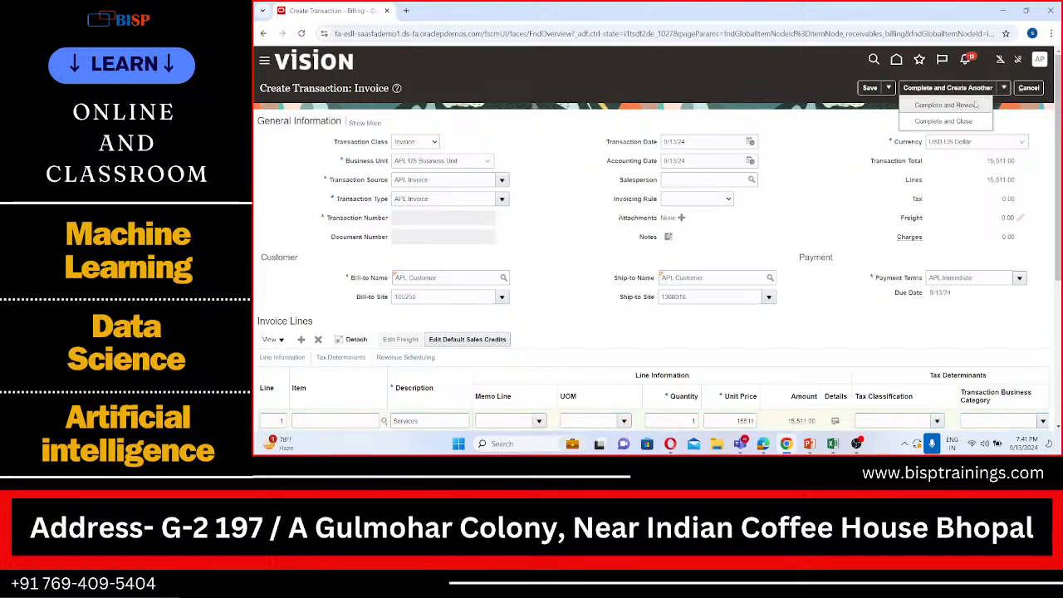
click(975, 105)
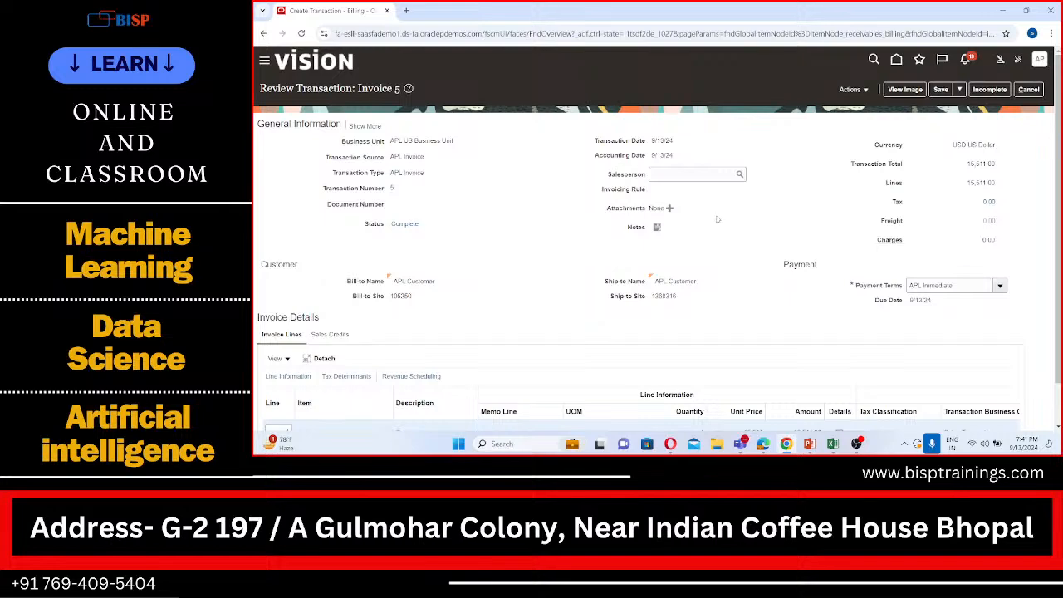
scroll(718, 220, down, 1)
scroll(717, 219, up, 1)
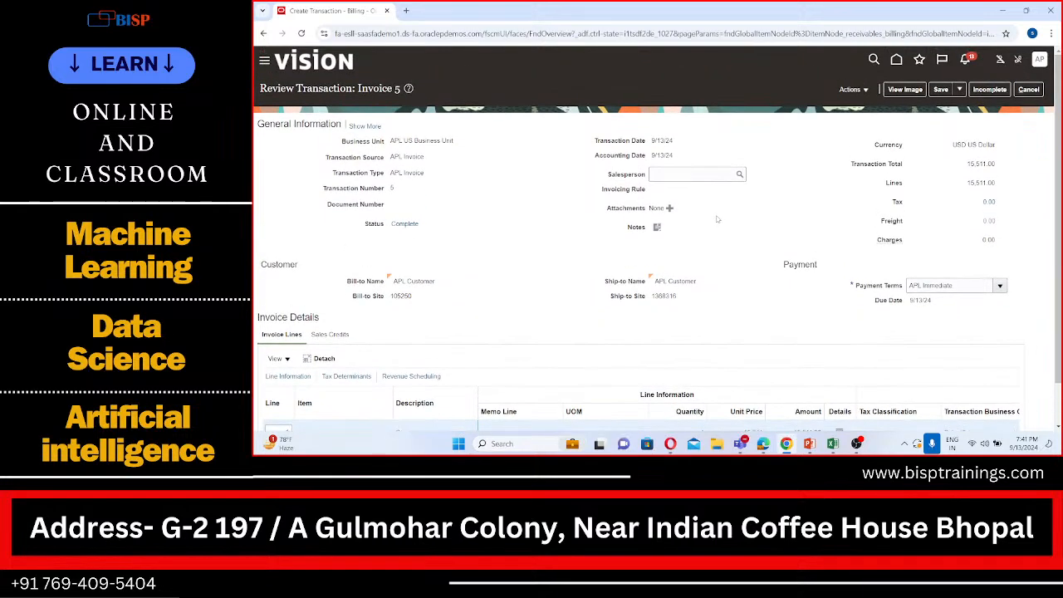
Copy the invoice's transaction number, save and close the invoice, and dismiss the information message
click(937, 93)
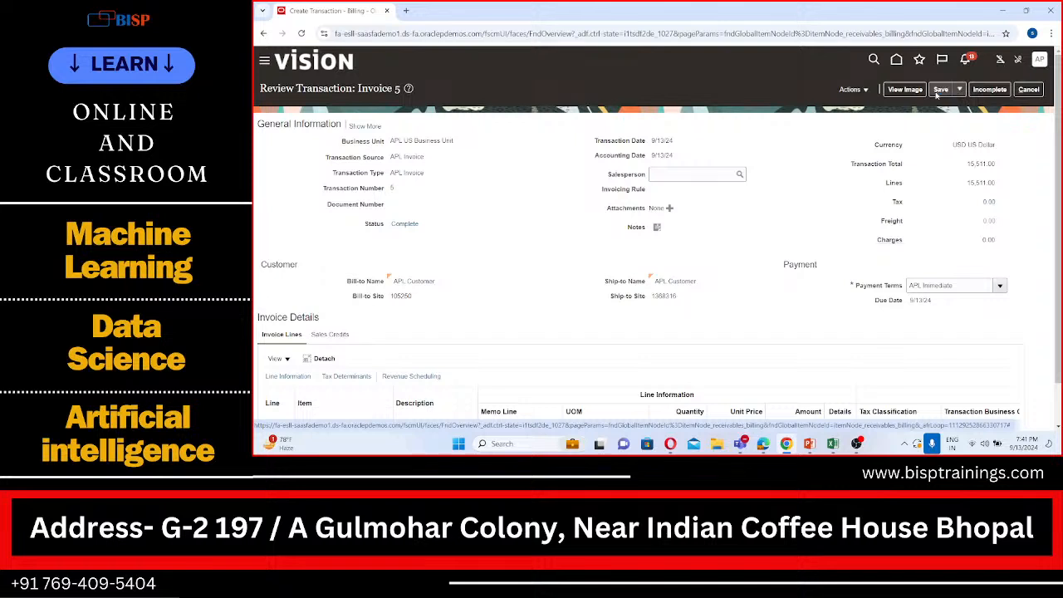
click(960, 90)
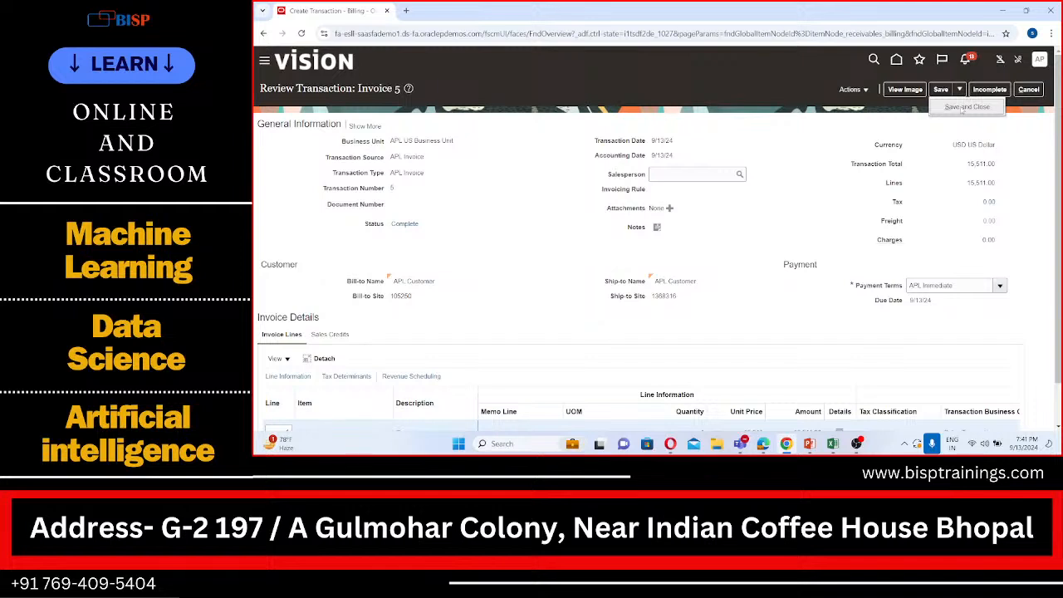
click(399, 188)
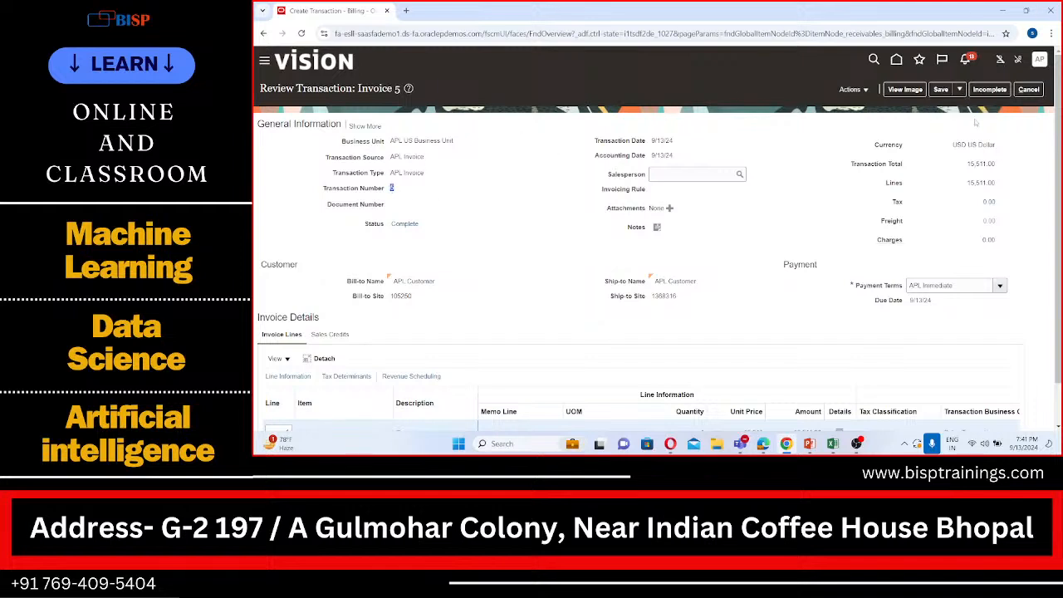
click(964, 89)
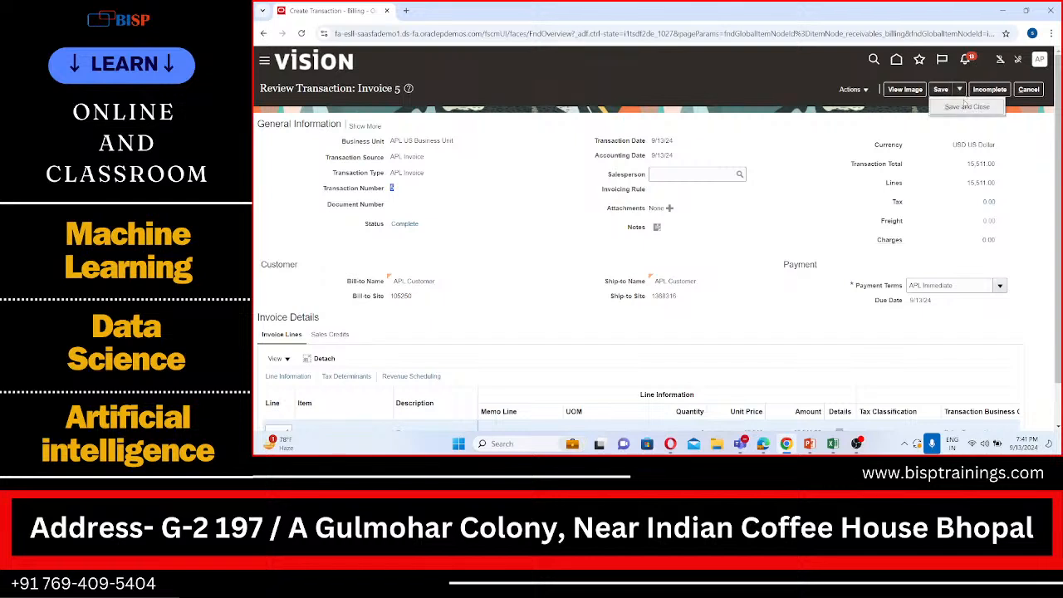
click(965, 104)
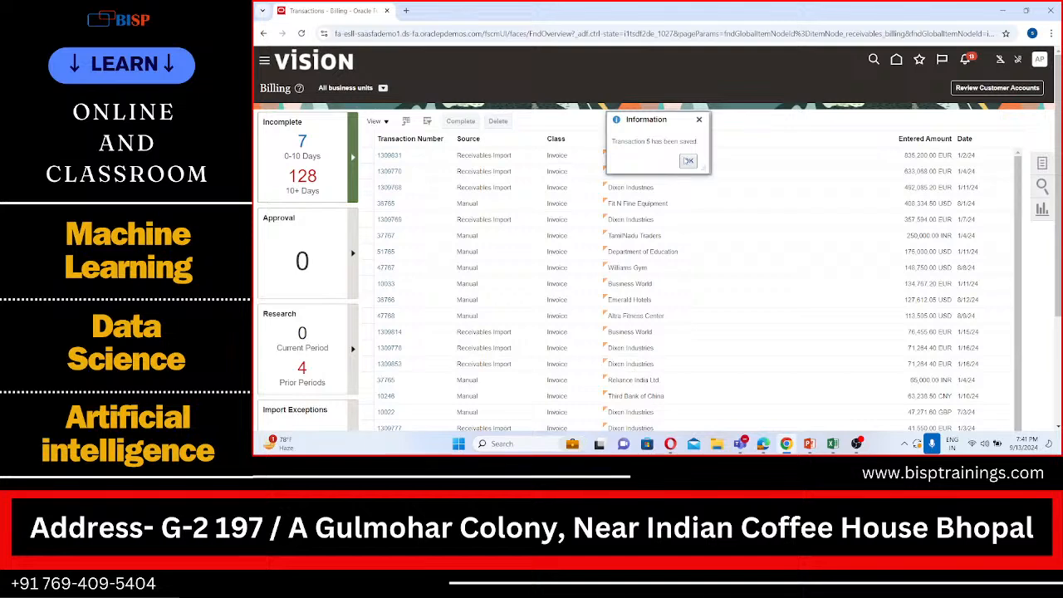
click(688, 160)
Switch to the AR Practical Sheet in Excel and record transaction number 5 in cell C55
click(832, 444)
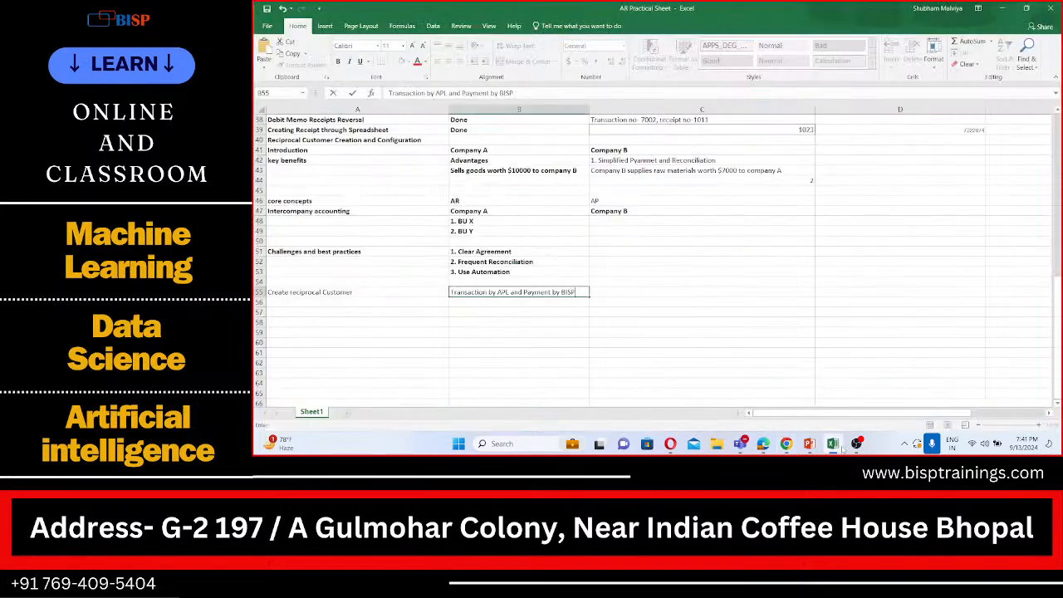
click(705, 291)
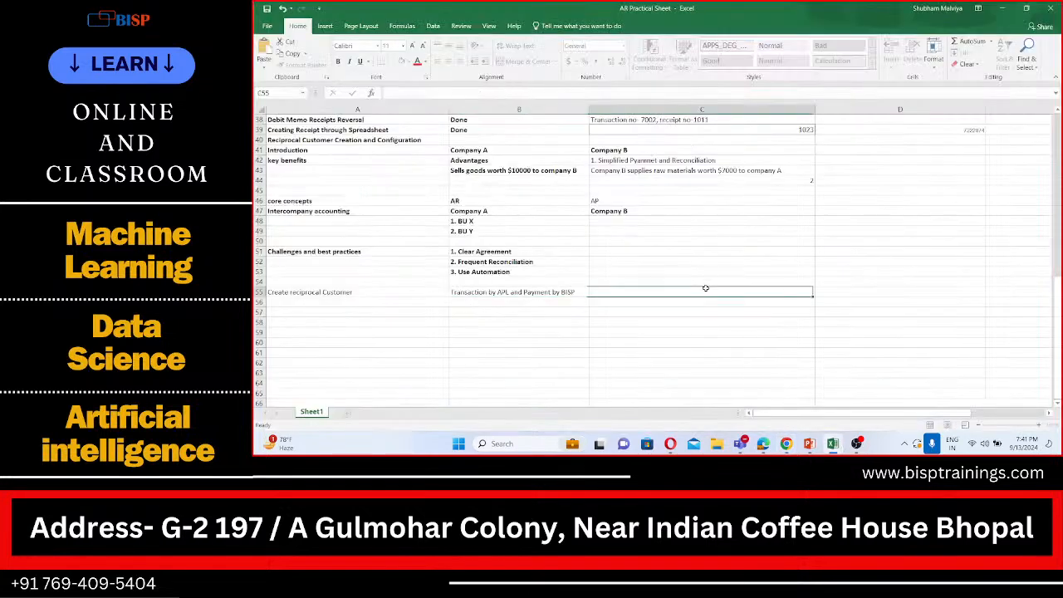
key(ctrl+v)
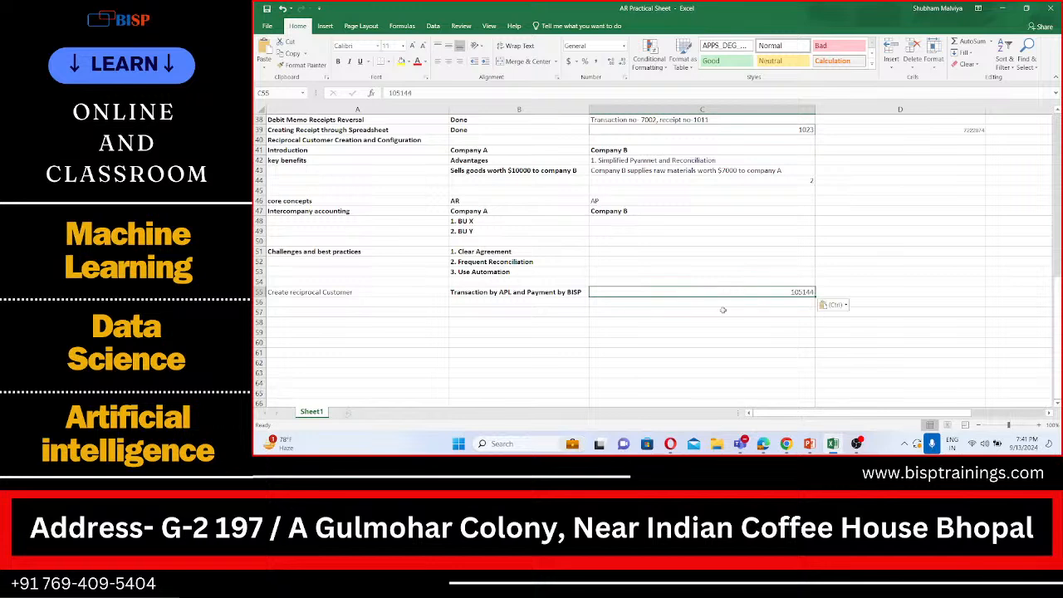
key(BackSpace)
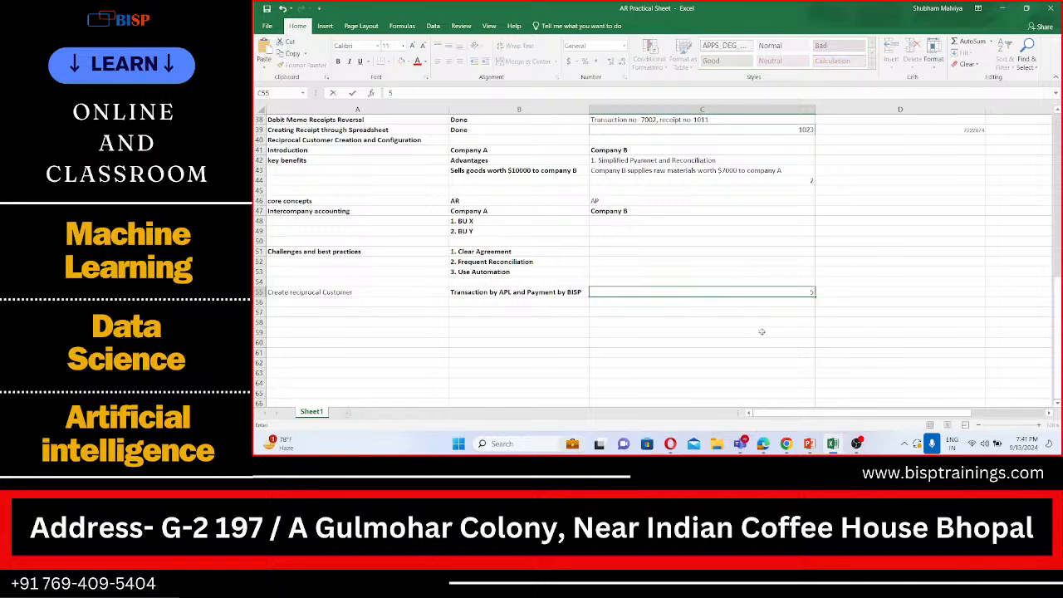
click(762, 332)
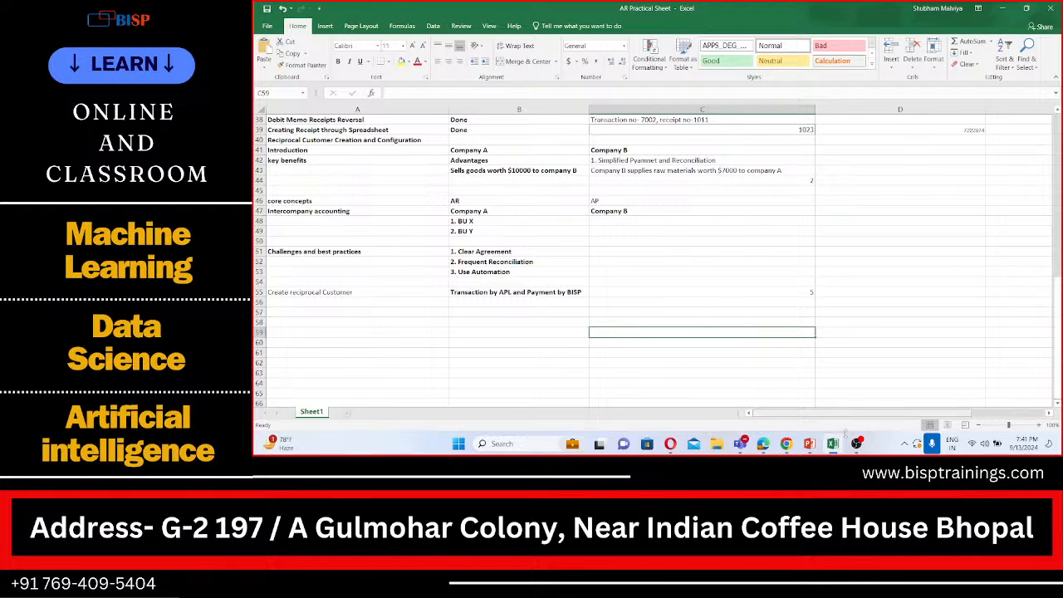
Return to Oracle in the browser and start a new receipt in the Accounts Receivable work area under Receivables
click(787, 444)
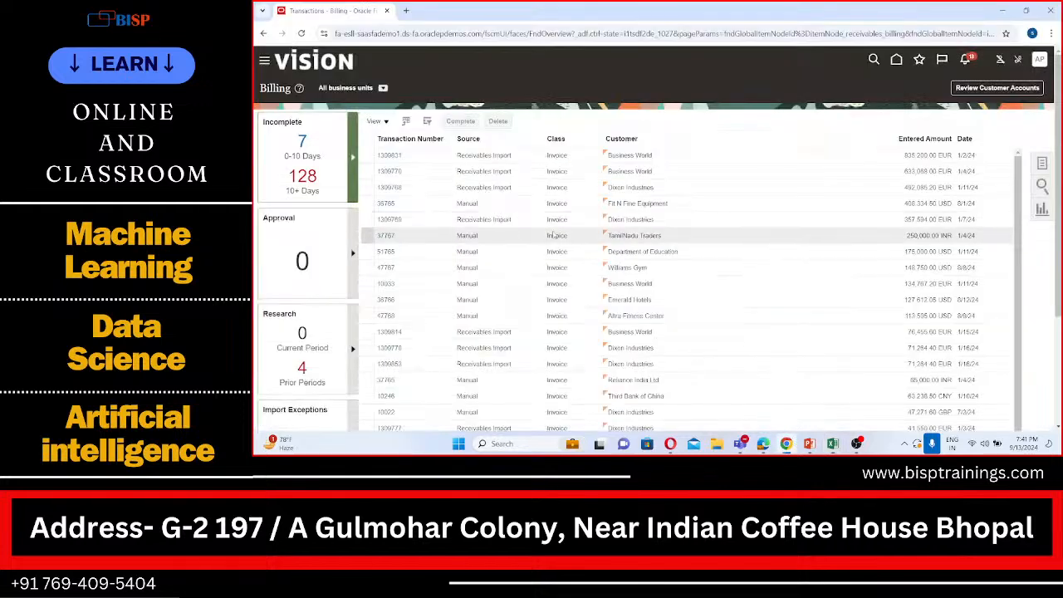
click(264, 61)
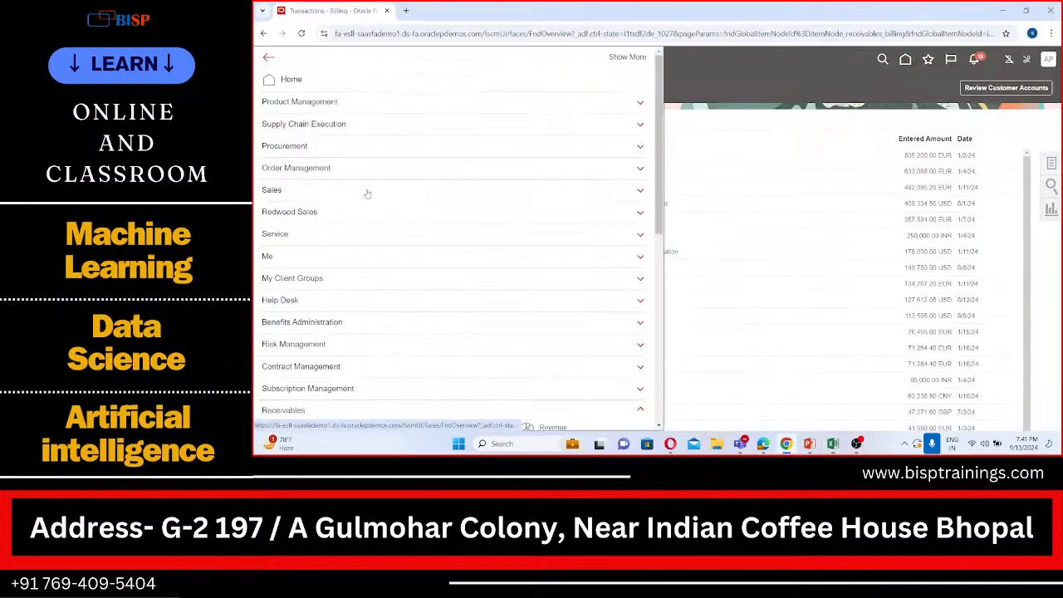
scroll(363, 263, down, 3)
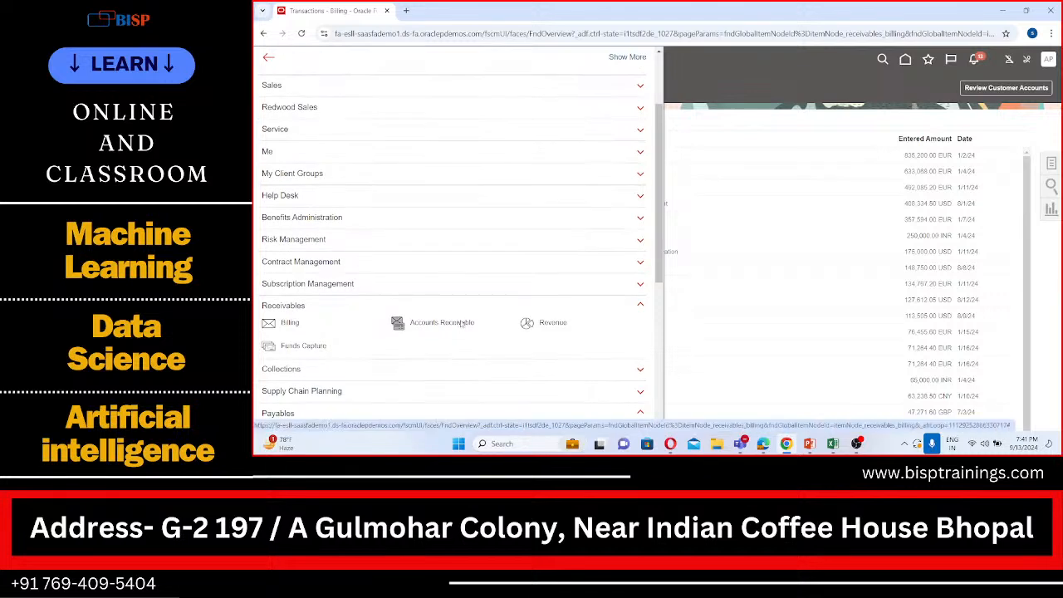
click(461, 323)
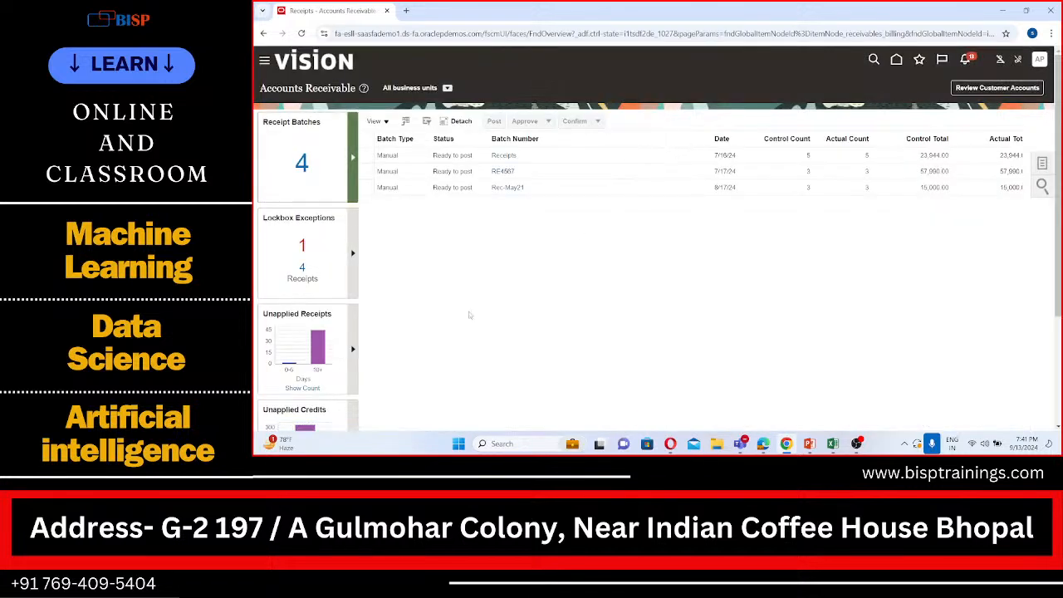
click(1043, 163)
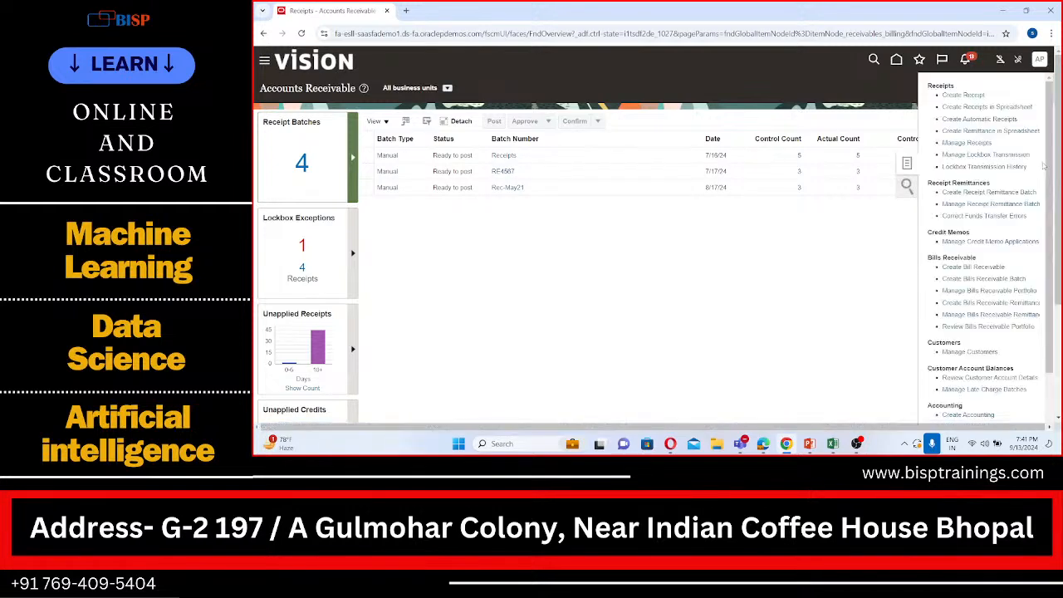
click(963, 95)
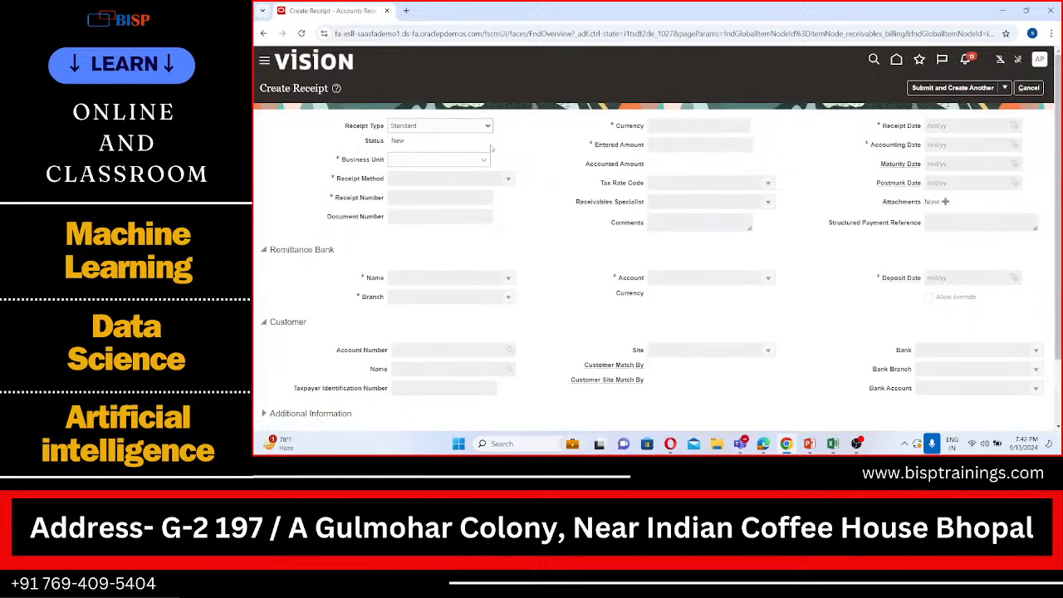
Set the receipt's business unit to APL US Business Unit and its receipt method to SPL Check
click(461, 158)
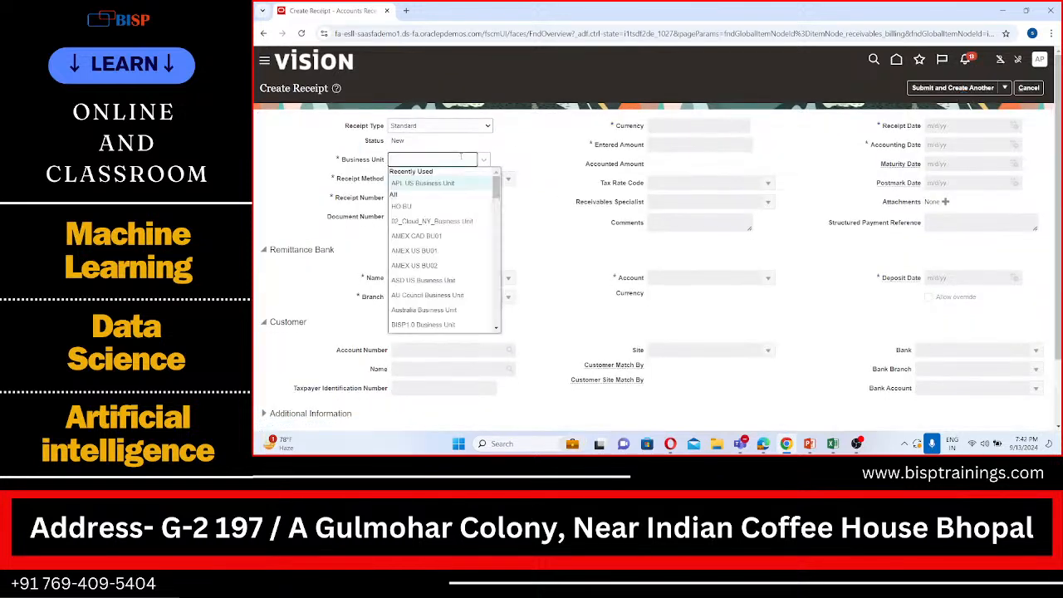
click(454, 181)
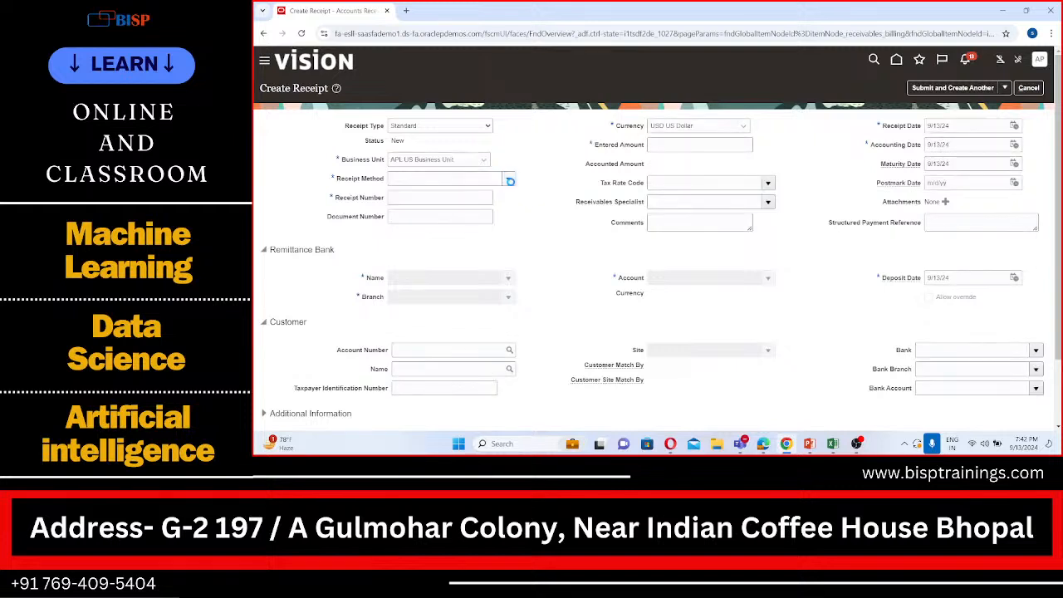
click(510, 181)
click(433, 203)
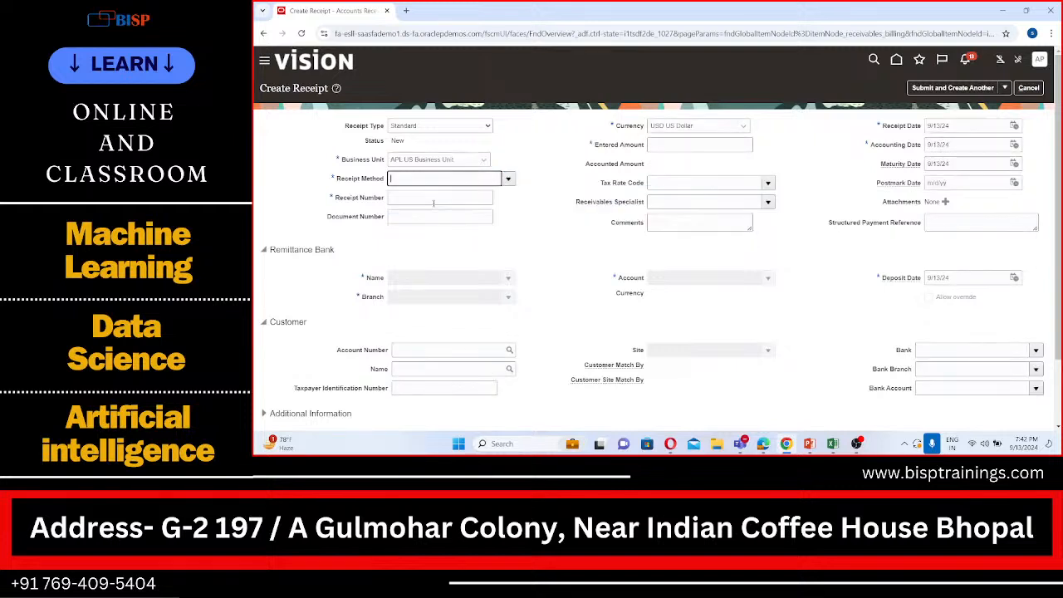
Enter 12345 as the receipt number and 15511 as the entered amount
click(443, 200)
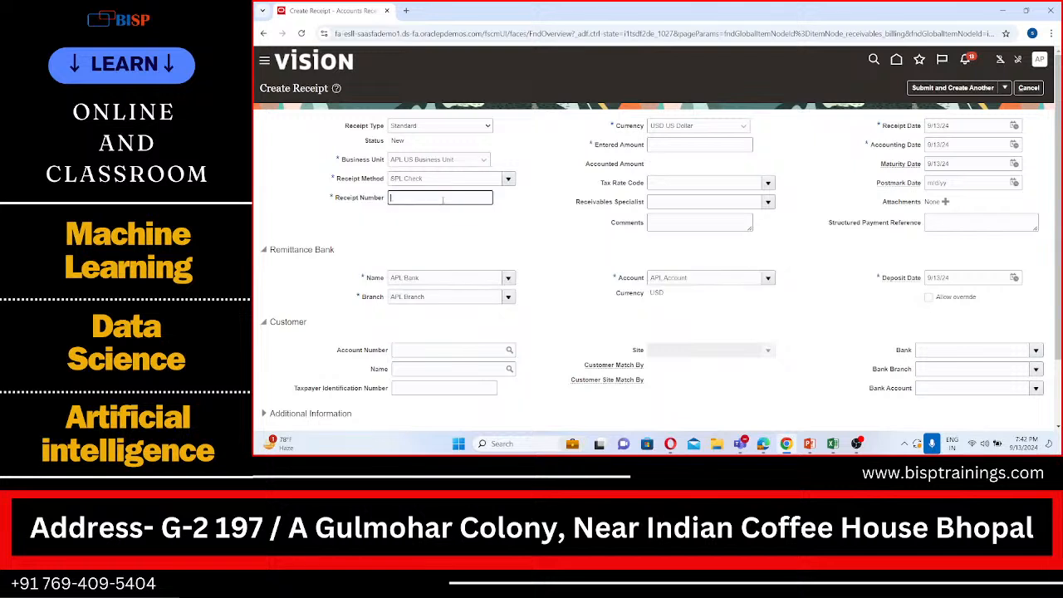
text(123456)
scroll(443, 200, down, 1)
click(684, 138)
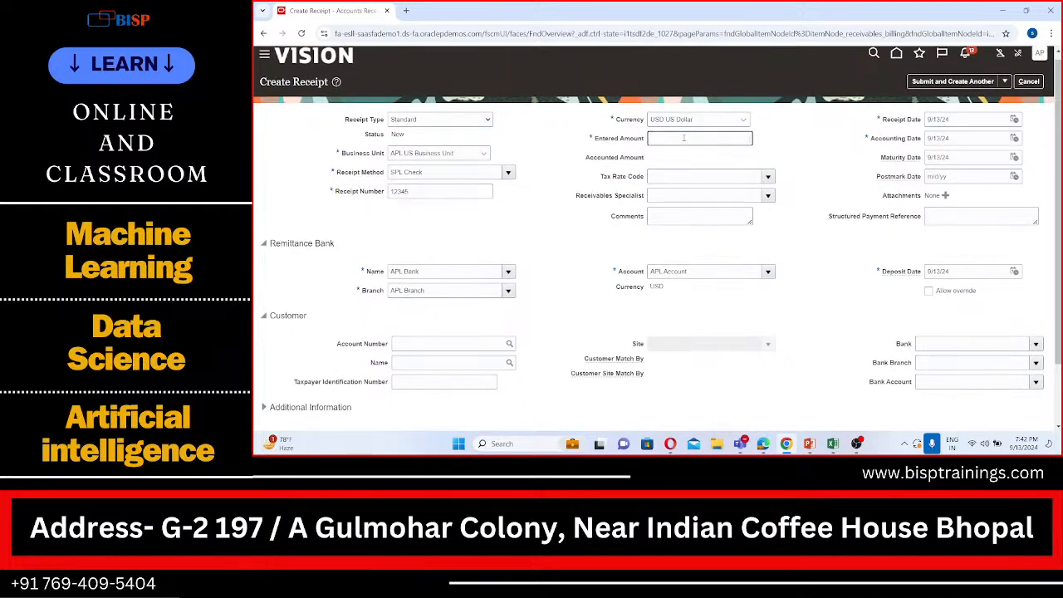
text(15511)
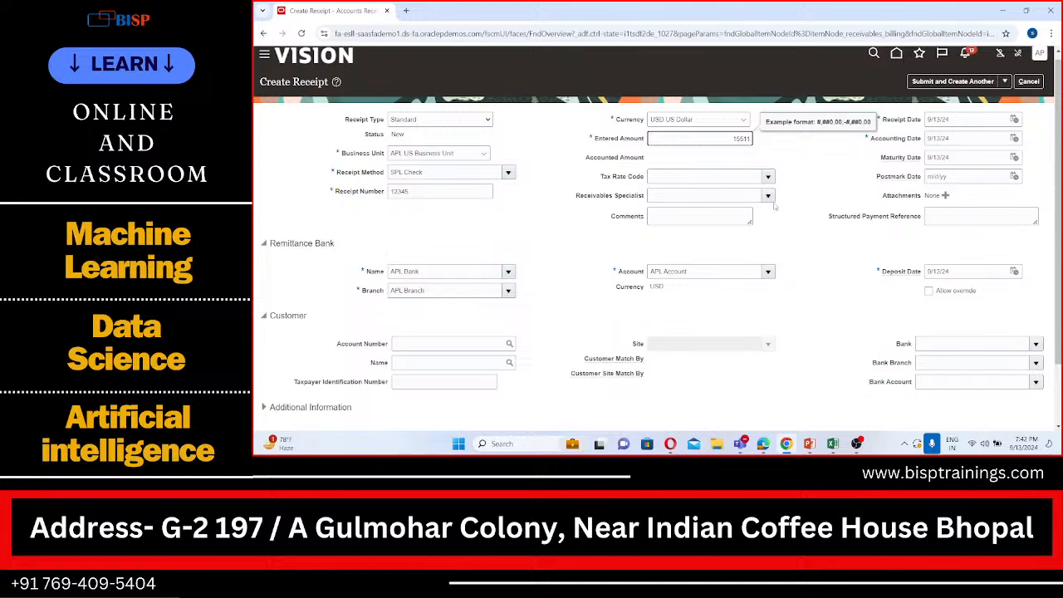
Set BISP Customer as the receipt's customer by name and look over the receipt details
scroll(774, 207, down, 1)
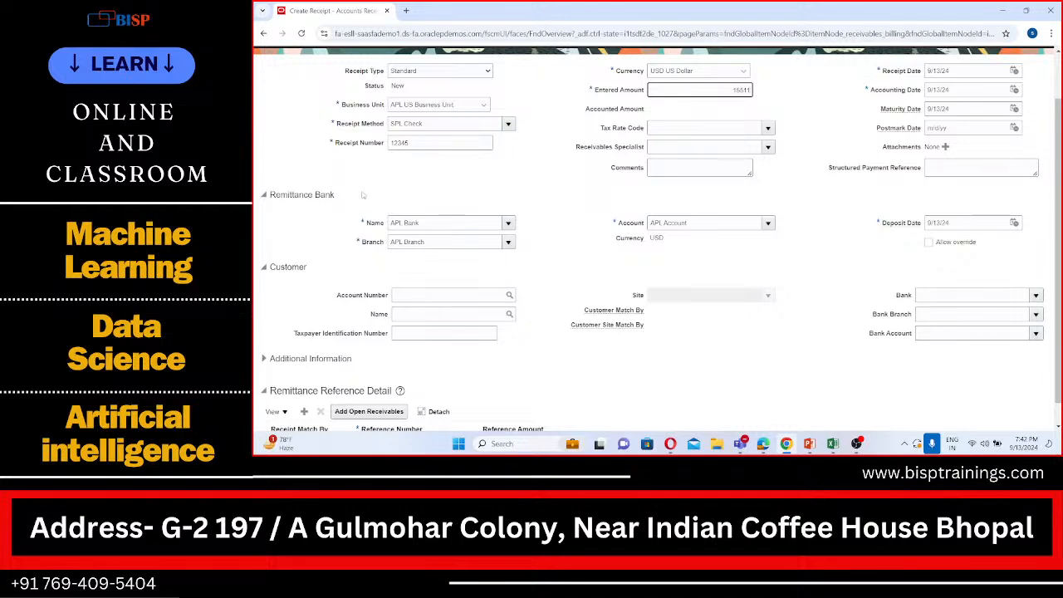
scroll(362, 195, down, 1)
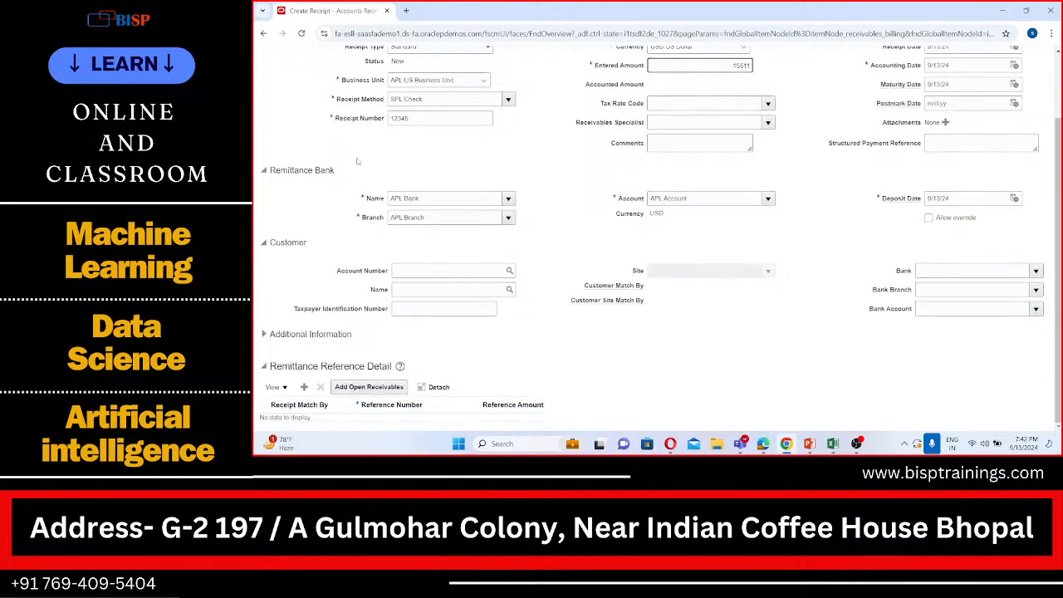
click(430, 275)
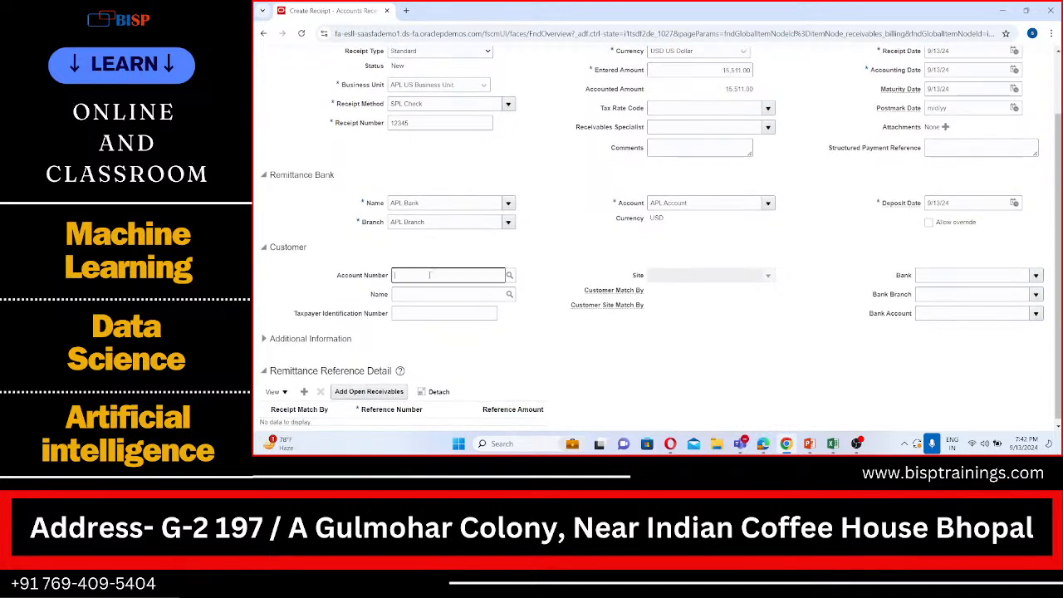
click(433, 295)
text(R)
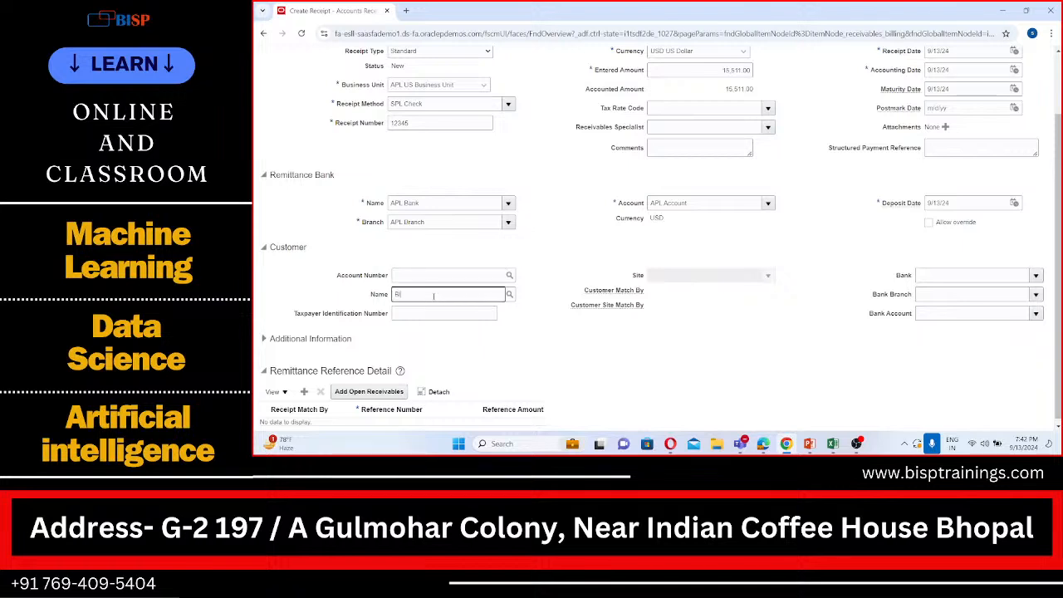
text(ISP)
key(Tab)
scroll(440, 305, up, 2)
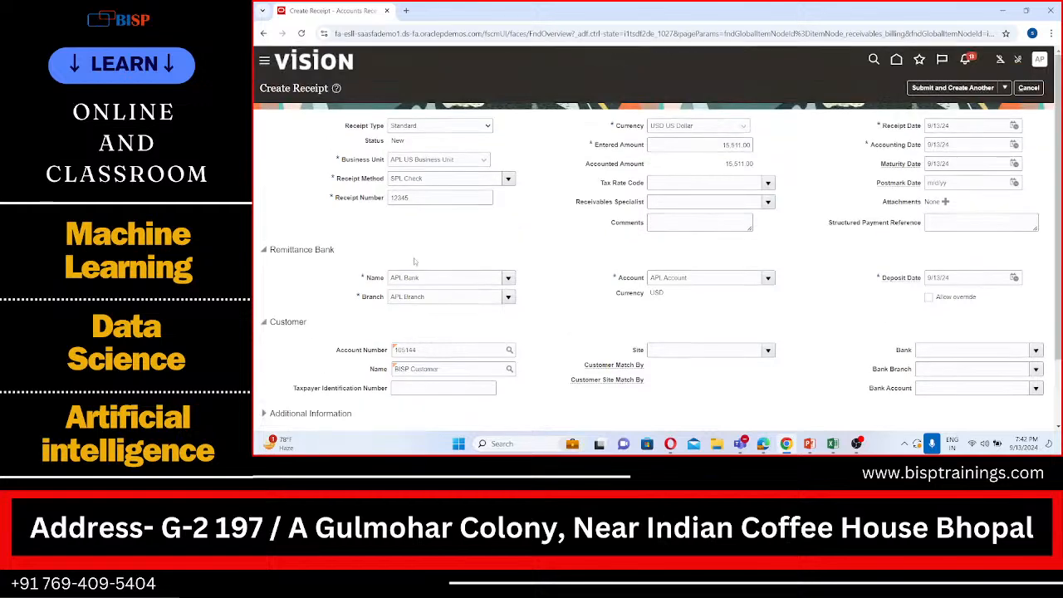
scroll(414, 261, down, 1)
scroll(415, 261, up, 1)
scroll(414, 261, down, 2)
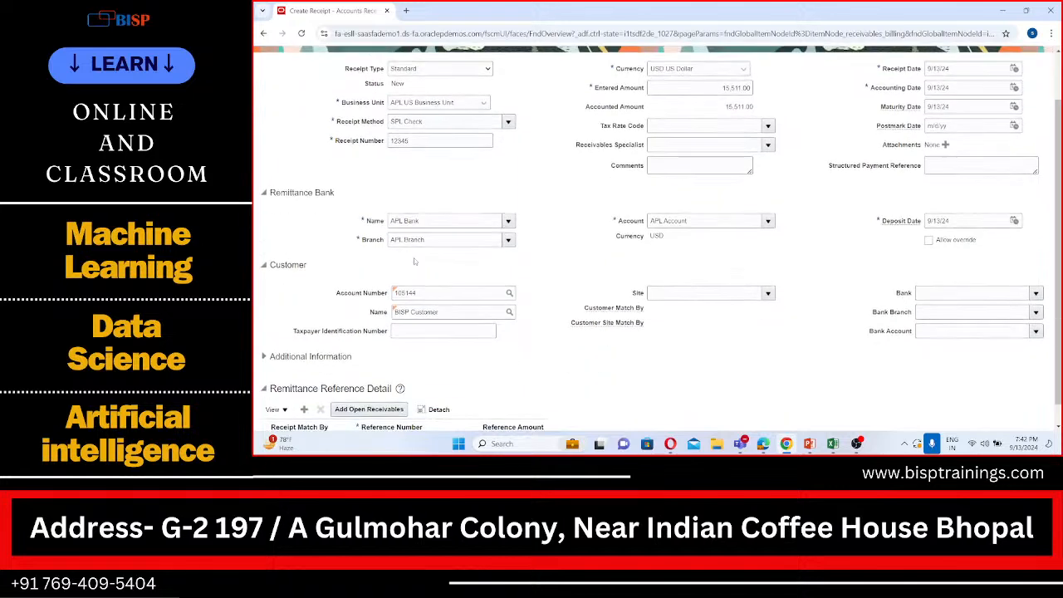
Examine the new receipt's remittance bank, customer and remittance reference details
scroll(422, 314, down, 1)
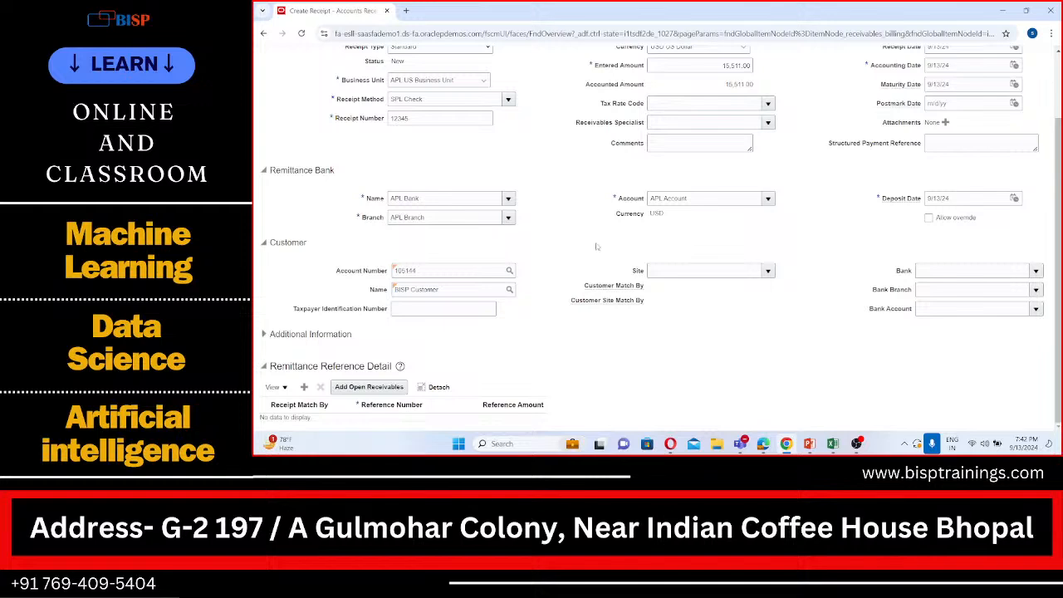
scroll(596, 247, up, 2)
scroll(595, 246, down, 2)
scroll(389, 295, up, 2)
scroll(388, 295, down, 2)
scroll(511, 287, up, 2)
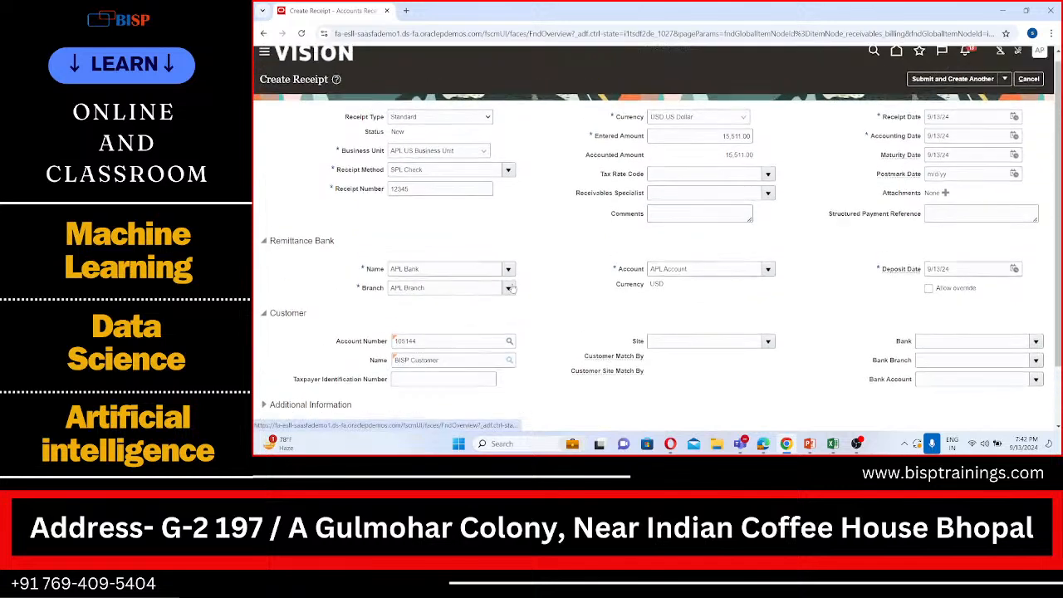
scroll(511, 287, down, 2)
scroll(512, 287, up, 2)
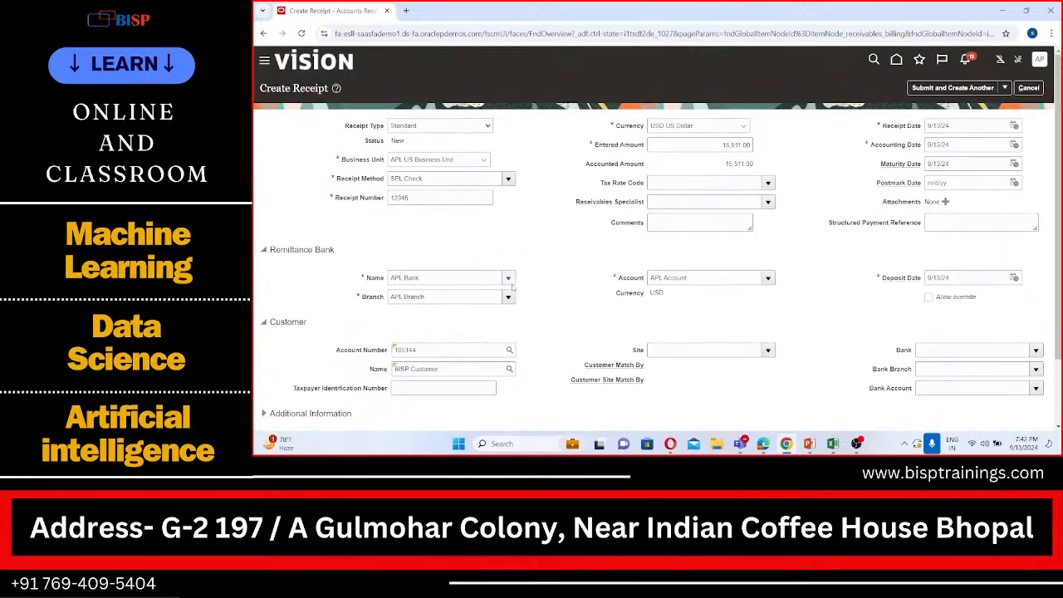
scroll(511, 288, down, 2)
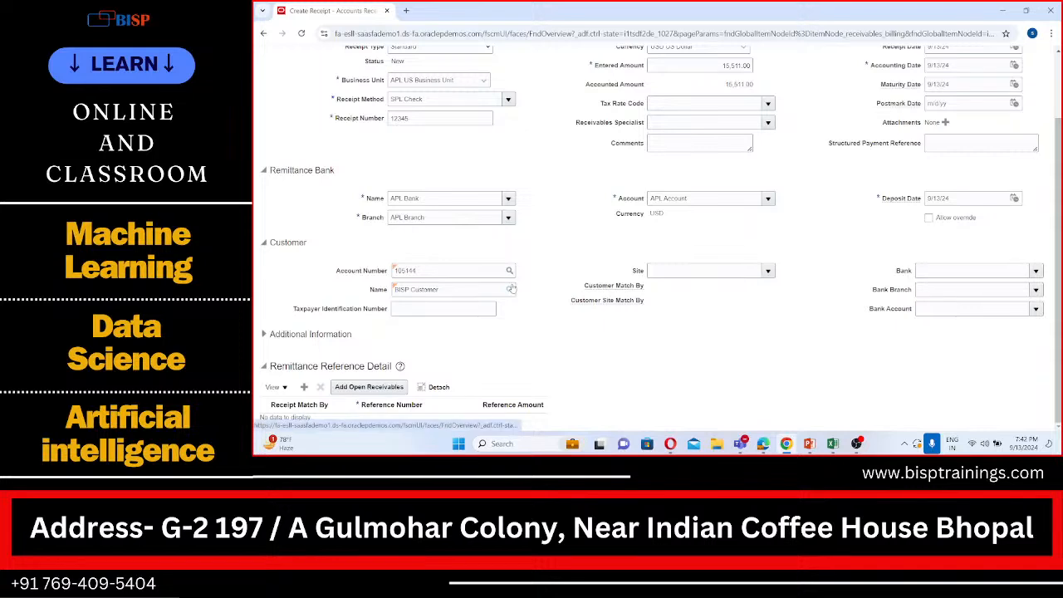
scroll(511, 287, up, 2)
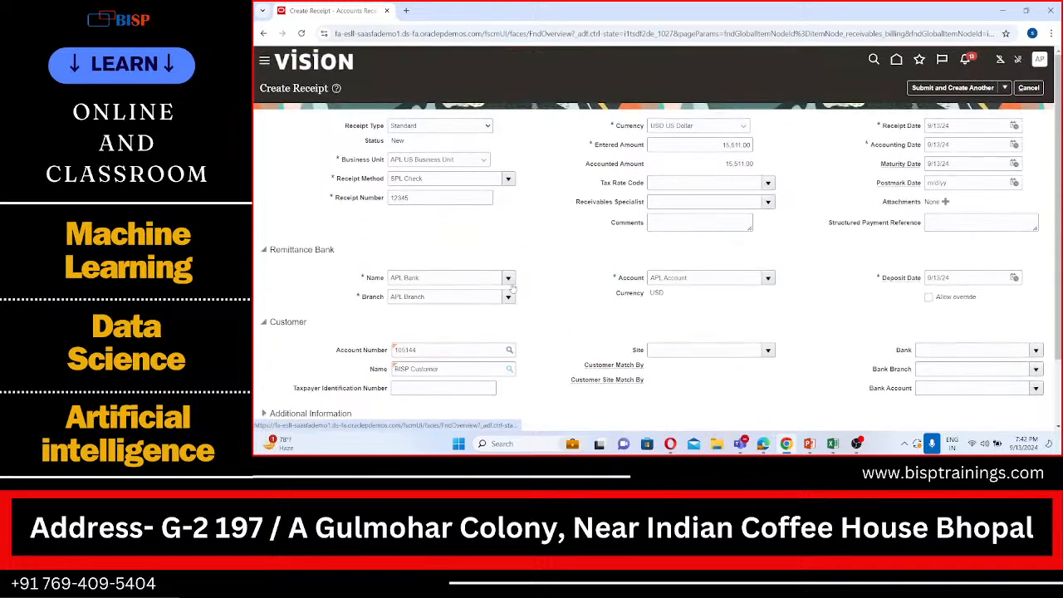
Submit the receipt for manual application and open the search for adding open receivables to it
click(1004, 88)
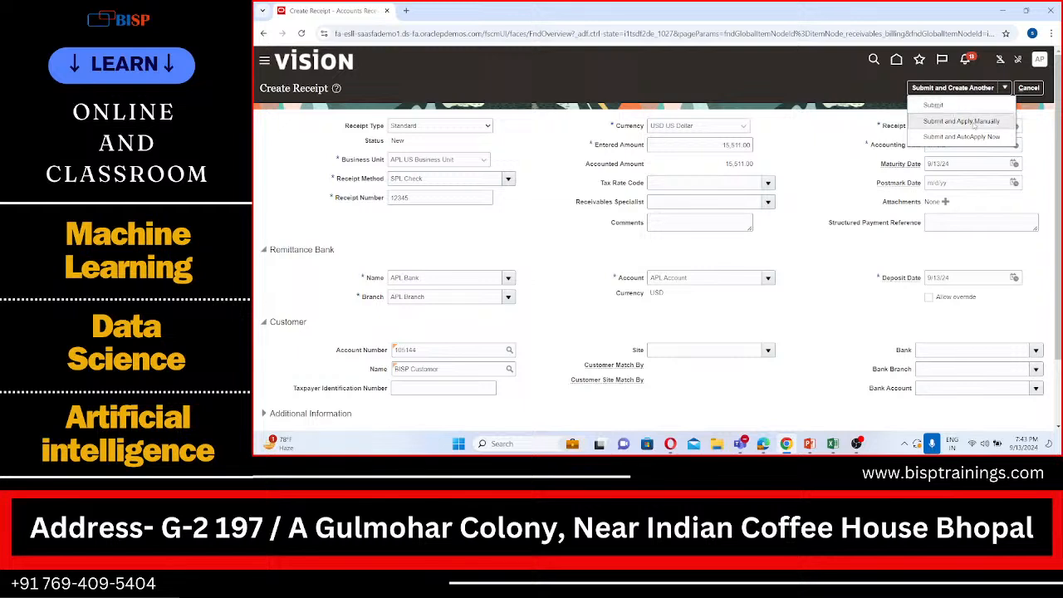
click(974, 122)
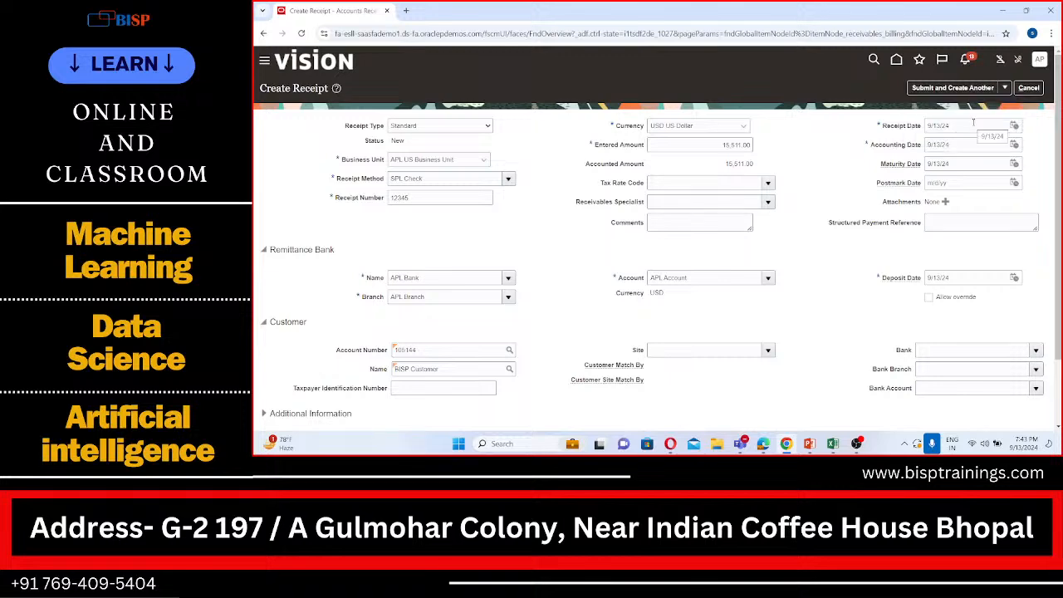
scroll(523, 376, down, 1)
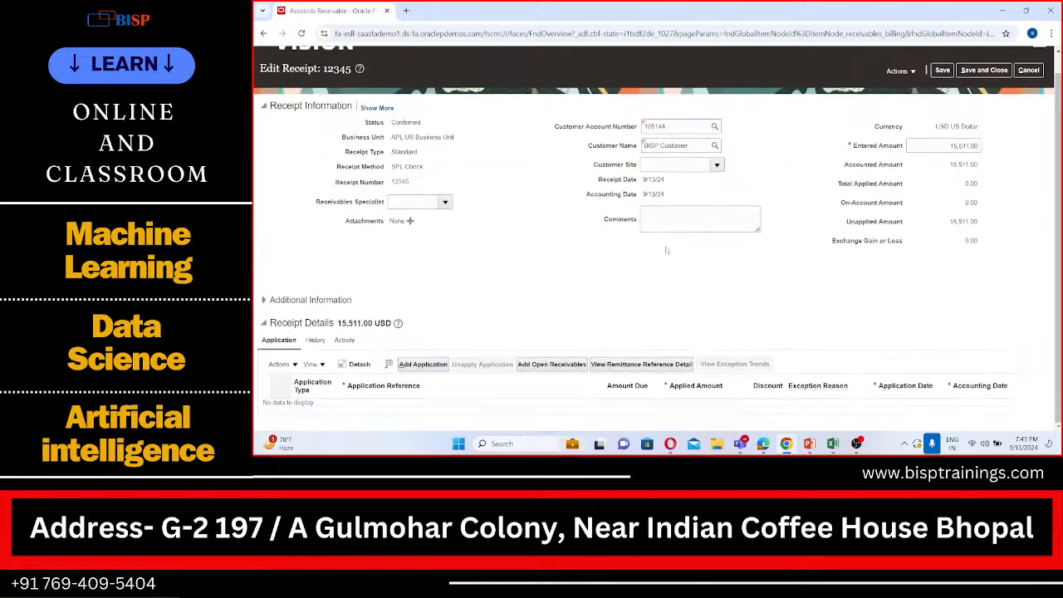
click(534, 366)
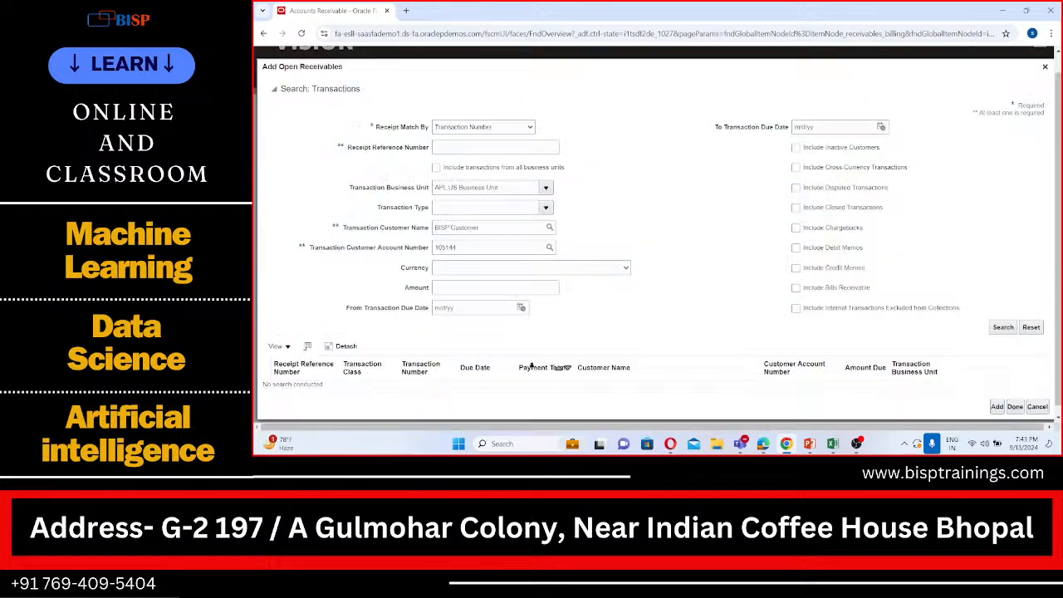
Search open receivables by receipt reference number 5, with business unit, customer name and customer account number cleared
click(471, 149)
triple_click(501, 186)
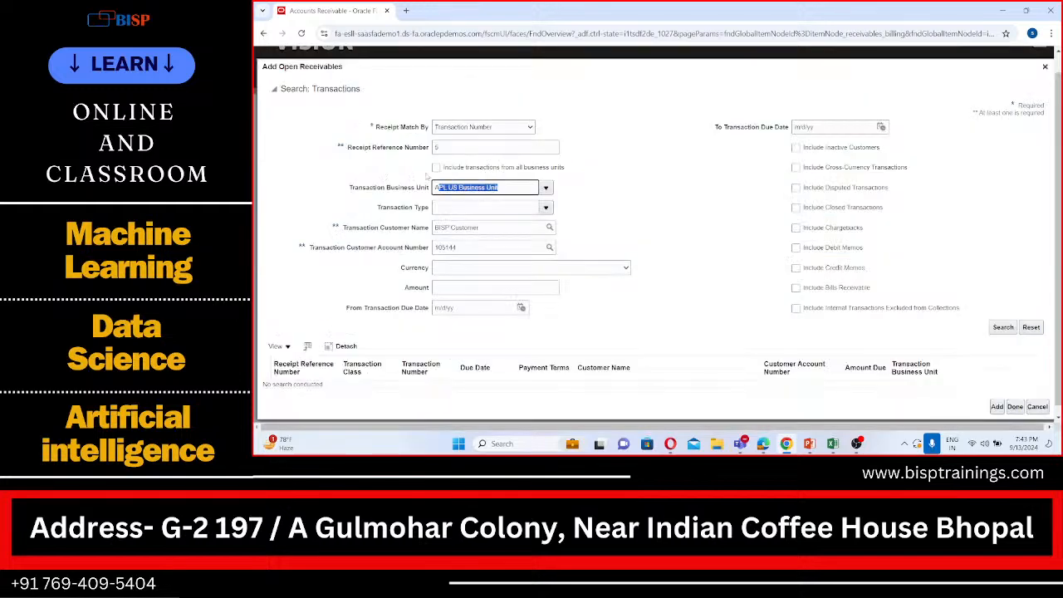
key(BackSpace)
triple_click(481, 227)
key(BackSpace)
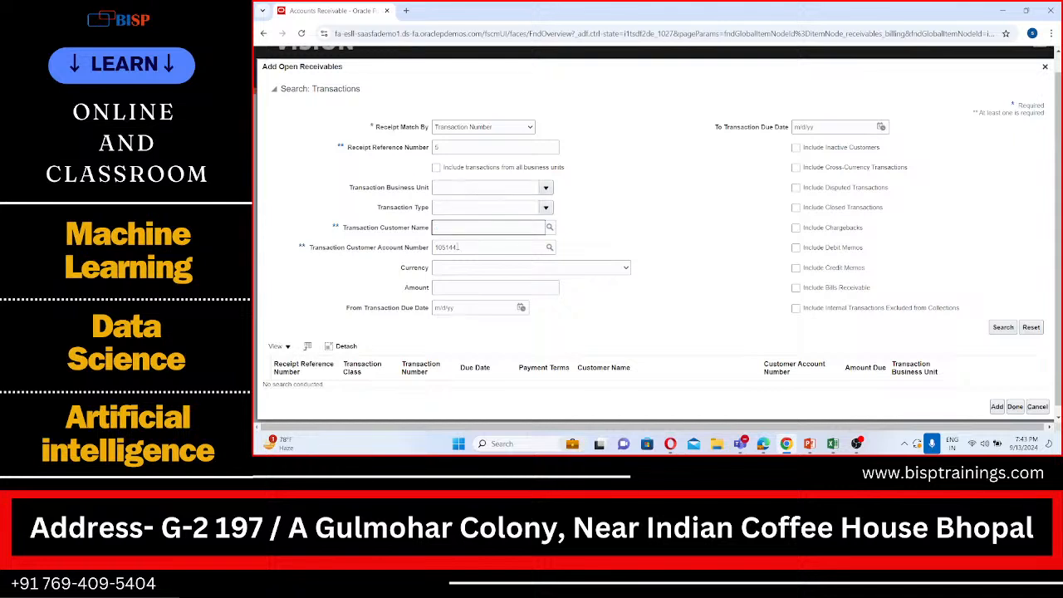
triple_click(459, 247)
key(BackSpace)
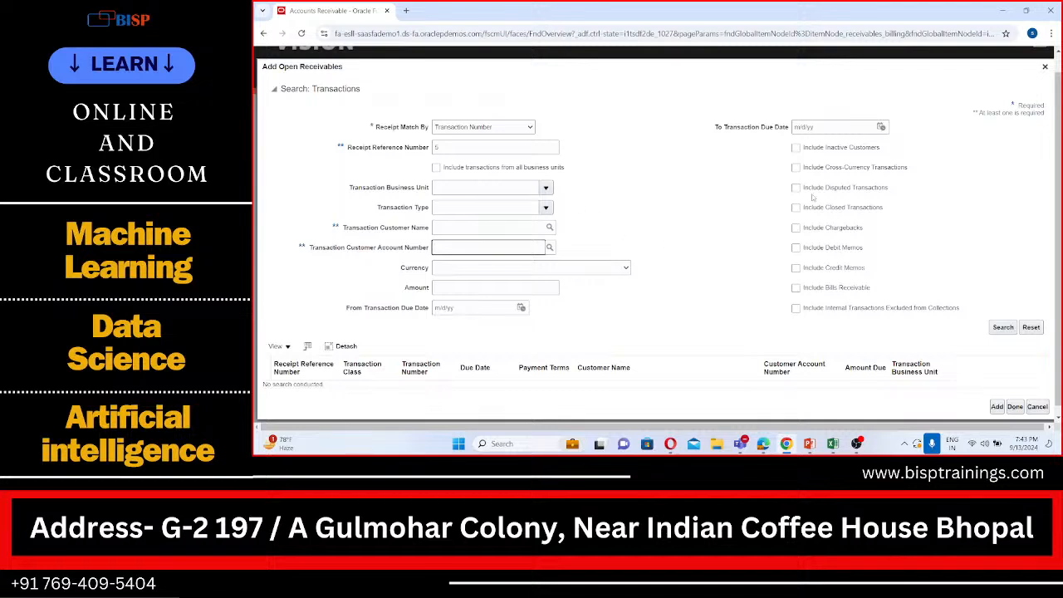
click(1003, 327)
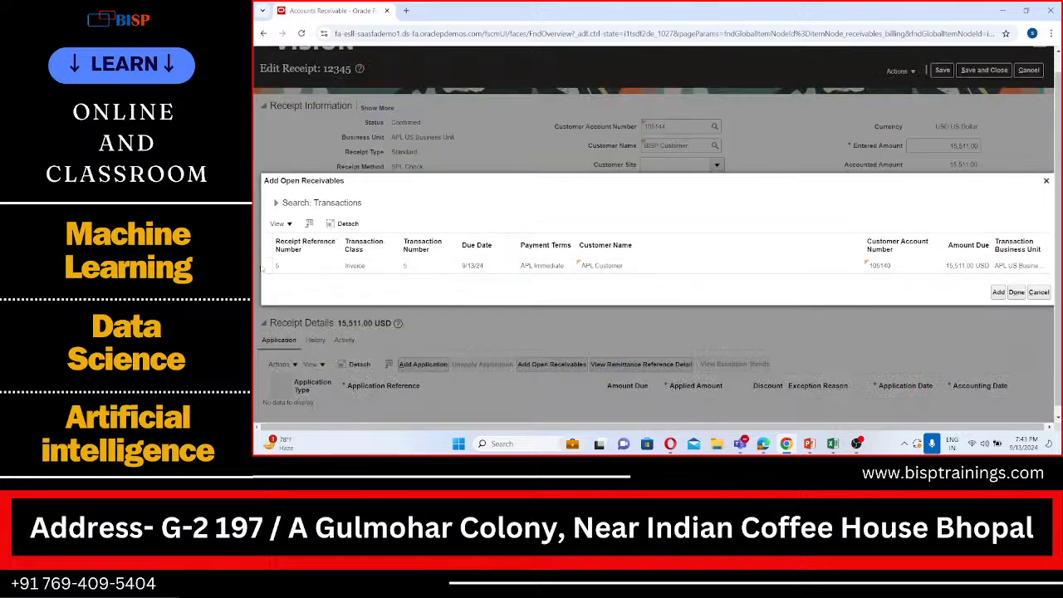
Add APL Customer's invoice 5 to the receipt's applications and finish adding receivables
click(264, 265)
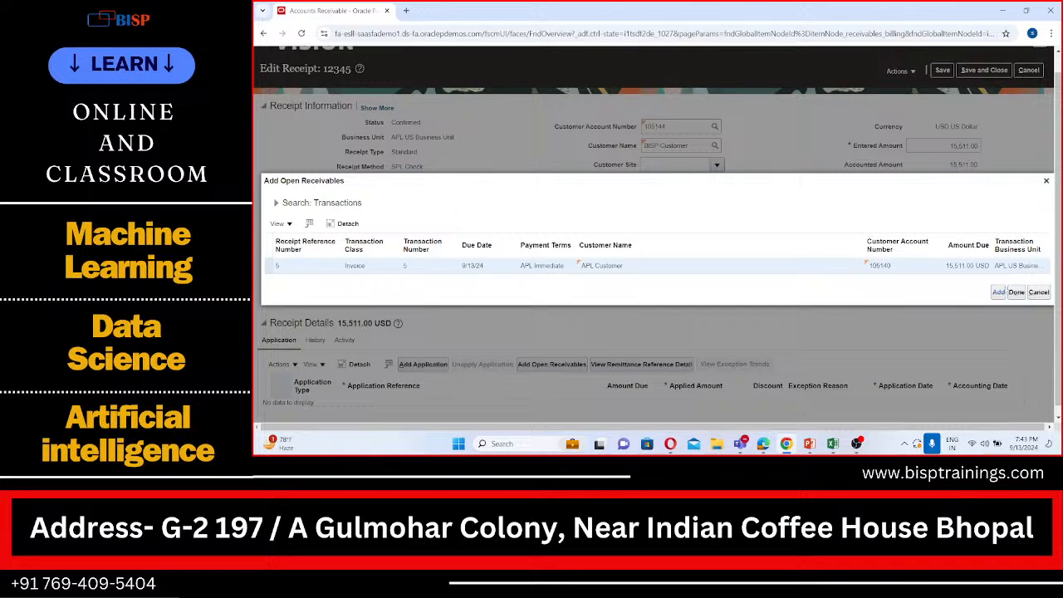
click(999, 292)
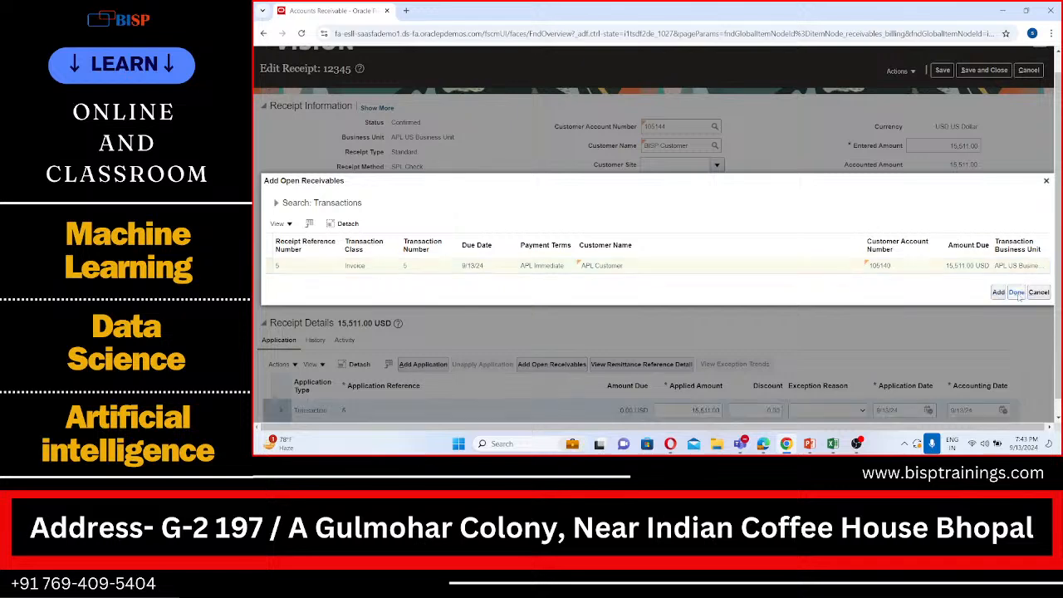
click(1017, 292)
Check the receipt's application details and customer name, and save and close the receipt
scroll(877, 265, down, 3)
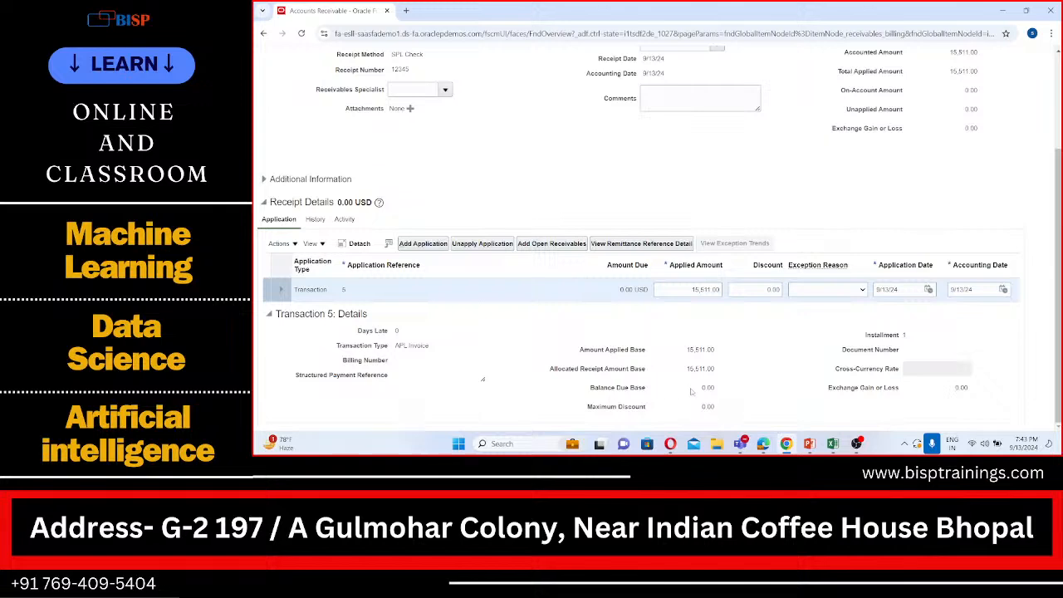
scroll(700, 391, up, 2)
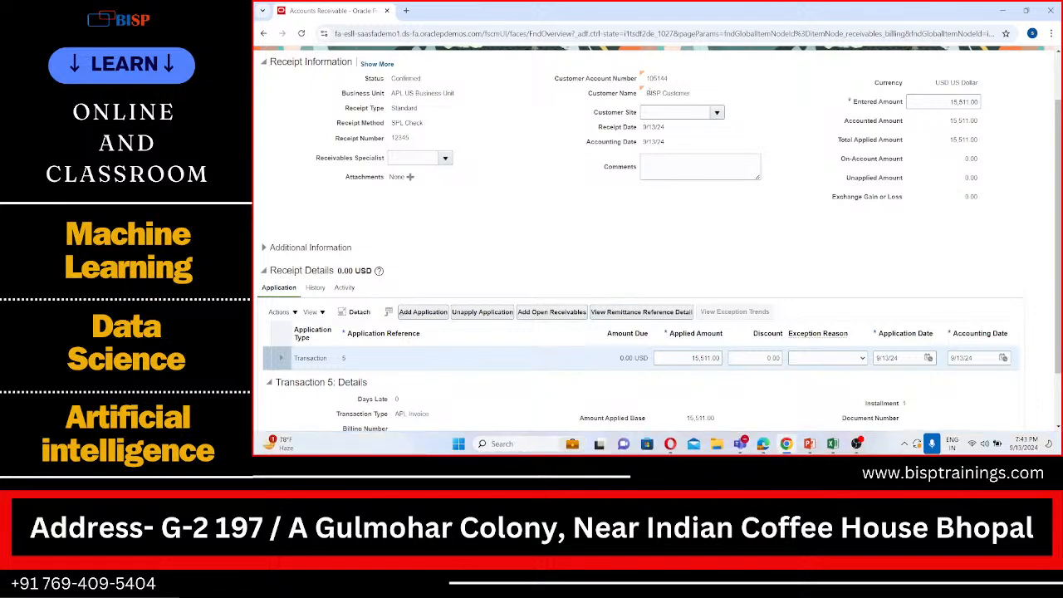
drag(647, 93, 694, 93)
scroll(697, 96, up, 2)
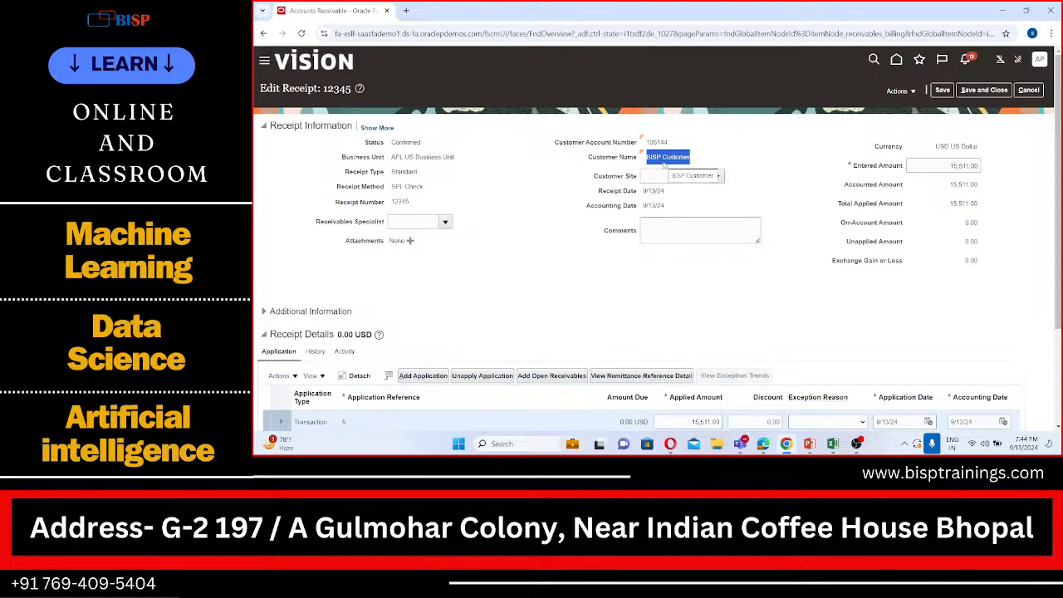
click(993, 90)
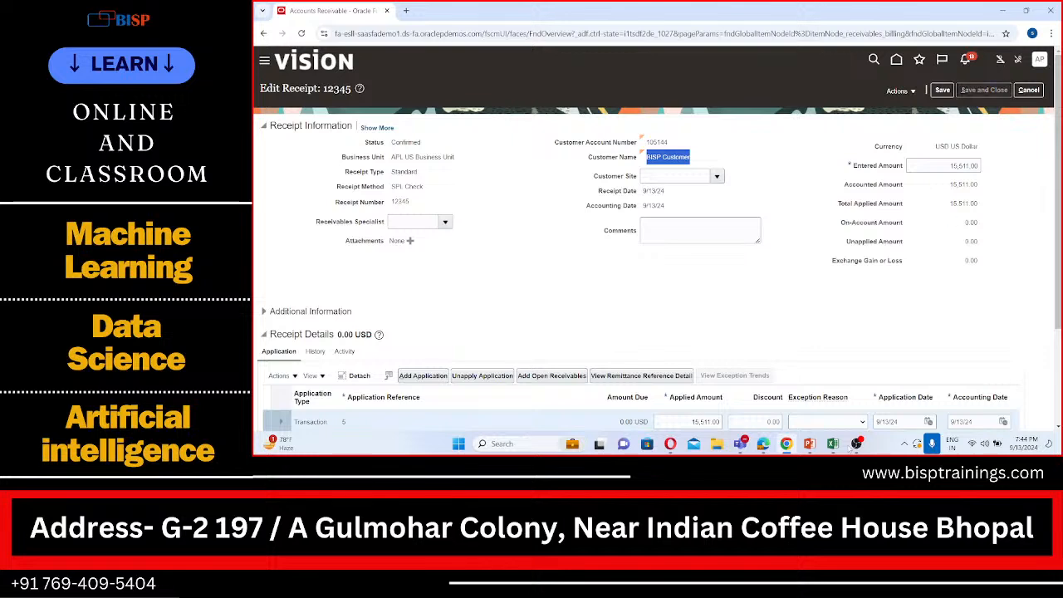
Switch to the Excel practical sheet and move the note "Transaction by APL and Payment by BISP" from B55 to C55
click(834, 443)
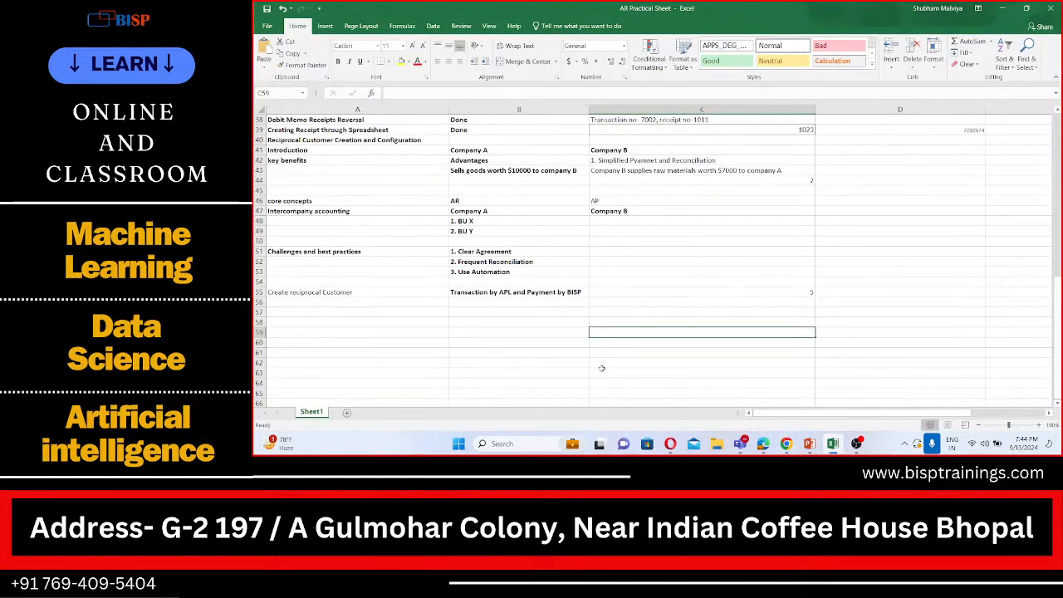
click(475, 292)
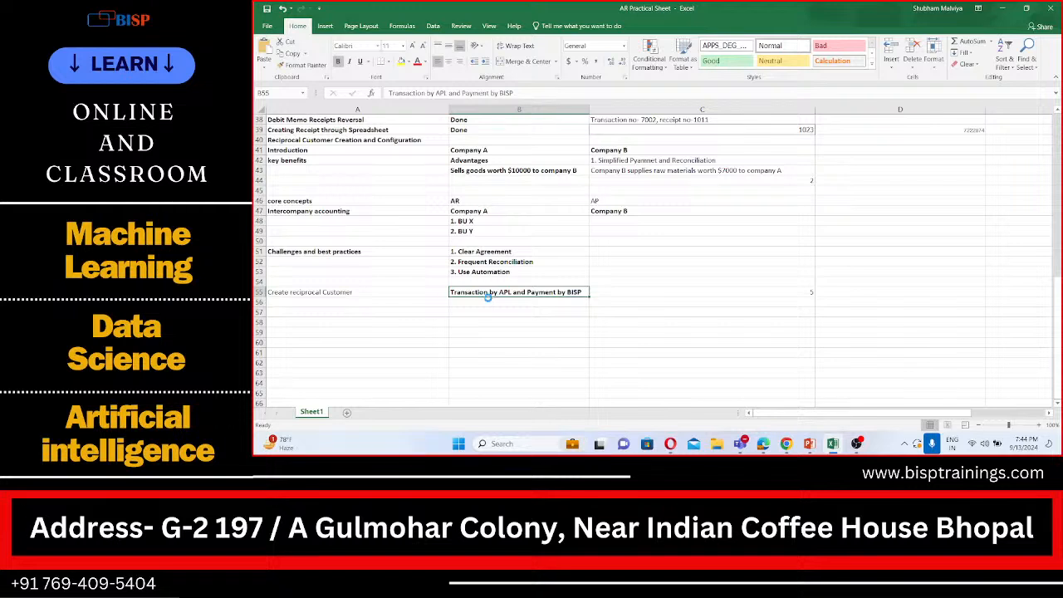
key(ctrl+c)
click(675, 292)
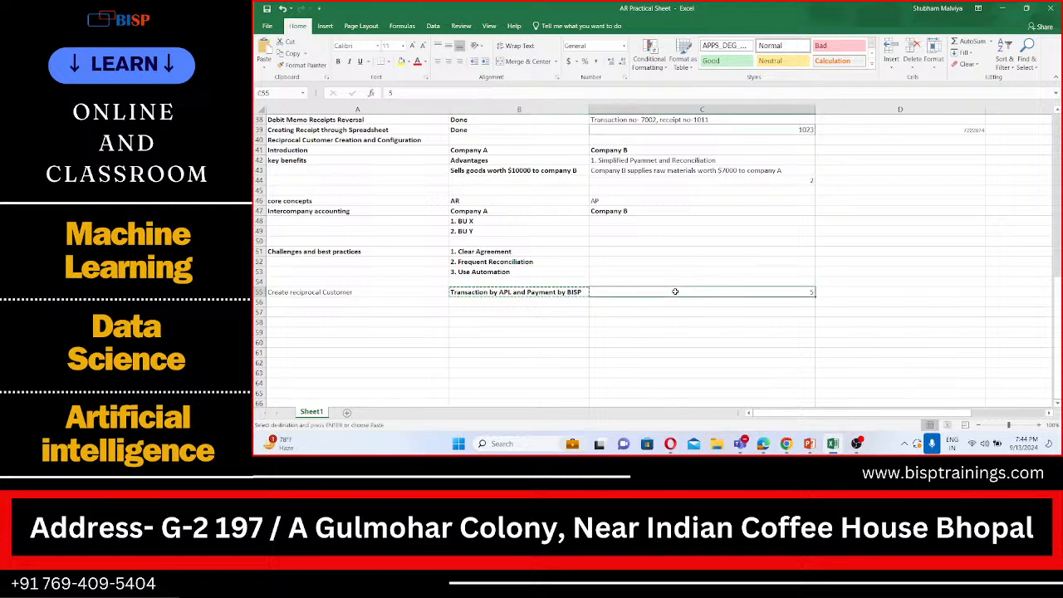
key(ctrl+v)
Mark the Create reciprocal Customer row as "Done" in cell B55
click(516, 295)
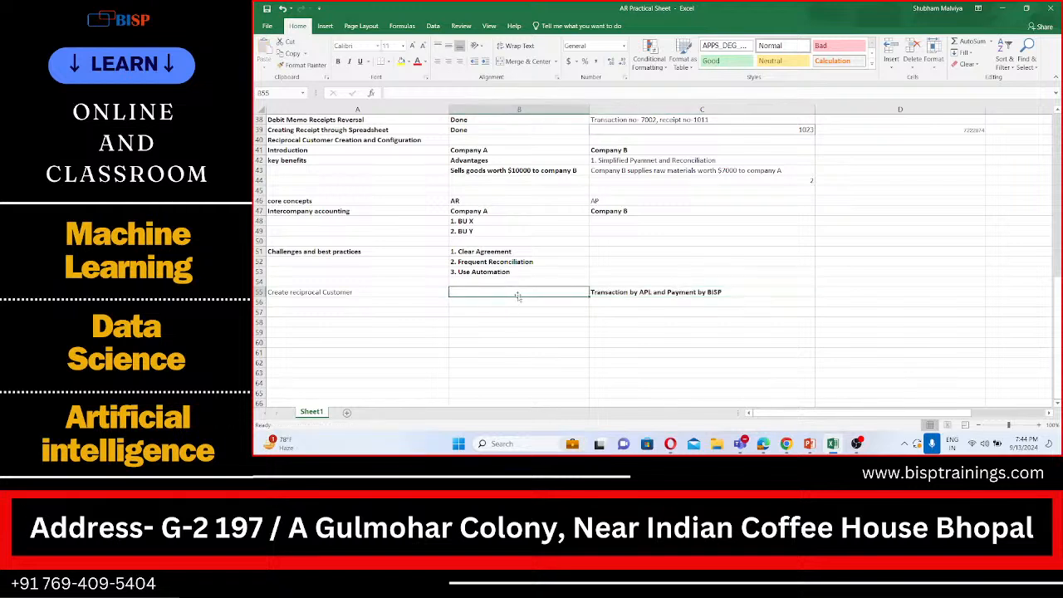
text(Done)
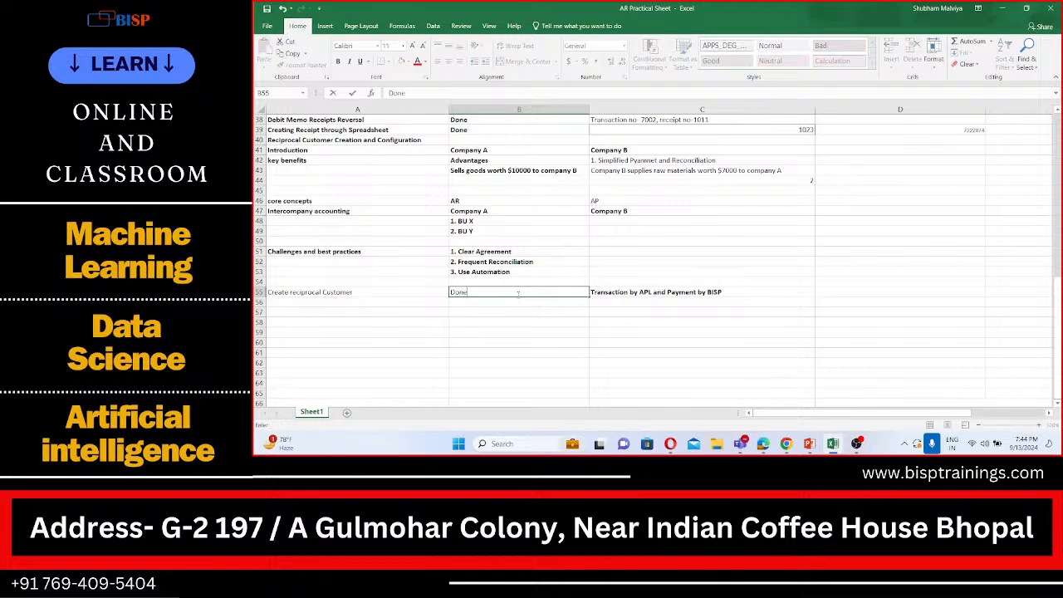
click(430, 340)
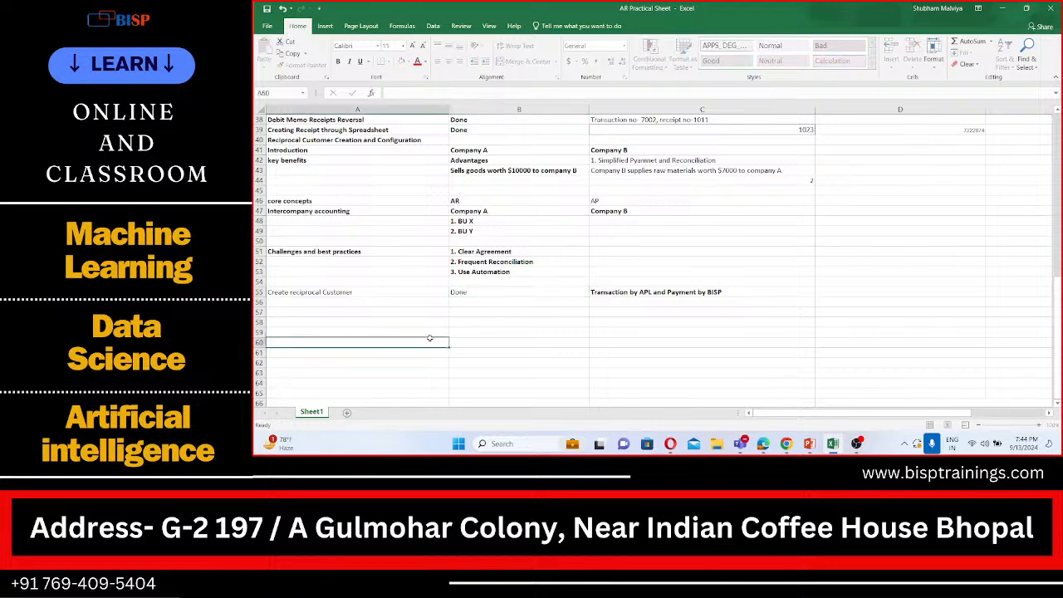
Add "Cross currency" as the next topic in cell A56, correcting its spelling
click(313, 301)
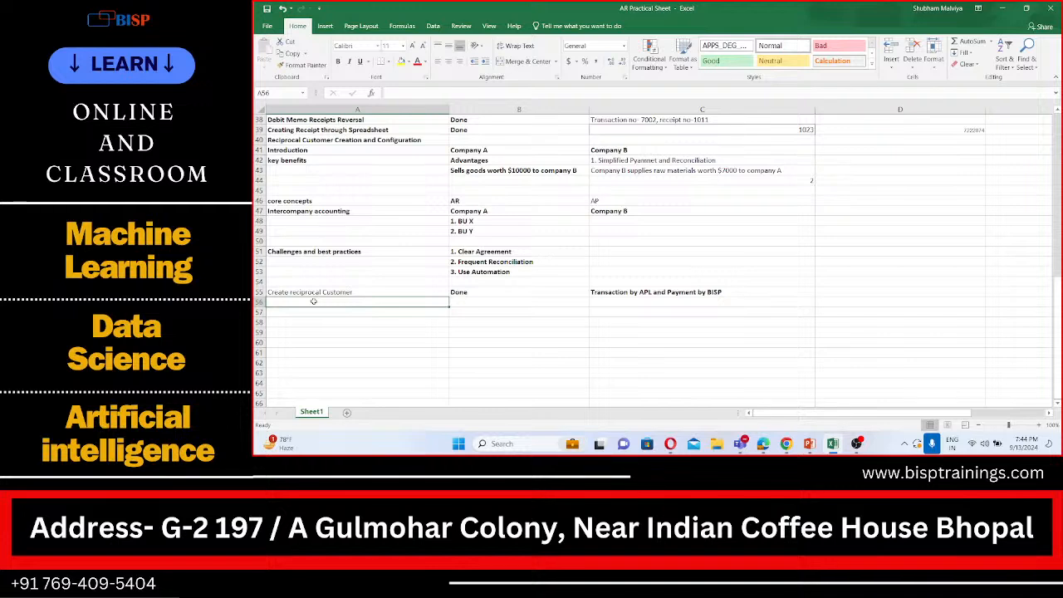
text(Cross cu)
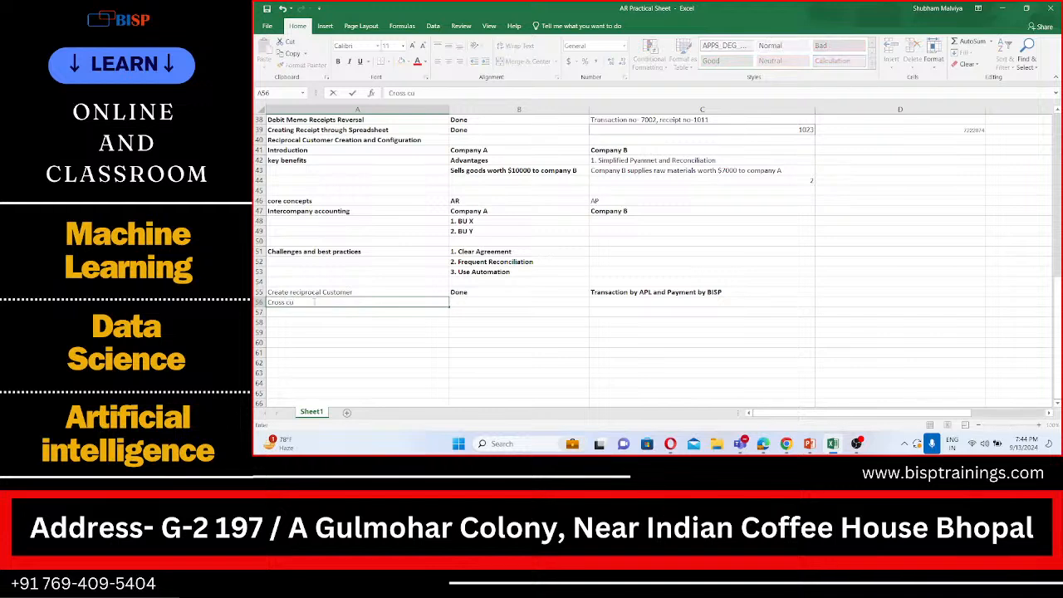
text(remcy)
click(303, 303)
key(BackSpace)
text(n)
text(r)
key(Return)
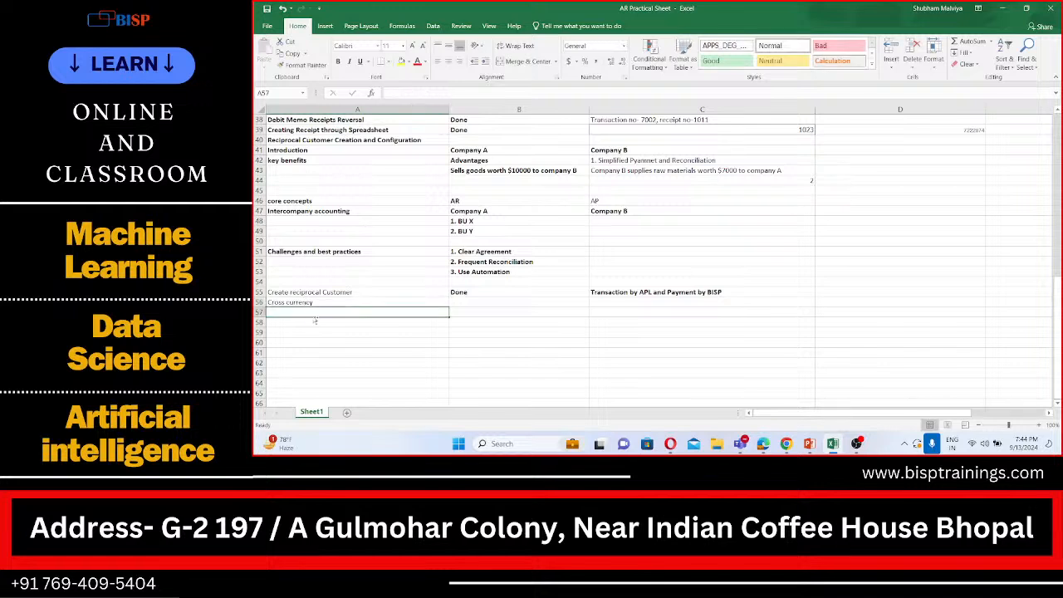
click(467, 310)
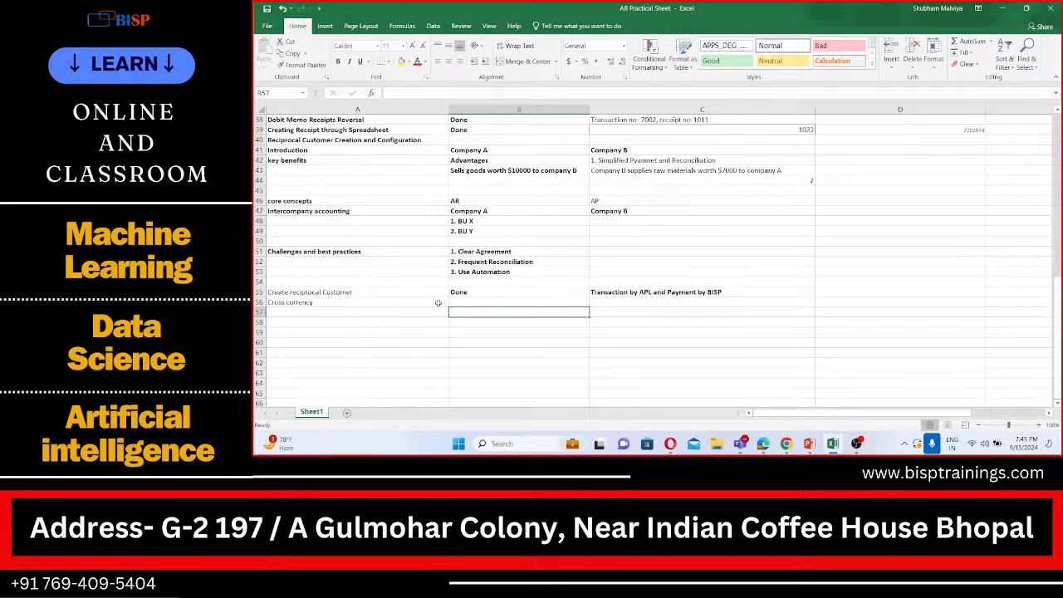
click(438, 302)
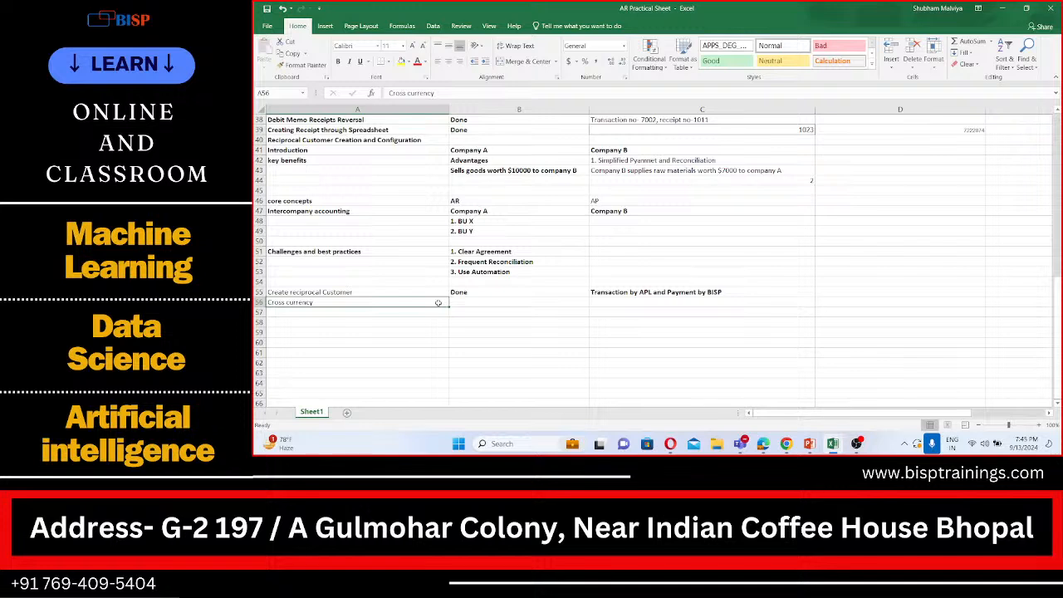
key(Return)
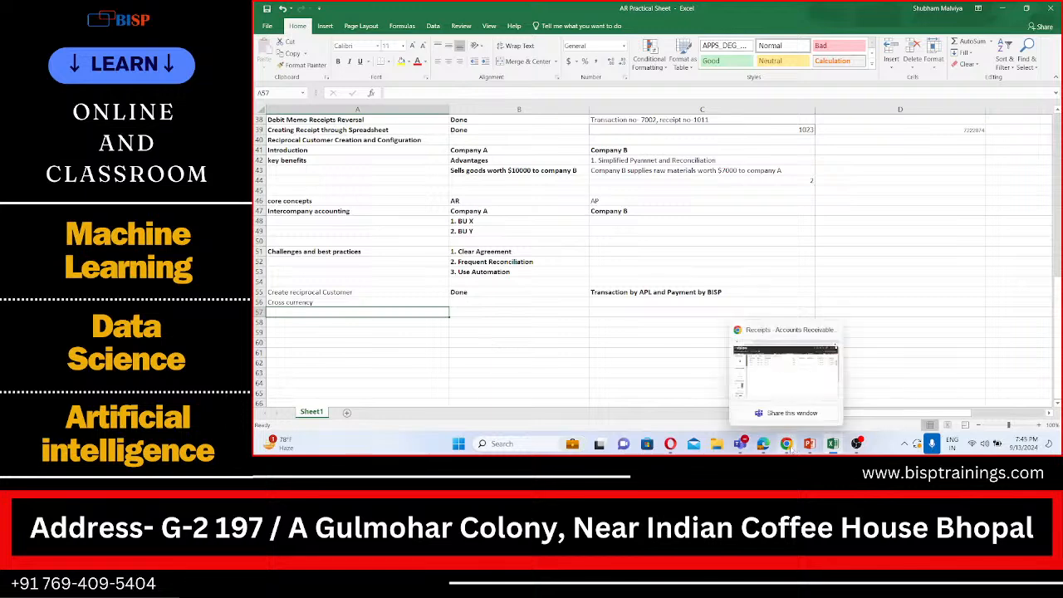
Switch back to Oracle in the browser and look through the Accounts Receivable task list
click(755, 382)
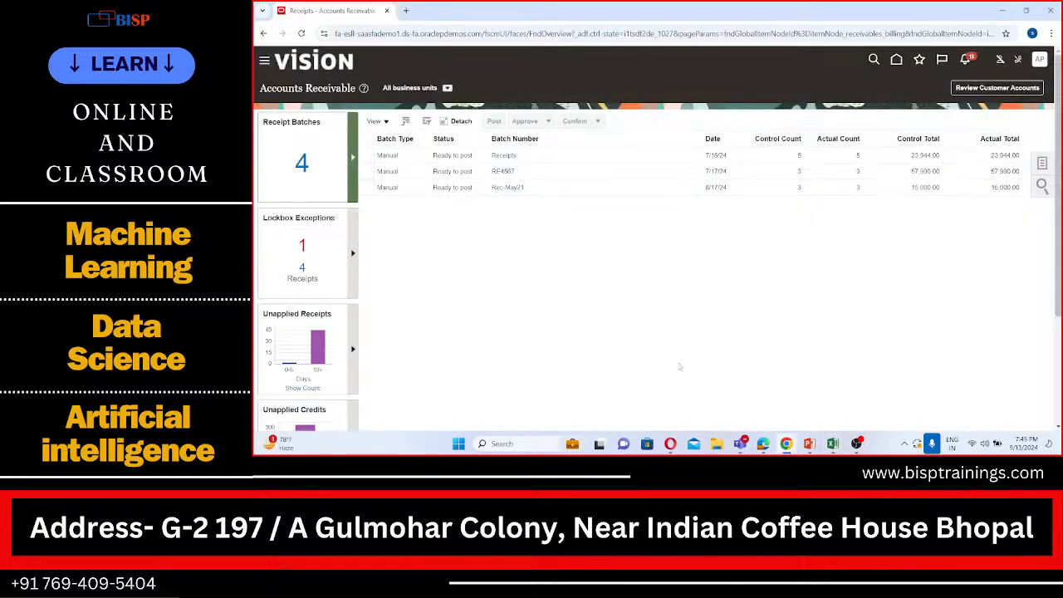
click(1042, 165)
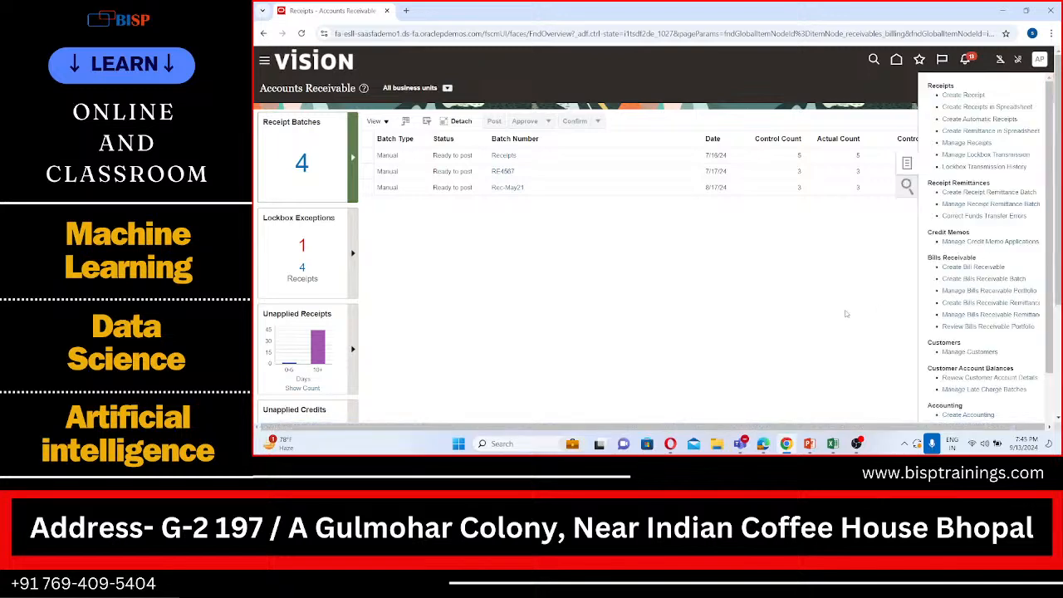
scroll(845, 314, down, 1)
scroll(845, 314, up, 1)
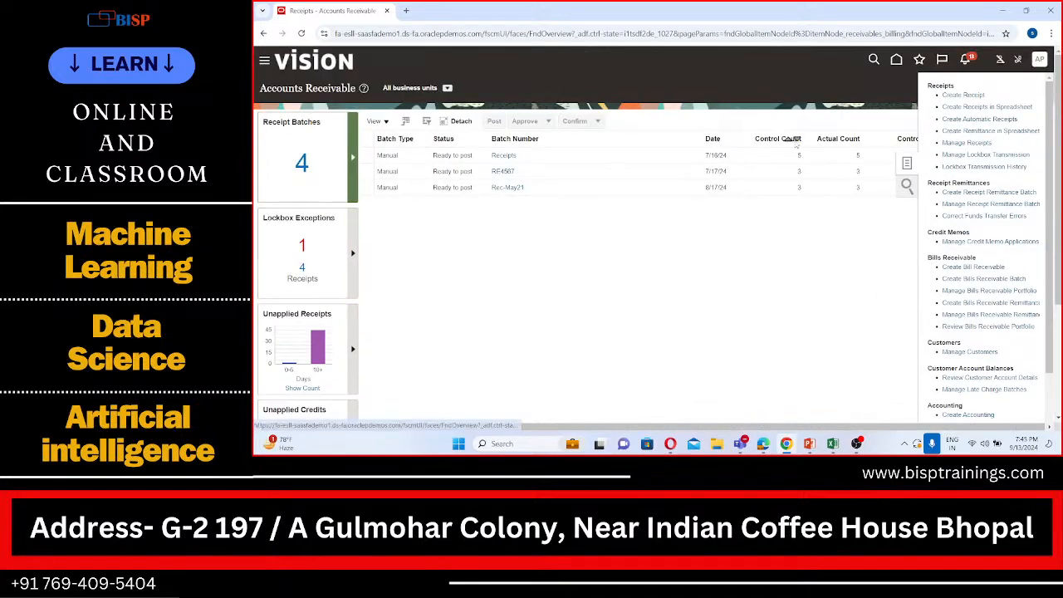
click(1039, 58)
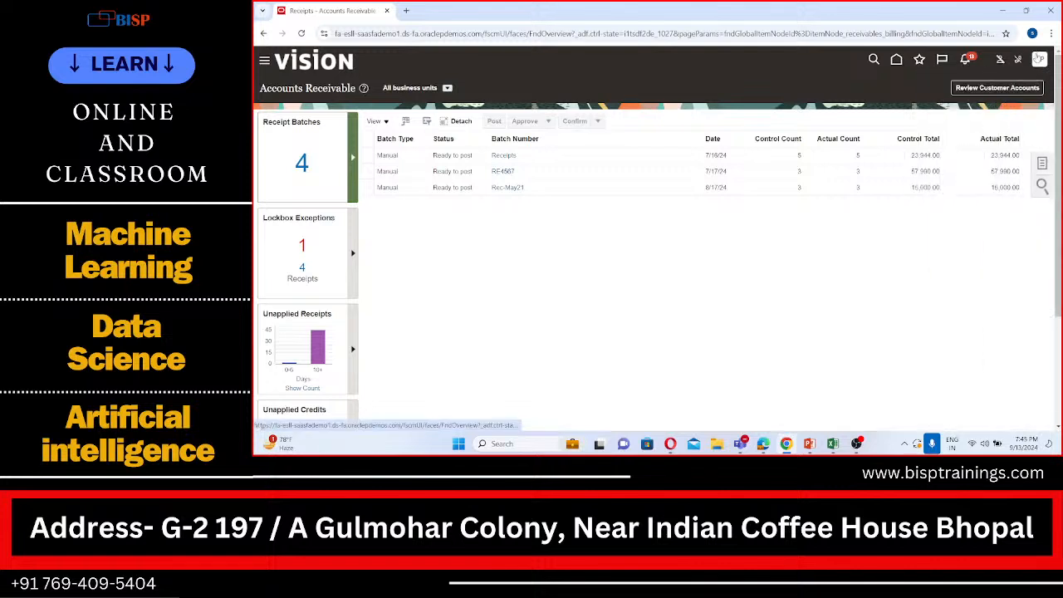
Go to Setup and Maintenance and open its setup task search page
click(1039, 59)
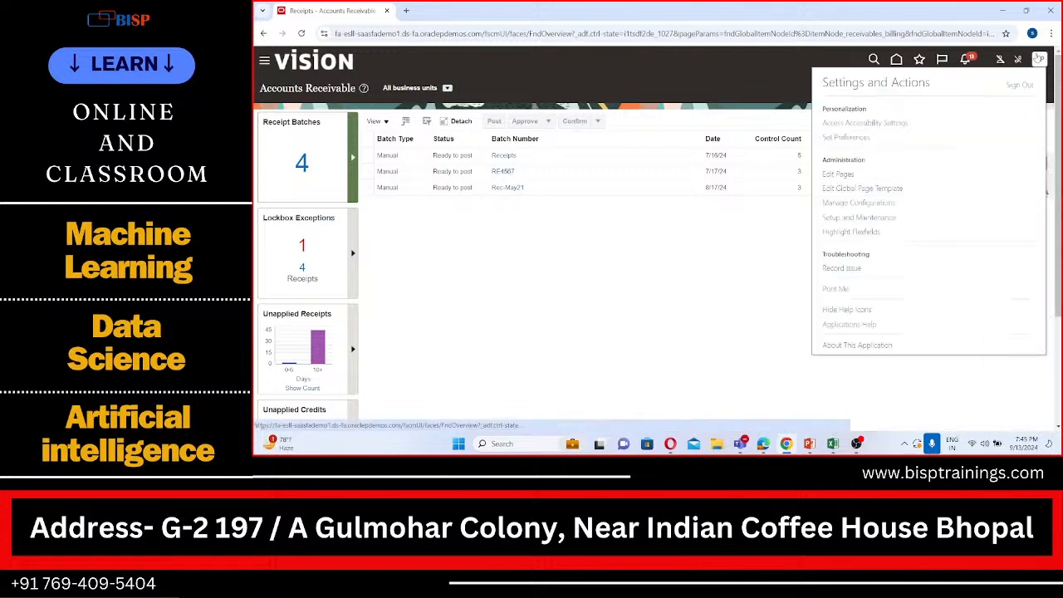
click(855, 220)
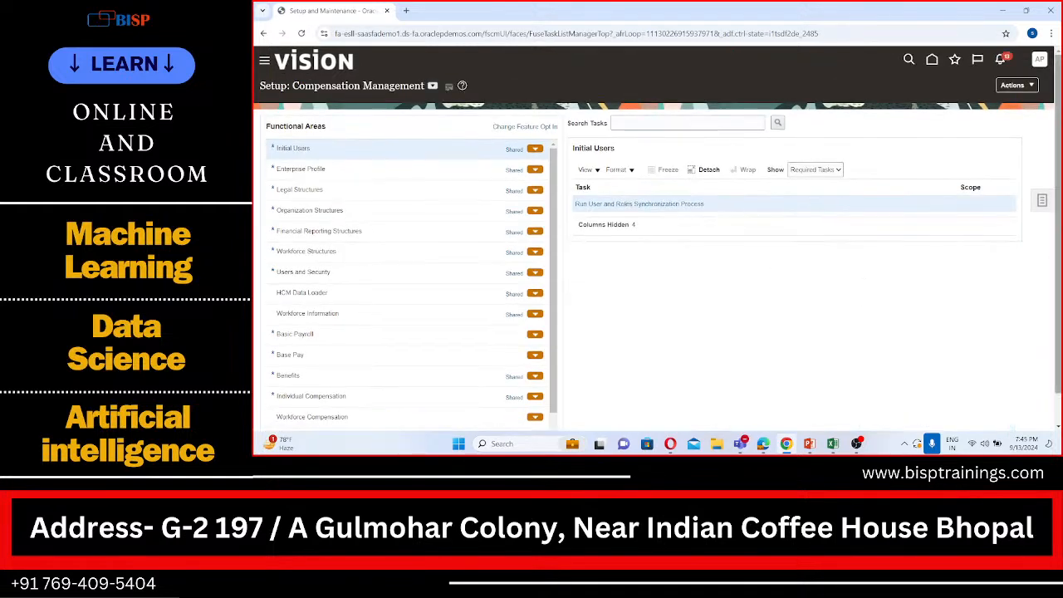
click(1043, 200)
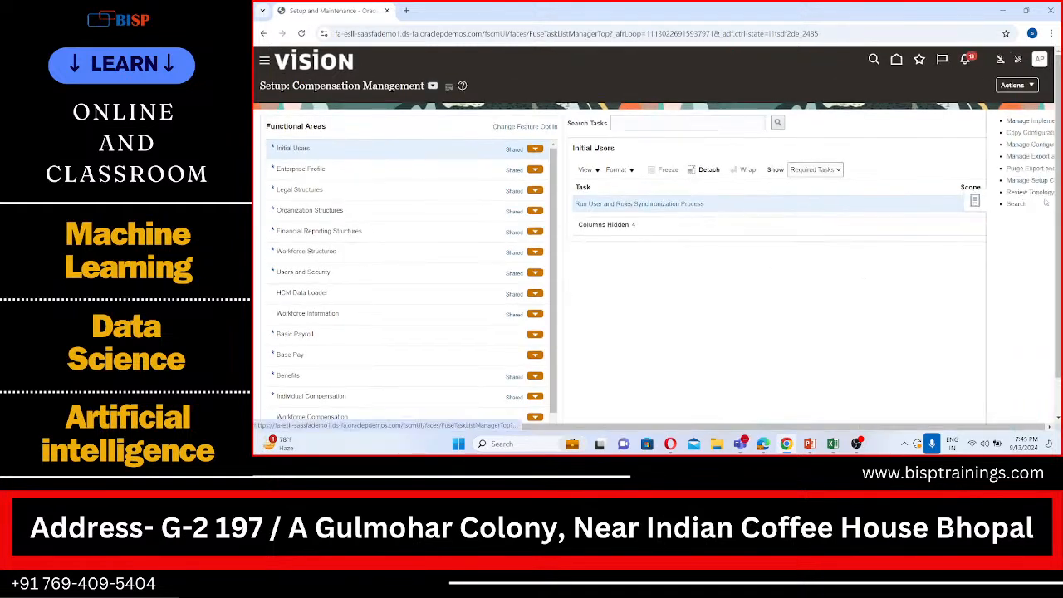
click(947, 204)
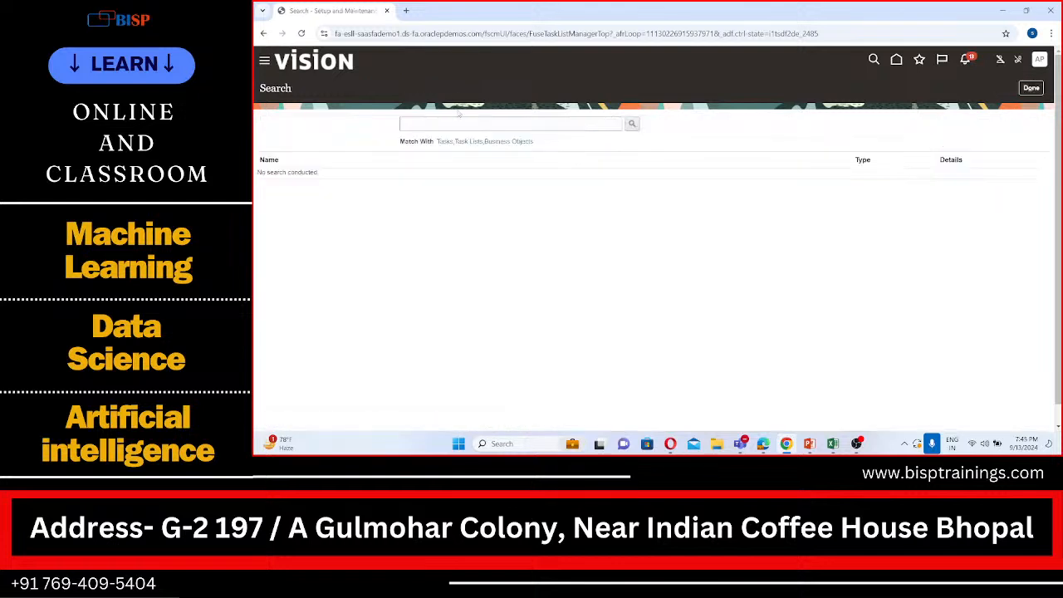
Search the setup tasks for "daily rates" and open the Manage Daily Rates task
click(456, 121)
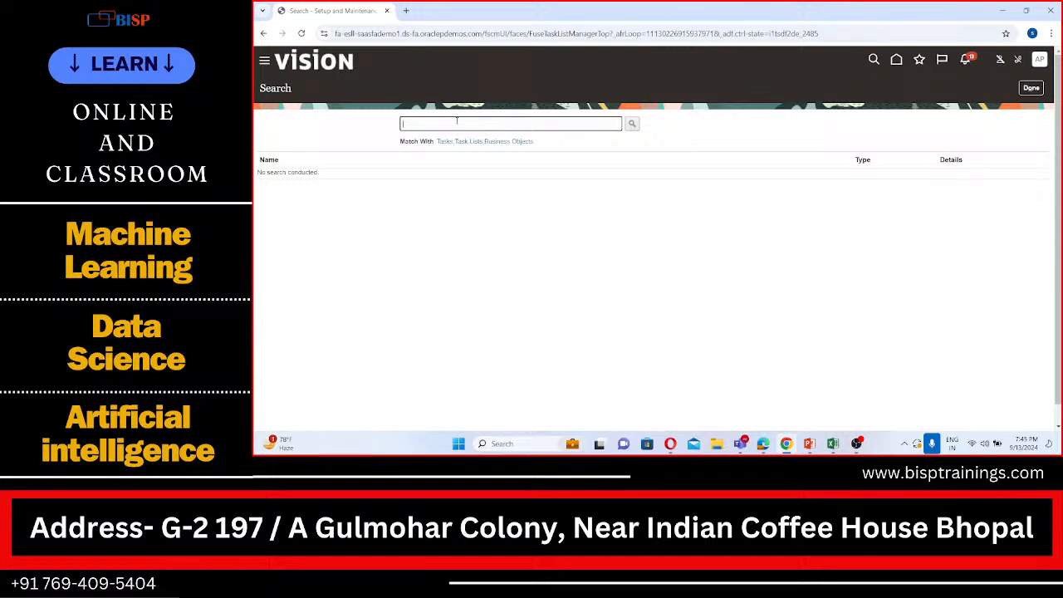
text(daily rates)
click(632, 123)
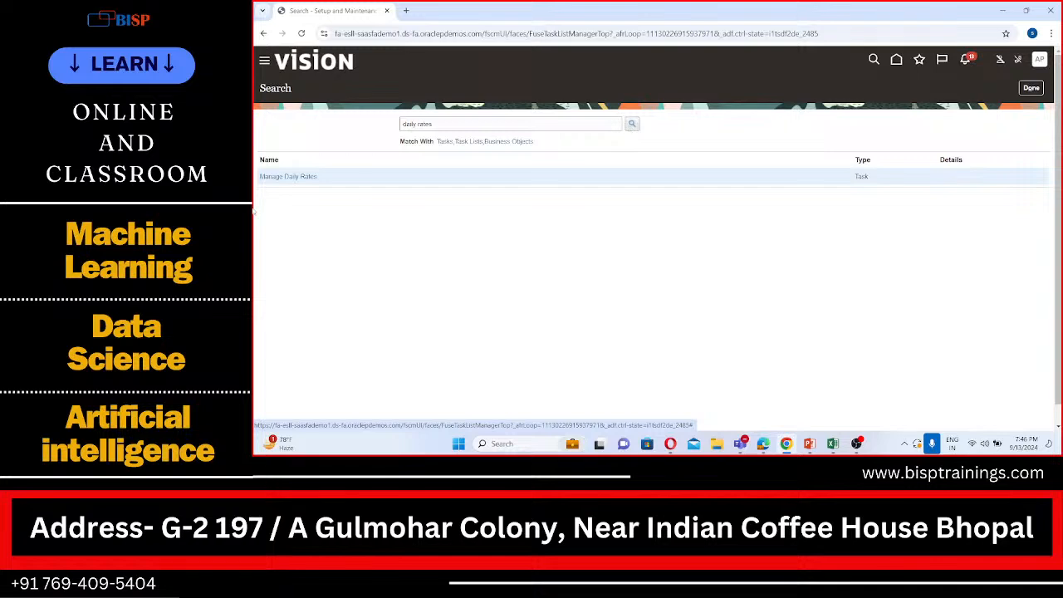
click(288, 176)
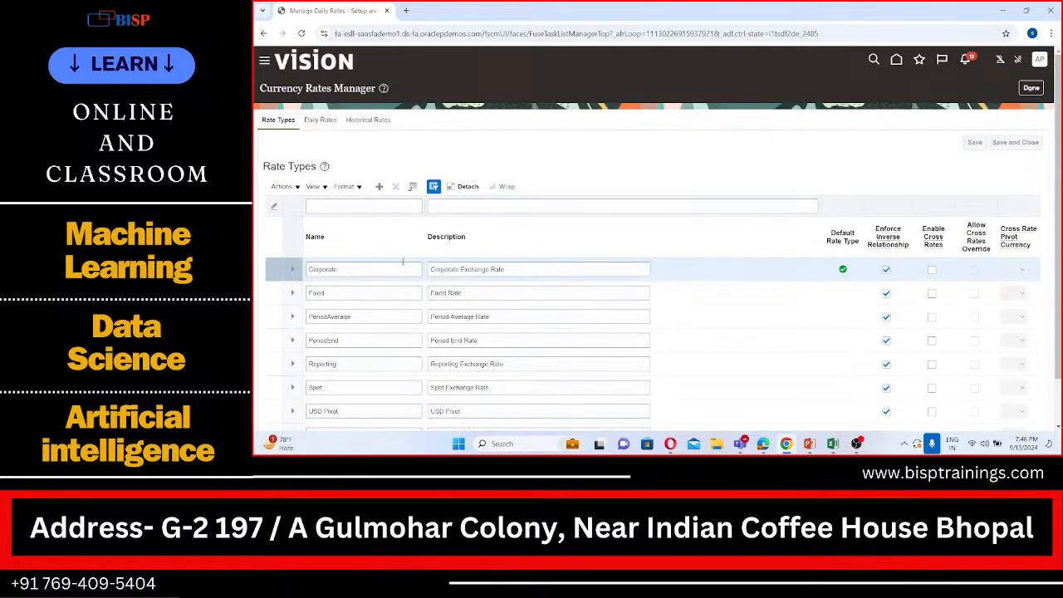
Look through the rate types, and set the Daily Rates search from USD - US Dollar to INR - Indian Rupee
scroll(403, 262, down, 2)
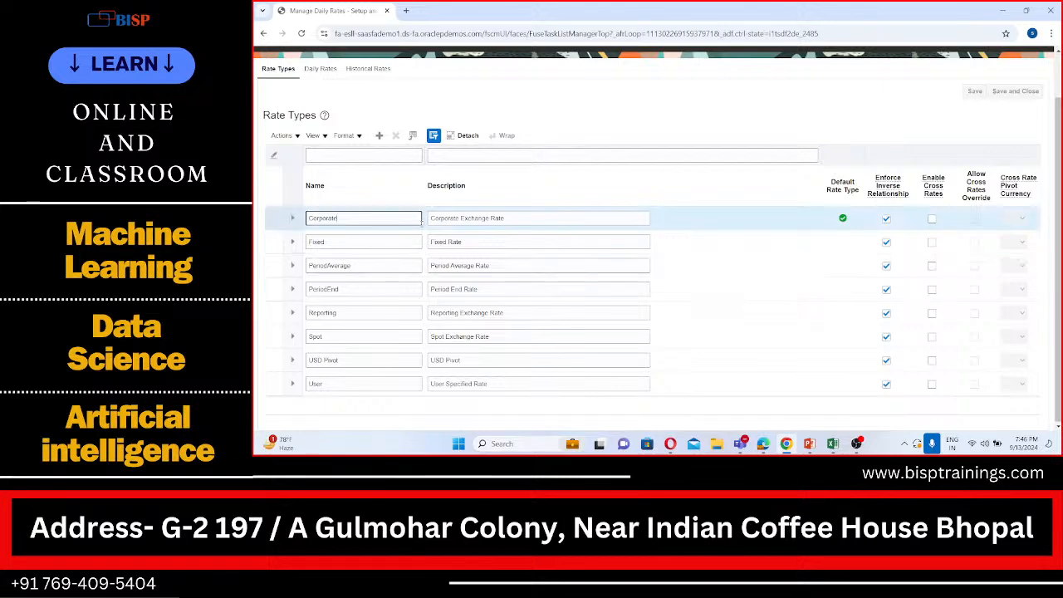
scroll(411, 236, up, 2)
click(320, 121)
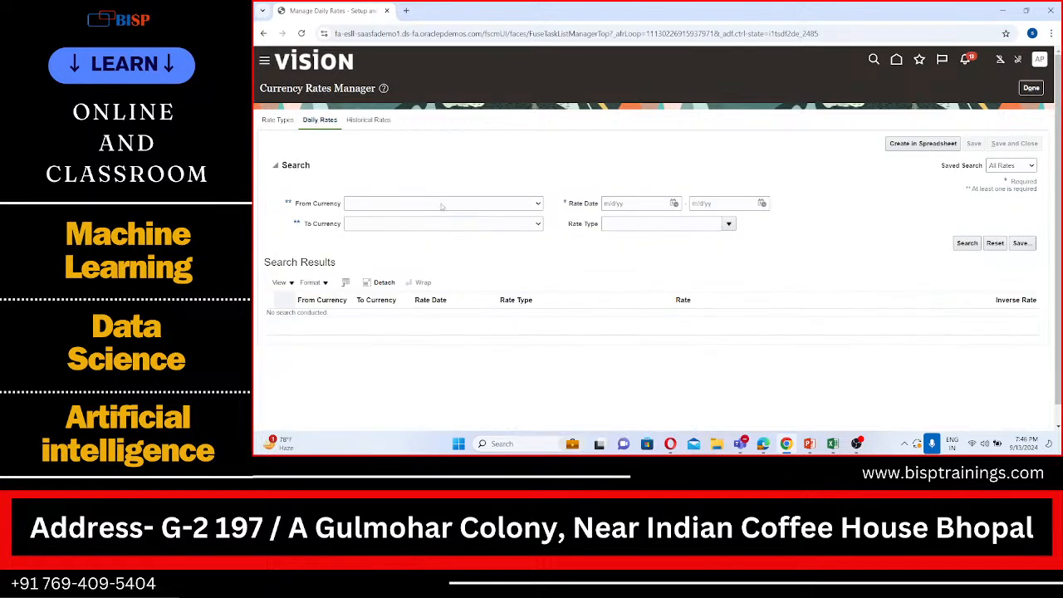
click(442, 207)
click(440, 231)
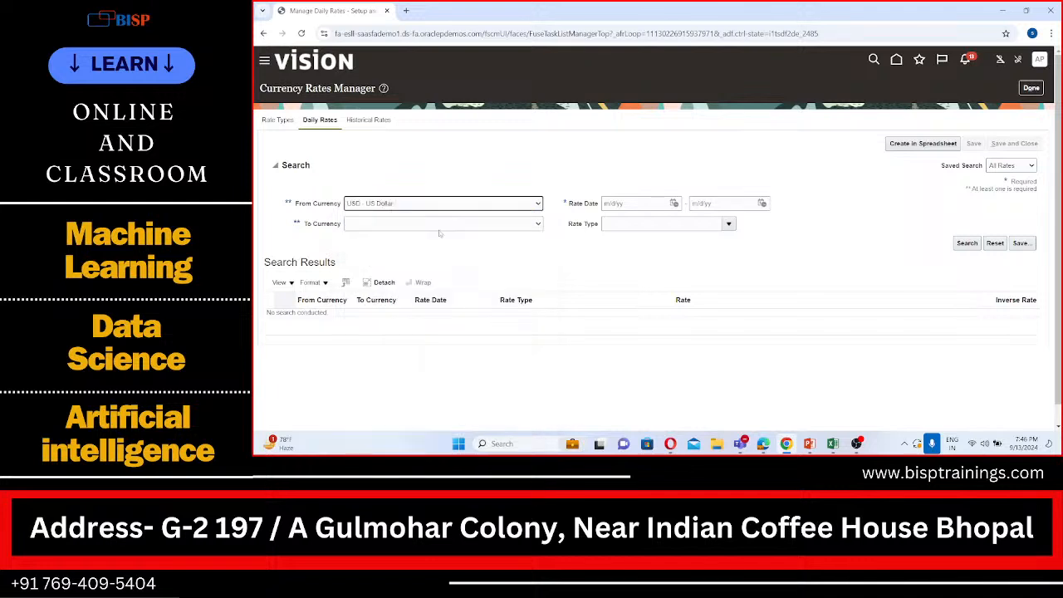
click(516, 225)
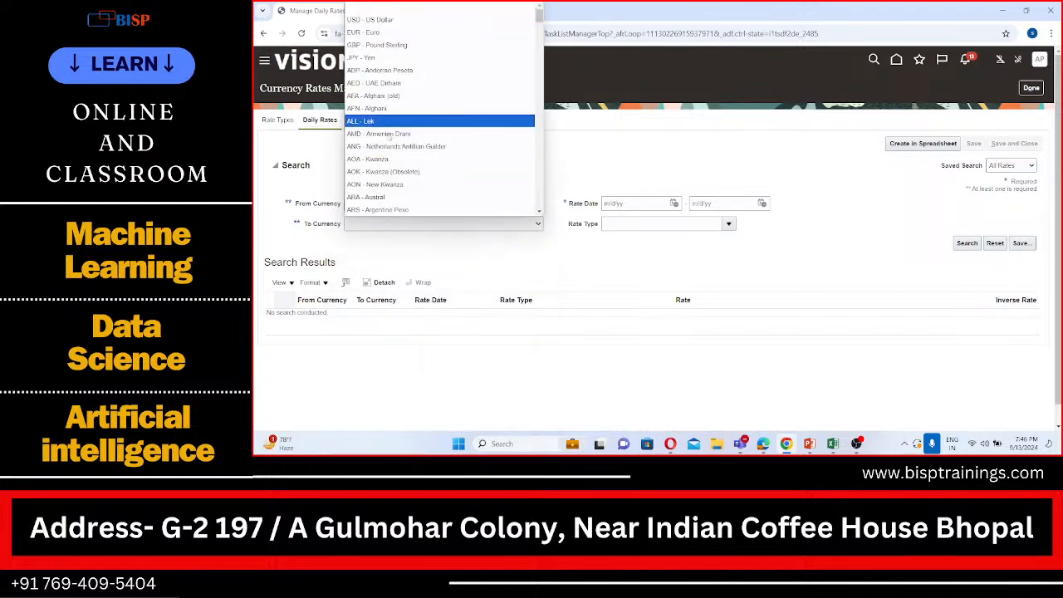
scroll(392, 142, down, 10)
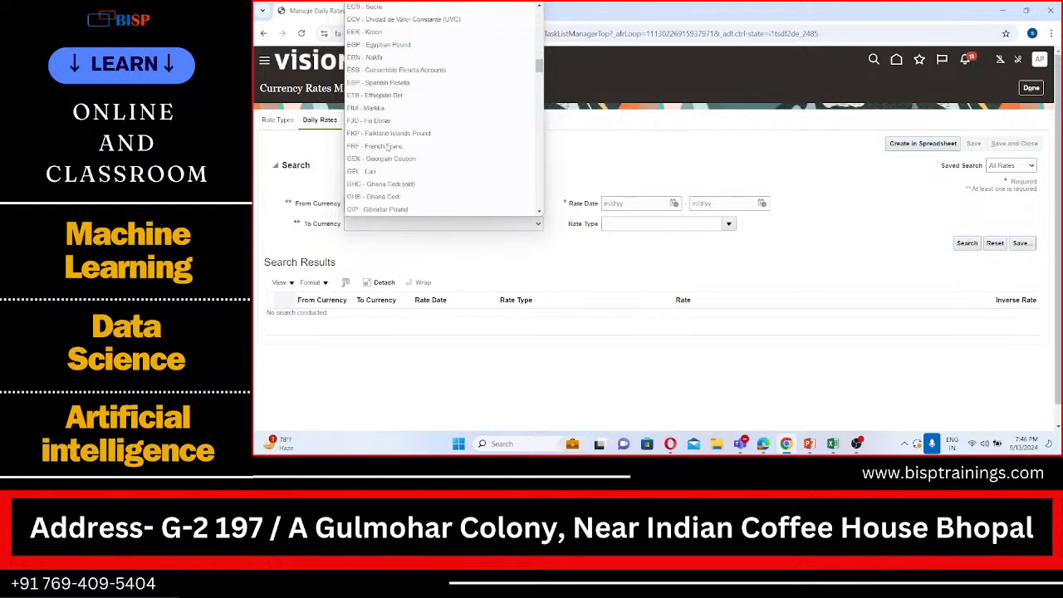
scroll(387, 147, down, 6)
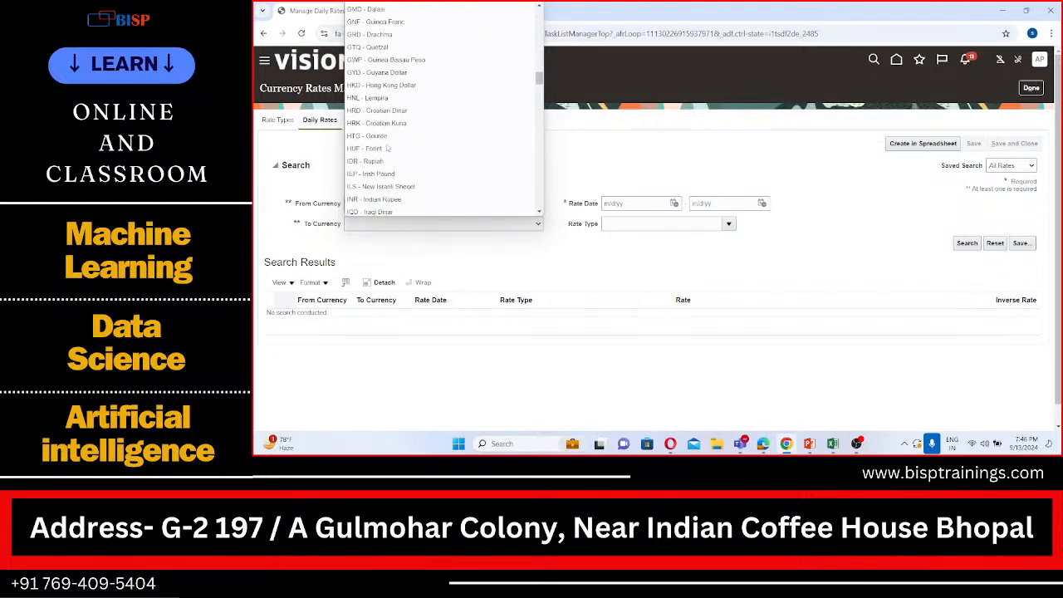
click(383, 191)
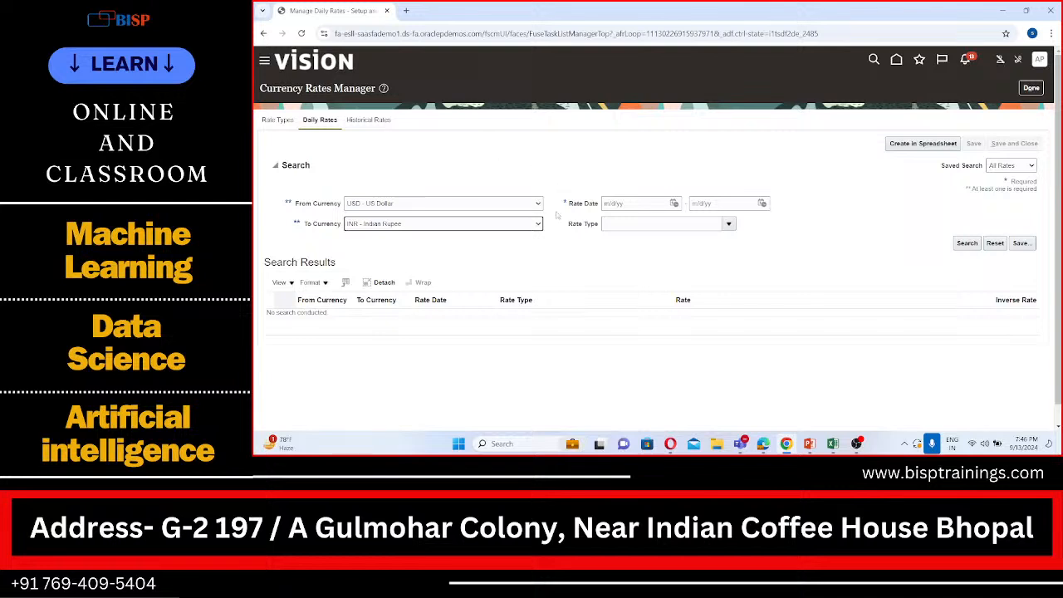
Set both ends of the rate date range to 9/13/24, search the daily rates, review them and close the rates manager
click(673, 203)
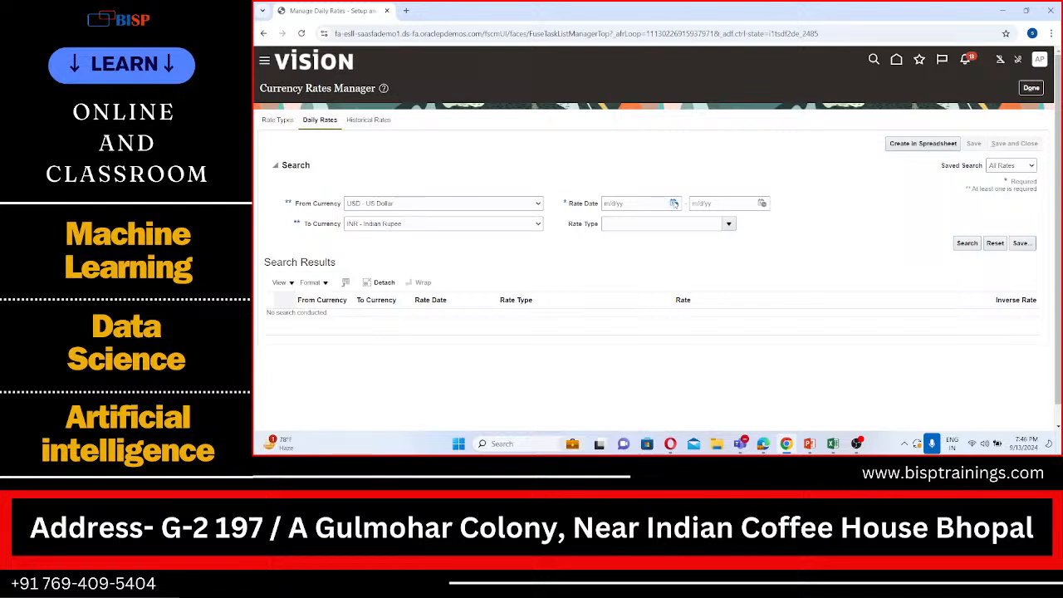
click(778, 267)
click(966, 242)
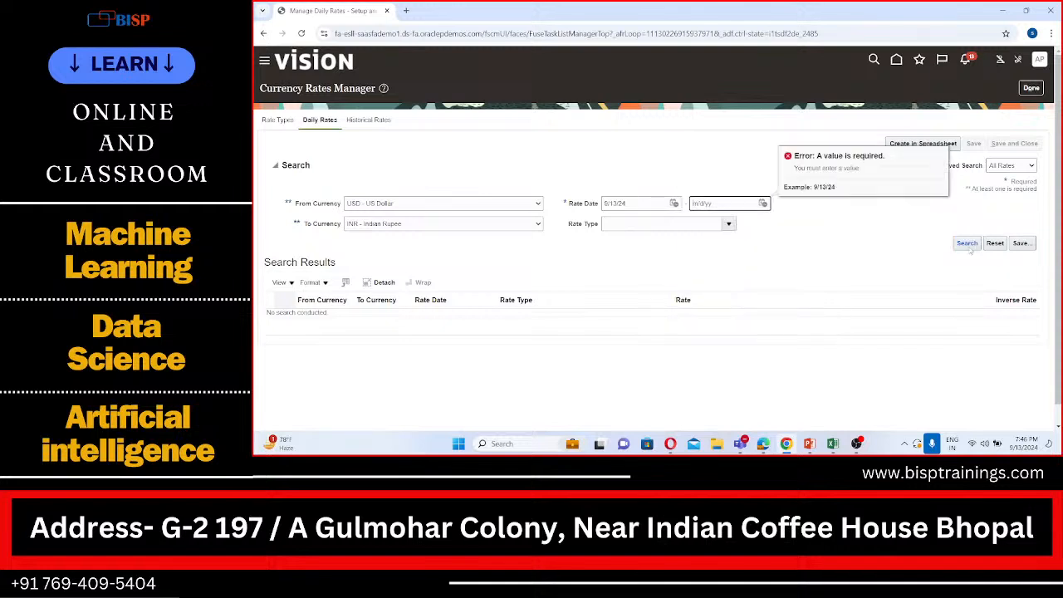
click(763, 203)
click(866, 268)
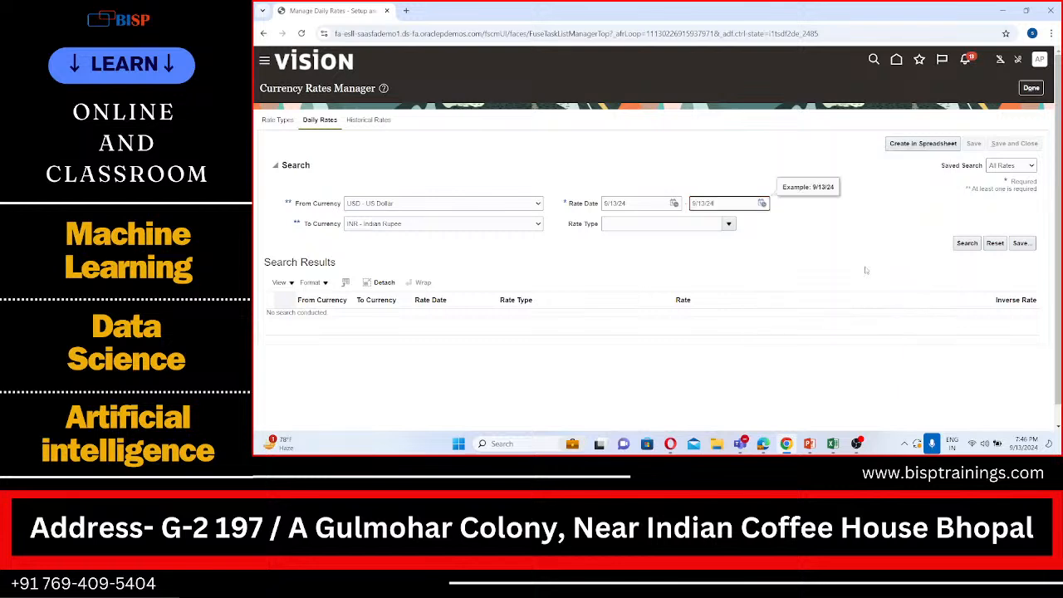
click(963, 243)
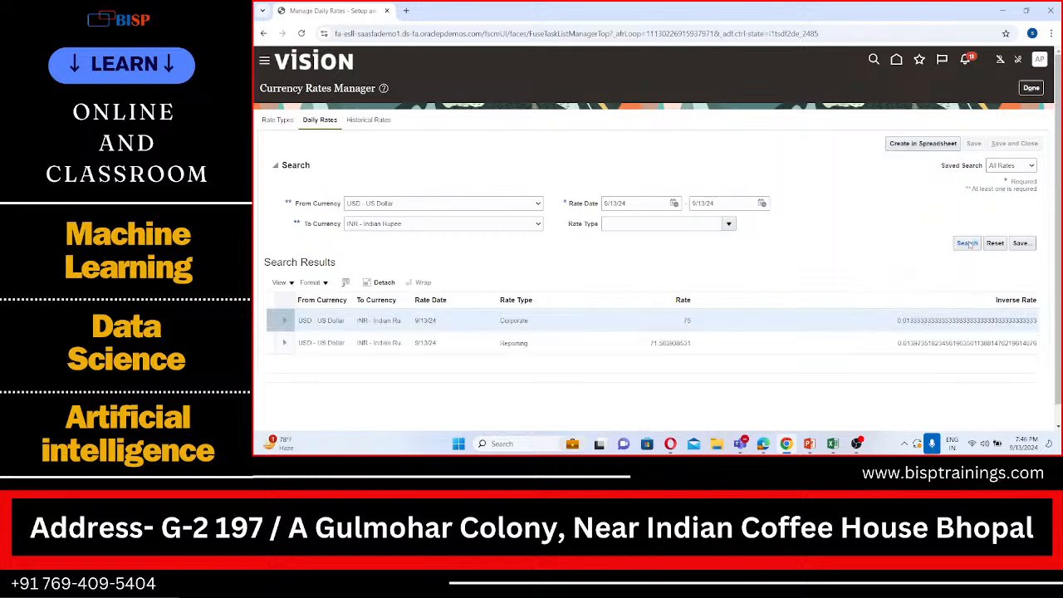
scroll(827, 242, down, 1)
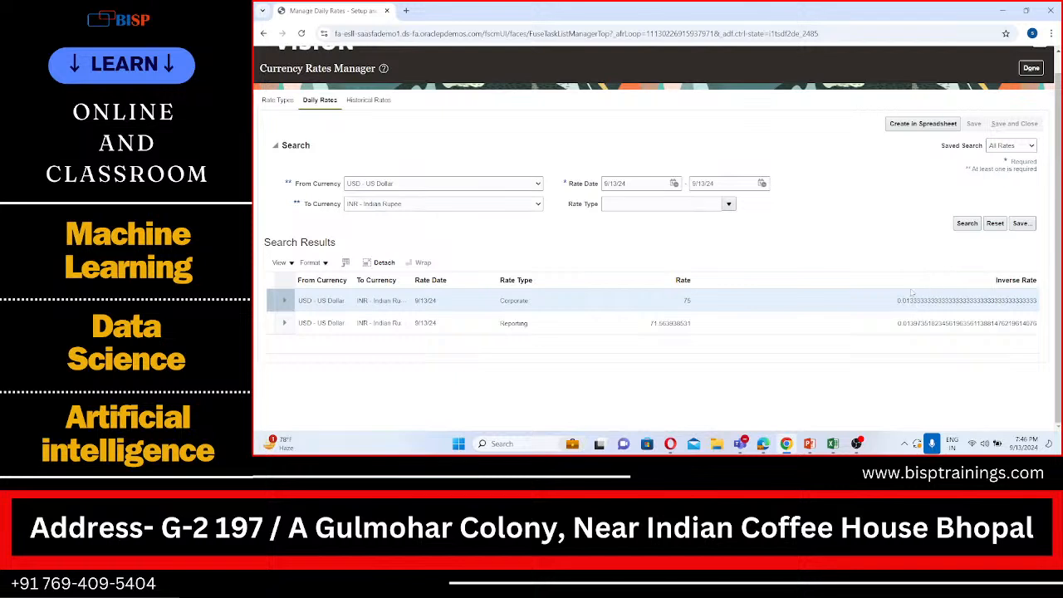
scroll(911, 292, up, 1)
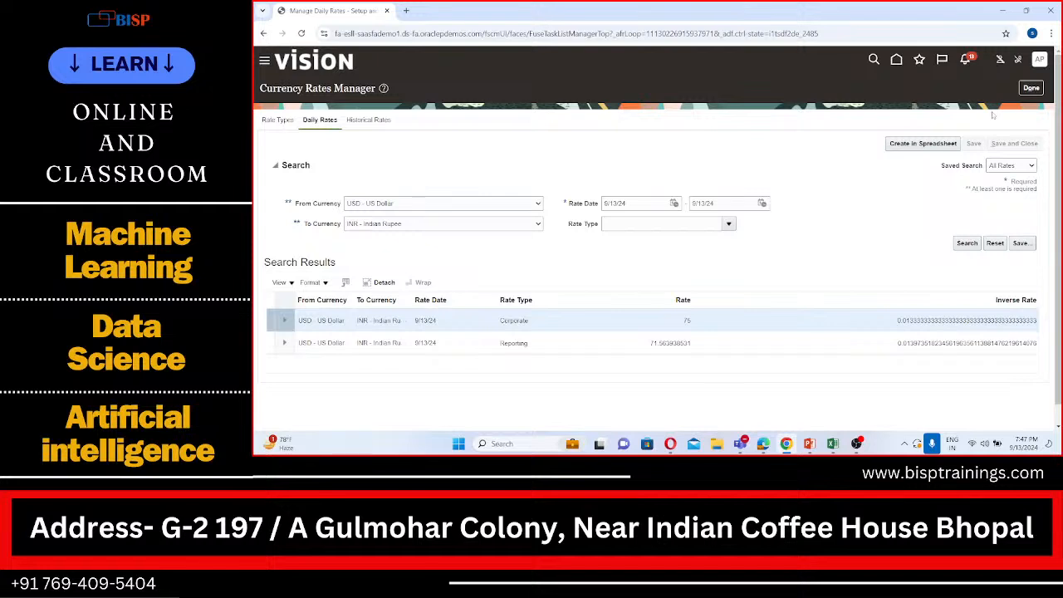
click(1030, 87)
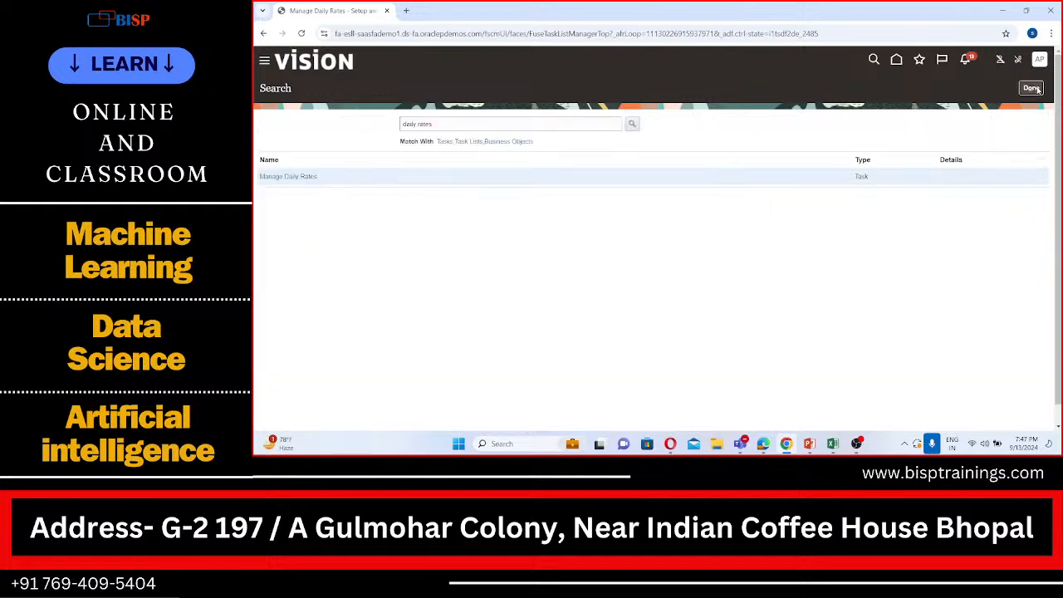
Reopen Manage Daily Rates, start a blank rate type row, and leave without saving it
click(287, 176)
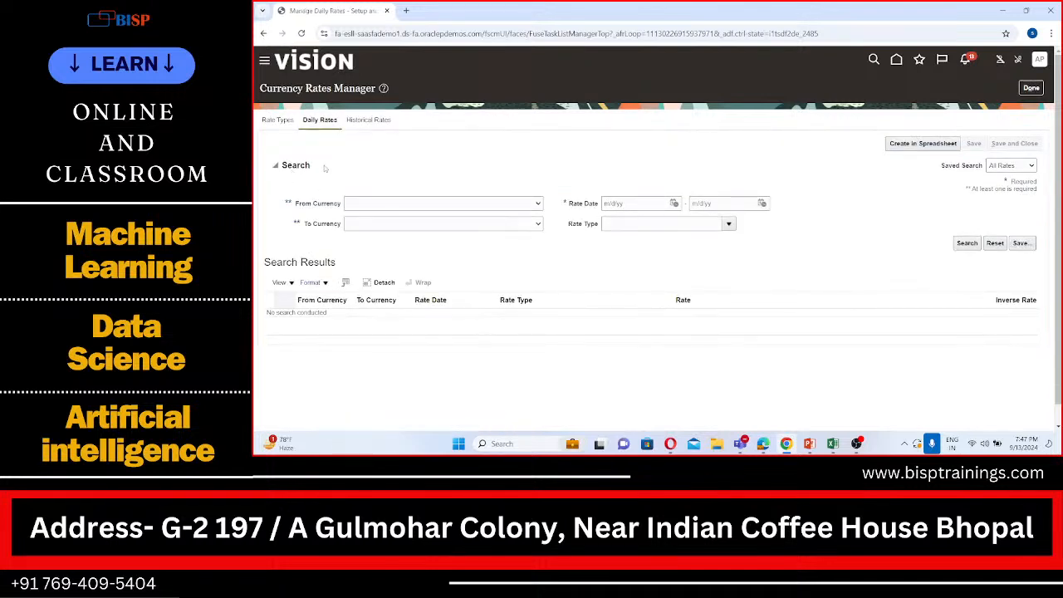
click(281, 120)
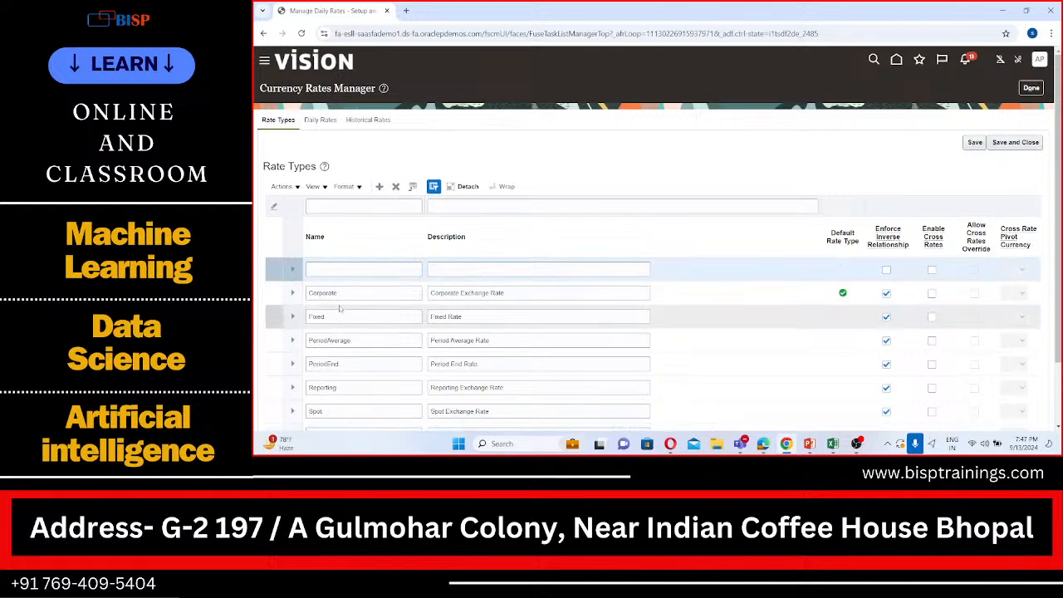
click(1031, 91)
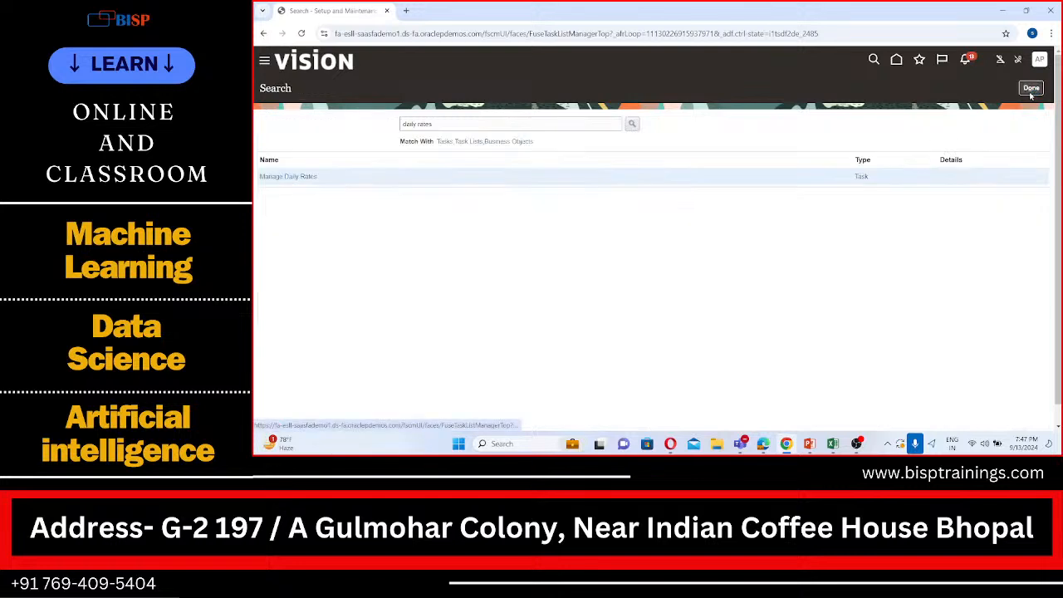
click(1031, 89)
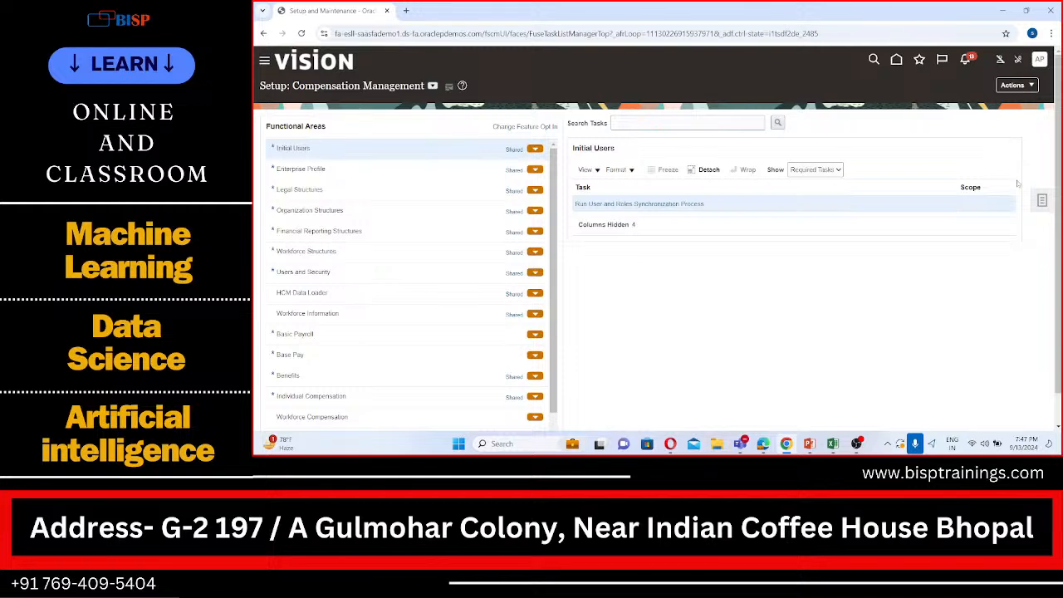
Search the setup tasks for "manage banks" and open the Manage Banks task
click(1042, 201)
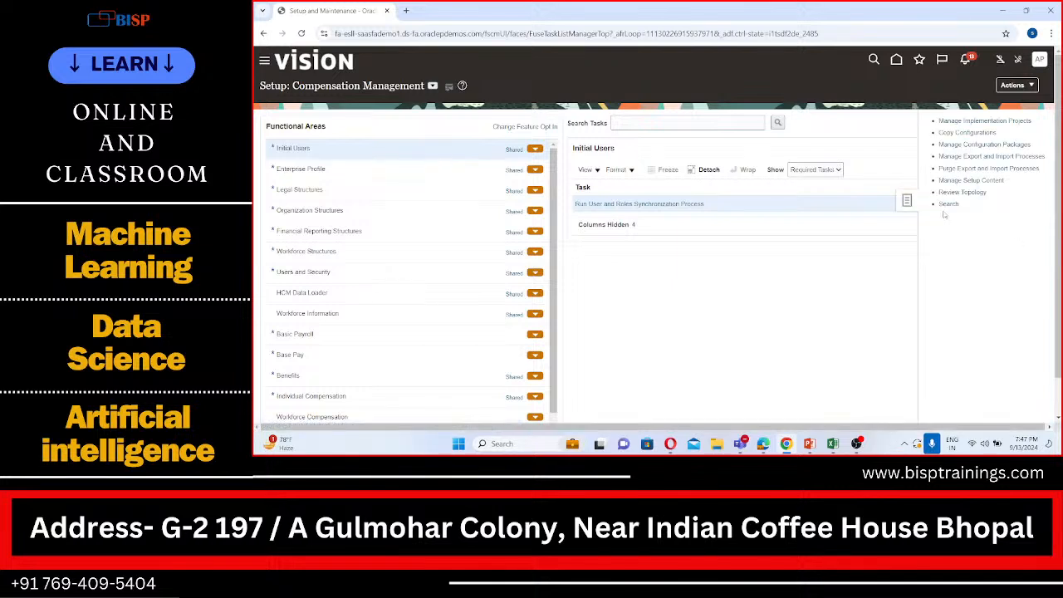
click(949, 204)
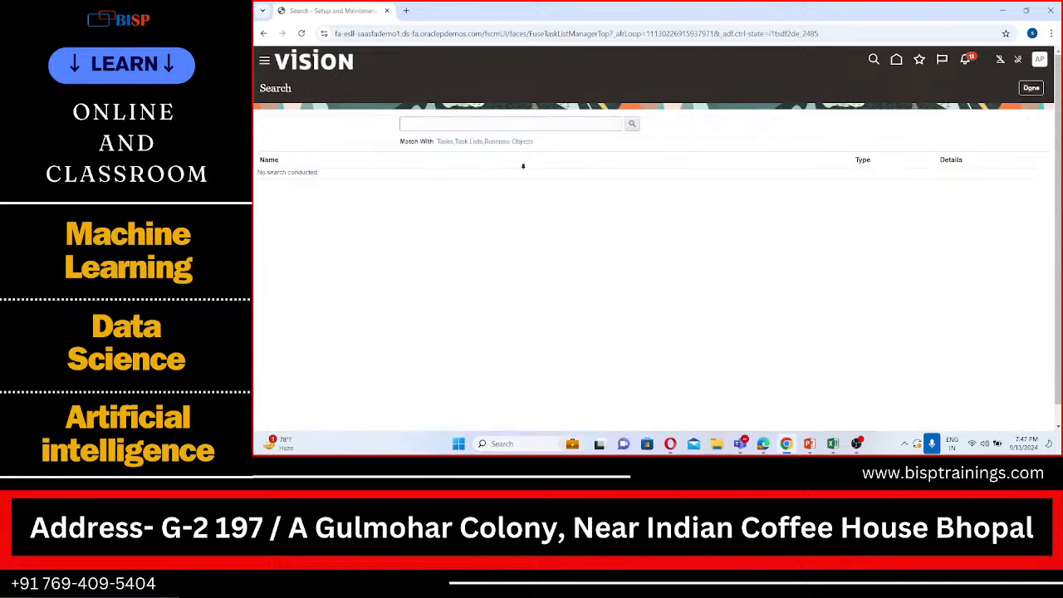
click(484, 122)
text(mana)
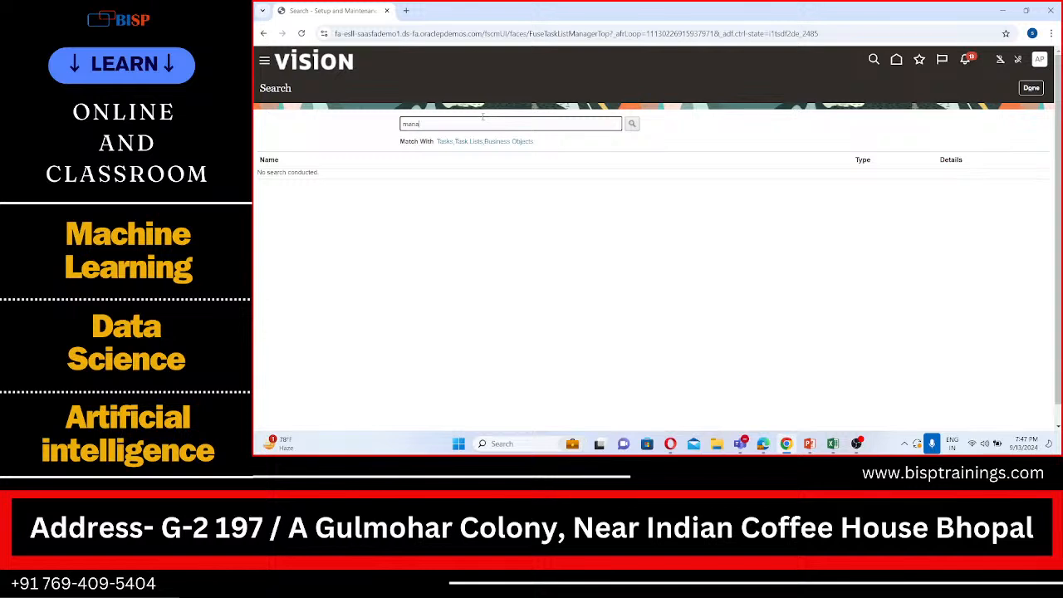
text(ge banks)
click(631, 126)
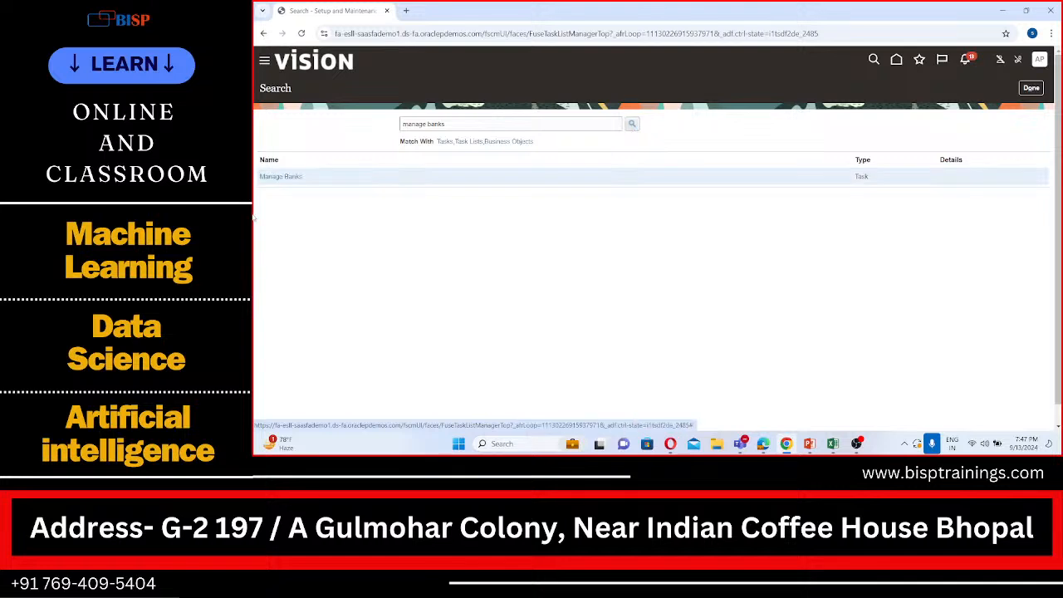
click(270, 177)
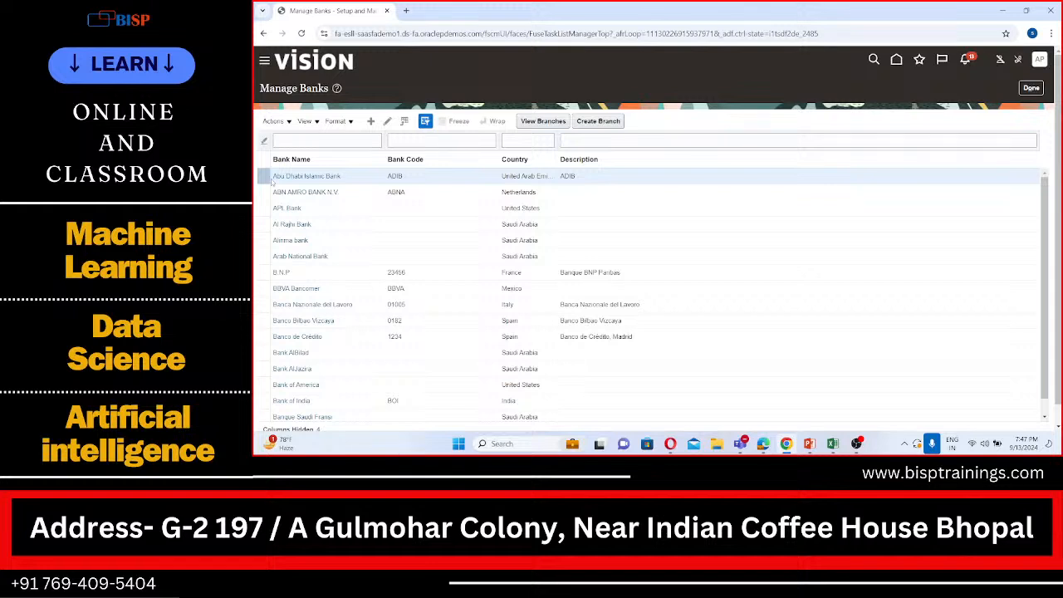
Find APL Bank in the bank list, open it for editing and expand its Addresses section
scroll(382, 382, down, 2)
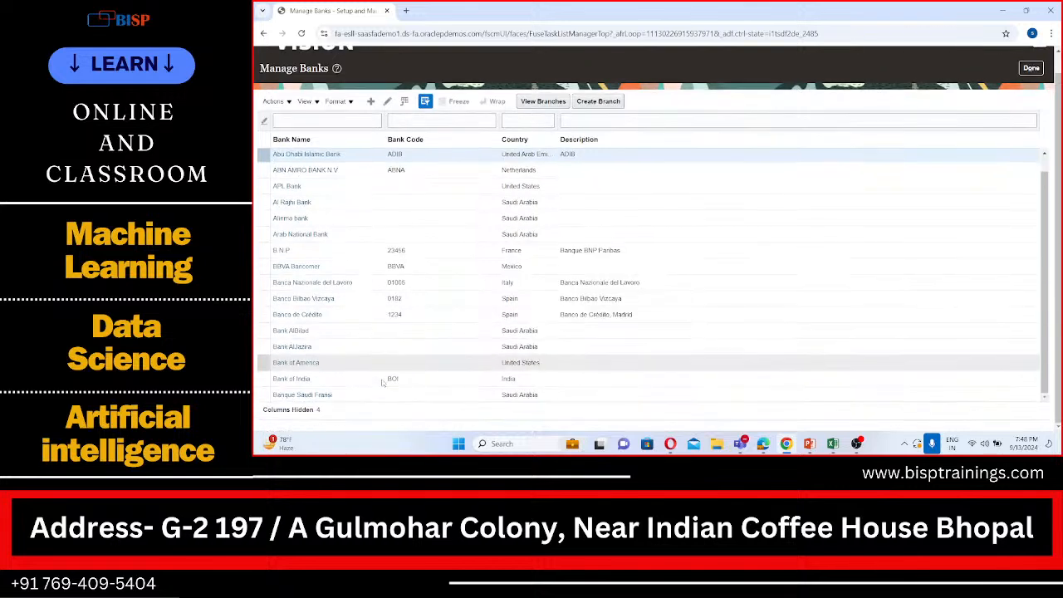
scroll(382, 383, up, 2)
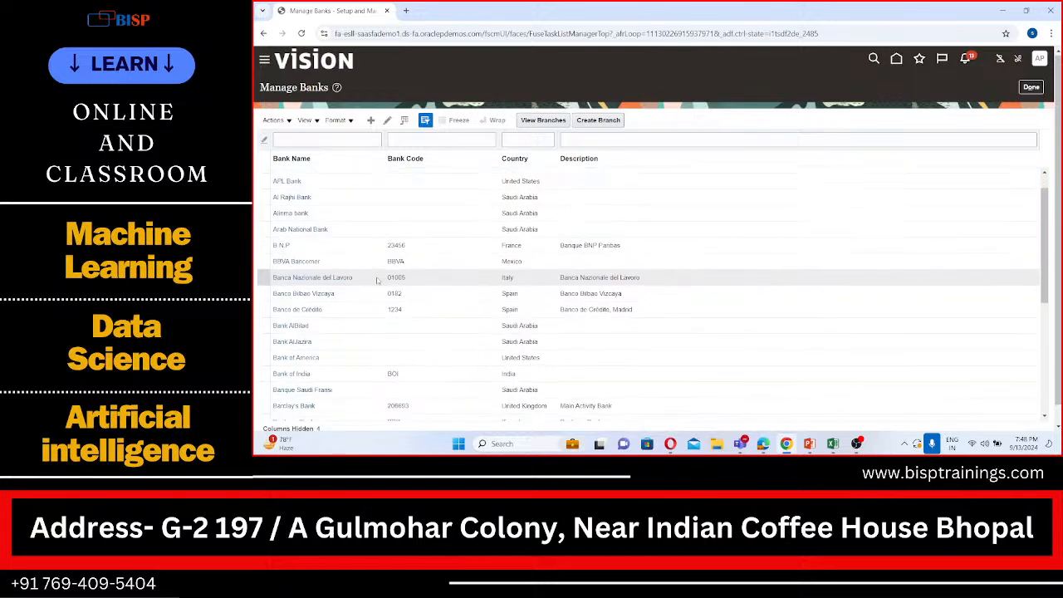
click(293, 207)
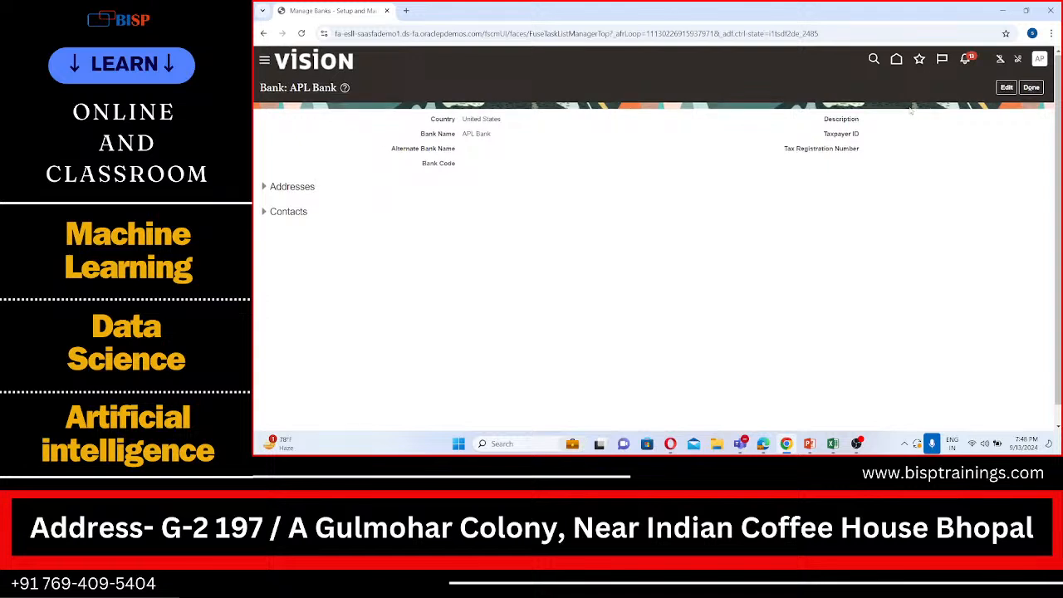
click(1005, 87)
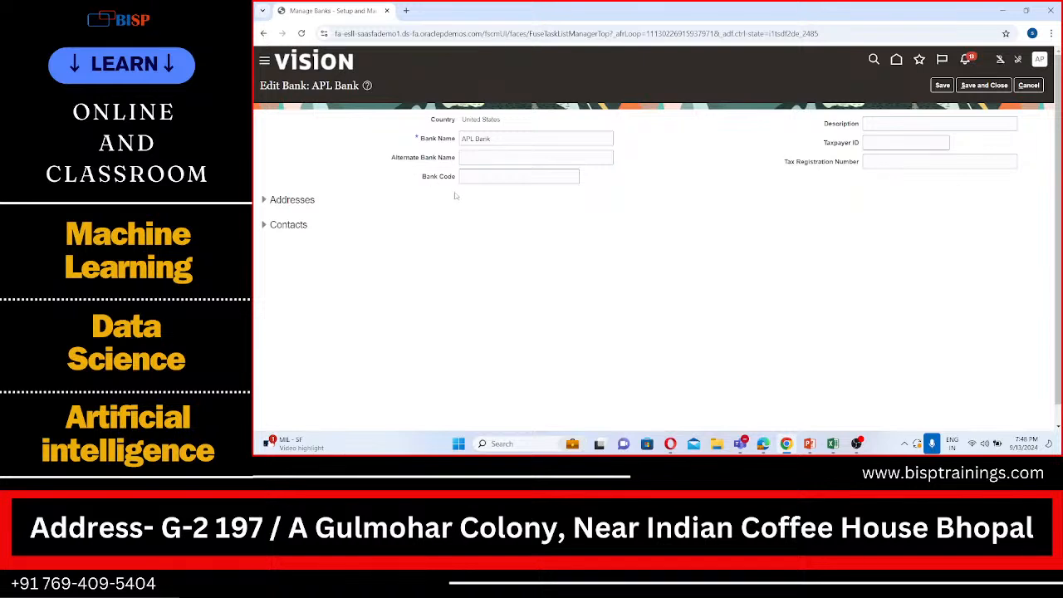
click(265, 200)
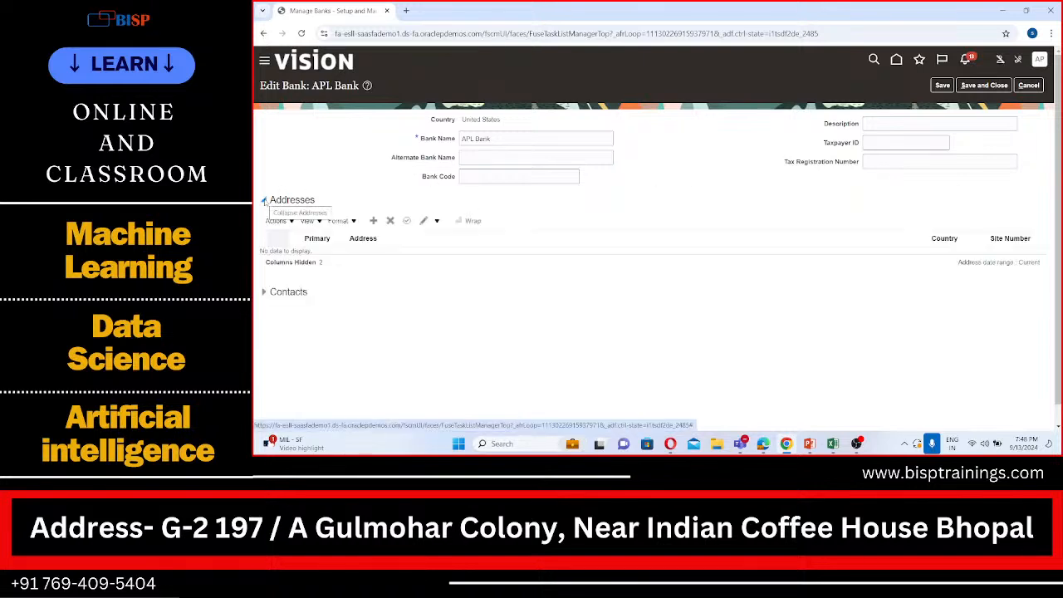
Leave the APL Bank record, open and close the Abu Dhabi Islamic Bank record without changes, and exit Manage Banks
click(1028, 87)
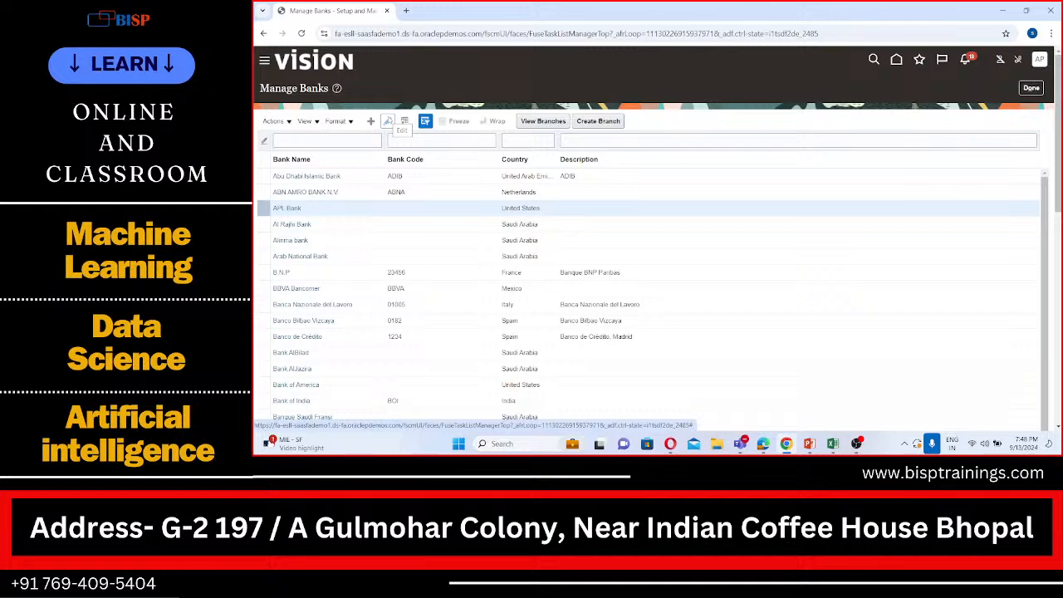
click(388, 121)
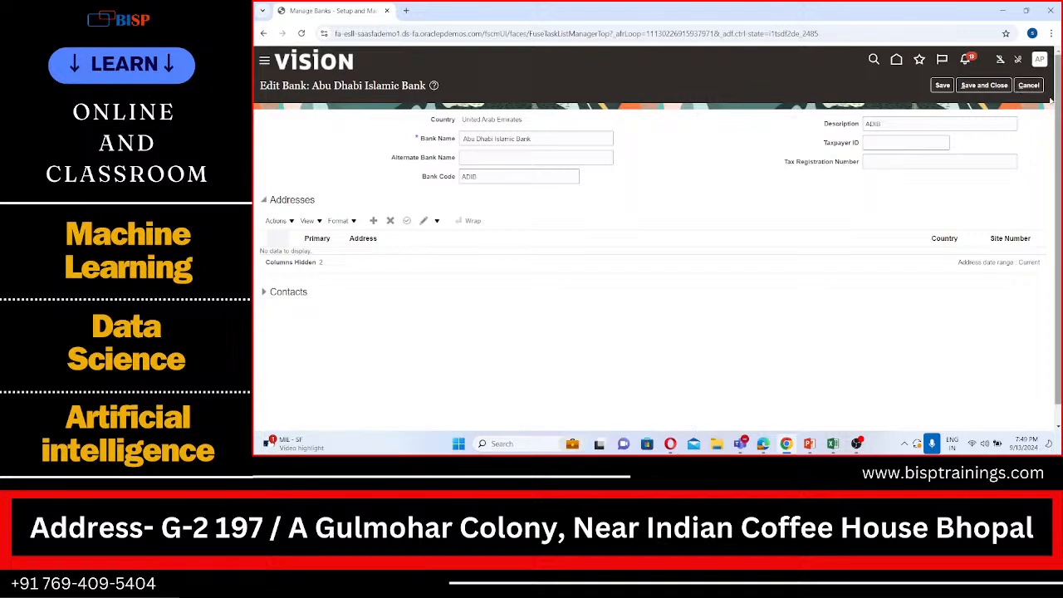
click(1029, 86)
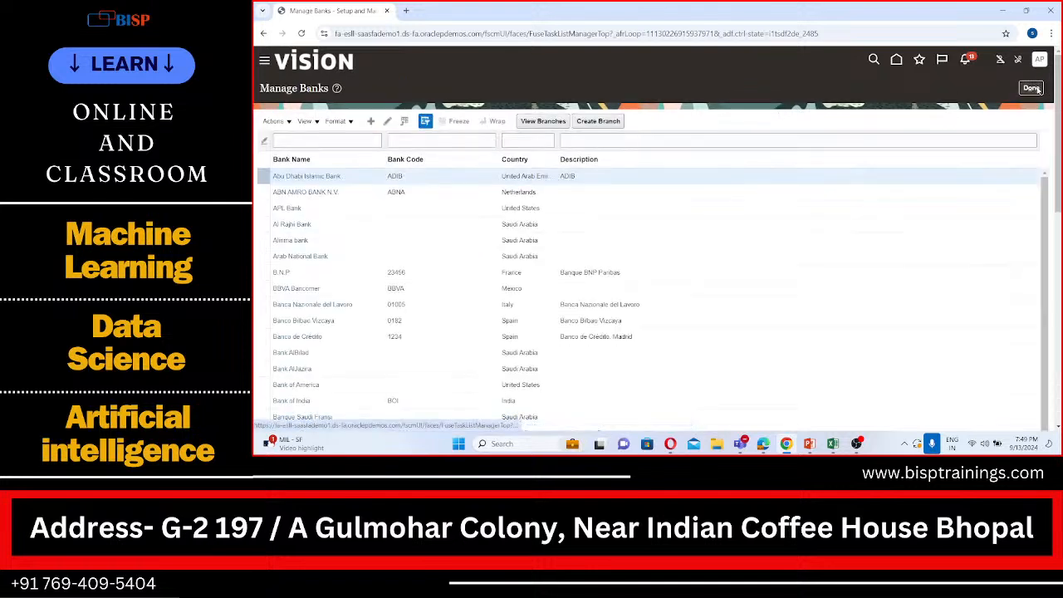
click(1032, 88)
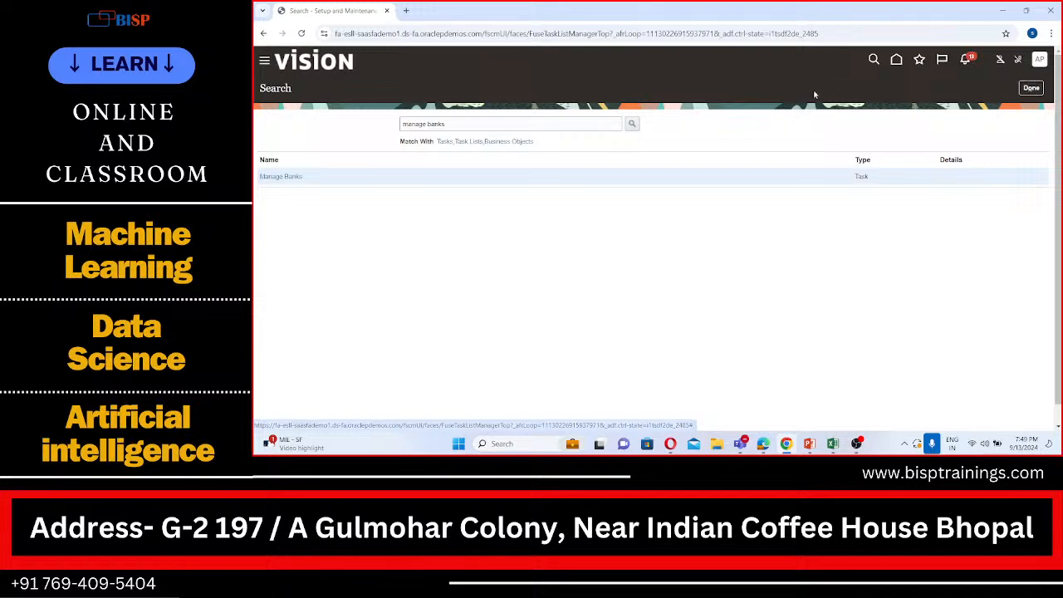
Search the setup tasks for "manage bank accounts" and open the Manage Bank Accounts task
click(485, 124)
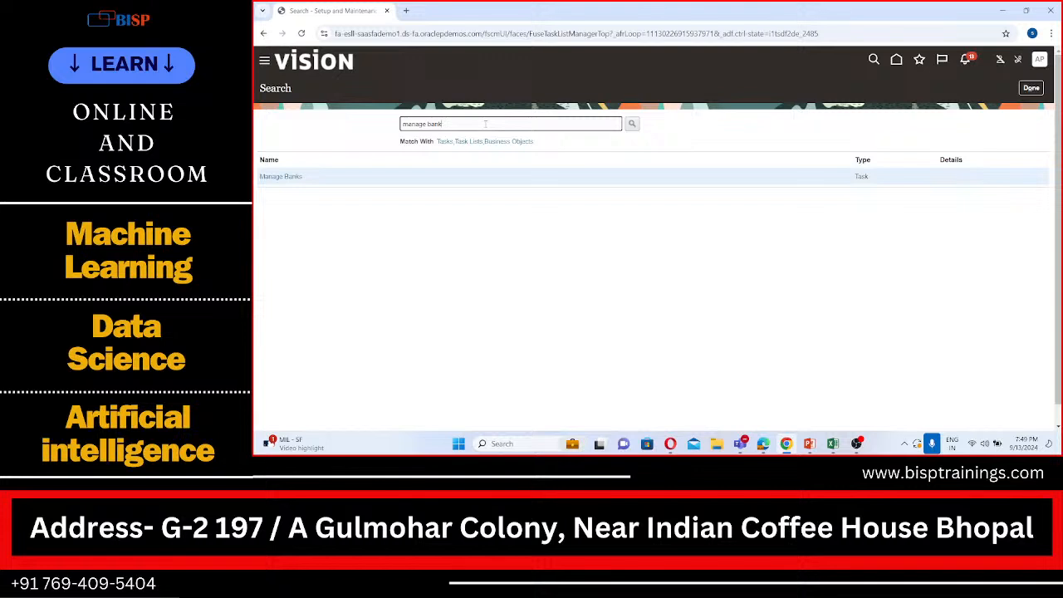
text(accounts)
click(633, 124)
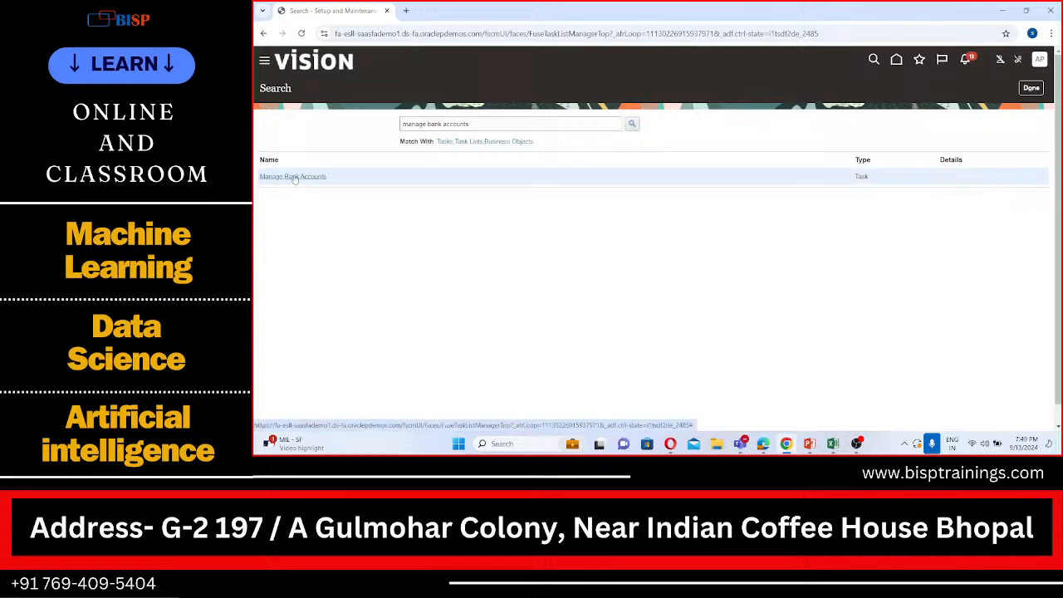
click(292, 176)
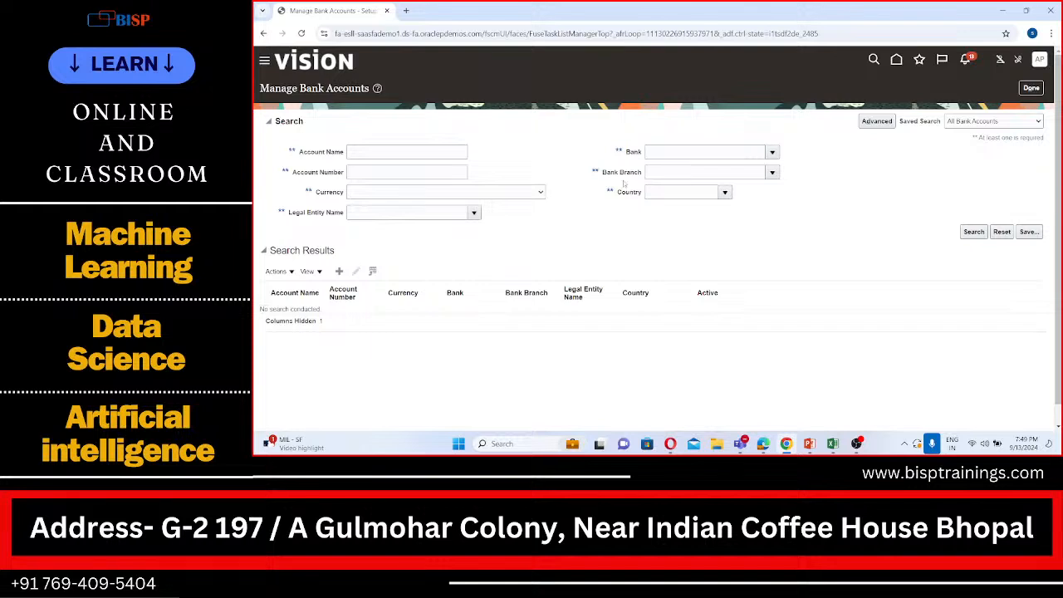
Search for bank accounts belonging to APL Bank and open the APL Account for editing
click(677, 152)
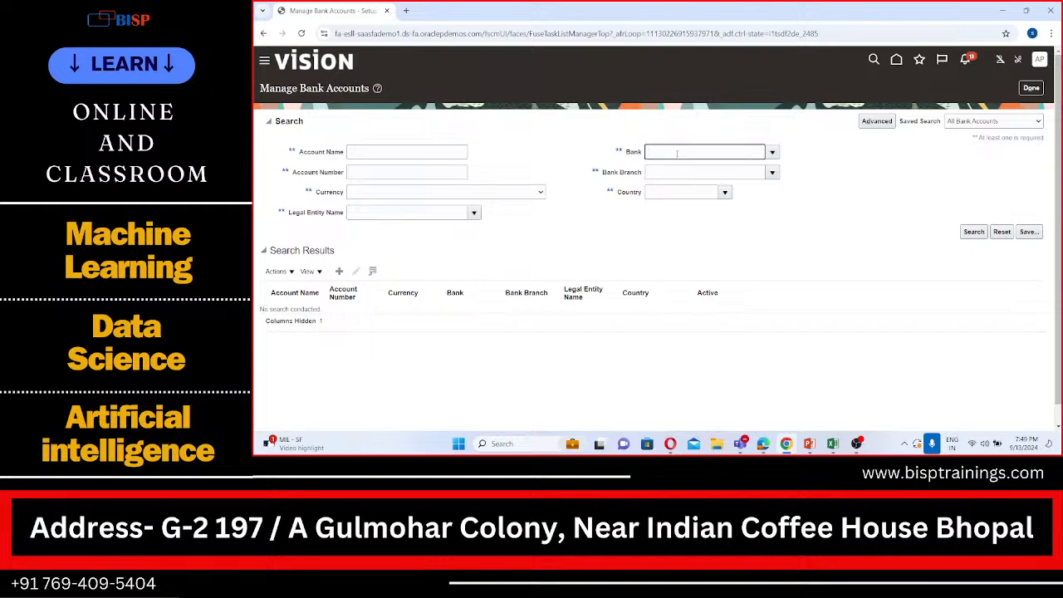
text(AOPL)
text(PL)
key(Tab)
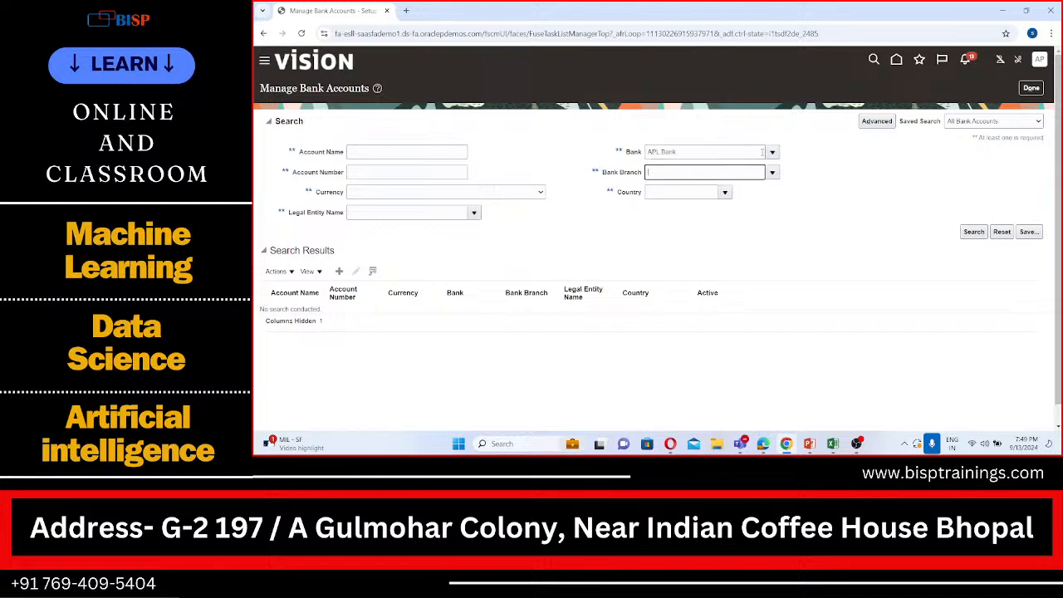
click(978, 235)
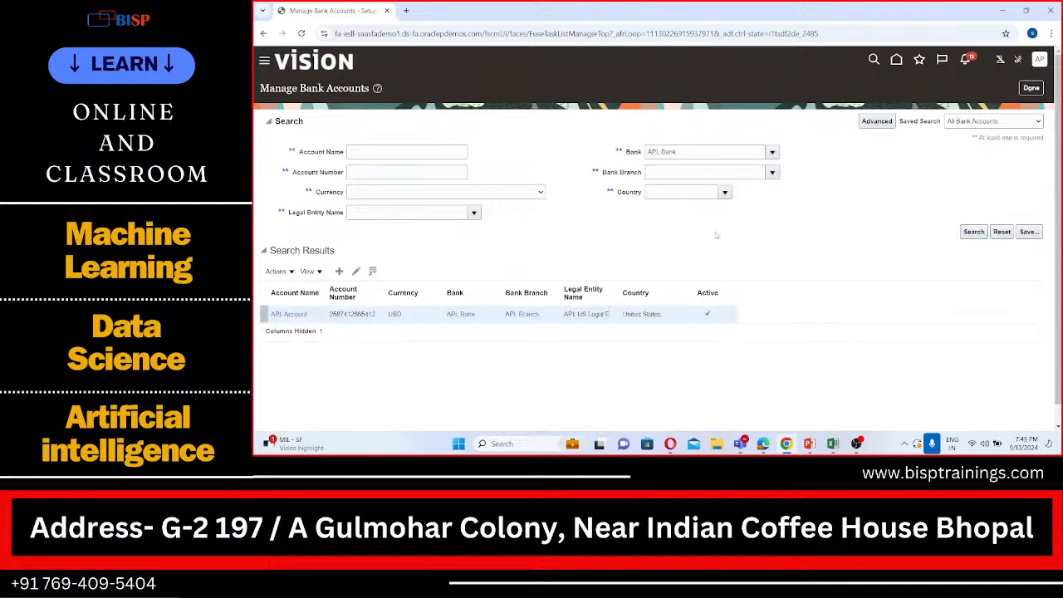
click(358, 272)
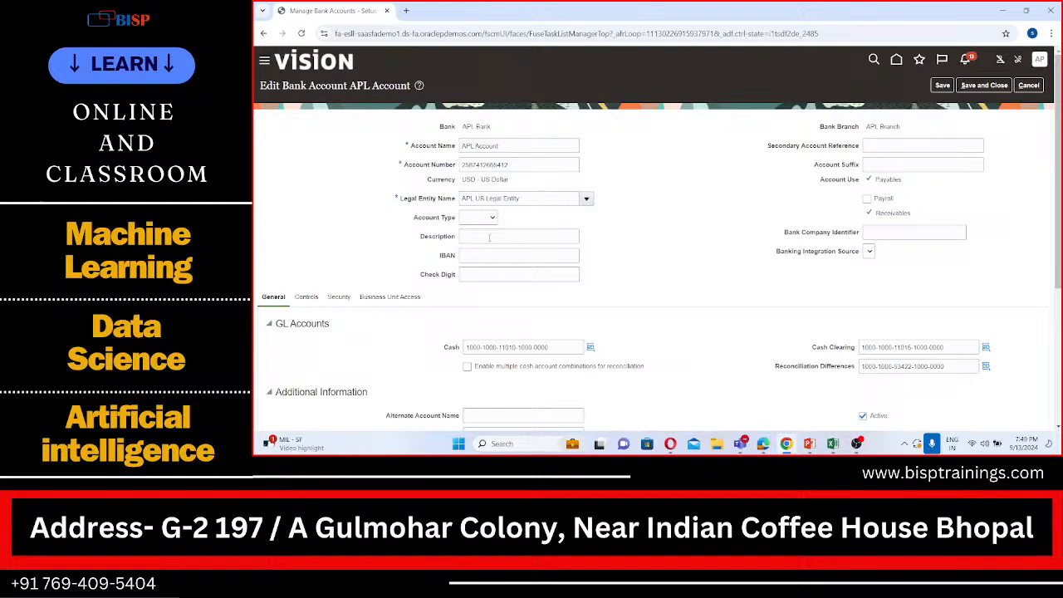
Make sure the Multicurrency account option is enabled in the APL Account's additional information, and save and close the account
scroll(489, 238, down, 3)
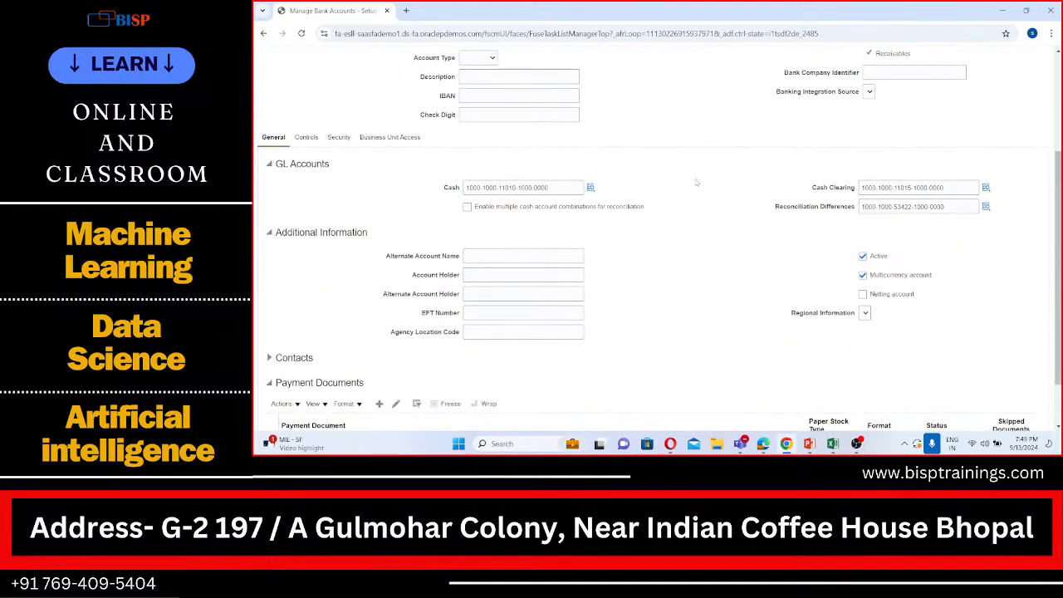
click(862, 276)
click(861, 278)
scroll(841, 237, up, 2)
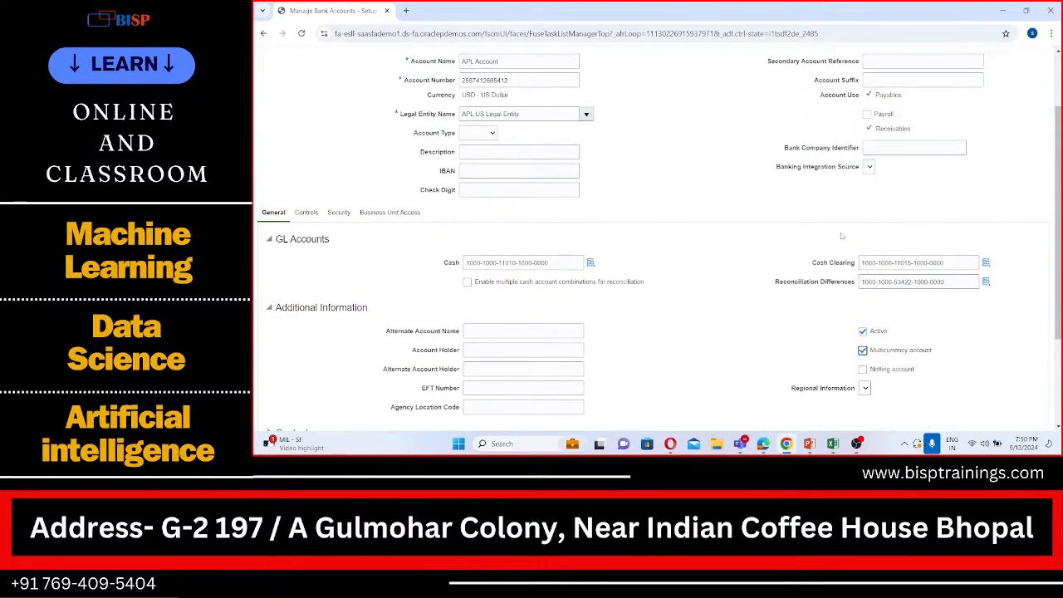
scroll(840, 236, up, 2)
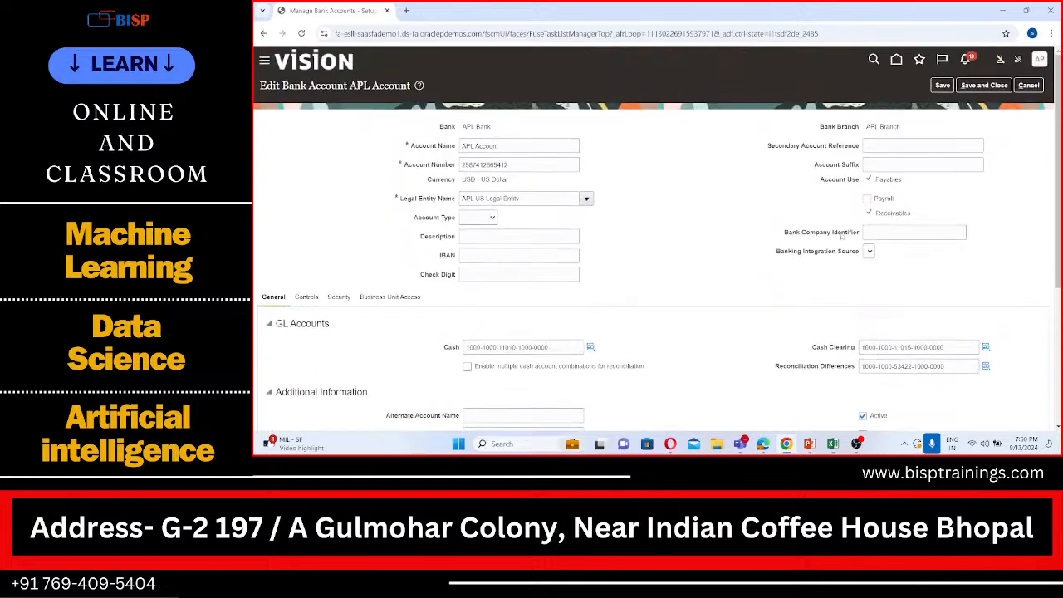
scroll(841, 236, down, 1)
scroll(841, 237, up, 1)
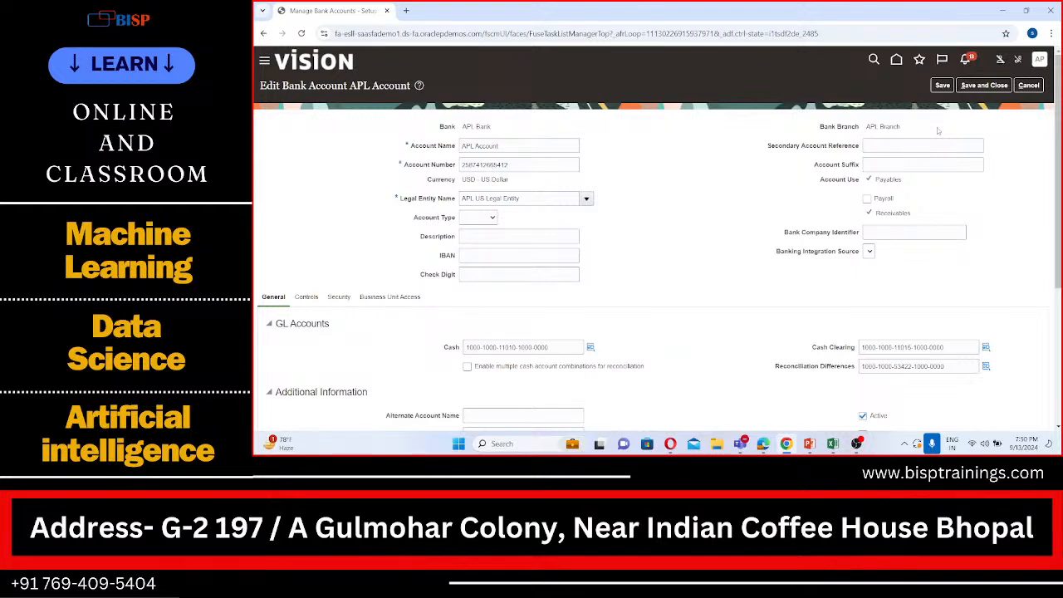
click(990, 85)
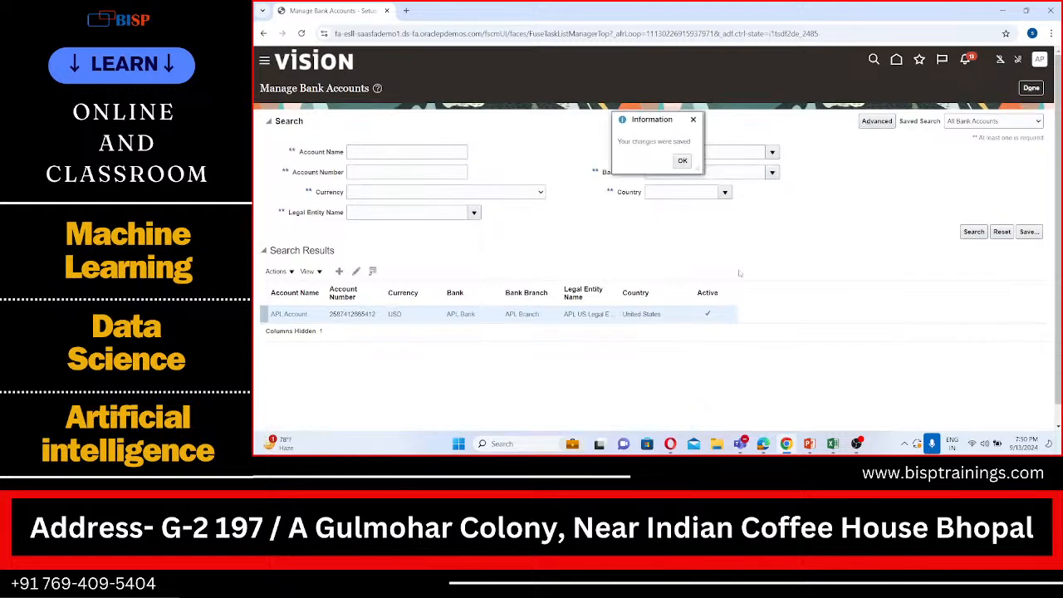
click(682, 161)
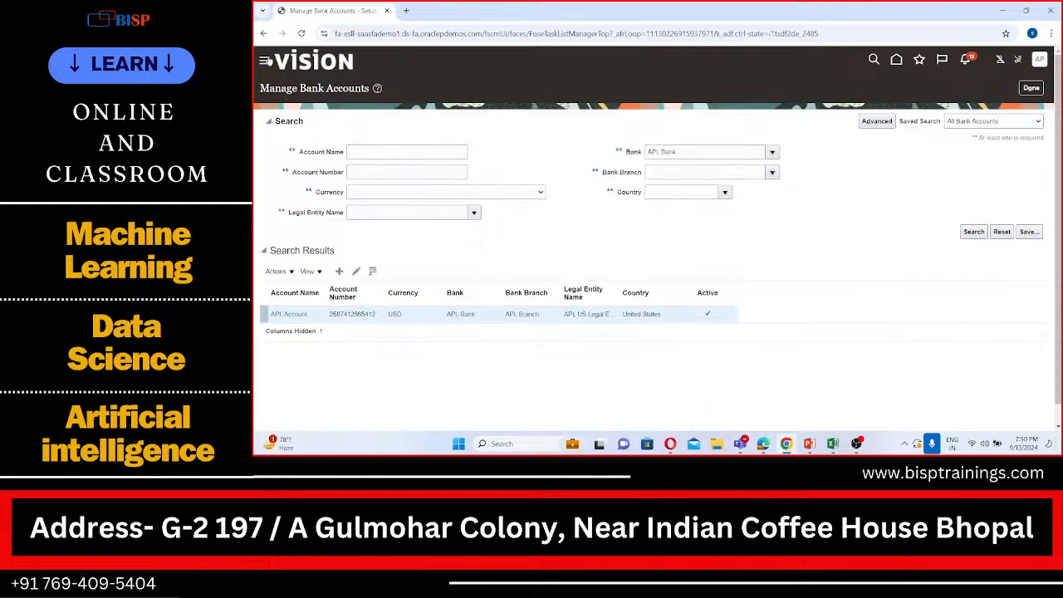
Go to Receivables Billing and start creating a new transaction
click(267, 61)
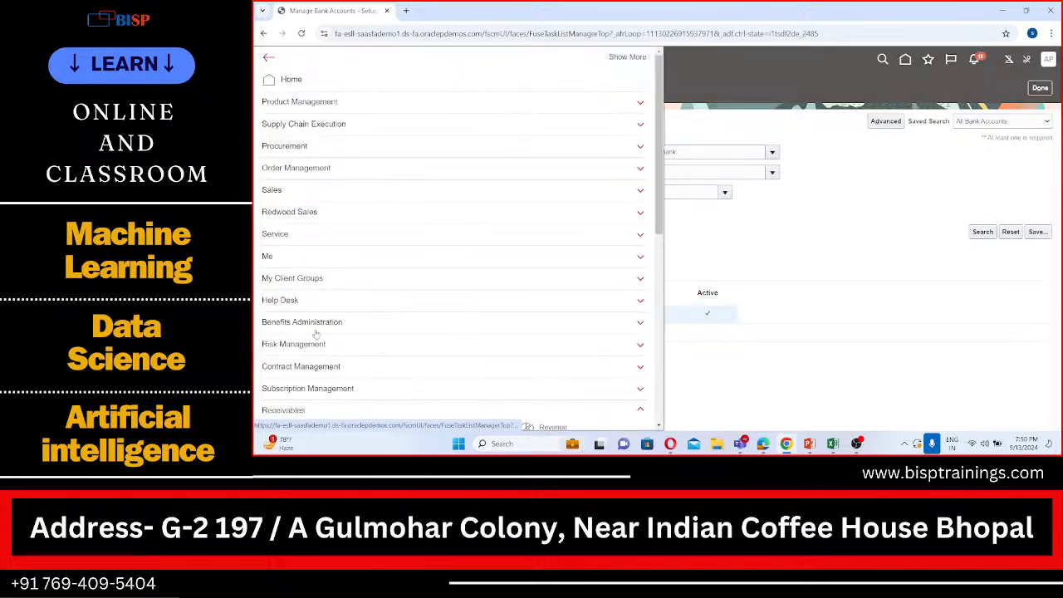
scroll(317, 335, down, 5)
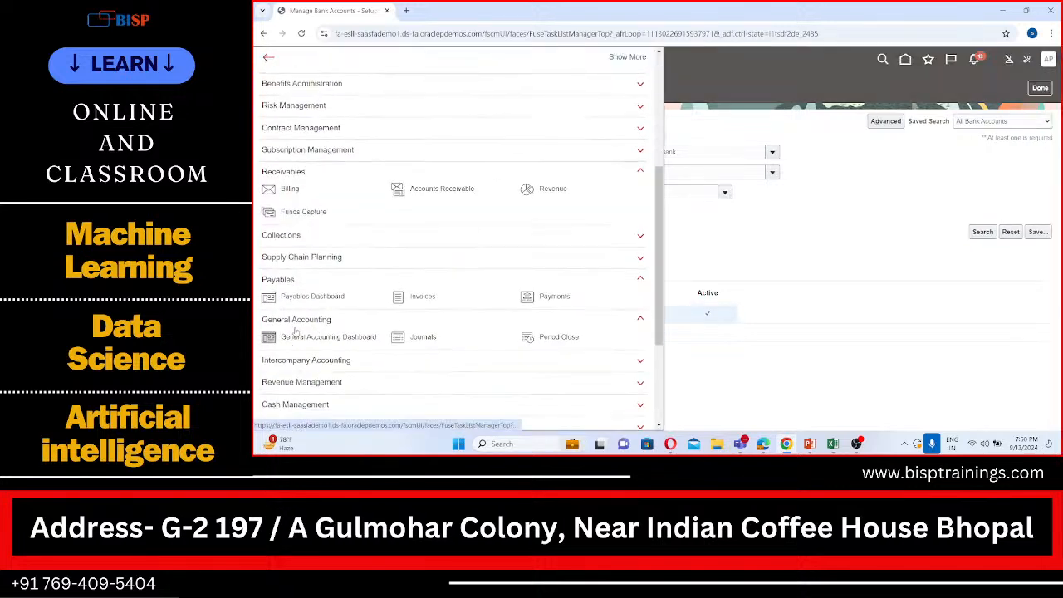
click(291, 189)
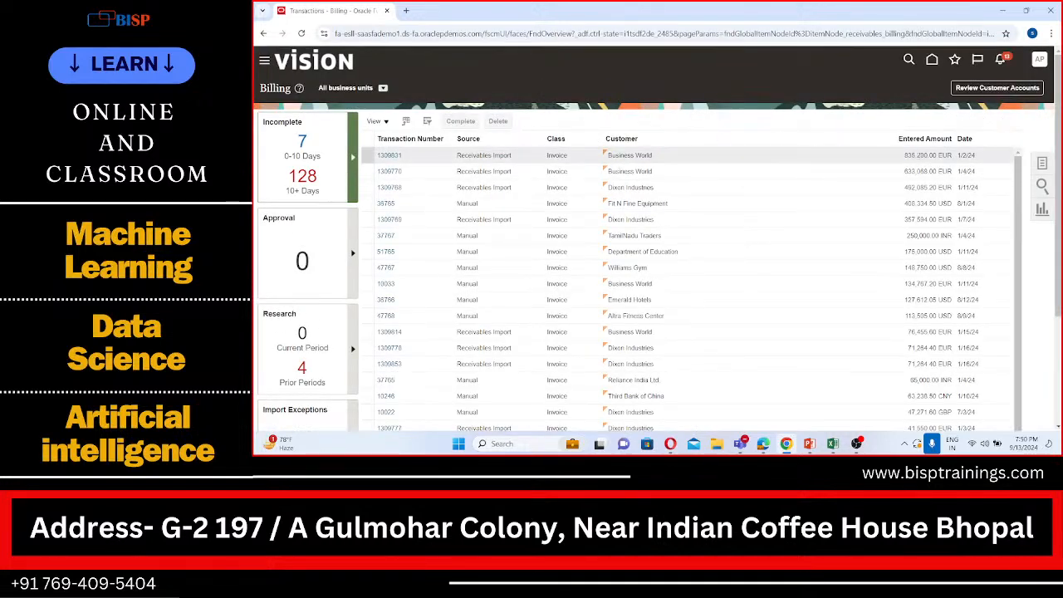
click(1040, 164)
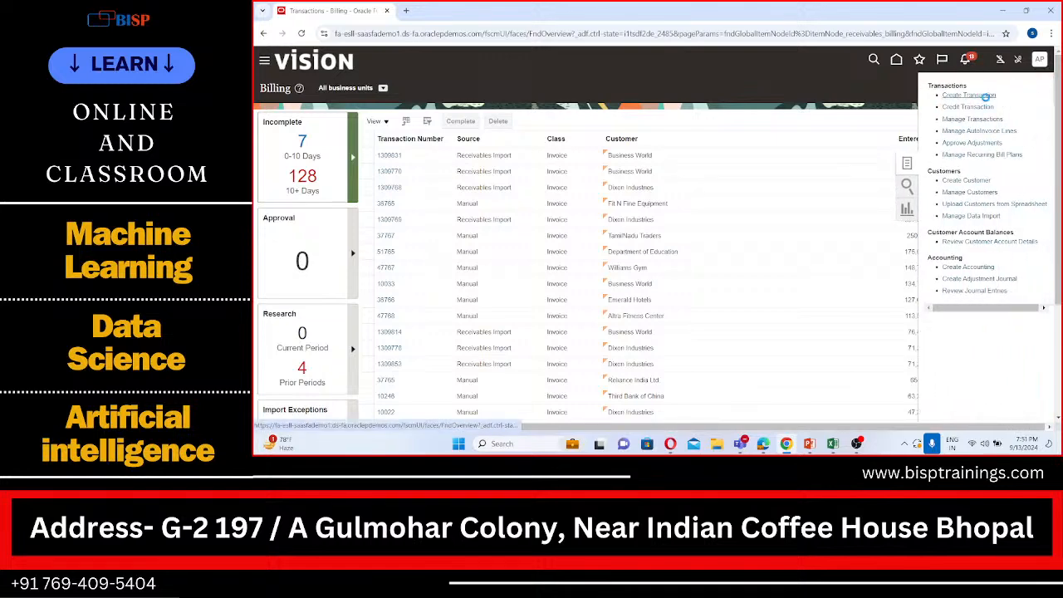
click(984, 95)
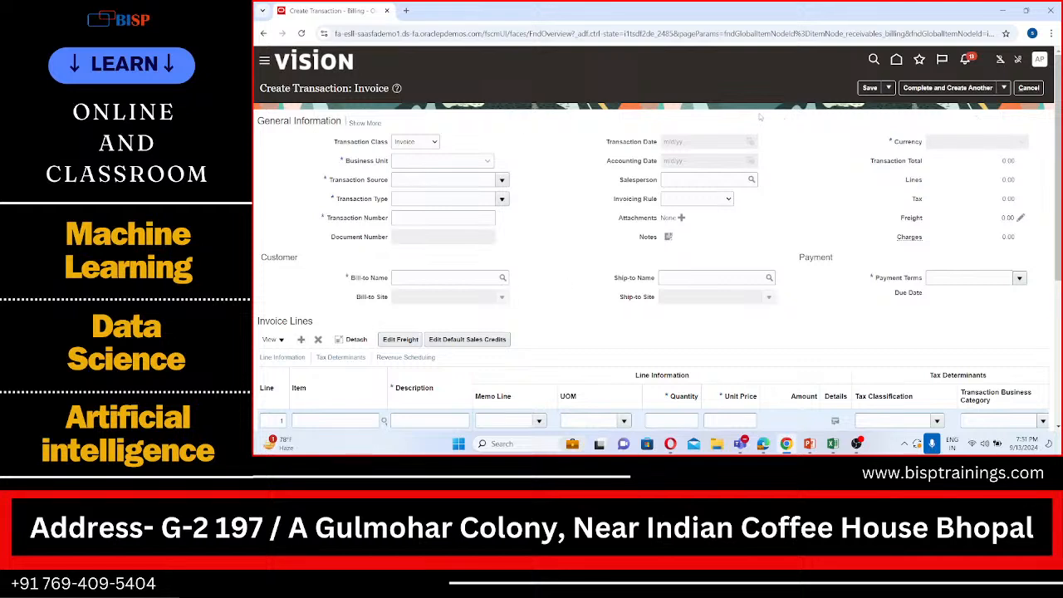
Set the transaction class to Invoice, business unit to APL US Business Unit, and both transaction source and type to APL Invoice
click(432, 142)
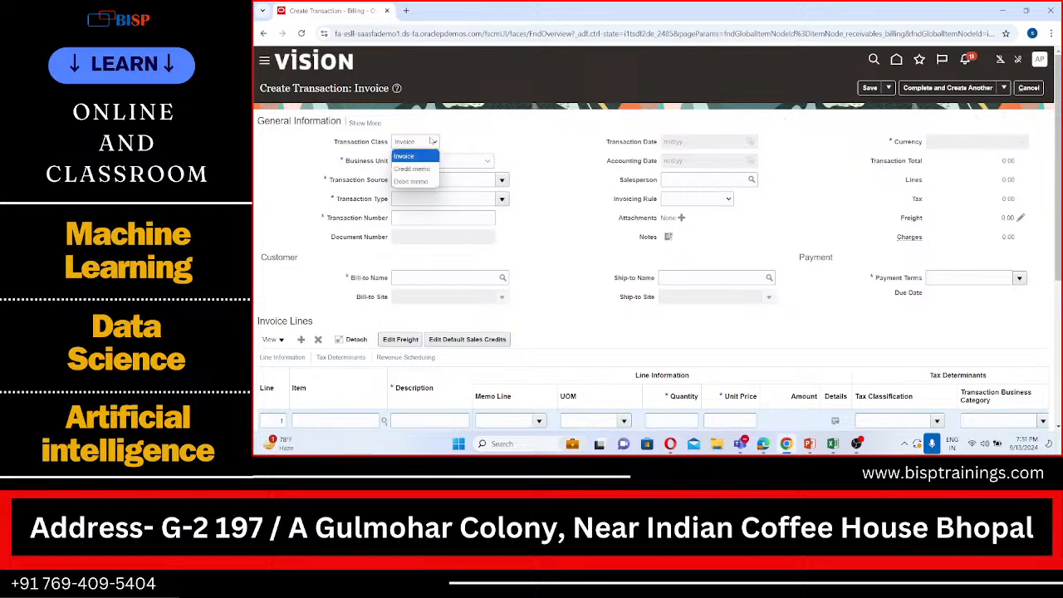
click(421, 159)
click(420, 159)
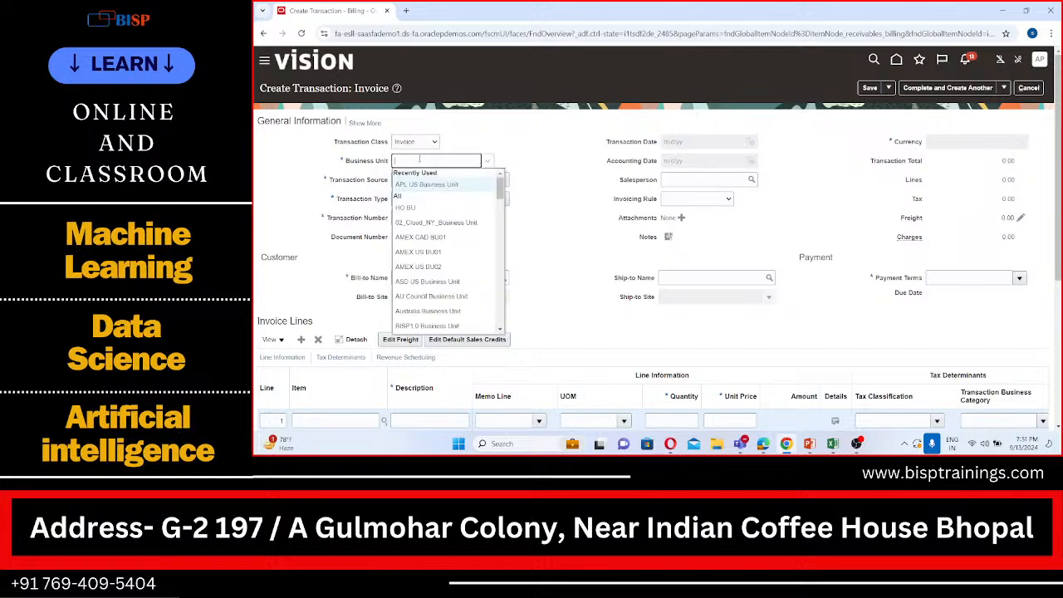
click(417, 185)
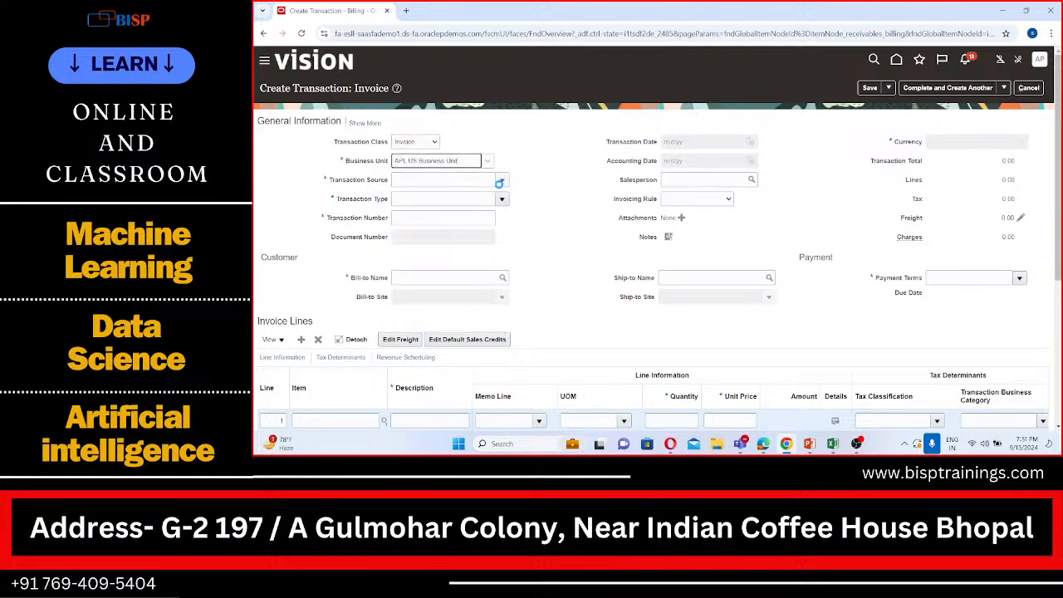
click(501, 179)
click(501, 198)
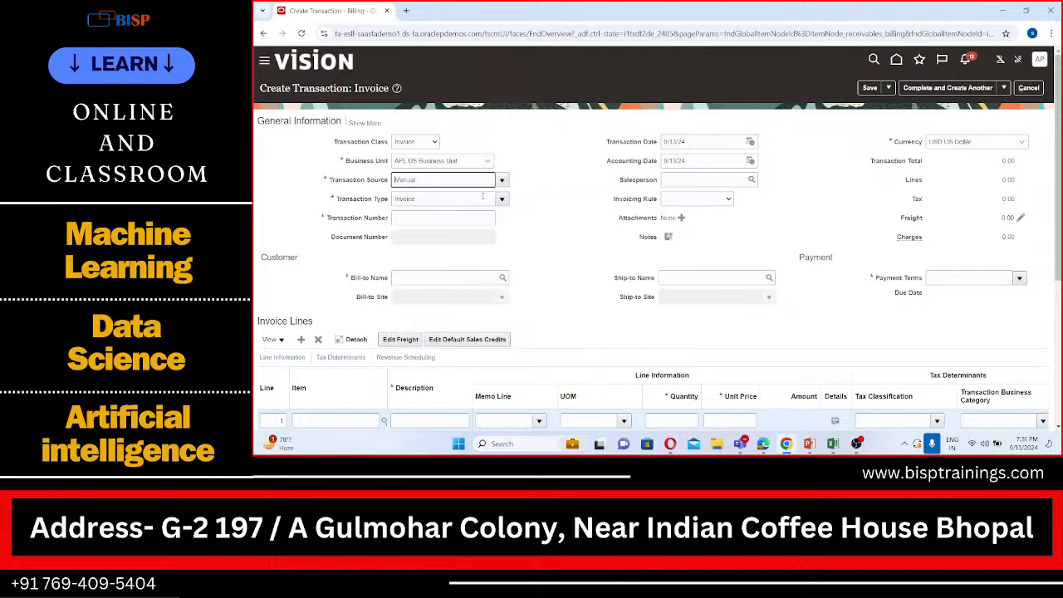
click(501, 200)
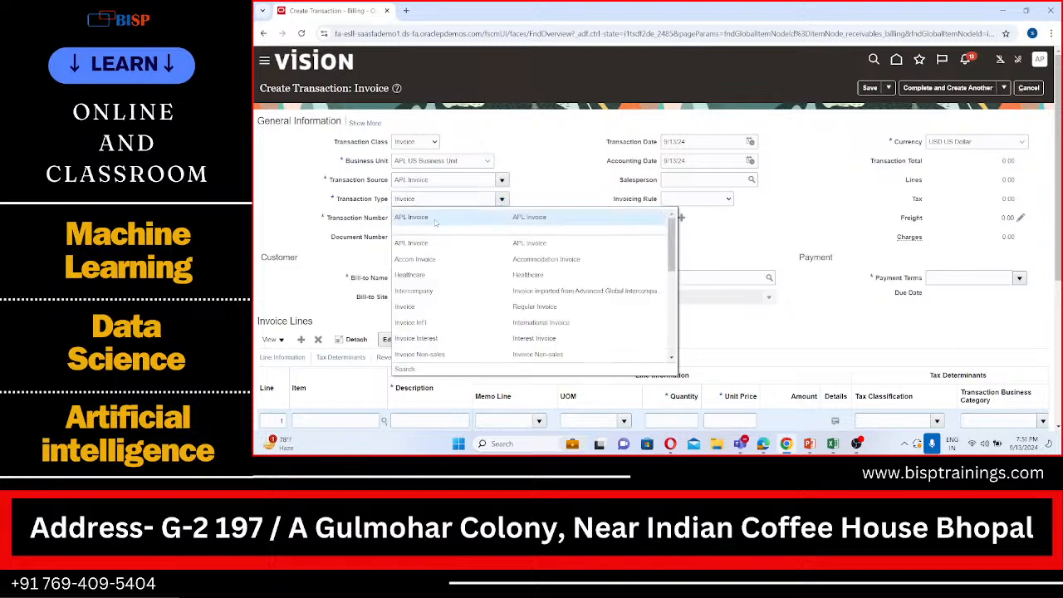
click(435, 222)
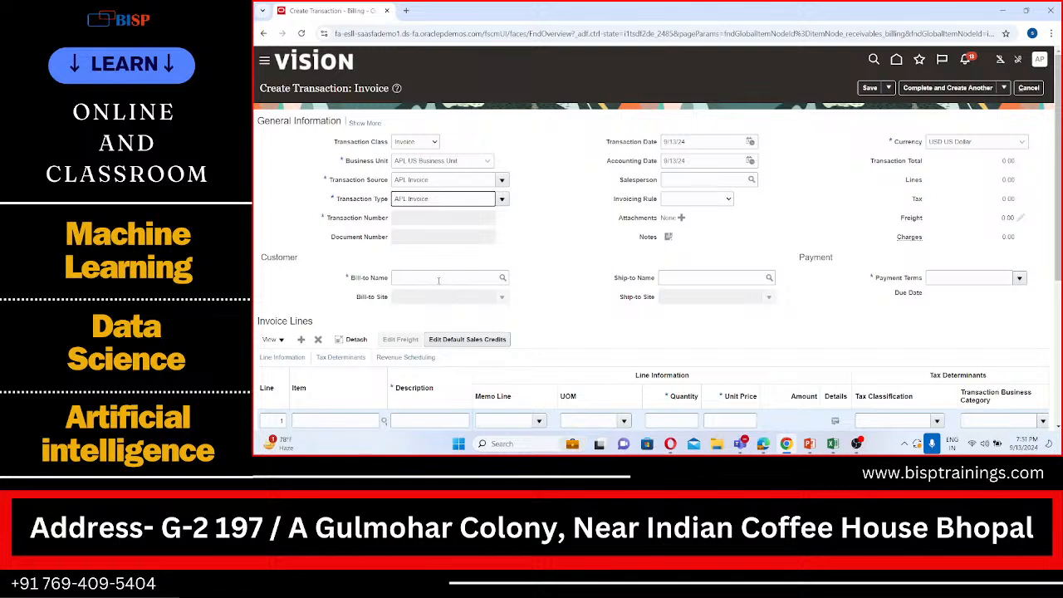
Set the invoice's bill-to name to APL Customer and review the customer and payment details
click(438, 280)
text(APL)
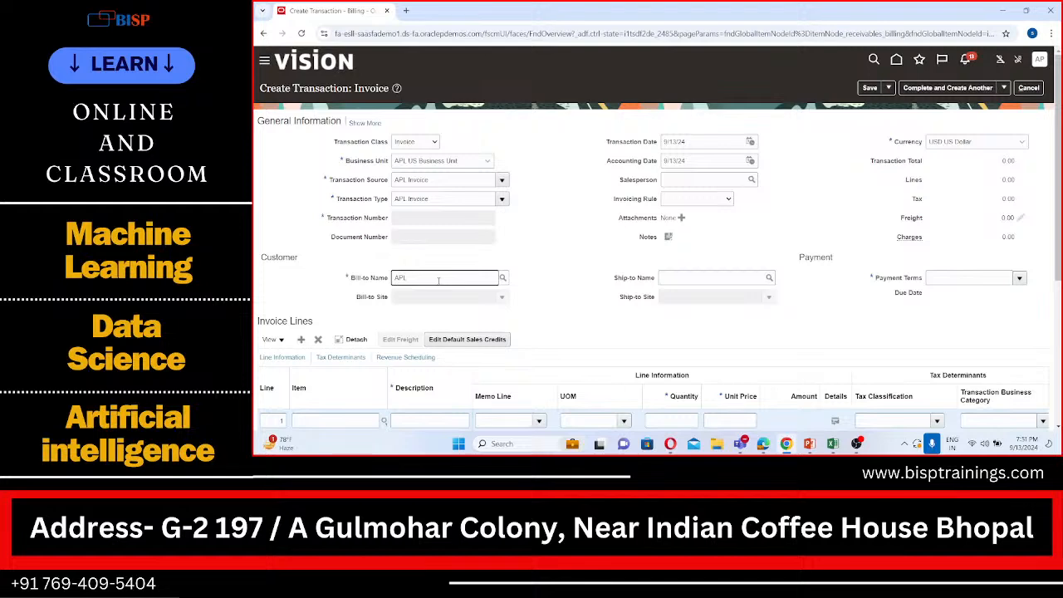
key(Tab)
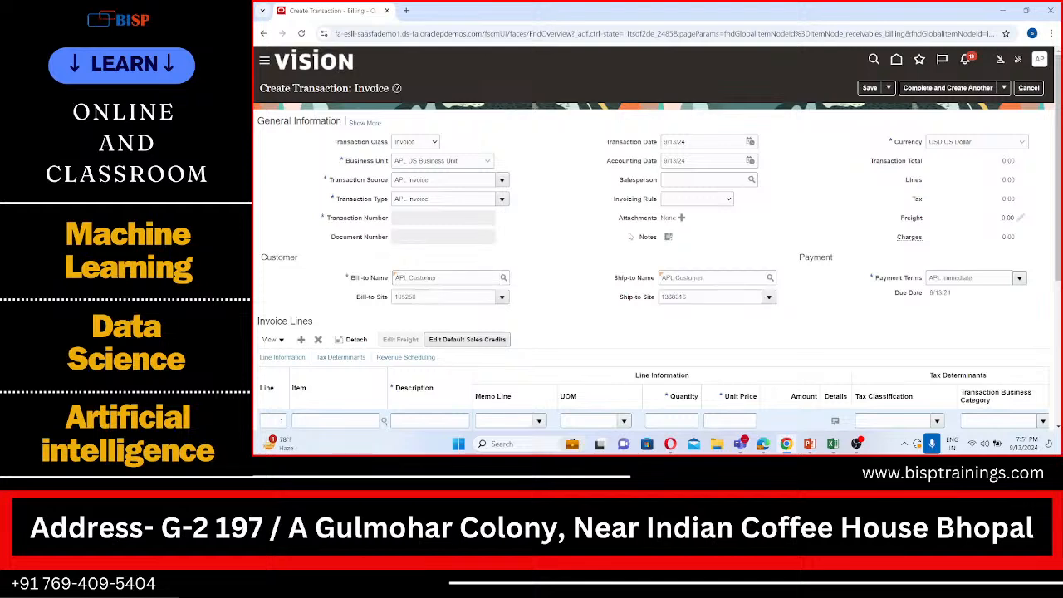
scroll(629, 236, down, 2)
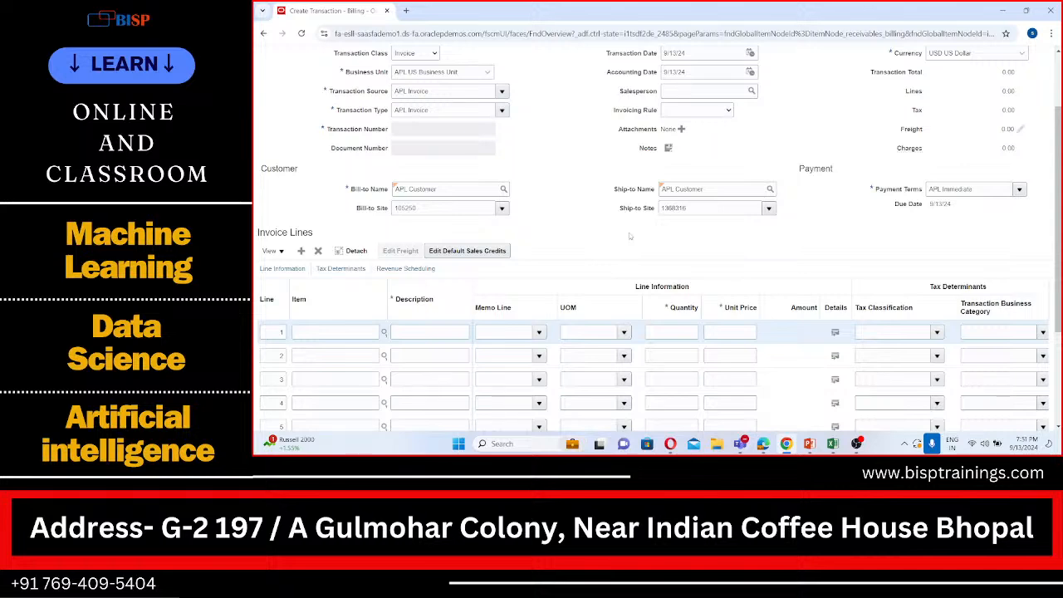
scroll(629, 237, up, 2)
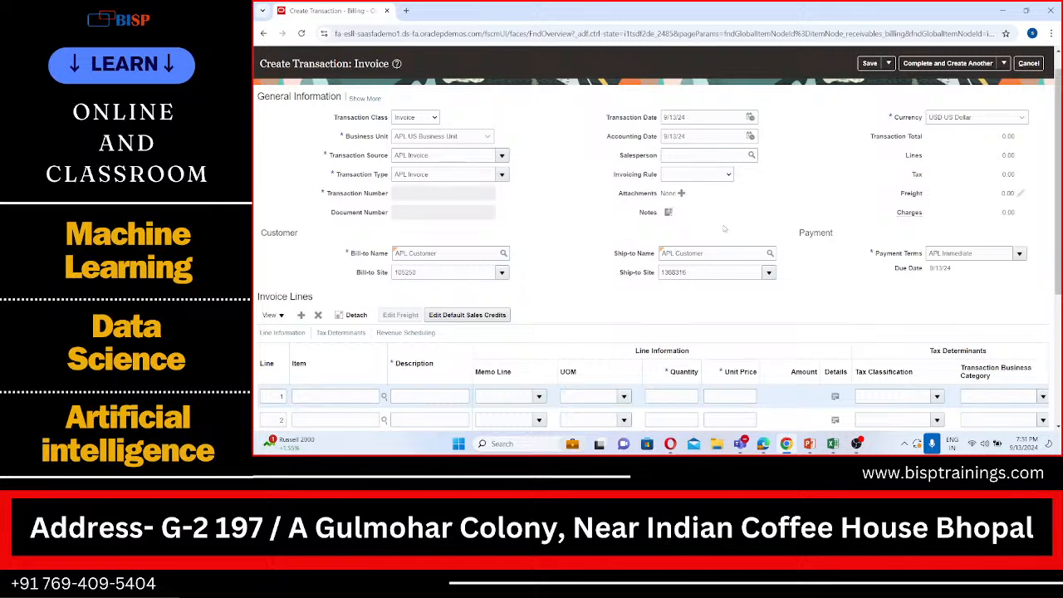
Fill in invoice line 1 with description Services, quantity 1 and unit price 115522
scroll(721, 224, down, 3)
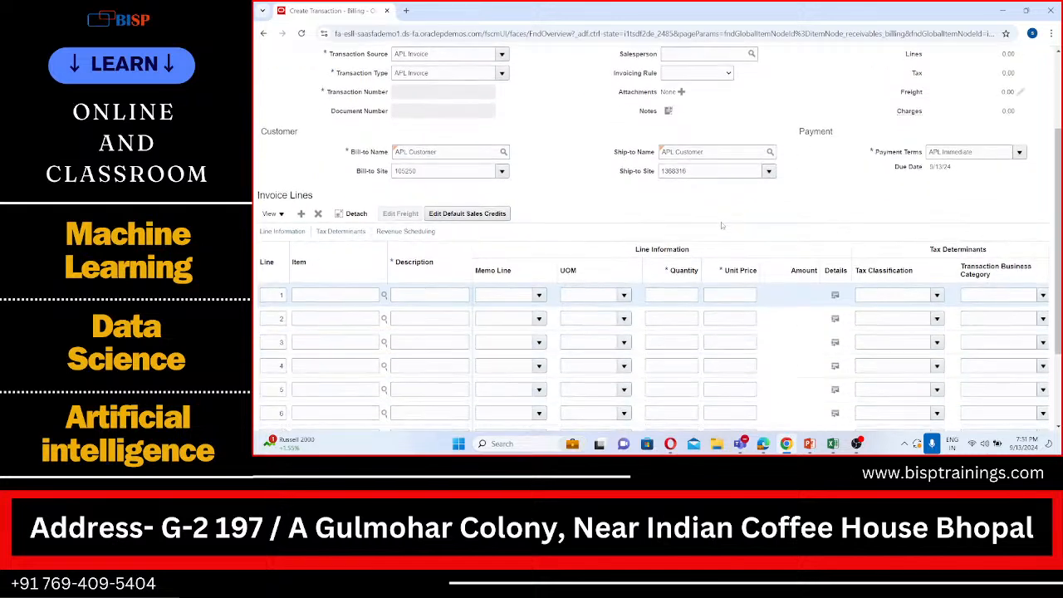
click(458, 294)
text(Services)
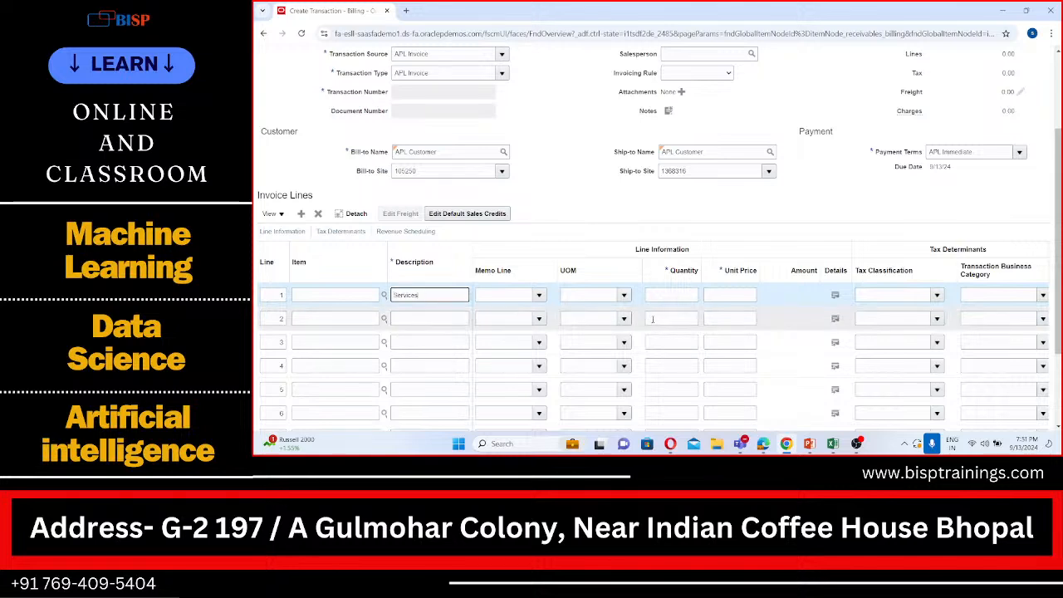
click(667, 292)
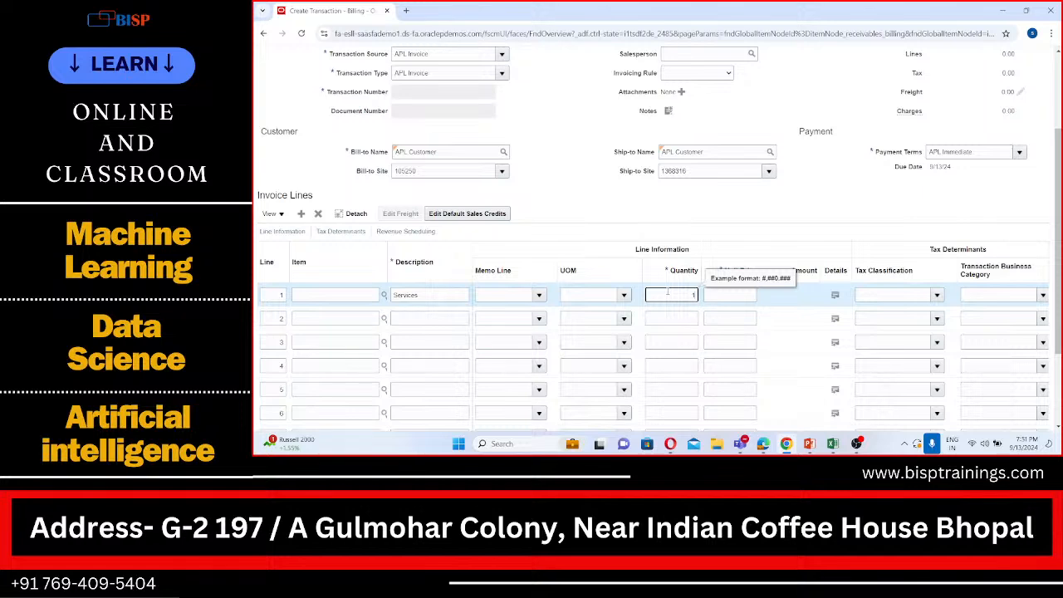
click(714, 296)
text(11)
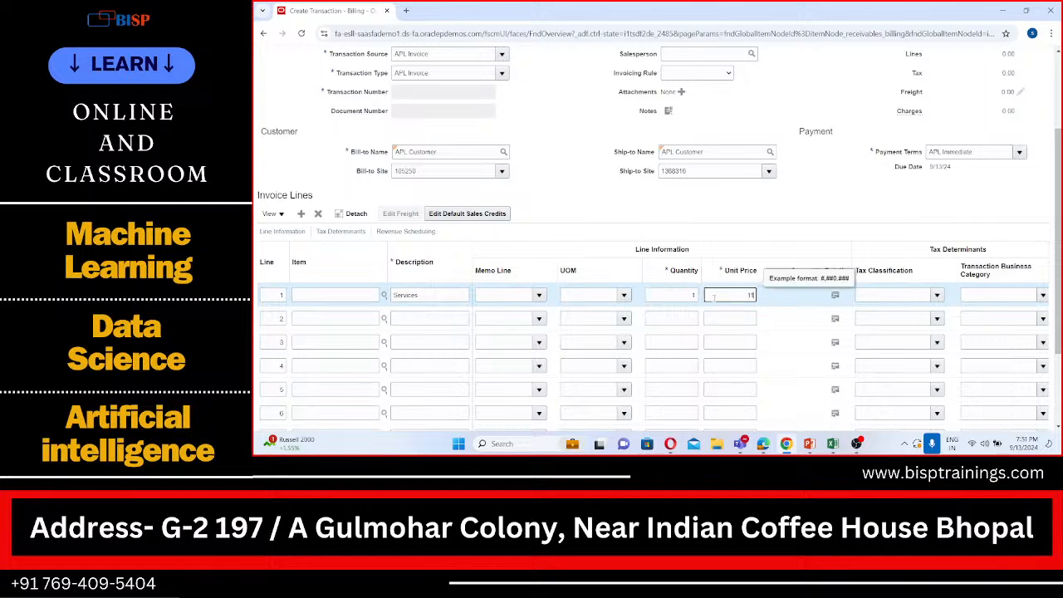
text(5022)
Complete and close the APL Customer invoice
scroll(859, 164, up, 3)
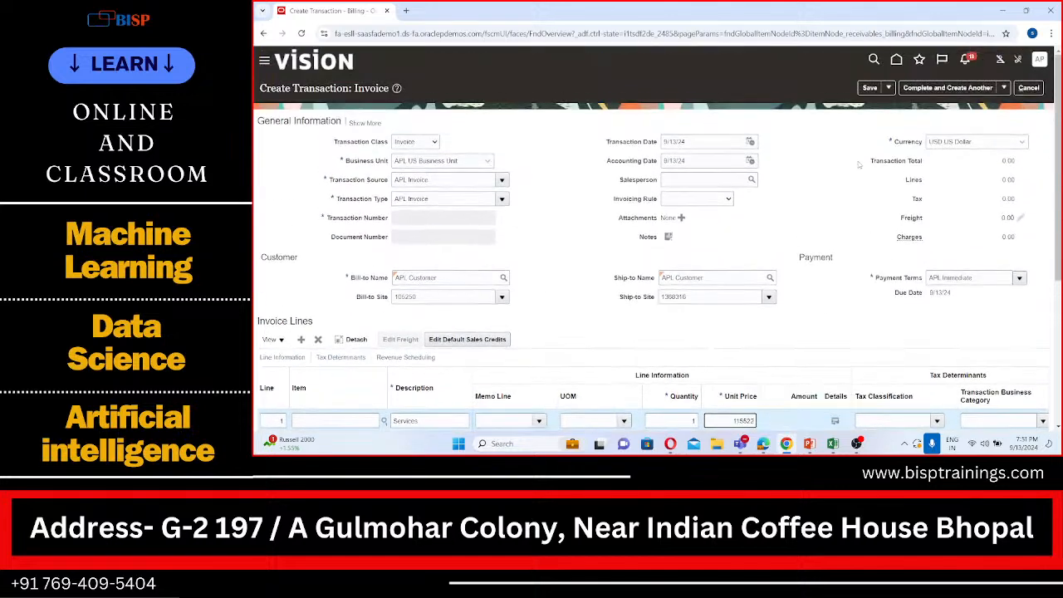
click(1004, 87)
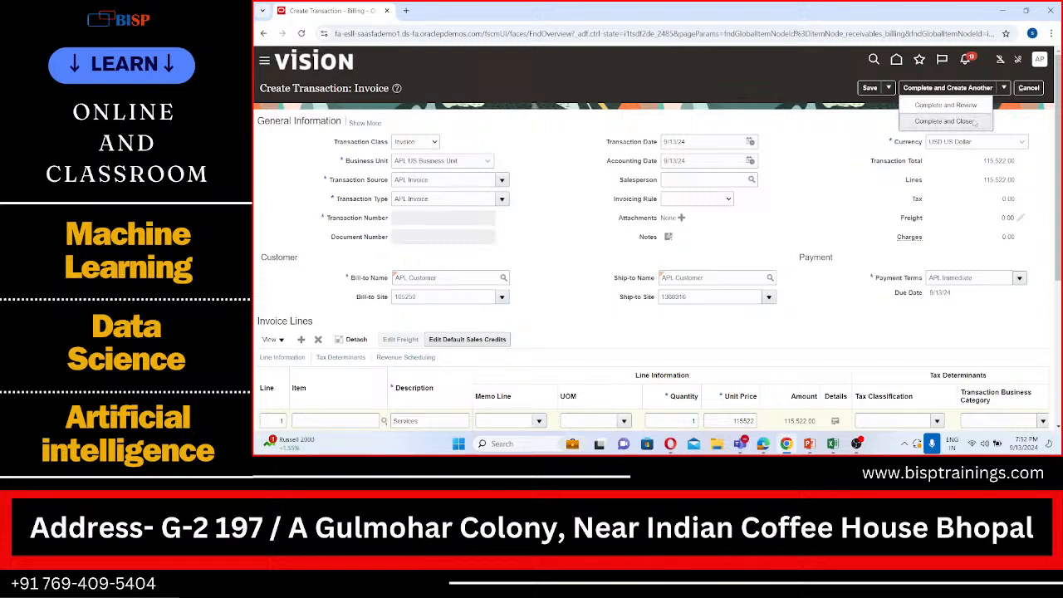
click(945, 121)
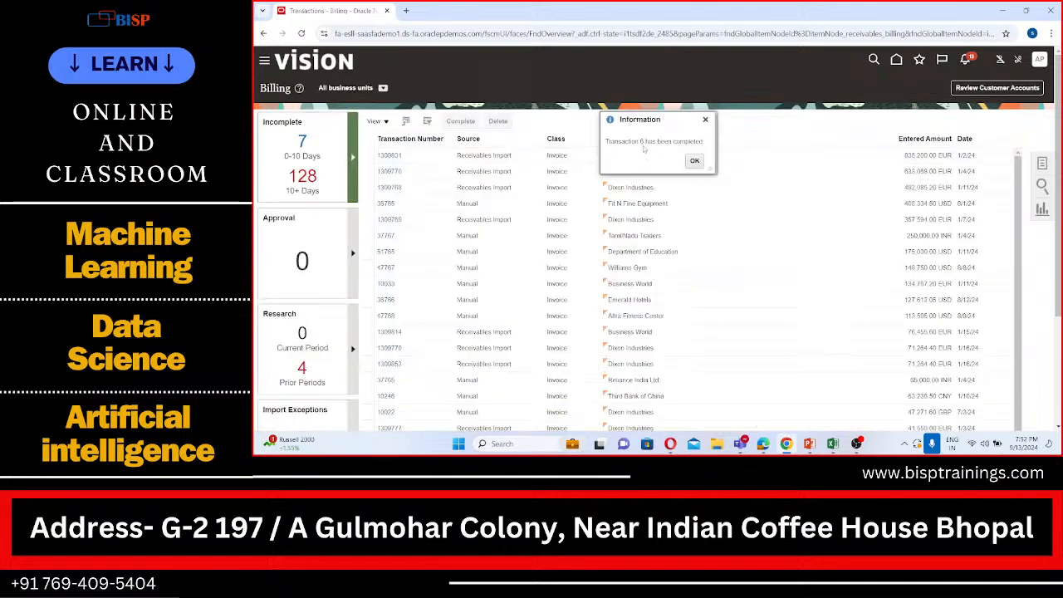
Switch to the AR Practical Sheet in Excel, enter 6 beside Cross currency in cell B56, and return to Oracle to dismiss the completion message
click(832, 443)
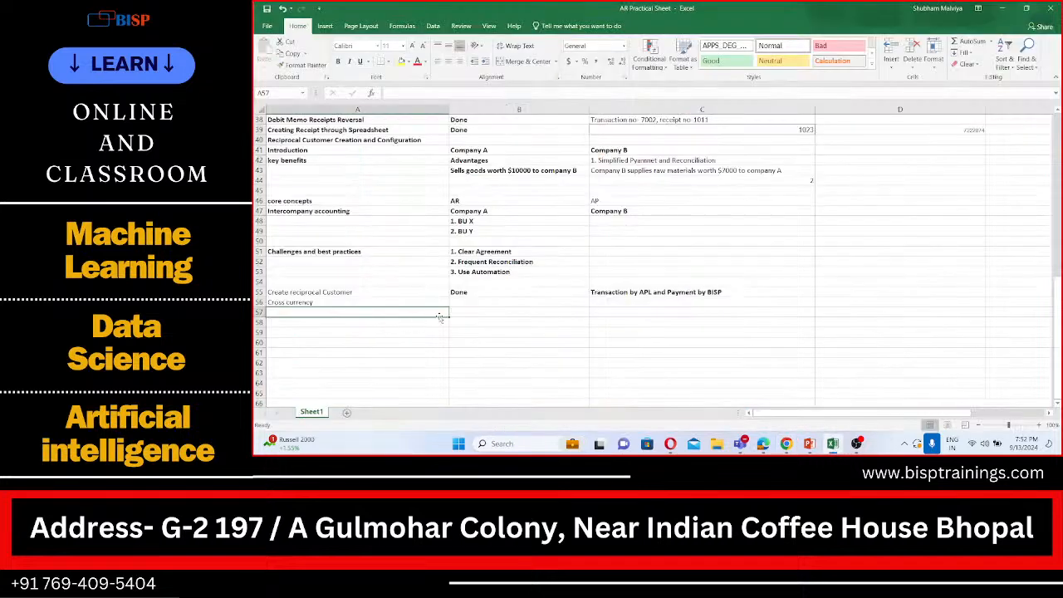
click(462, 304)
text(6)
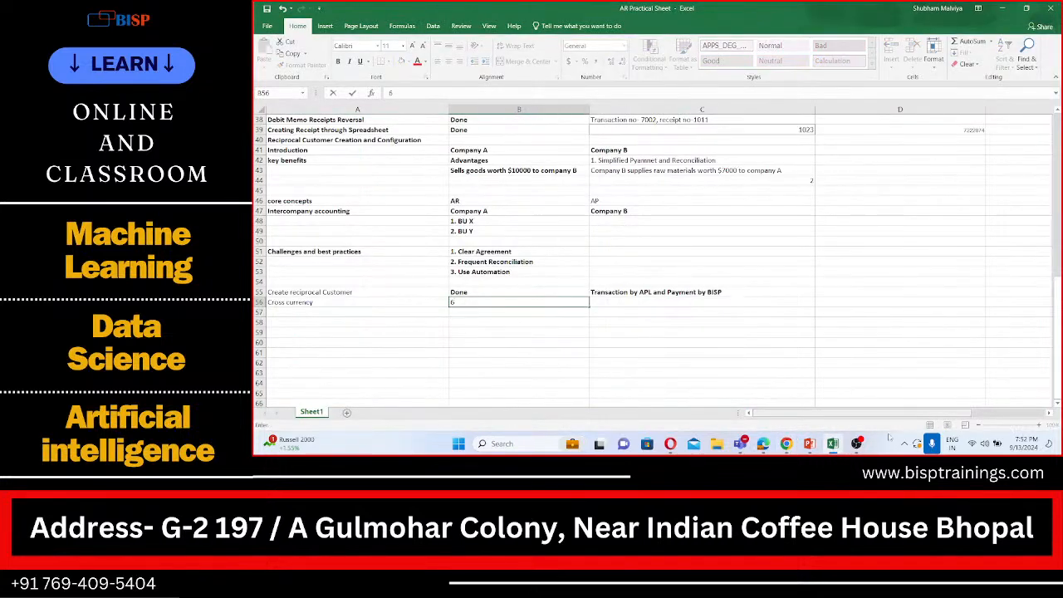
click(786, 443)
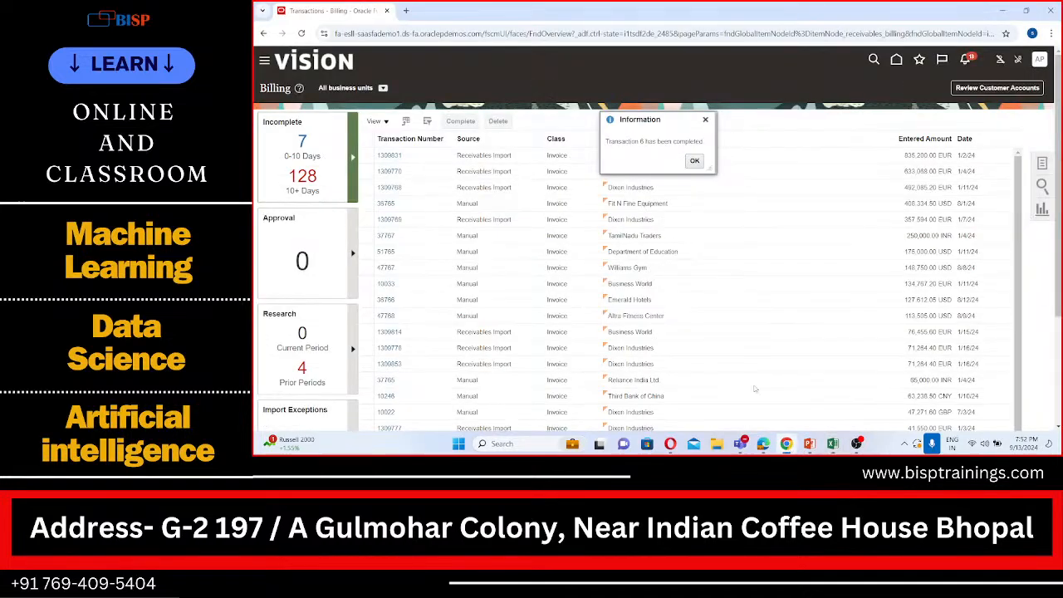
click(694, 161)
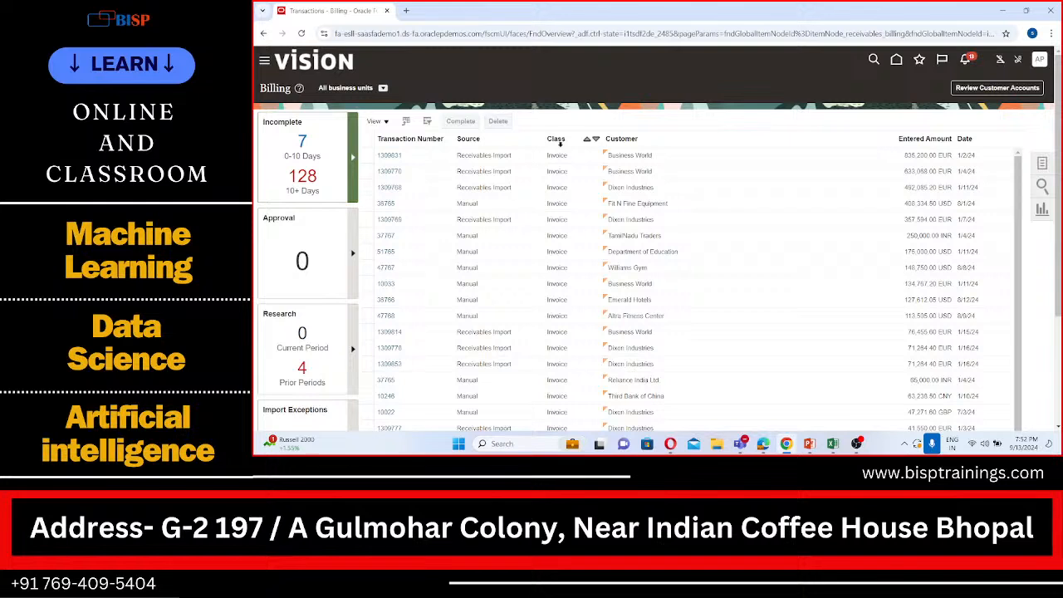
Go to Accounts Receivable under Receivables and start creating a new receipt
click(264, 62)
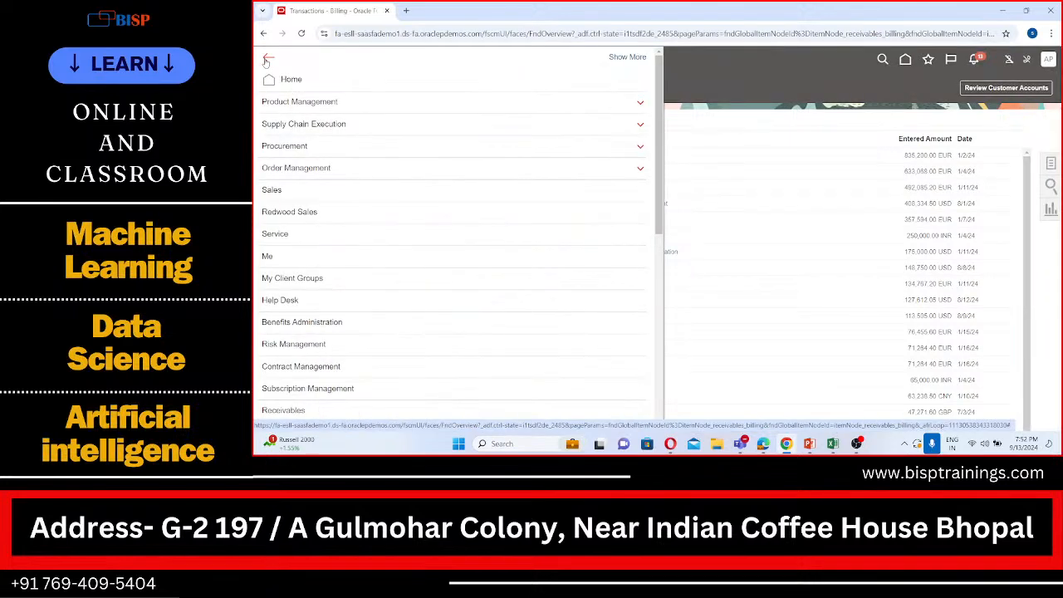
scroll(351, 338, down, 5)
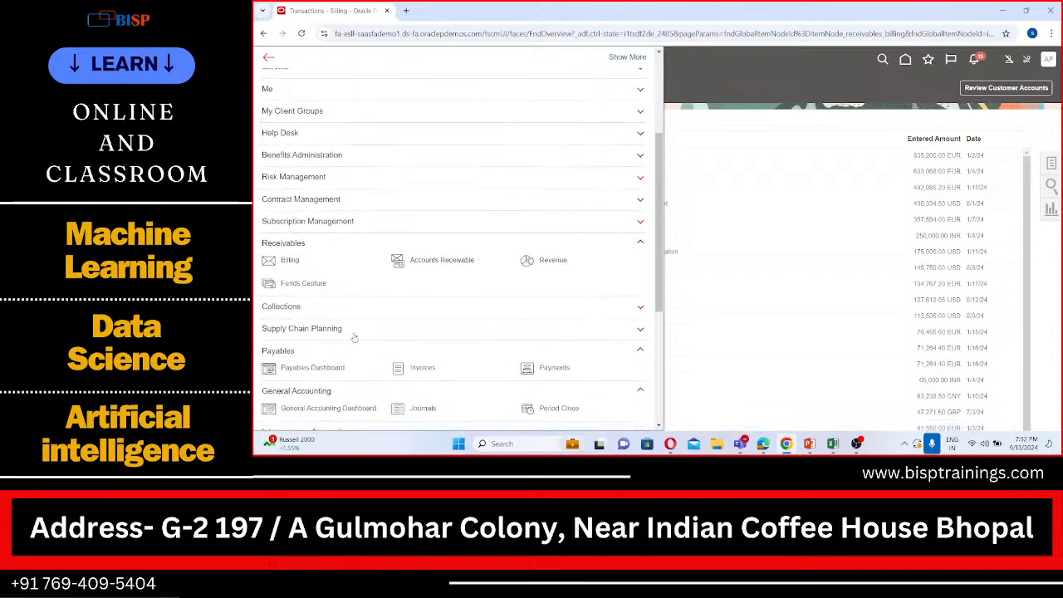
click(424, 263)
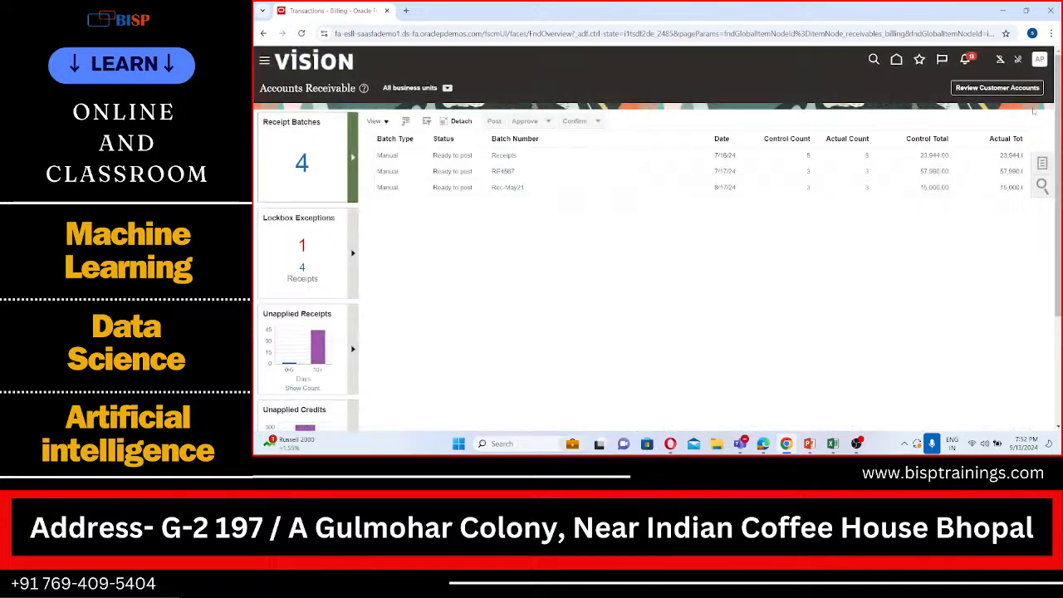
click(1043, 163)
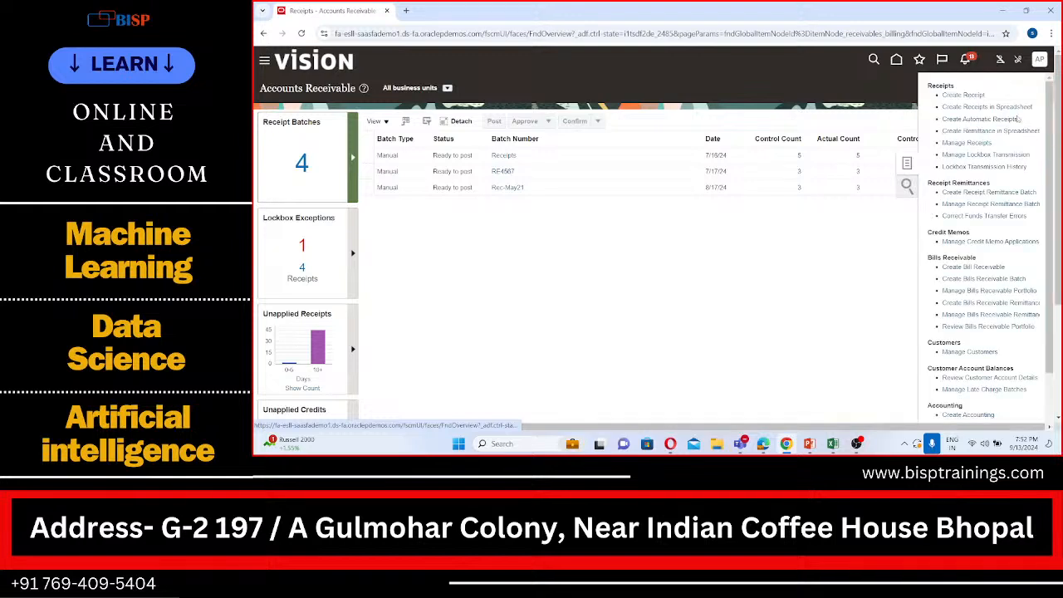
click(980, 95)
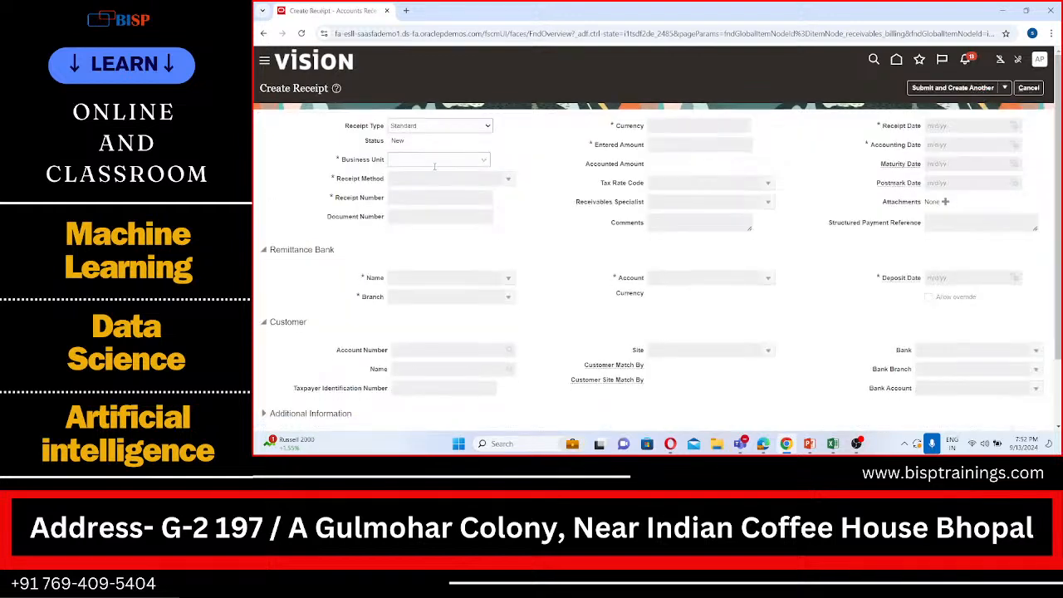
Set the receipt's business unit to APL US Business Unit, receipt method to SPL Check, and receipt number to 123456
click(436, 160)
click(433, 182)
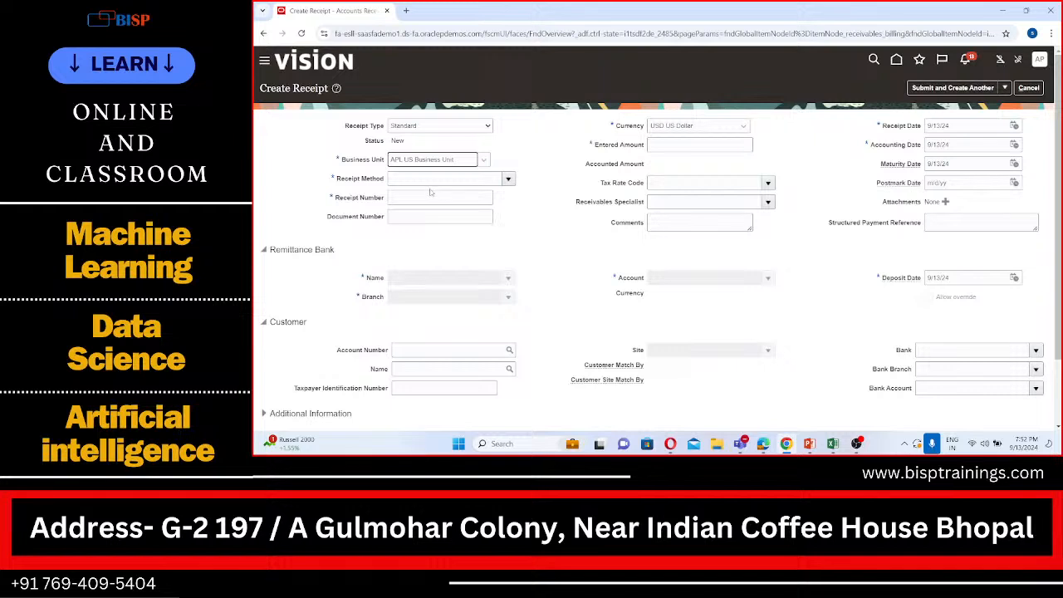
click(509, 181)
click(429, 196)
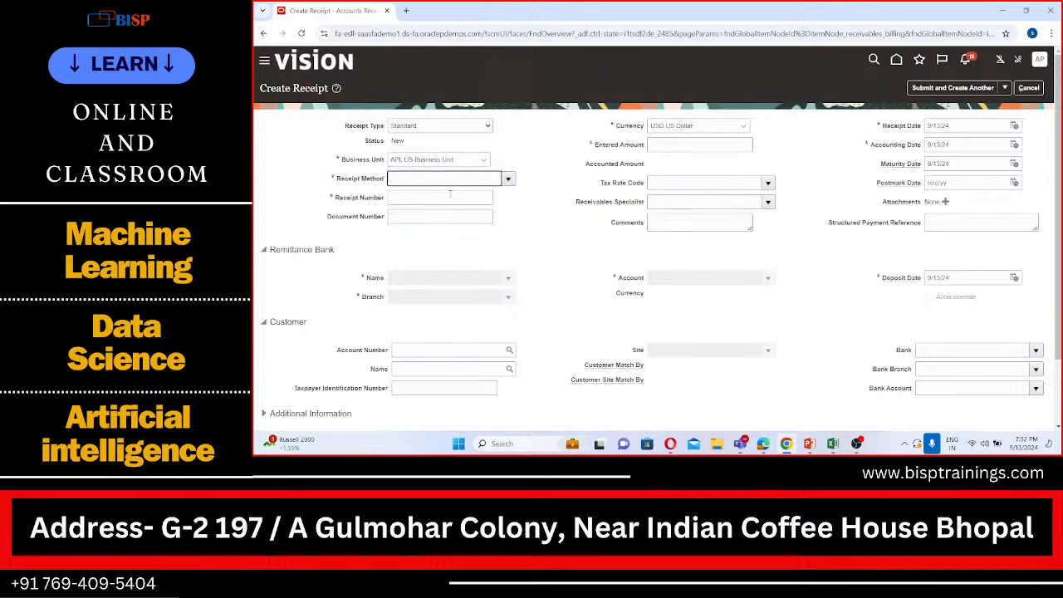
click(458, 197)
text(1)
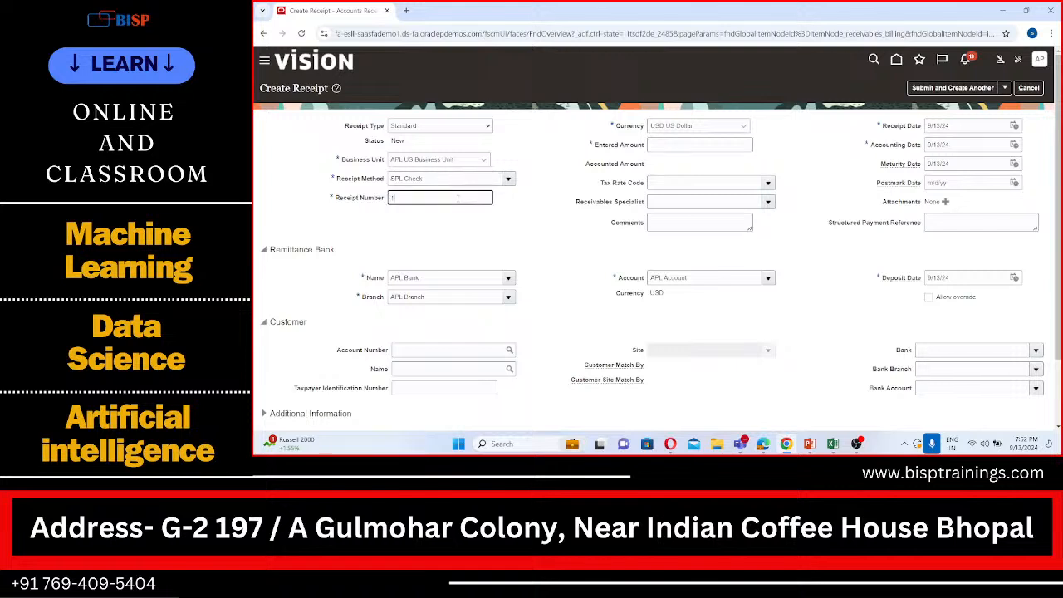
text(23456)
Set the receipt's entered amount to 115522
click(672, 142)
text(11)
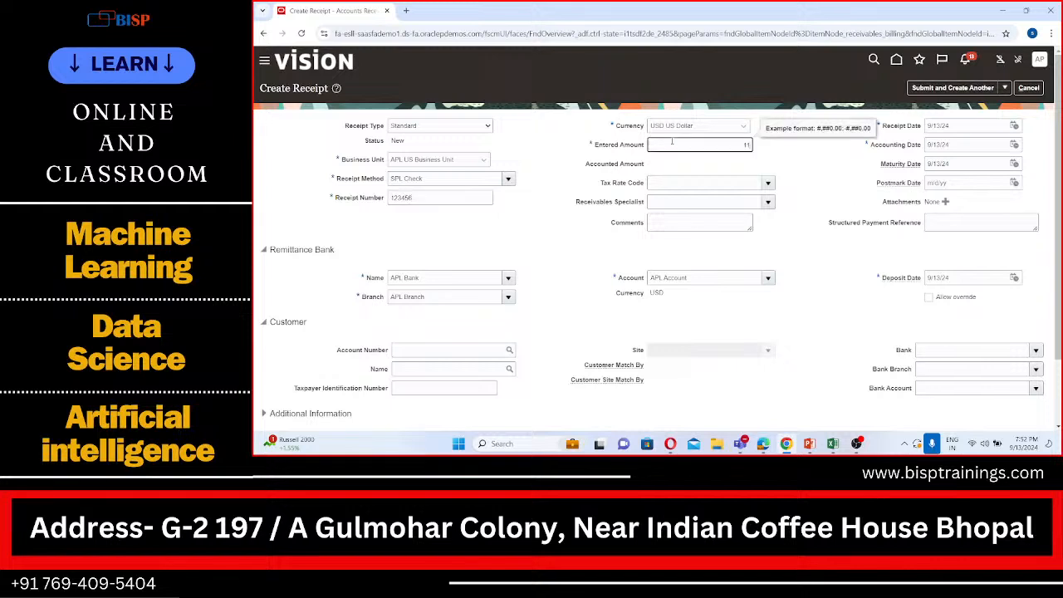
text(5522)
scroll(864, 207, down, 1)
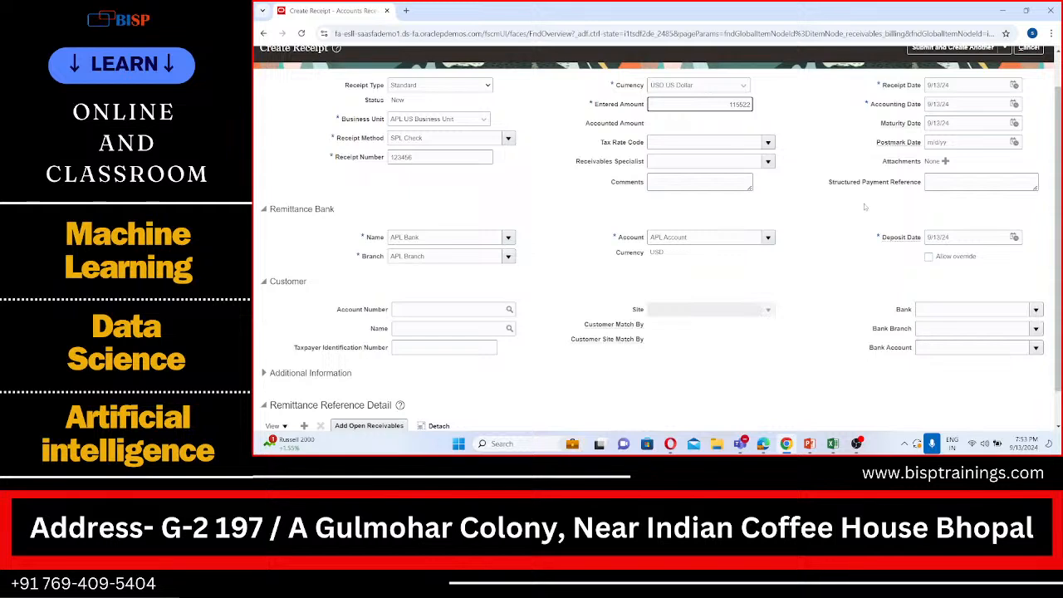
scroll(865, 207, up, 1)
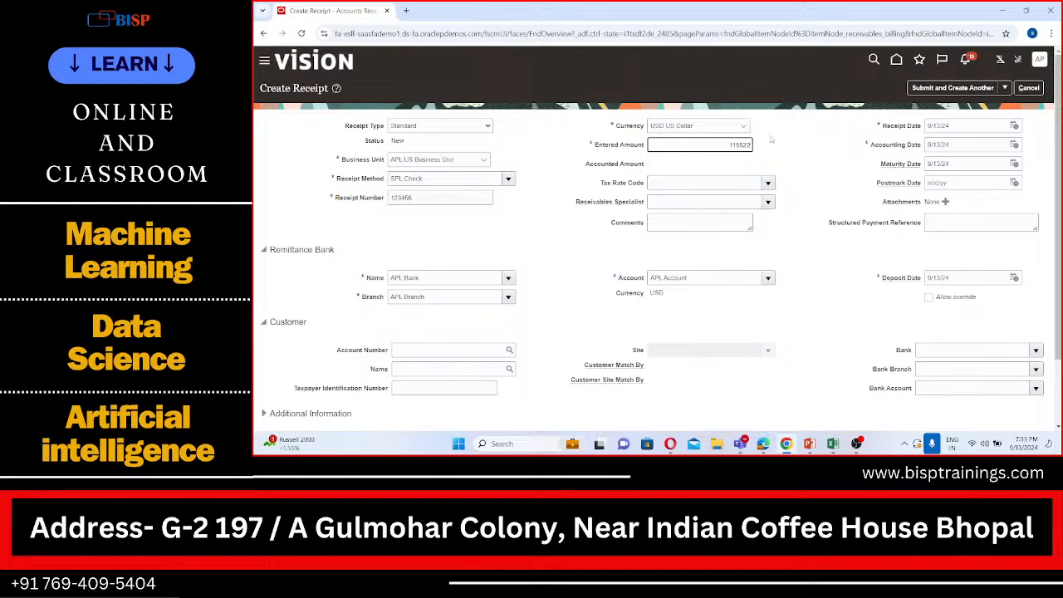
Change the receipt currency to INR Indian Rupee
click(743, 125)
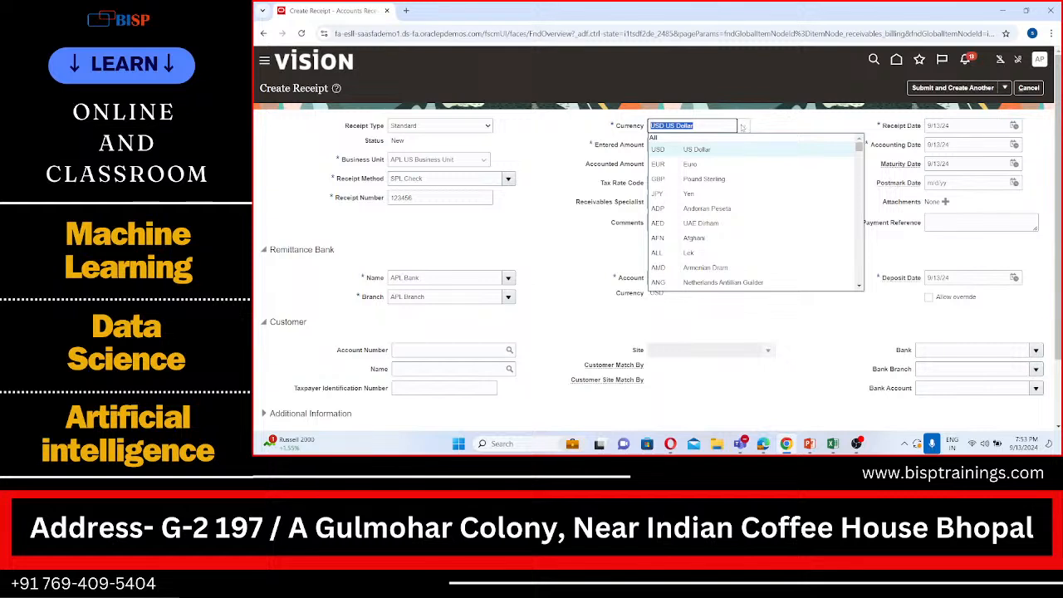
scroll(694, 224, down, 5)
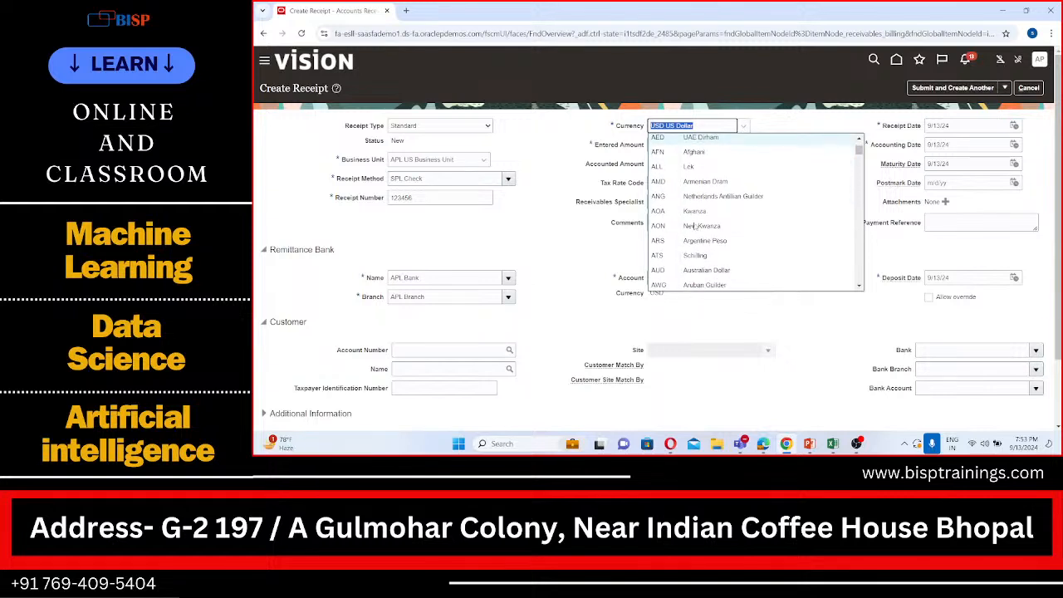
scroll(694, 226, down, 1)
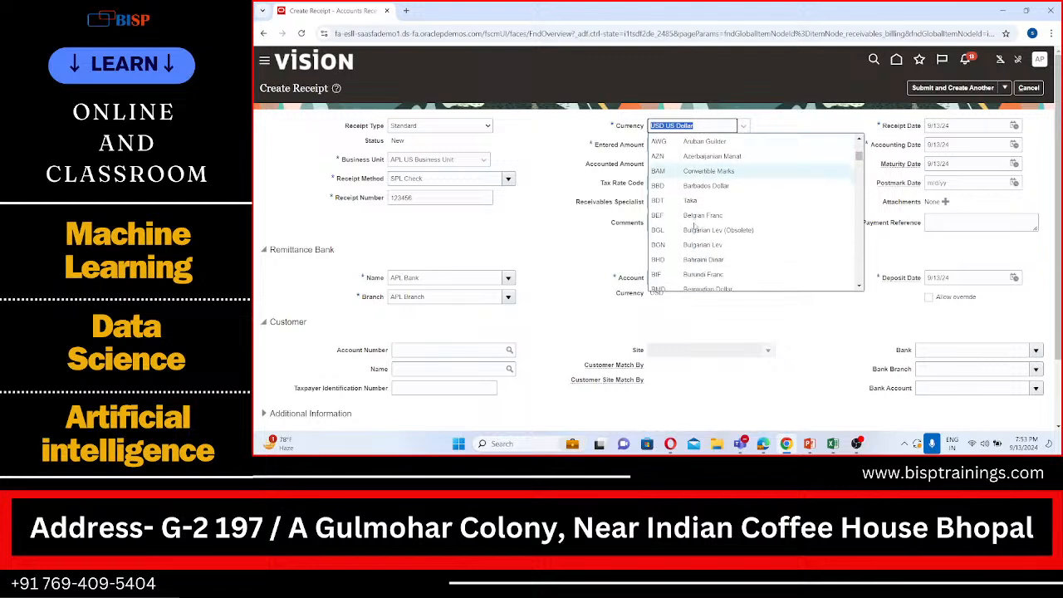
scroll(694, 225, down, 8)
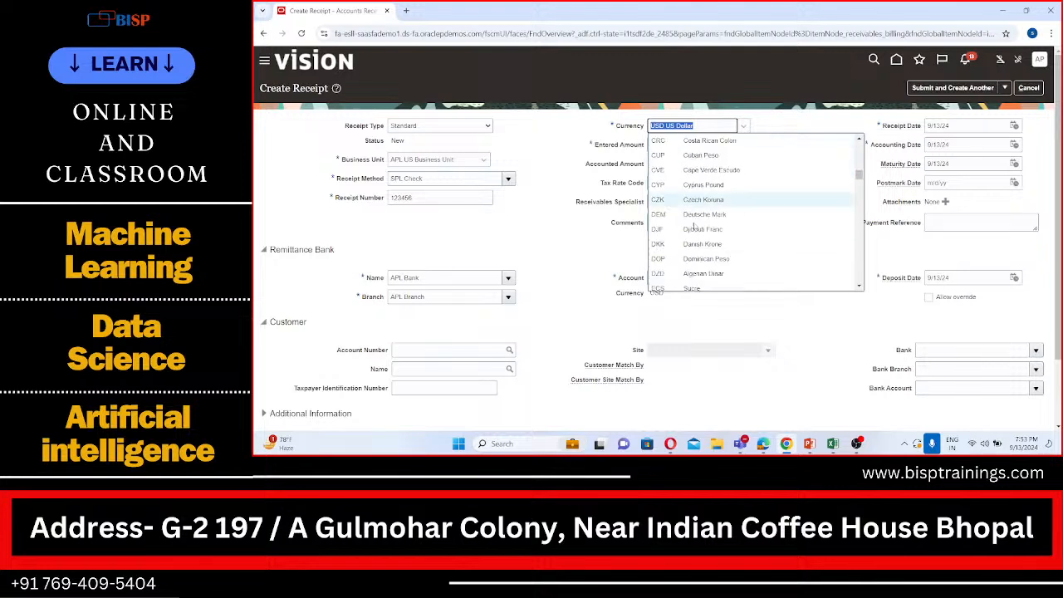
scroll(694, 226, down, 10)
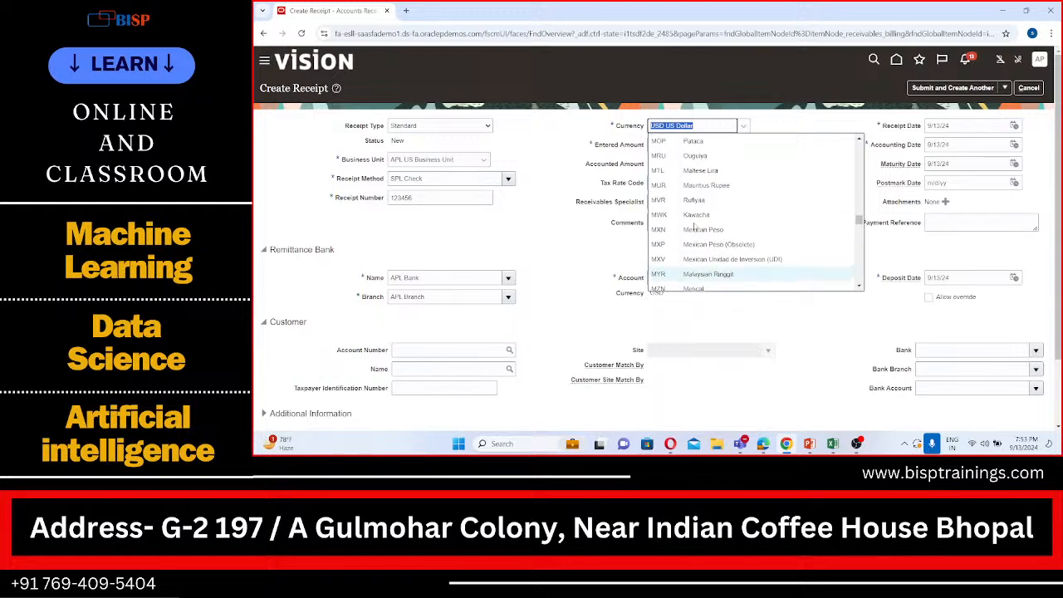
scroll(694, 226, up, 6)
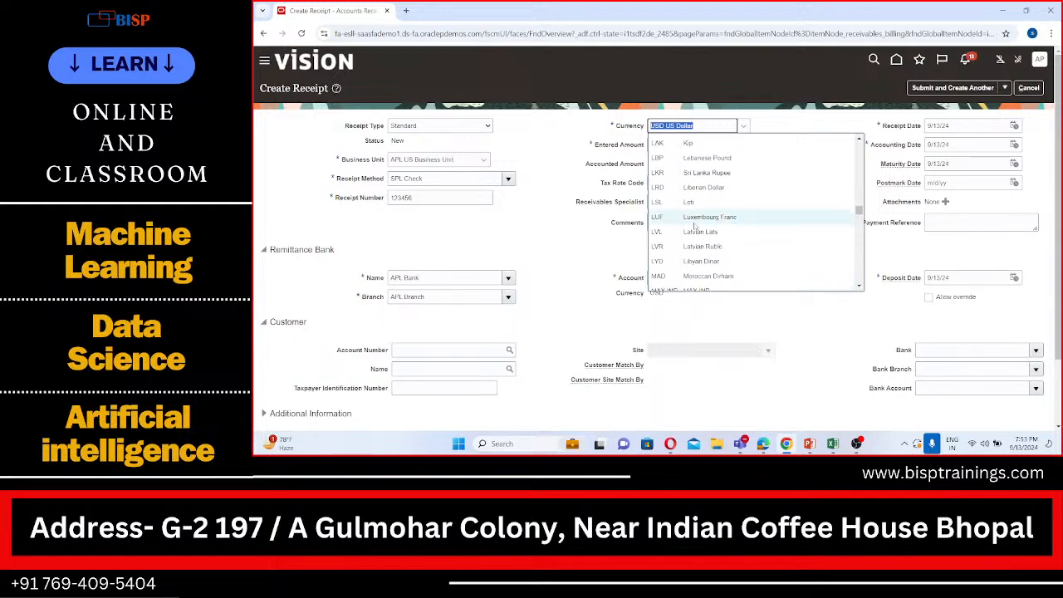
scroll(694, 226, up, 8)
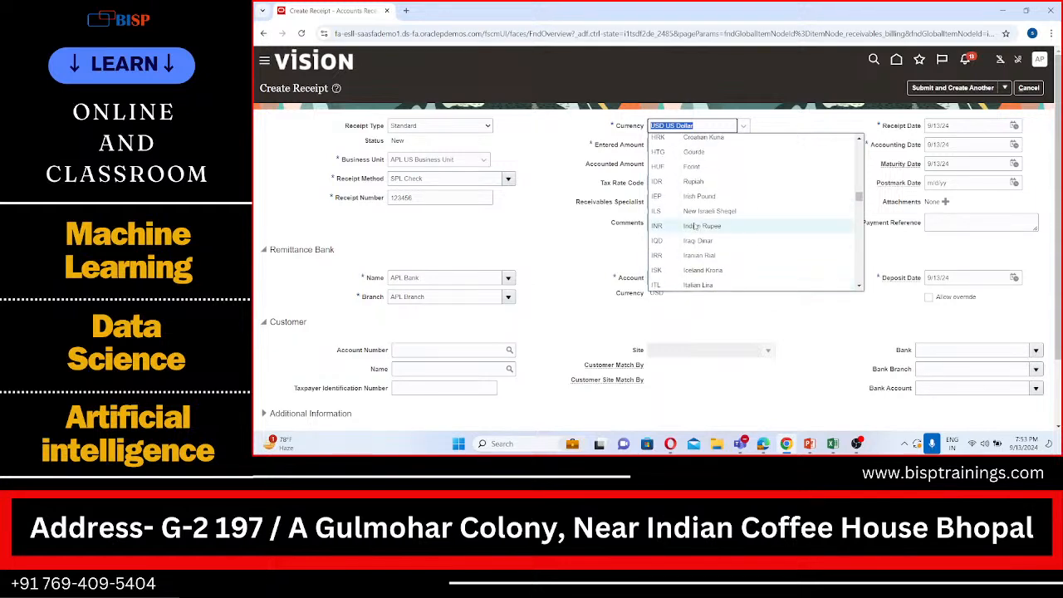
click(694, 226)
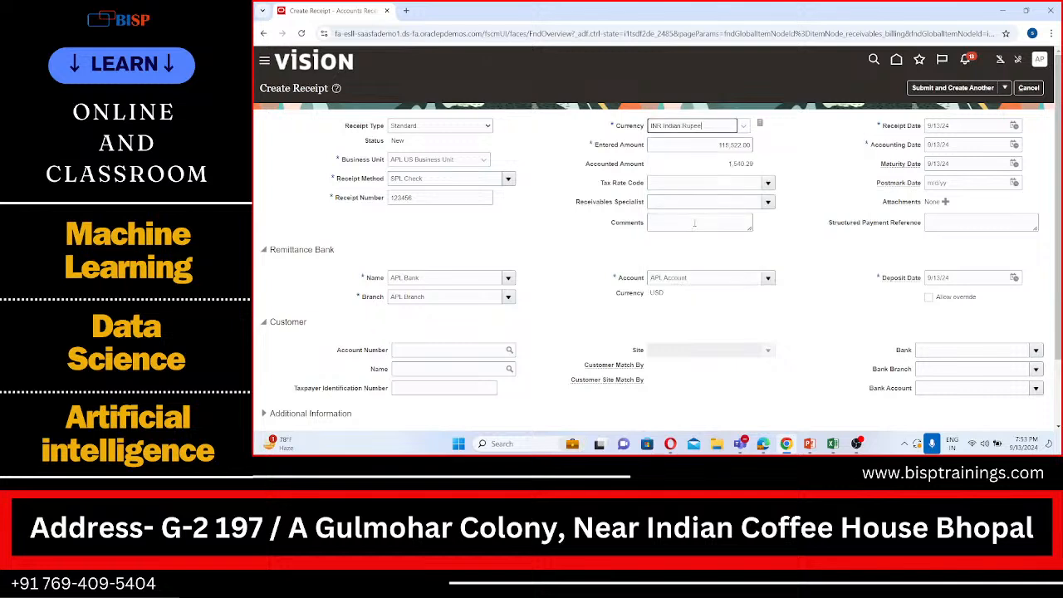
Review the receipt's accounted amount, its INR to USD conversion rate details, and the remittance bank and customer sections
click(728, 165)
drag(728, 165, 757, 165)
click(779, 136)
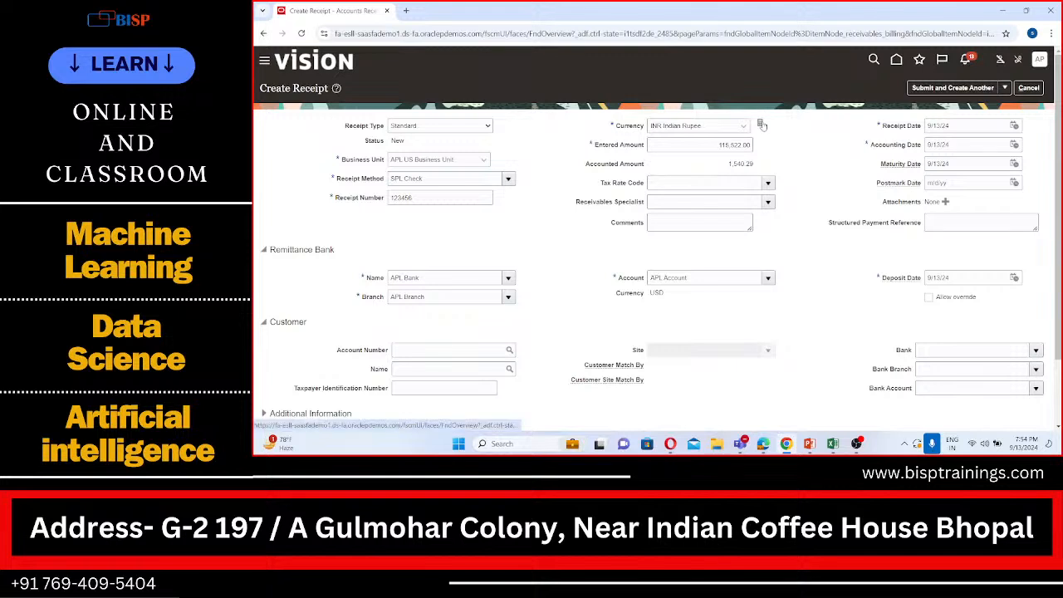
click(762, 125)
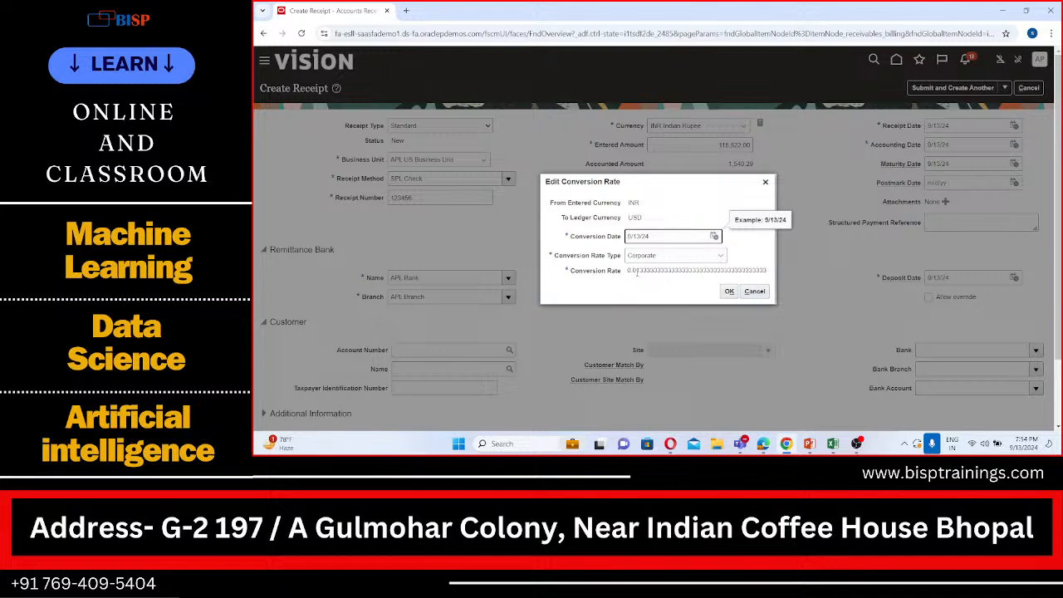
click(729, 291)
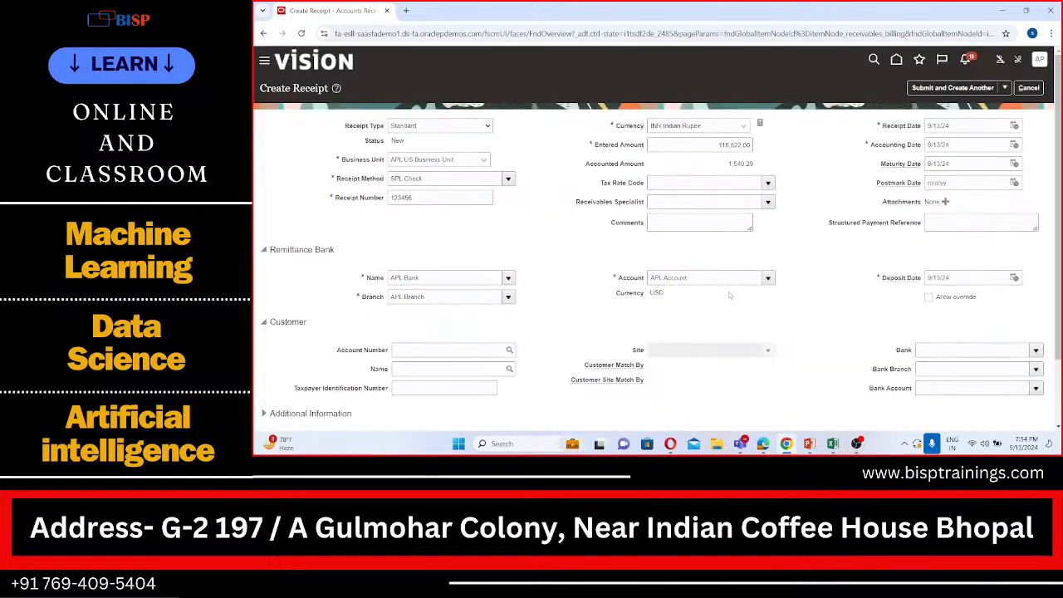
scroll(728, 292, down, 1)
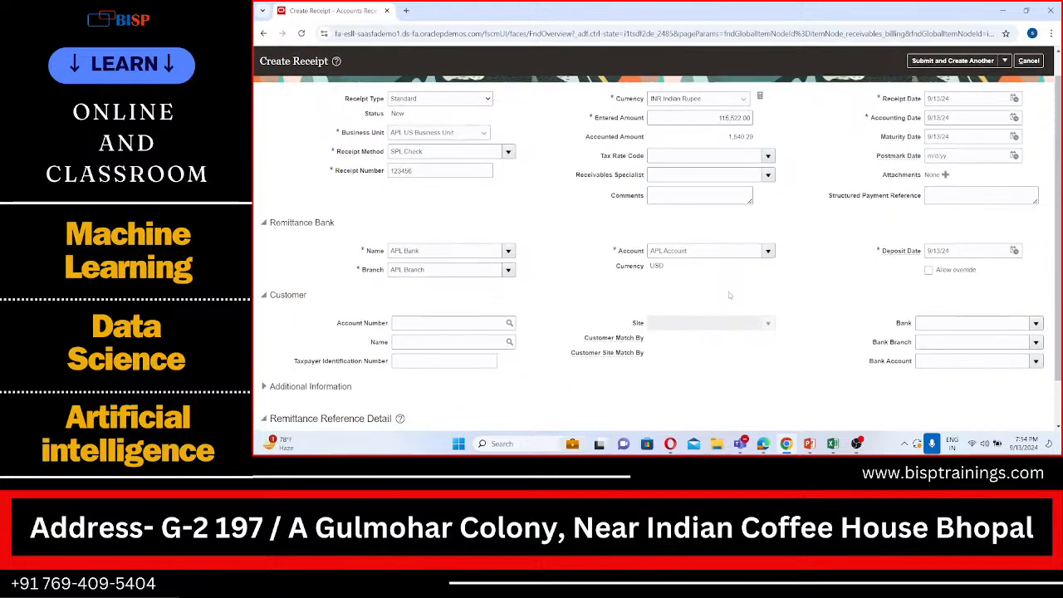
scroll(729, 294, down, 1)
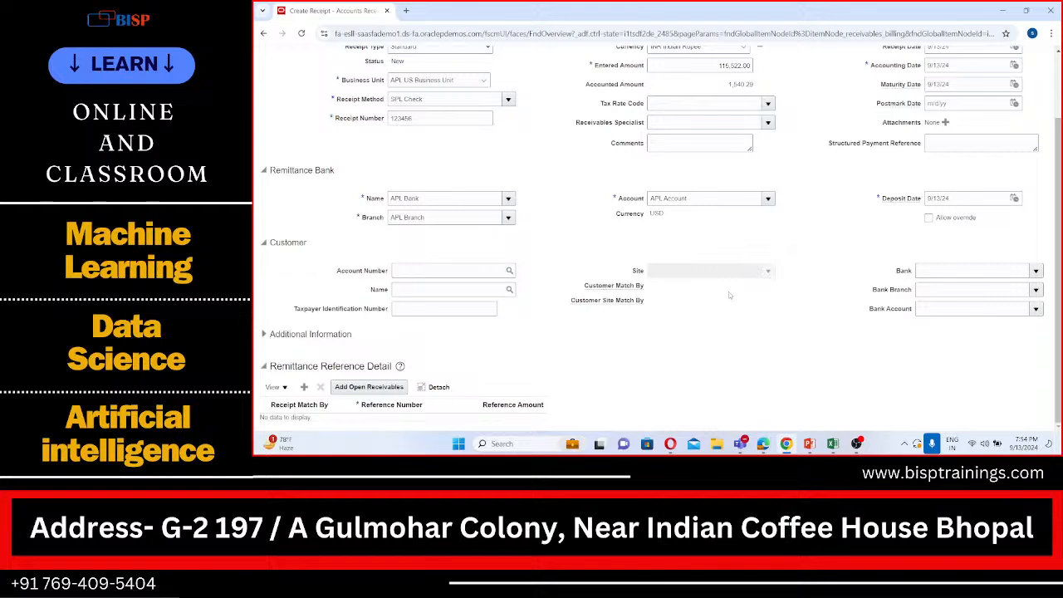
Submit the new INR receipt and open it for editing
scroll(746, 214, up, 2)
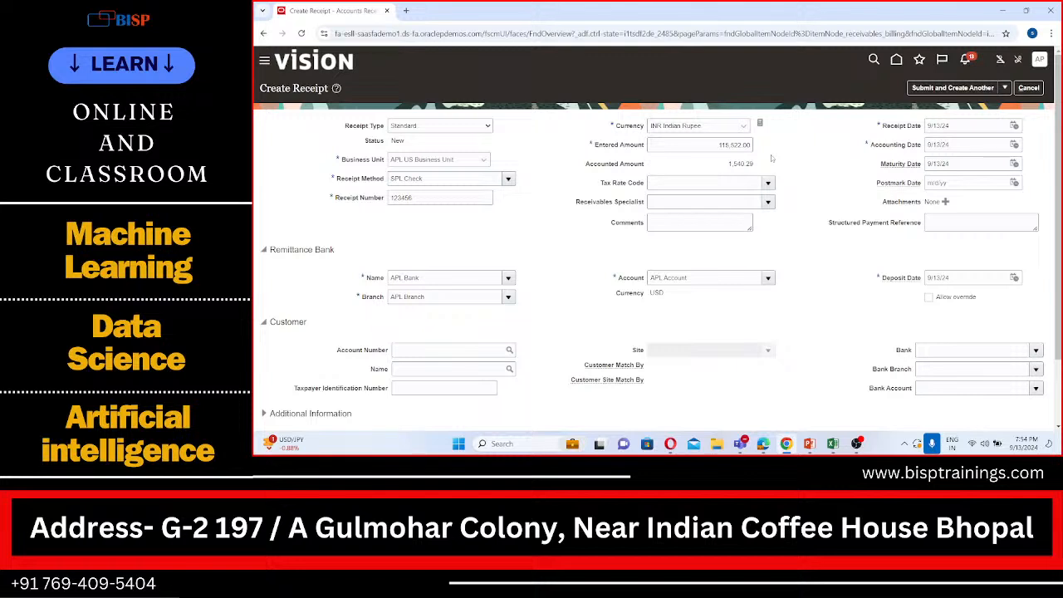
click(1004, 88)
click(985, 121)
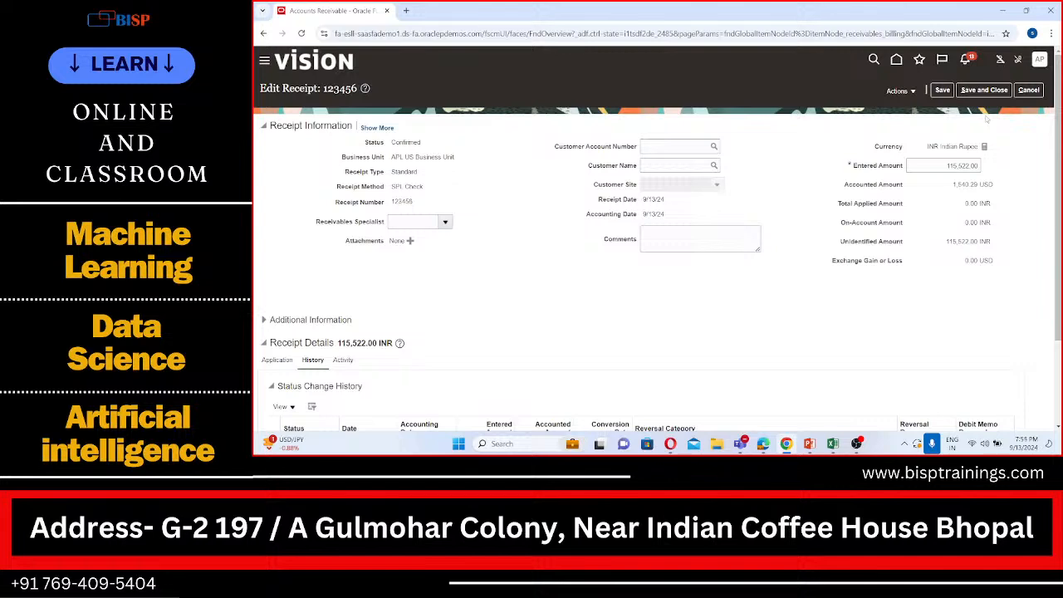
Examine the submitted receipt's entered, accounted and unidentified amounts, exchange gain or loss, status change history and conversion rate history
scroll(935, 191, down, 3)
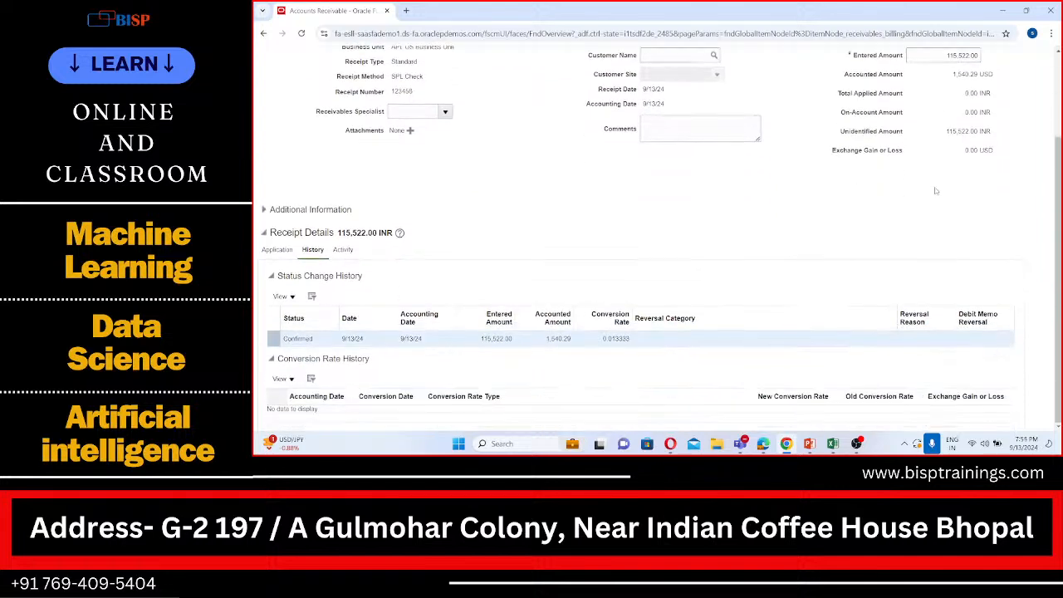
scroll(935, 191, up, 3)
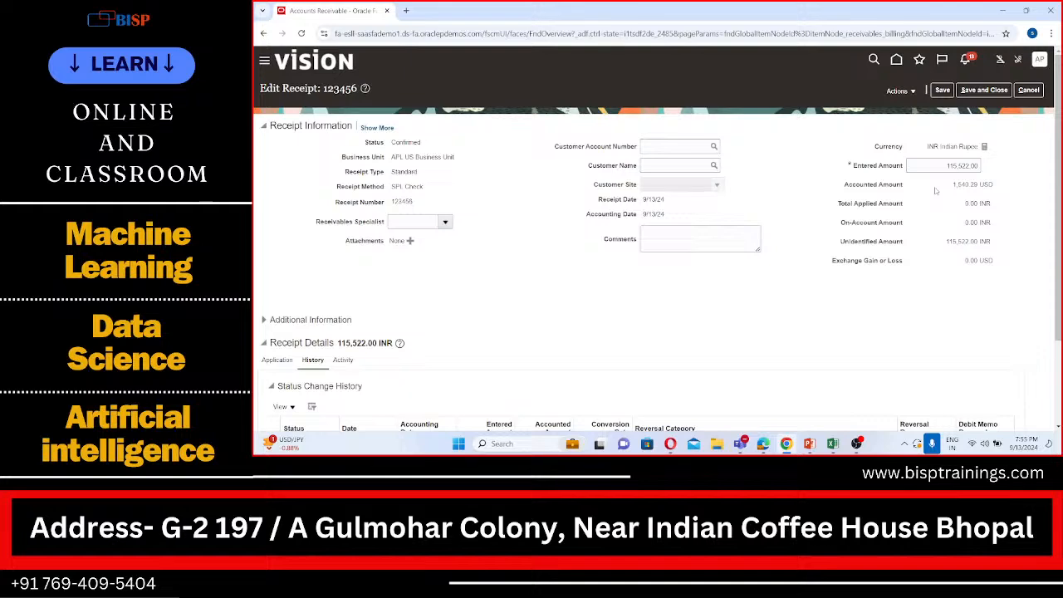
scroll(935, 191, down, 3)
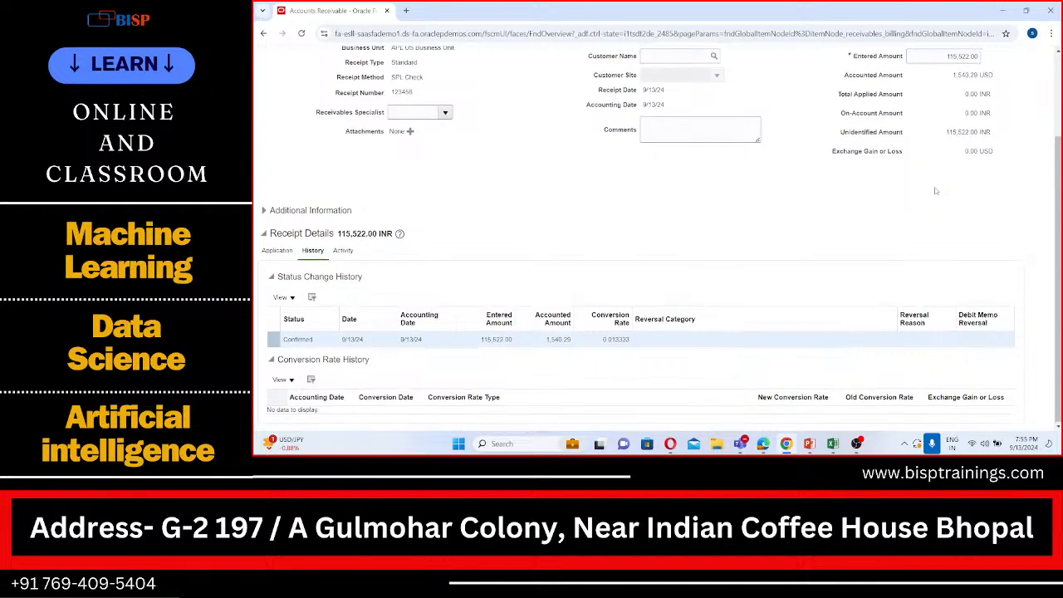
scroll(935, 191, up, 2)
scroll(935, 191, up, 2)
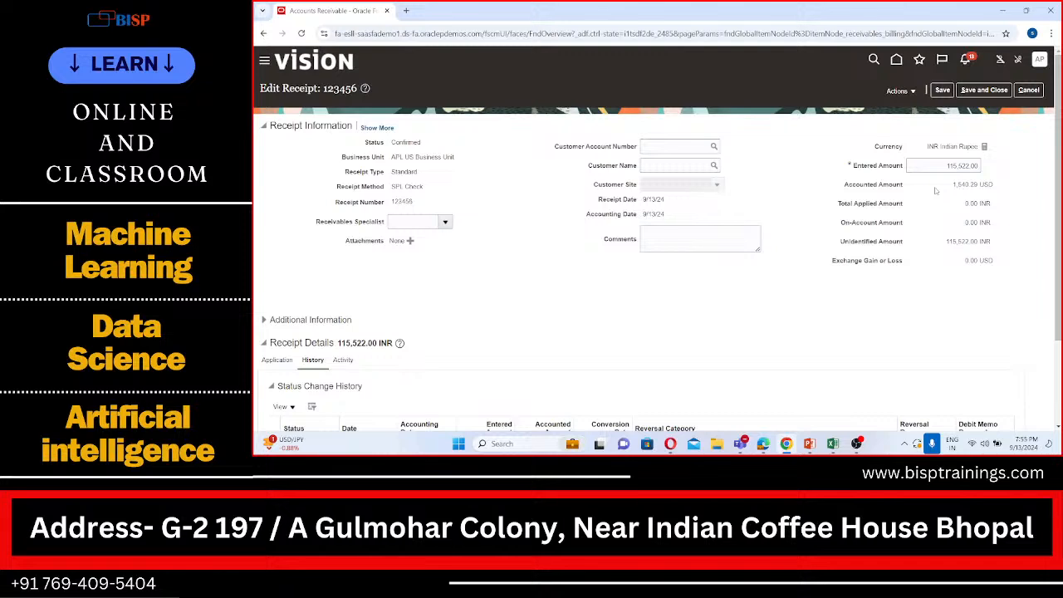
scroll(935, 191, down, 1)
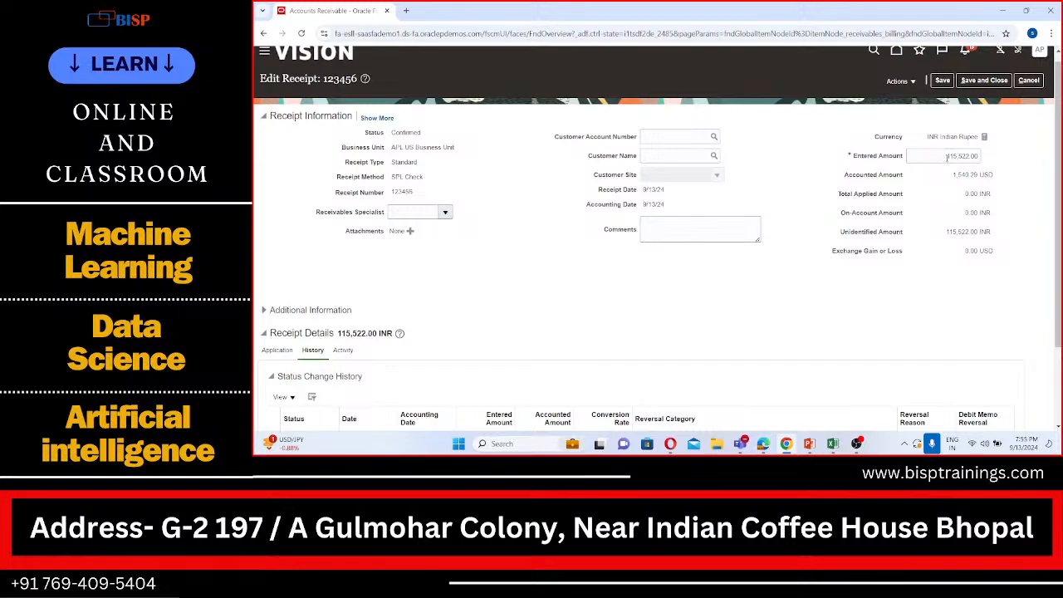
click(947, 157)
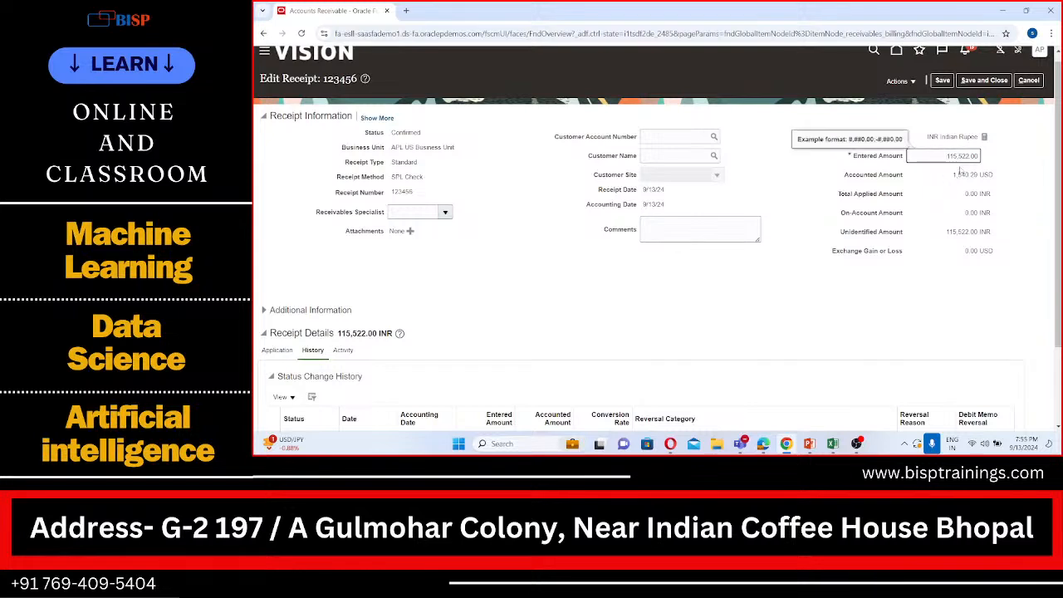